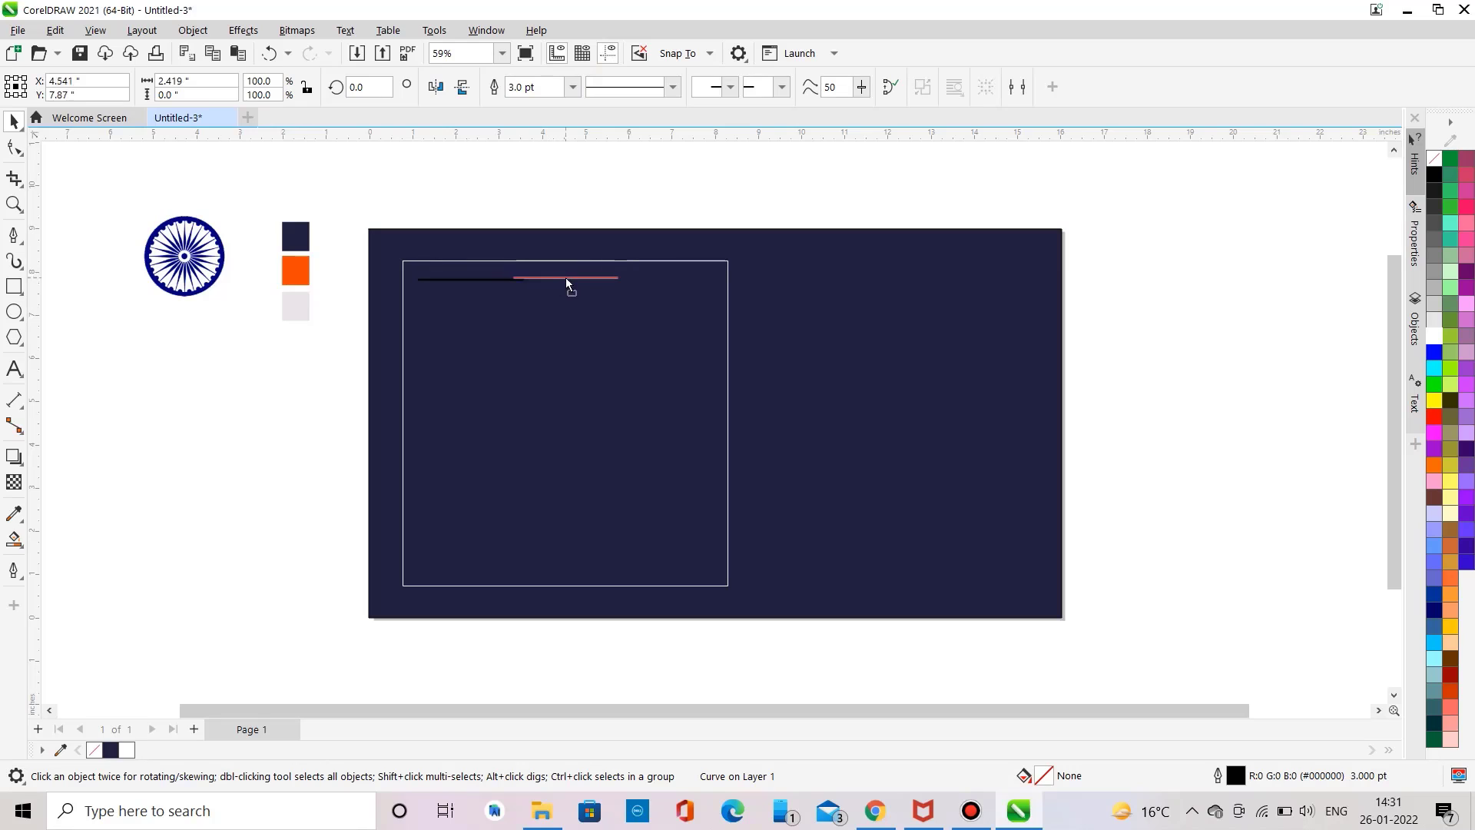
Step: Duplicate the short horizontal line and arrange the two segments near the frame's top edge with a central gap
drag(567, 284, 596, 285)
click(676, 300)
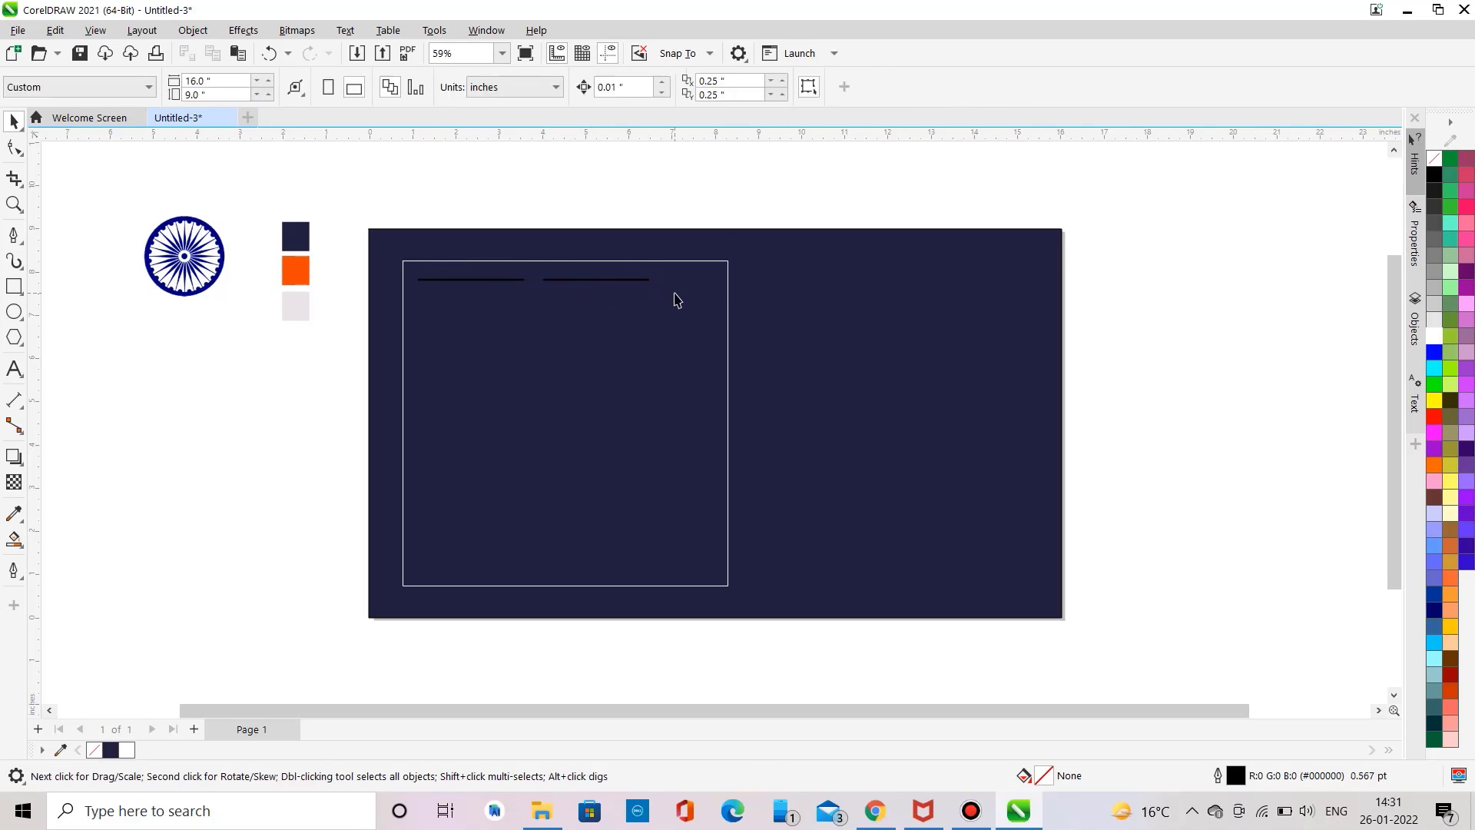
click(636, 287)
drag(655, 283, 703, 290)
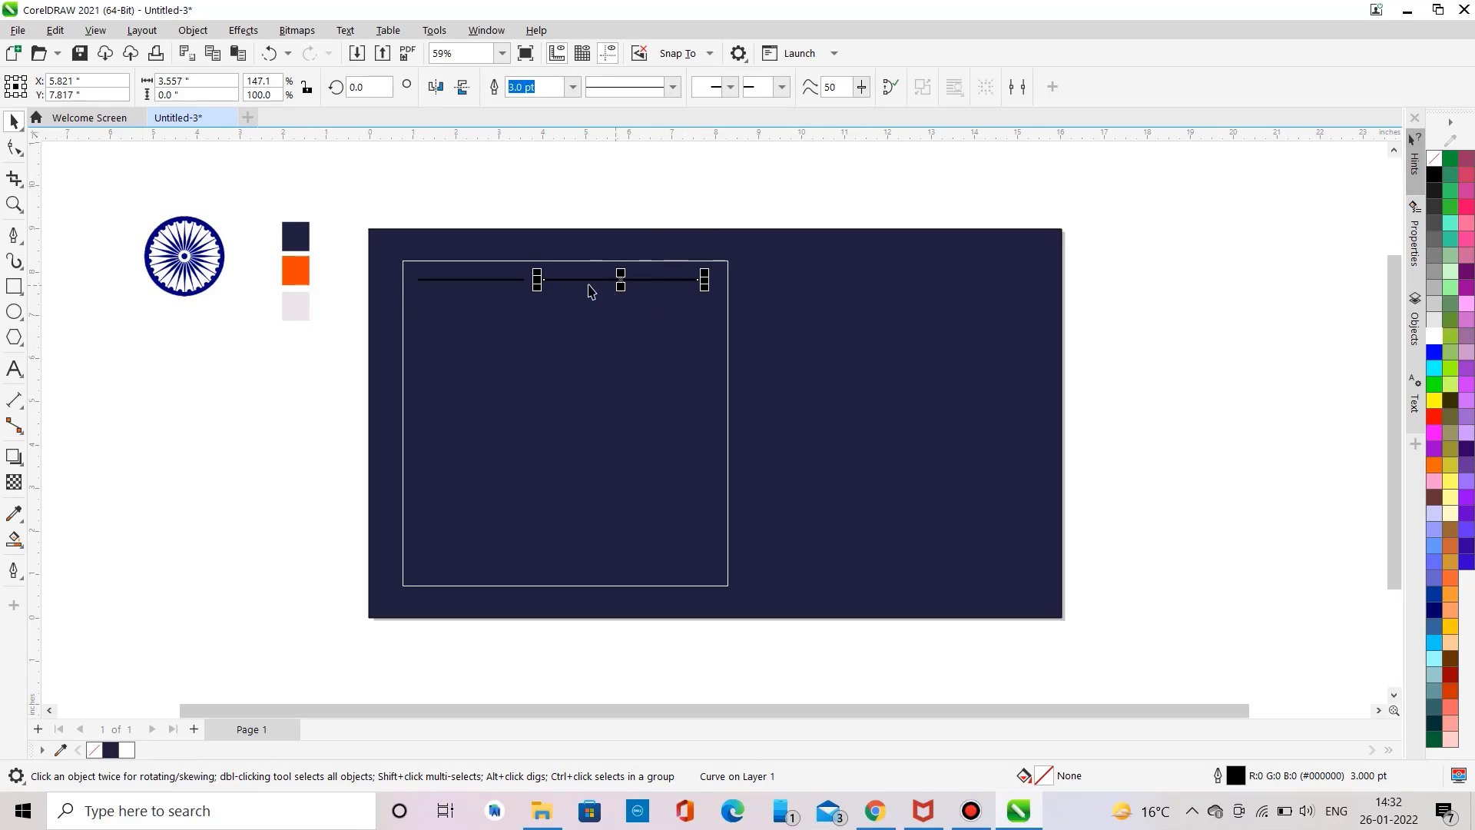
mouse_move(543, 279)
mouse_down()
mouse_move(568, 281)
mouse_move(527, 281)
mouse_up()
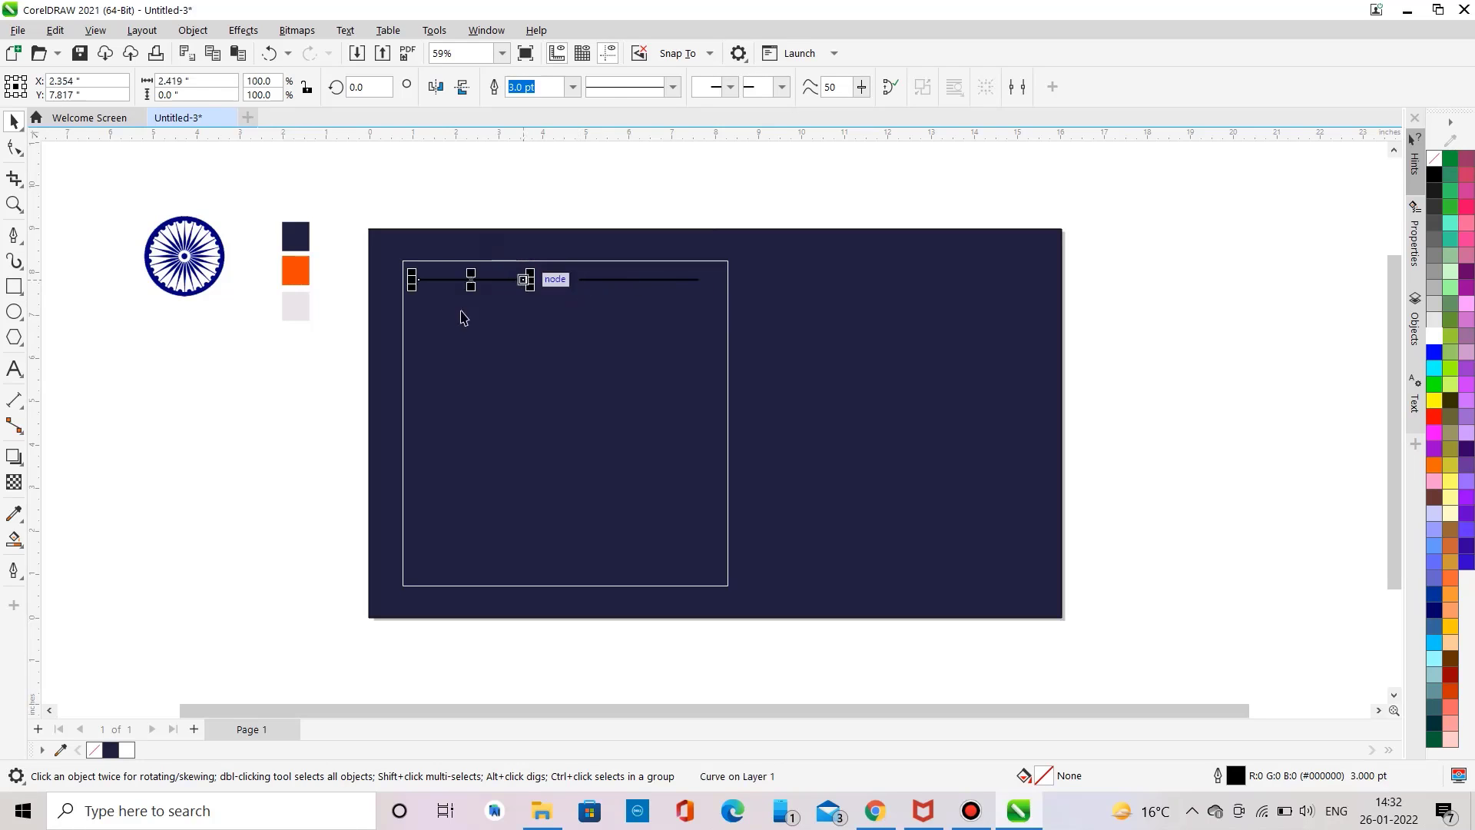
click(343, 327)
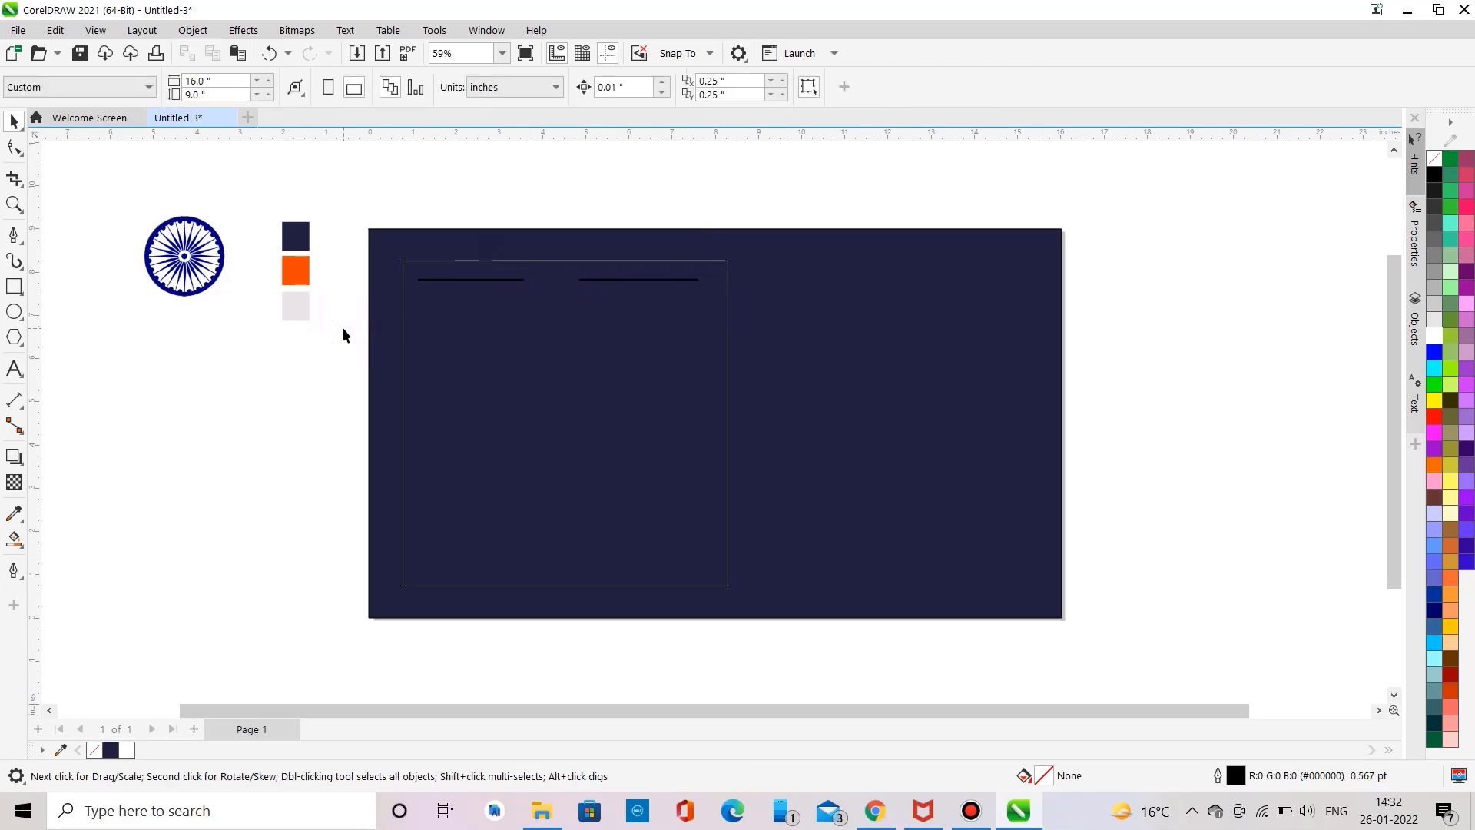
Step: Add the text Happy and move it into the gap between the two lines
click(14, 369)
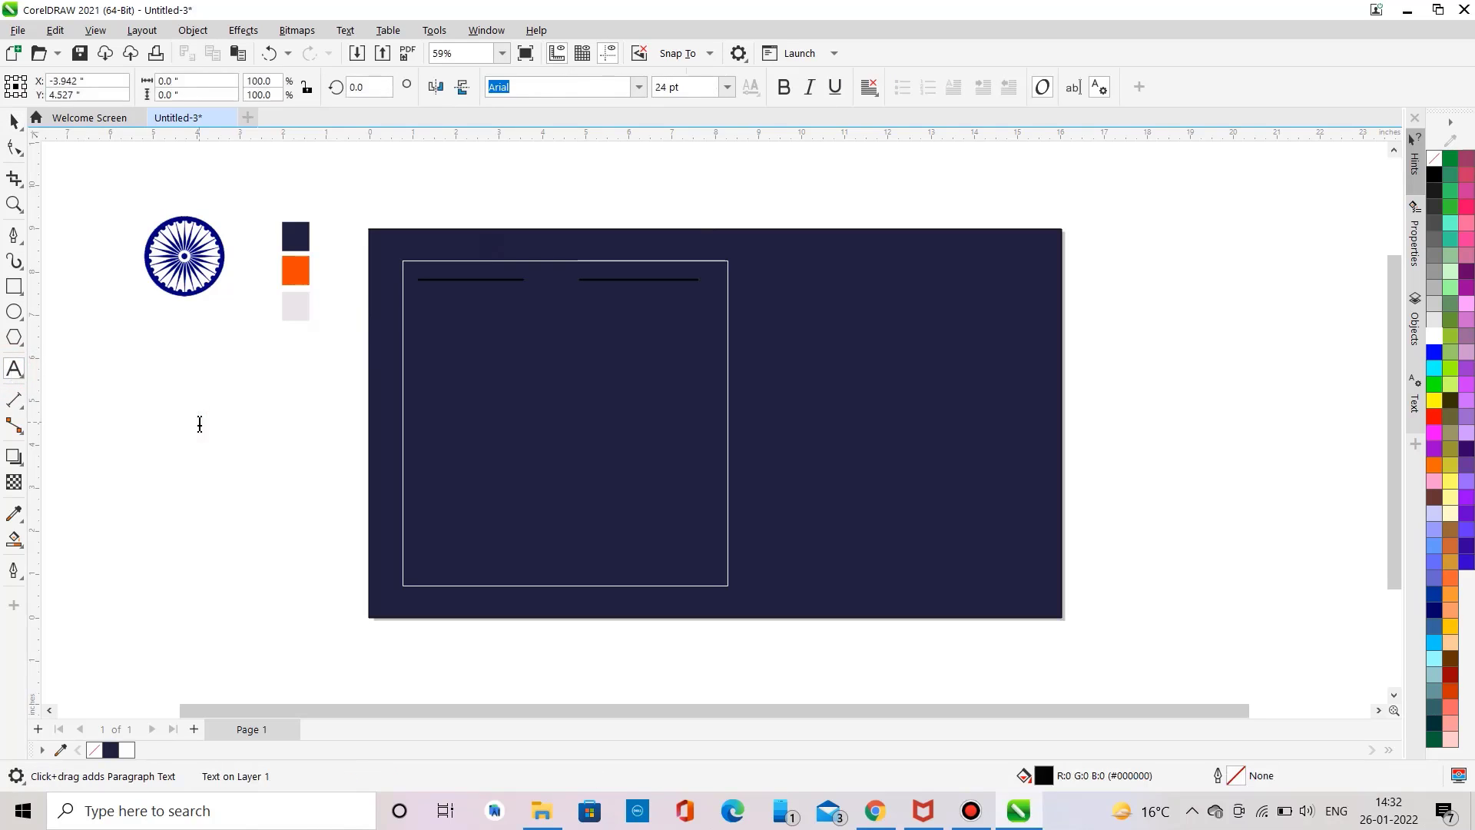
click(199, 423)
text(Happy)
drag(200, 422, 547, 281)
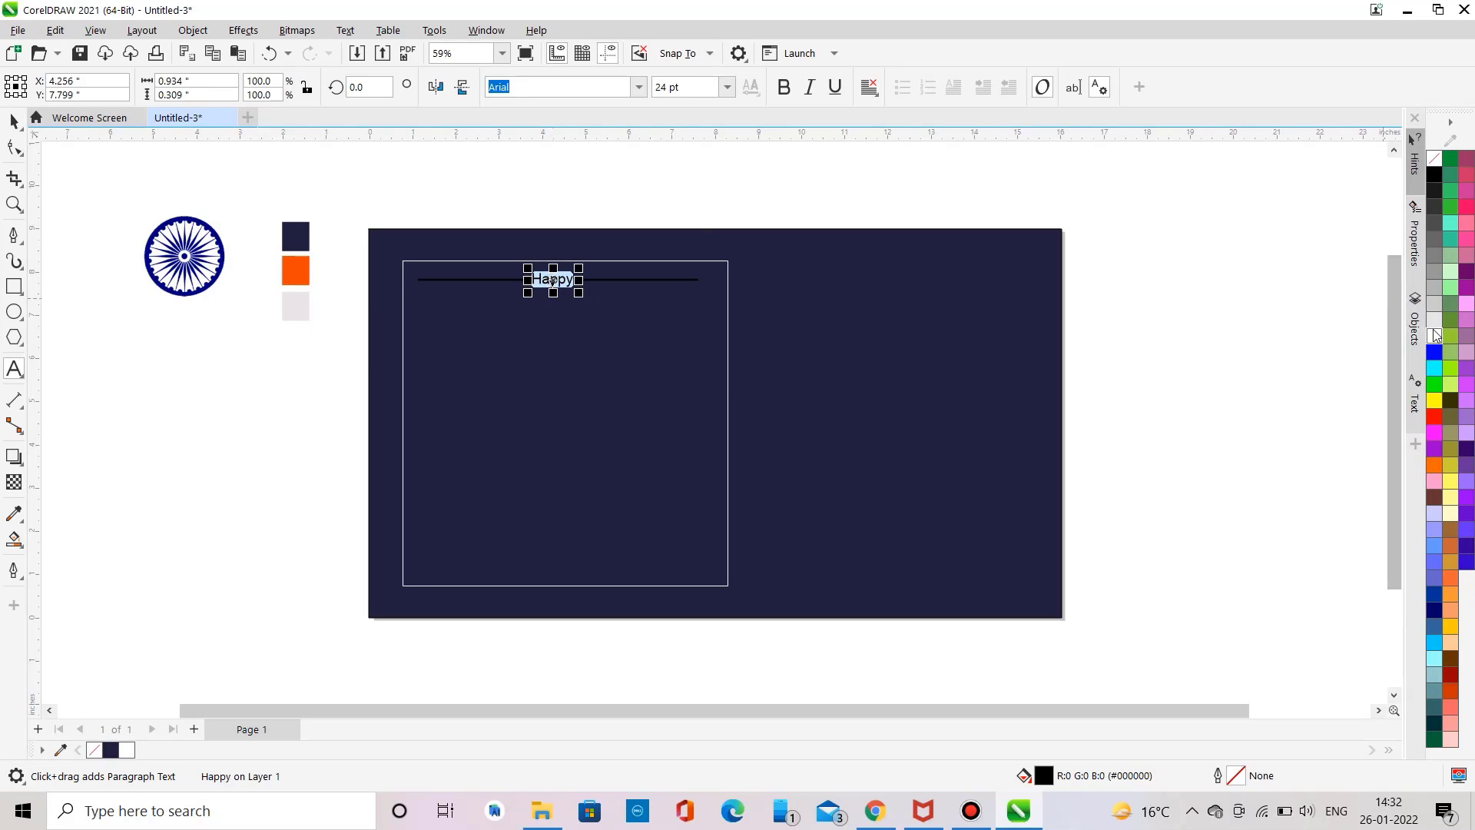
Step: Give the Happy text a white fill and the Bahnschrift font
click(1434, 336)
click(636, 88)
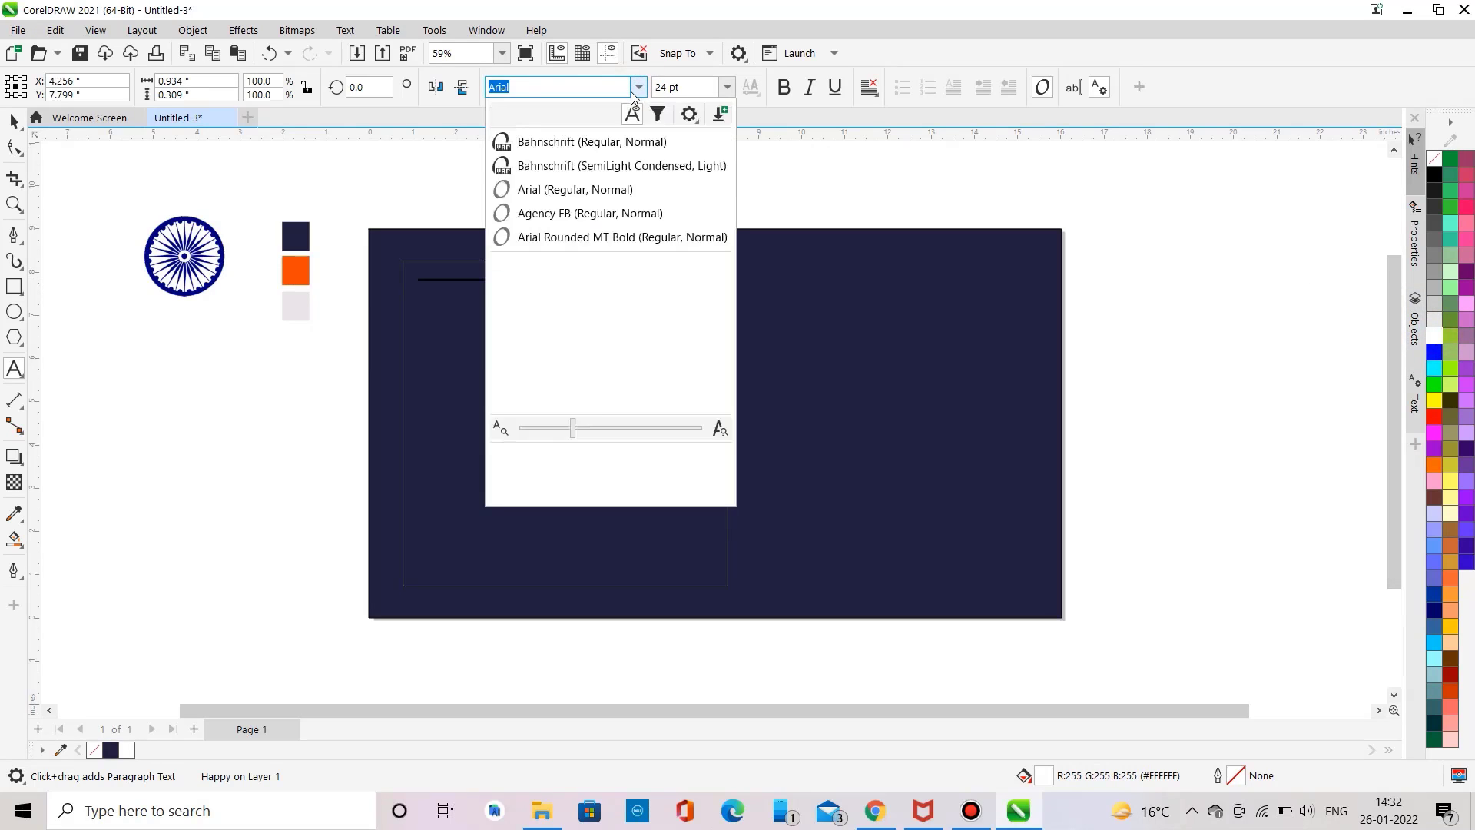
click(608, 146)
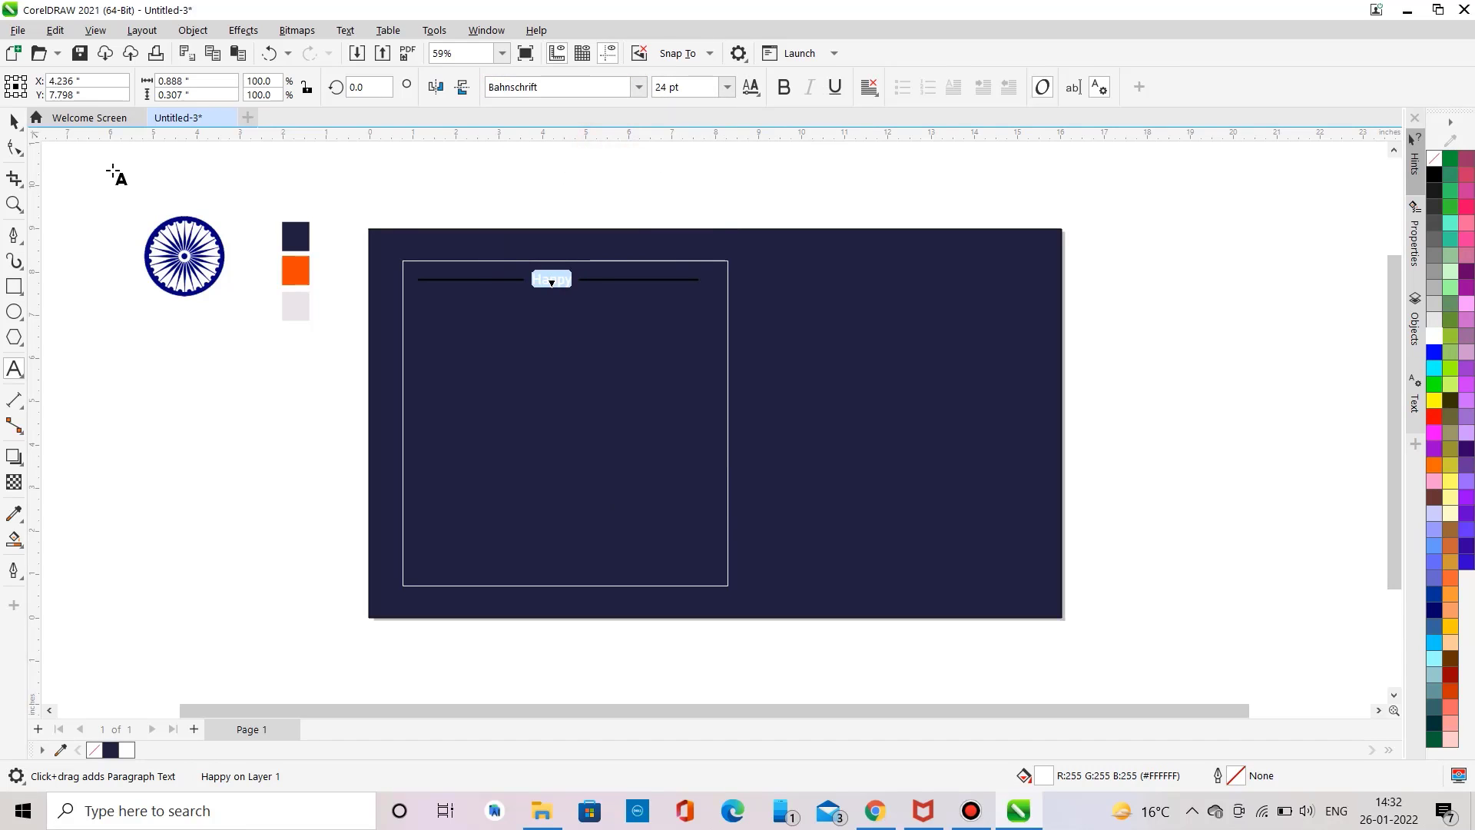
click(99, 192)
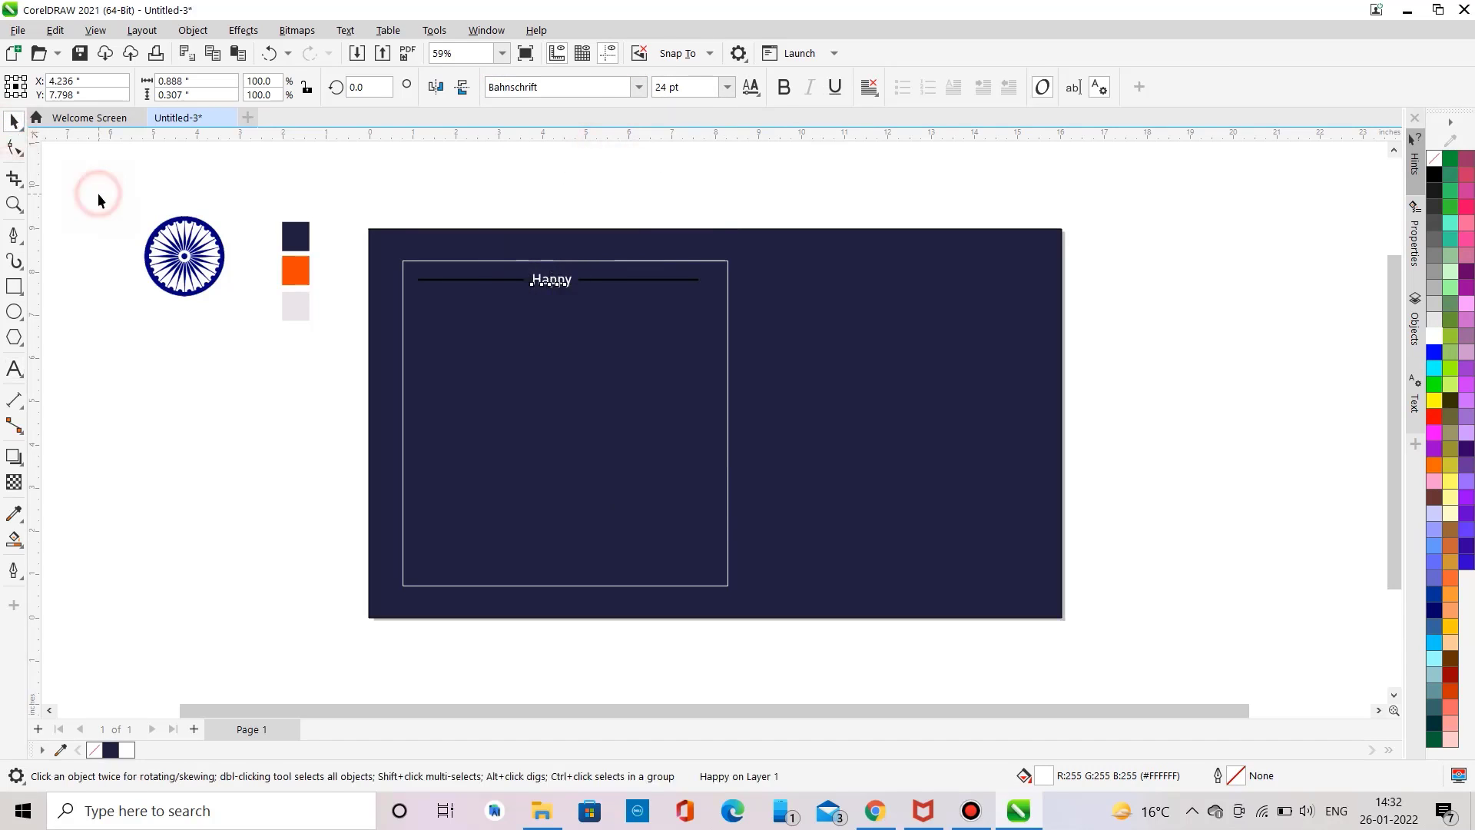
Step: Fill the background rectangle with the orange swatch colour using the Color Eyedropper
click(13, 515)
click(285, 275)
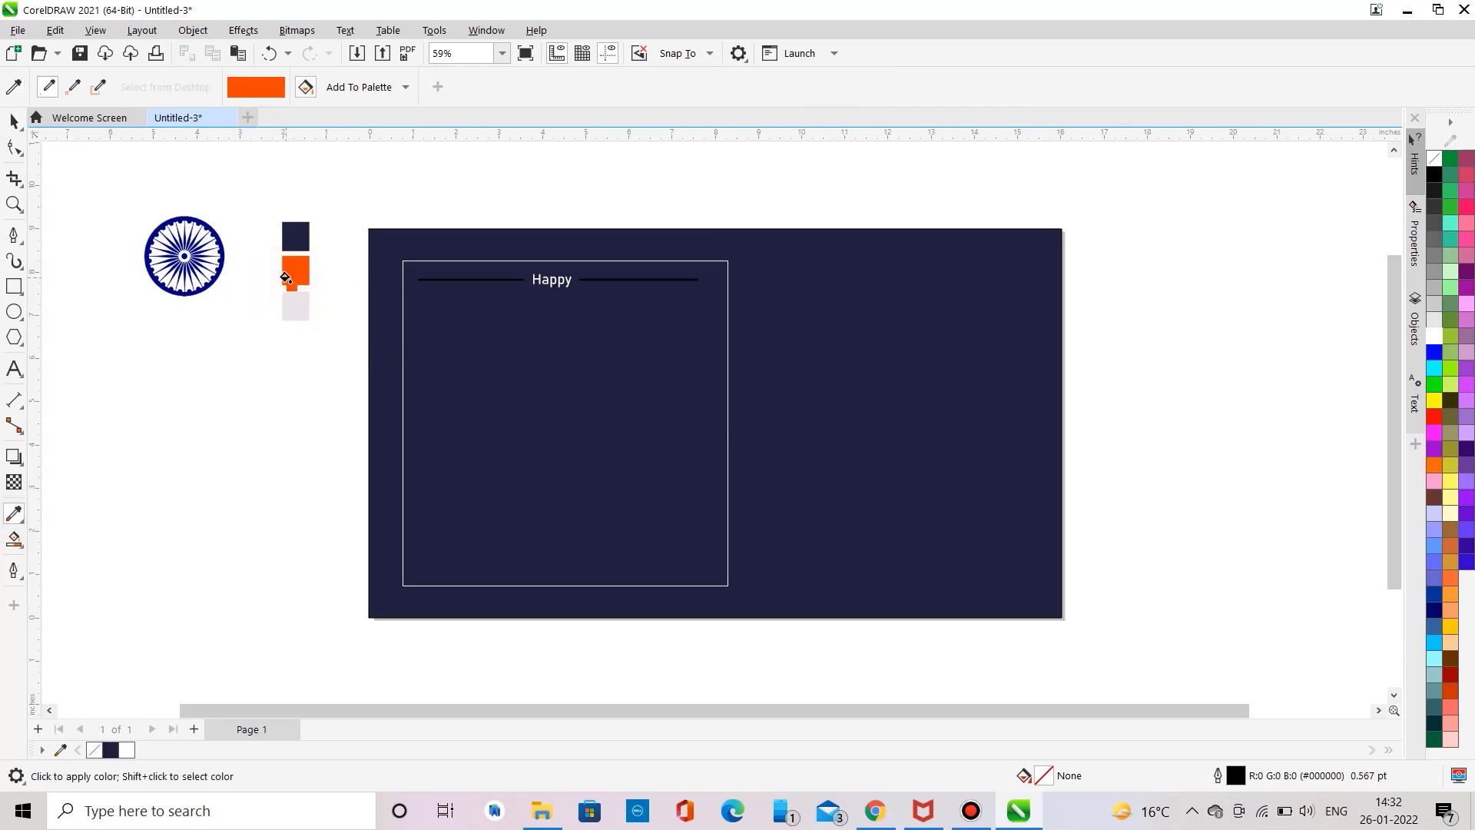
click(385, 343)
click(13, 120)
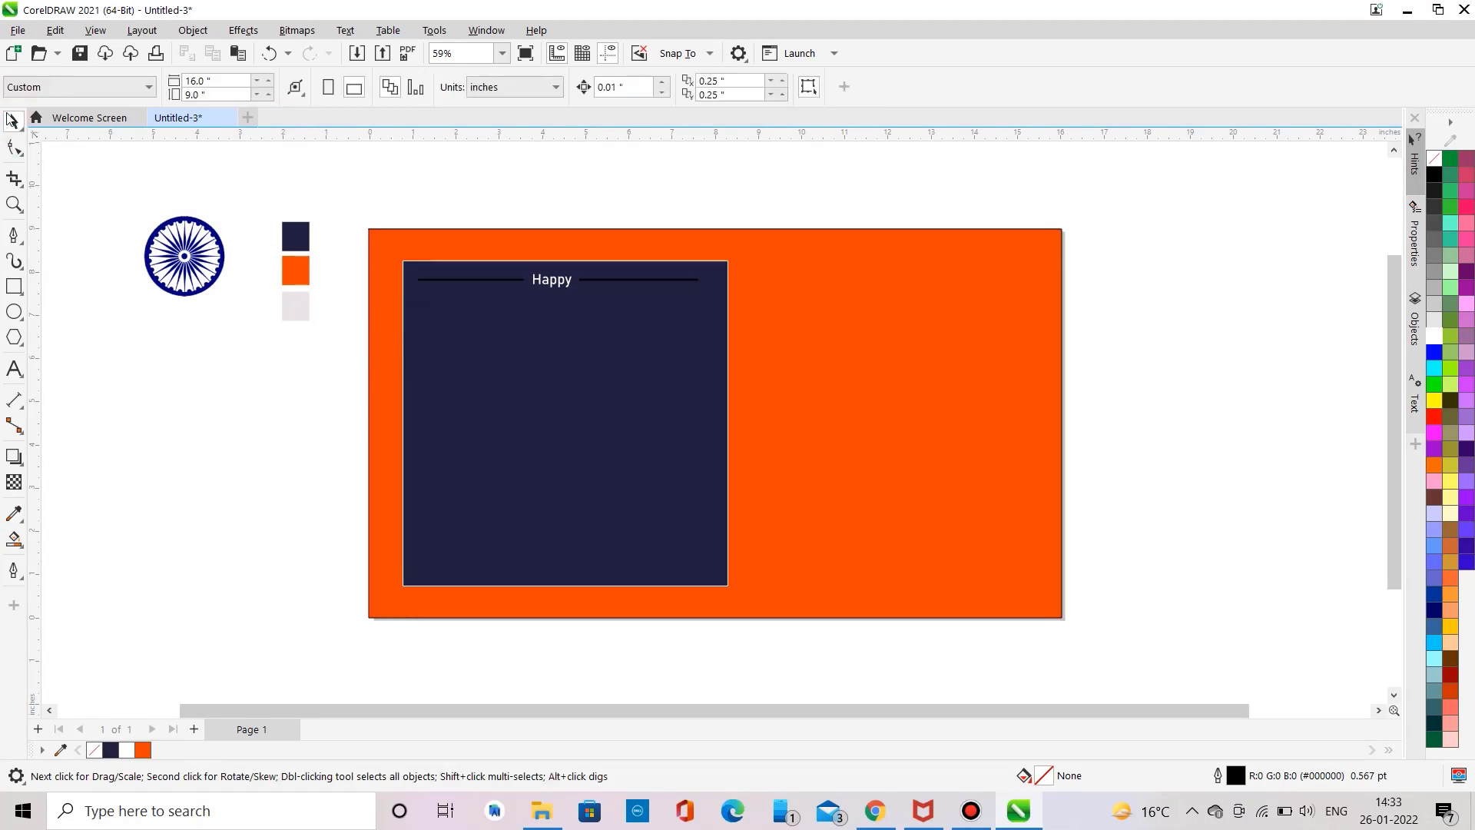
Step: Fill the background rectangle with the light grey swatch colour using the Color Eyedropper
click(13, 514)
click(300, 234)
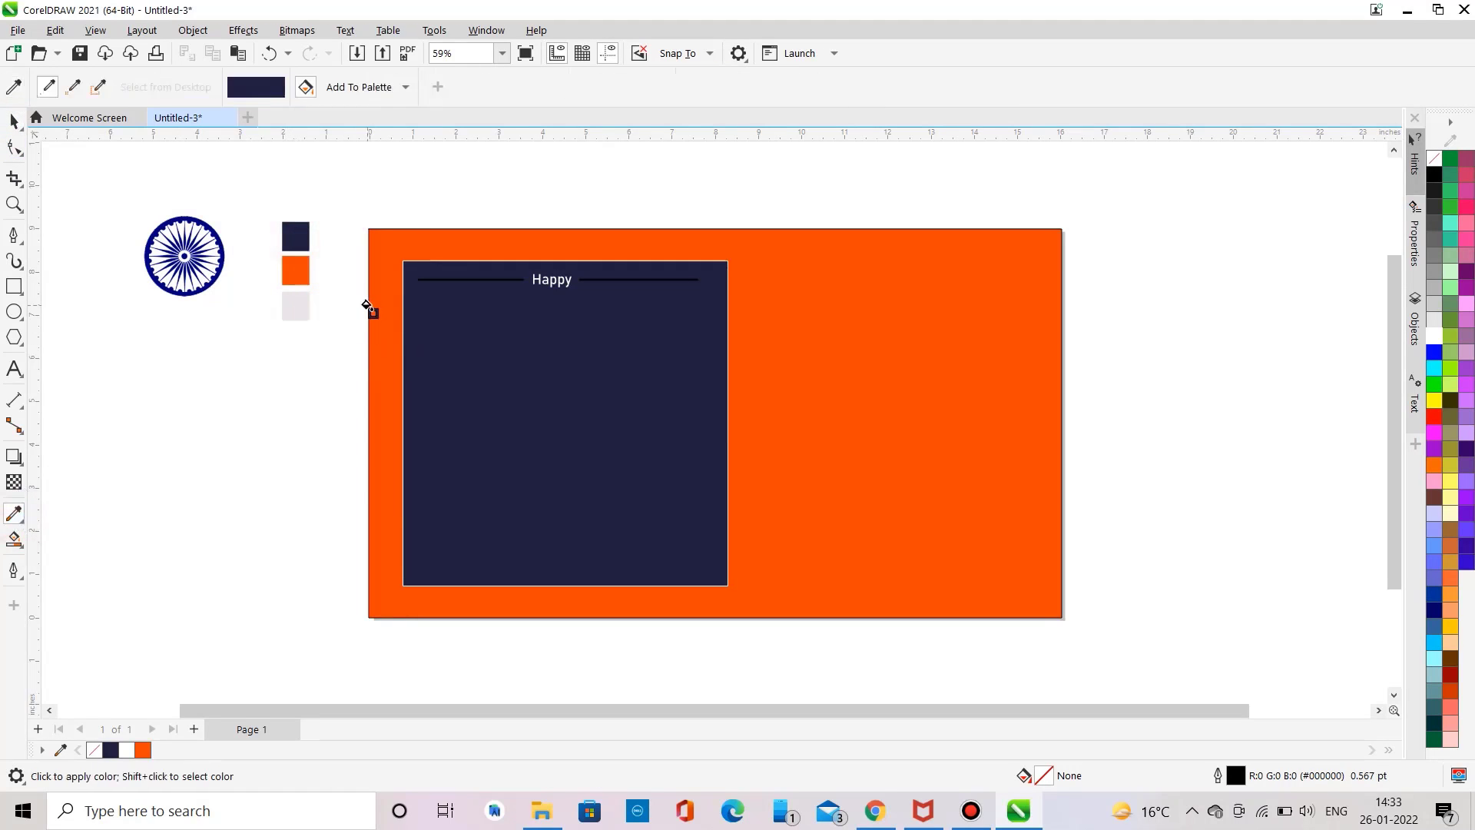
click(14, 121)
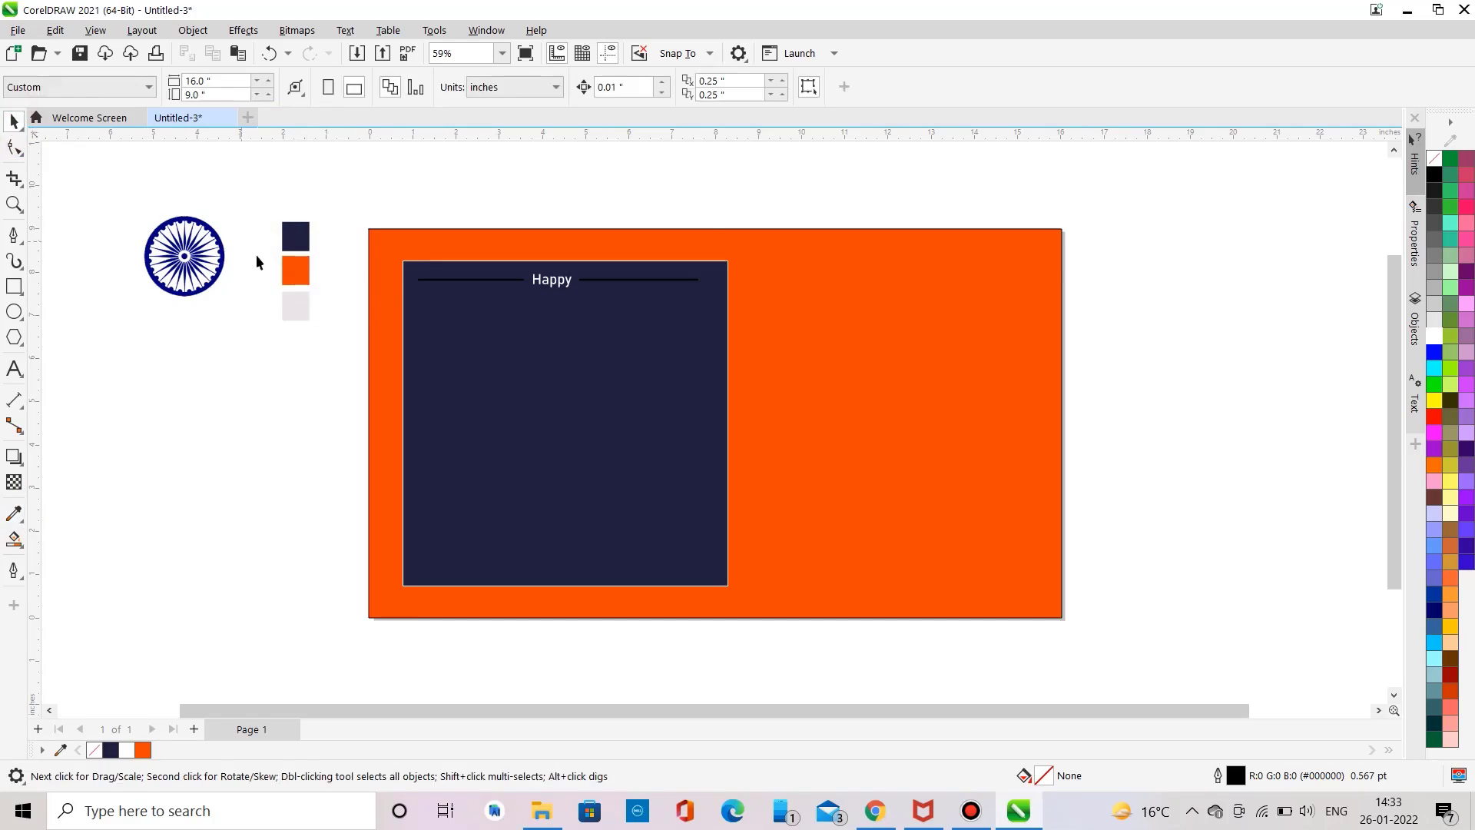
click(14, 514)
click(295, 309)
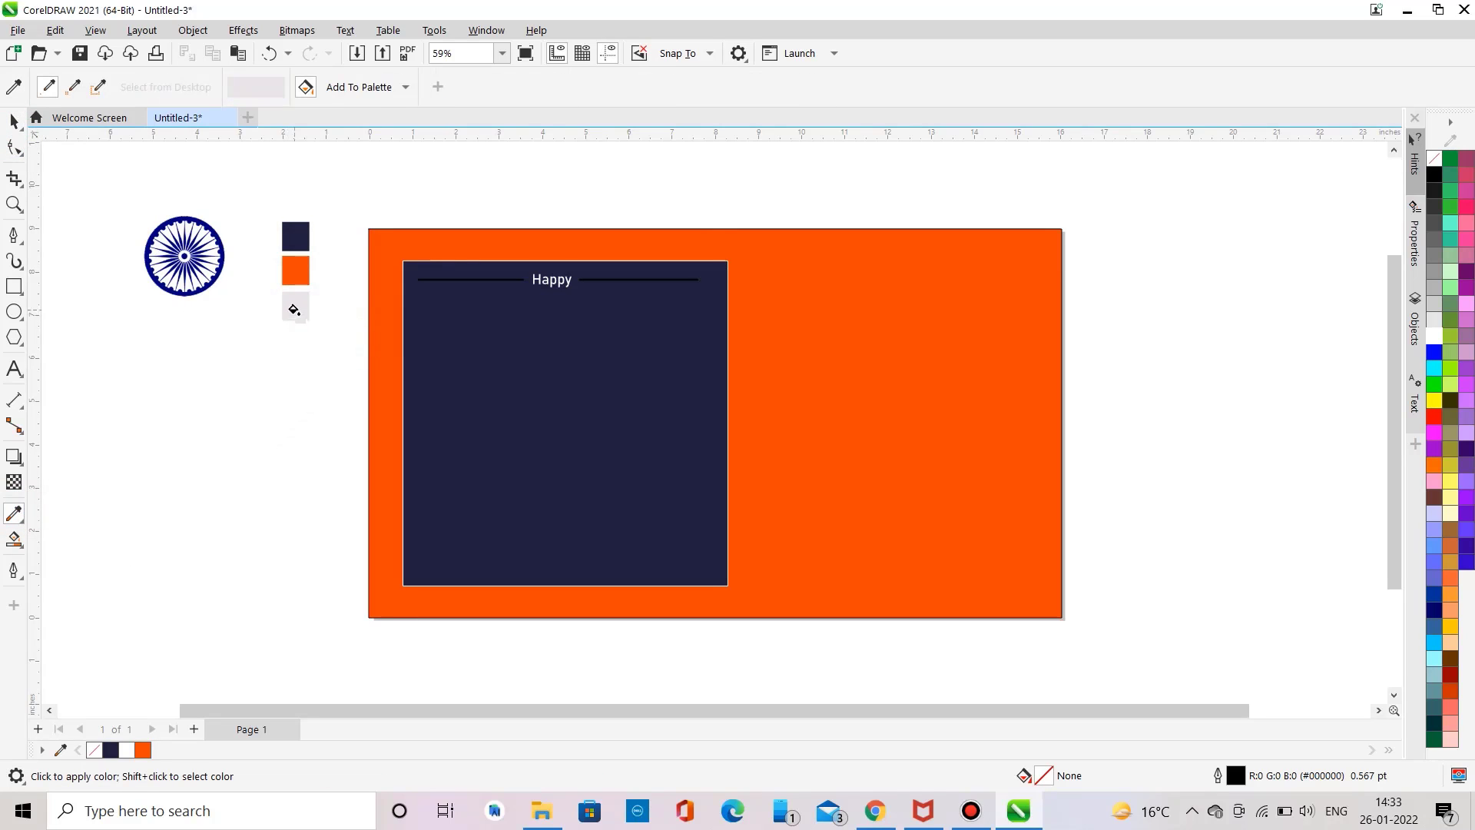
click(15, 122)
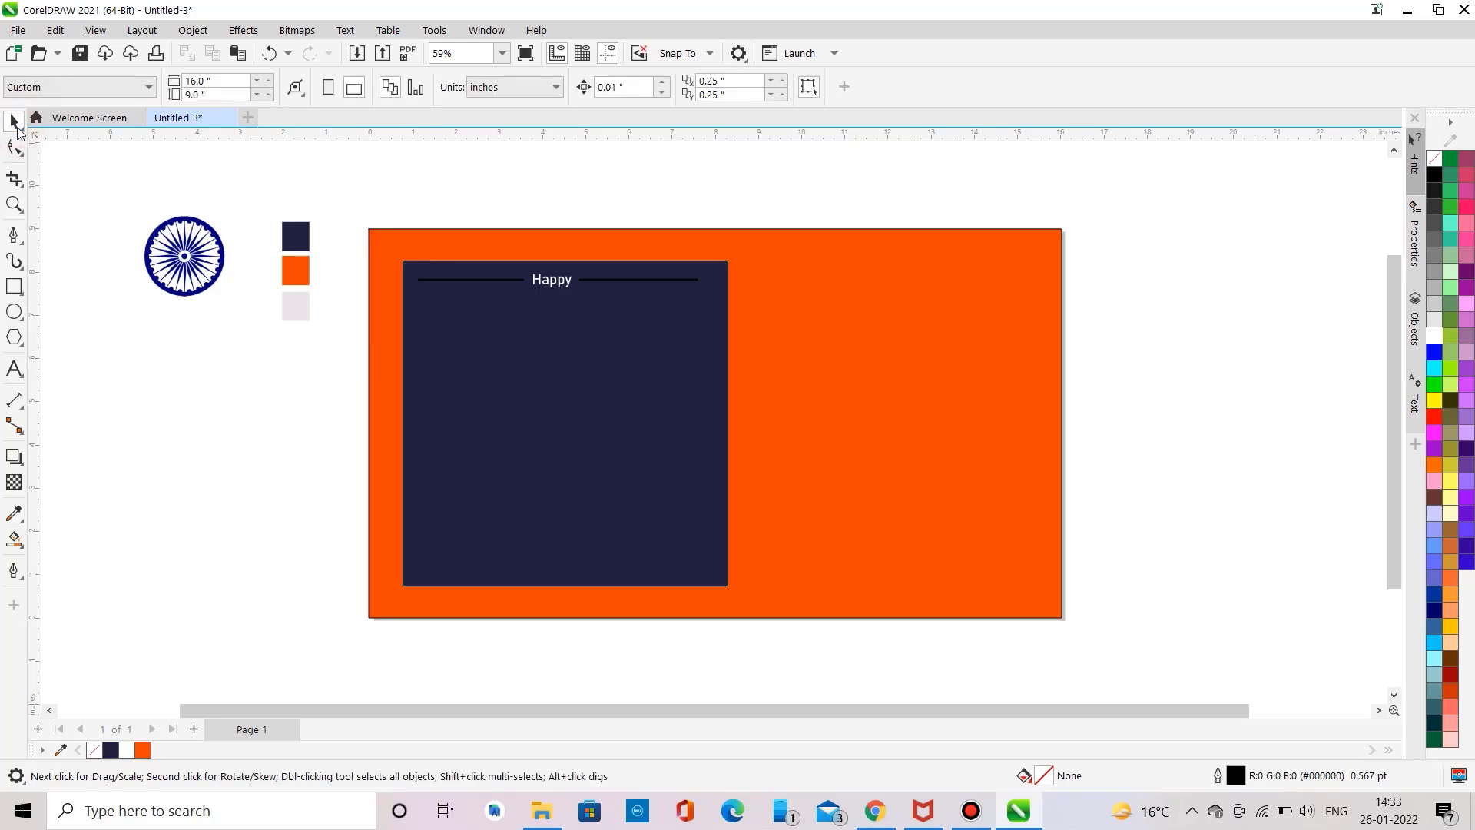
click(14, 514)
click(295, 306)
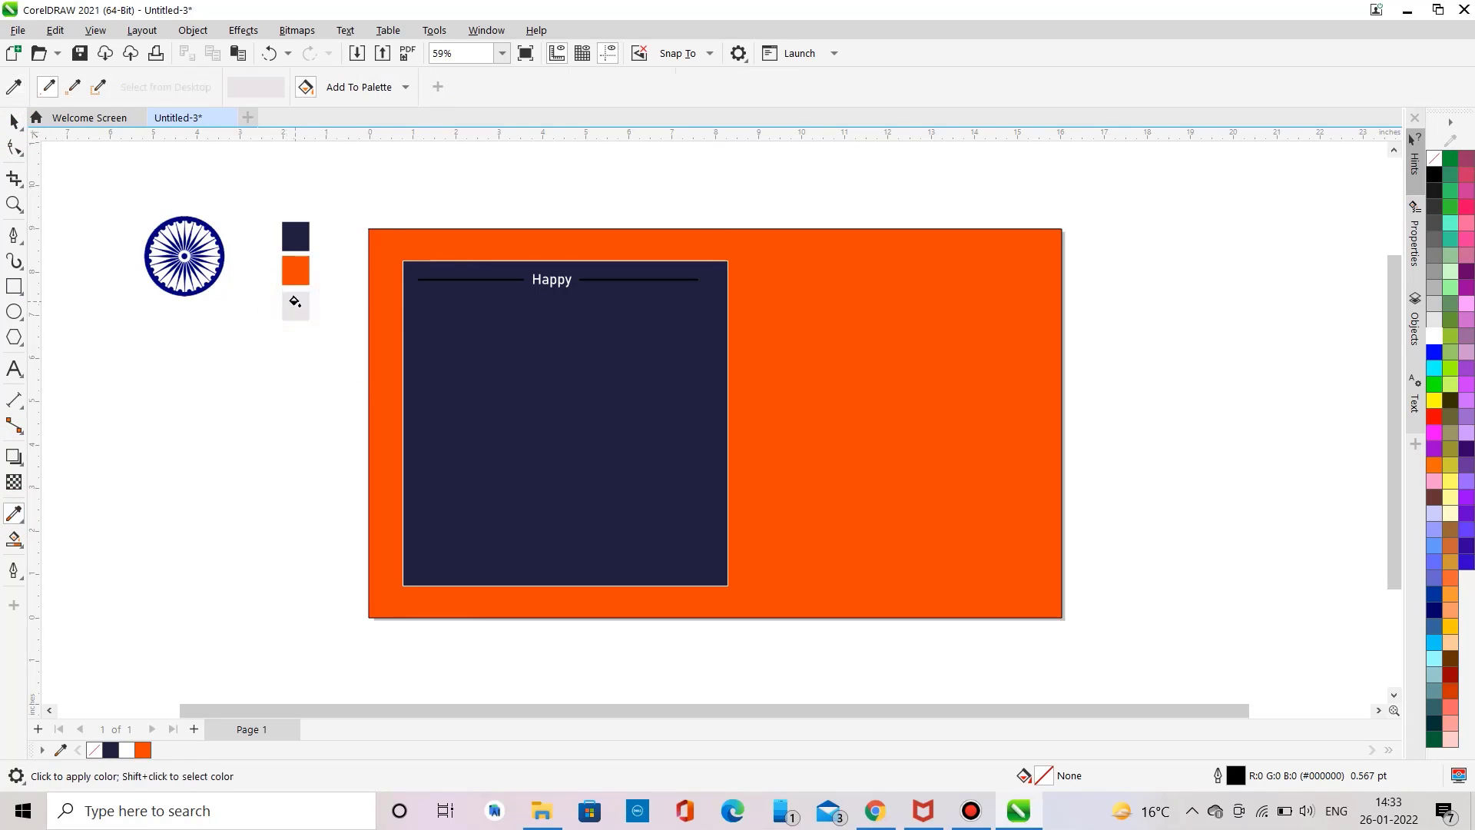
click(381, 313)
click(15, 123)
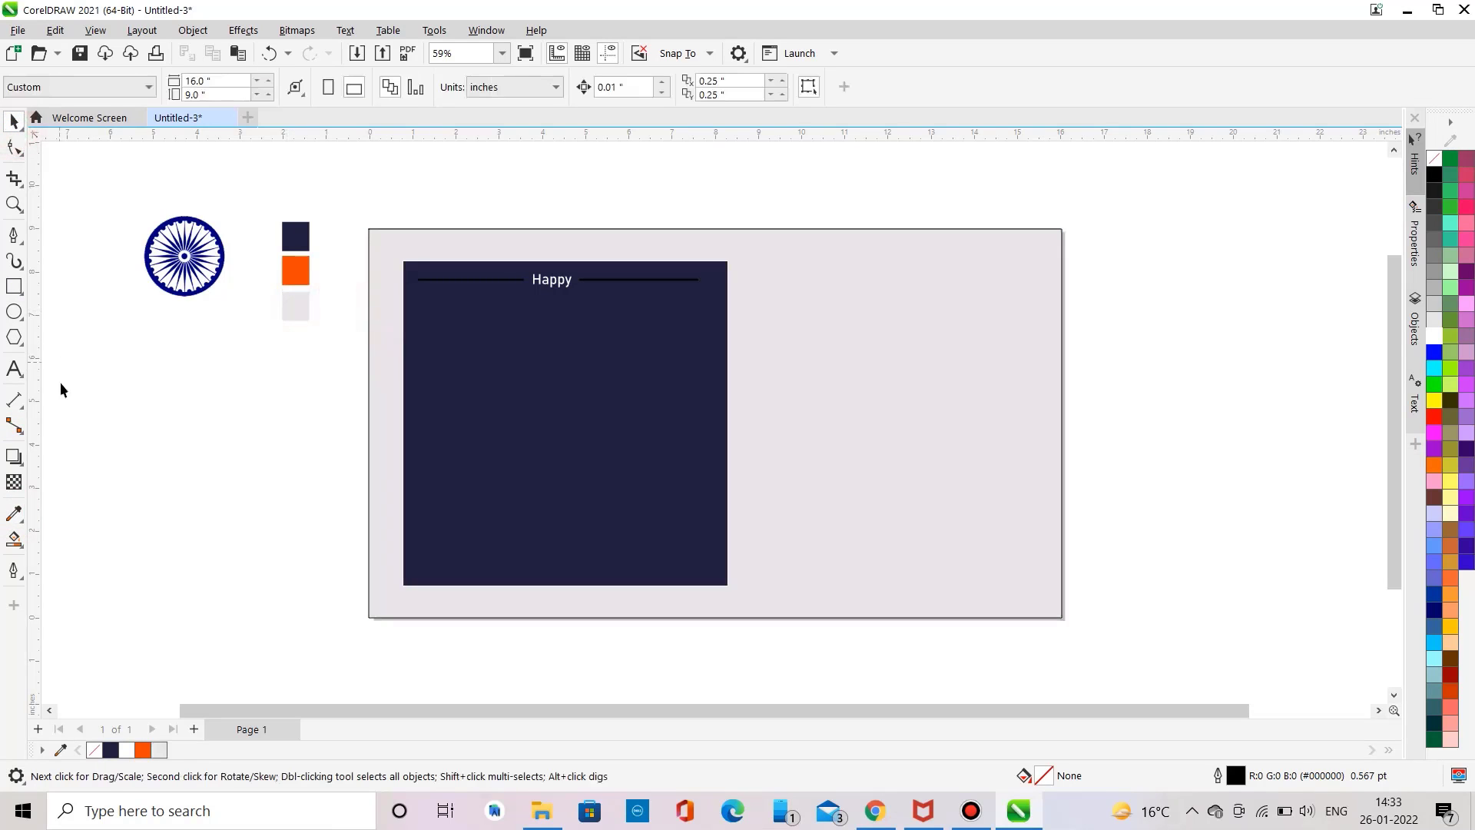
Step: Restore the background rectangle's navy fill with the Color Eyedropper
click(14, 514)
click(295, 236)
click(366, 281)
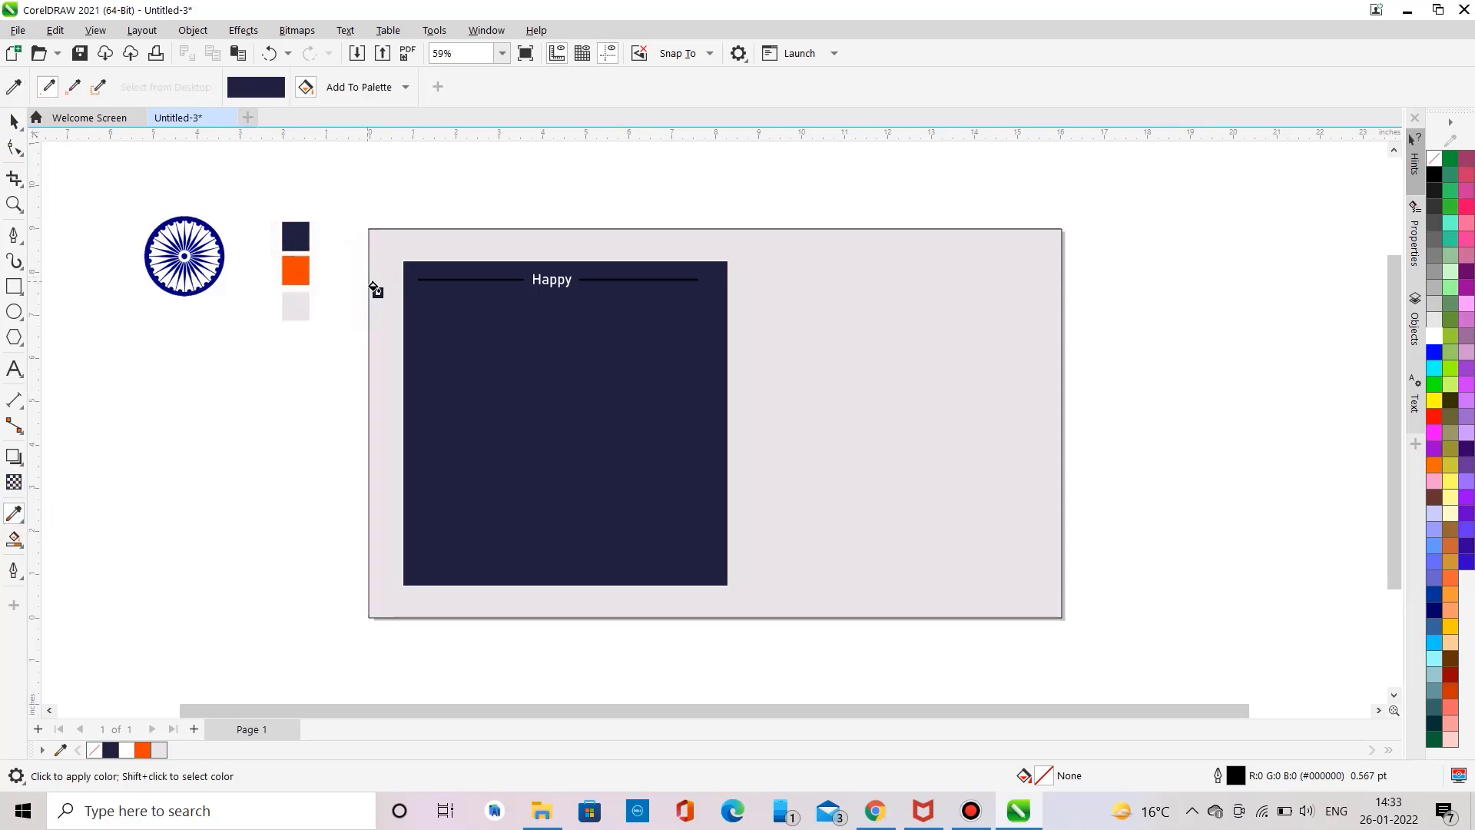
click(376, 289)
click(15, 123)
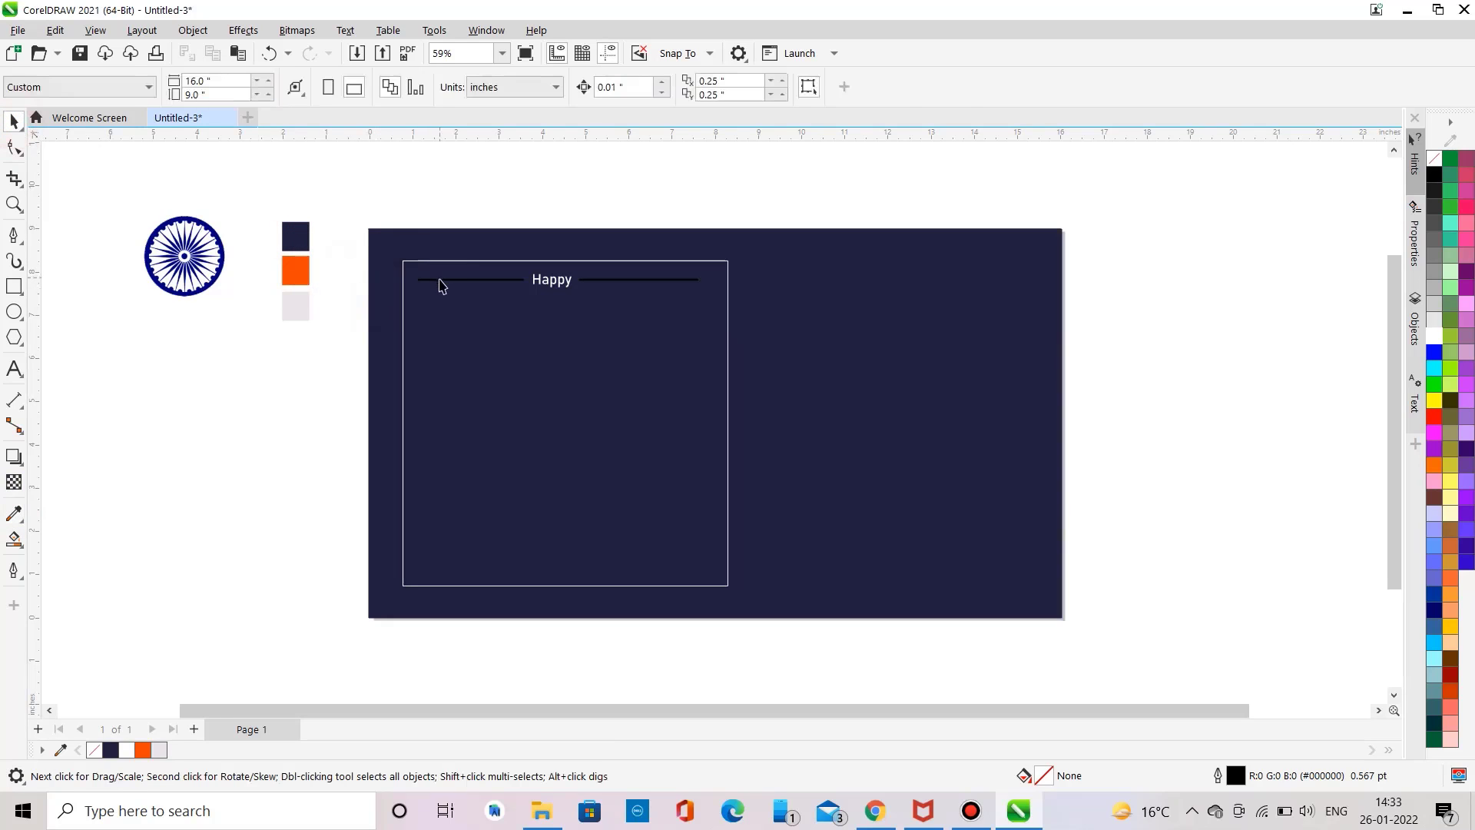
Step: Set the outline colour of both horizontal lines to the orange document colour
click(440, 280)
right_click(143, 749)
click(164, 508)
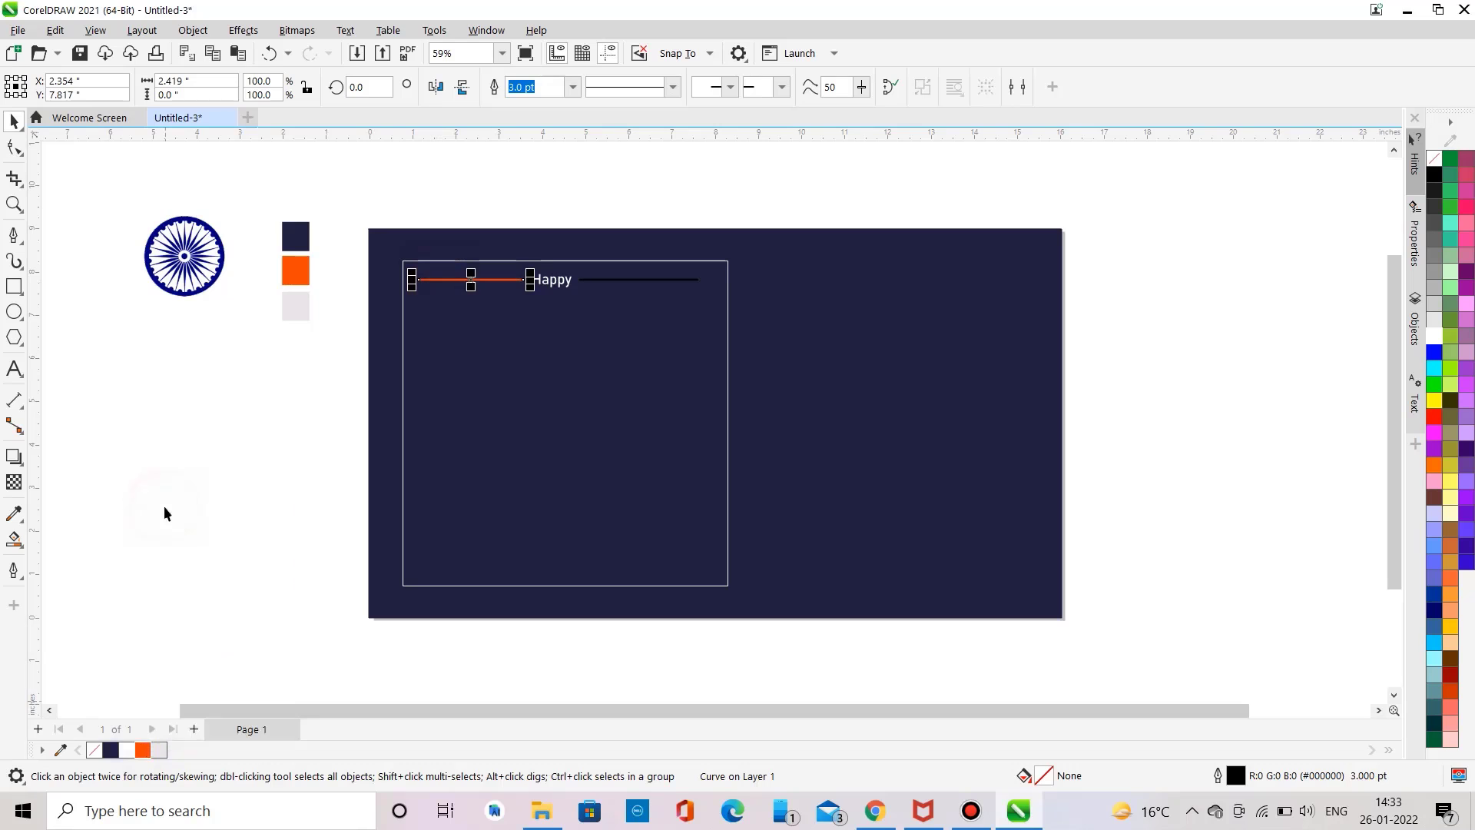
click(603, 281)
right_click(142, 751)
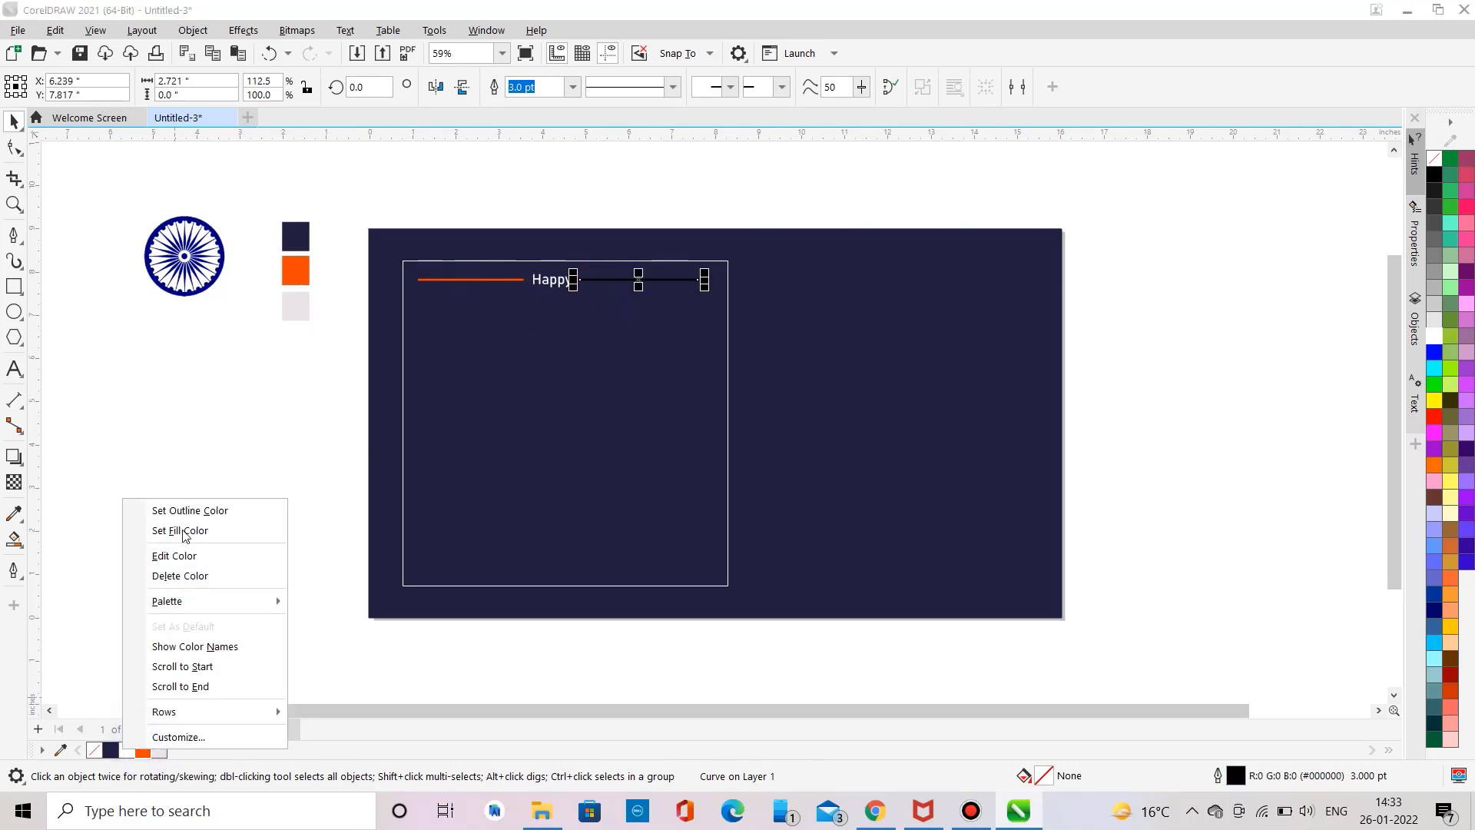
click(182, 511)
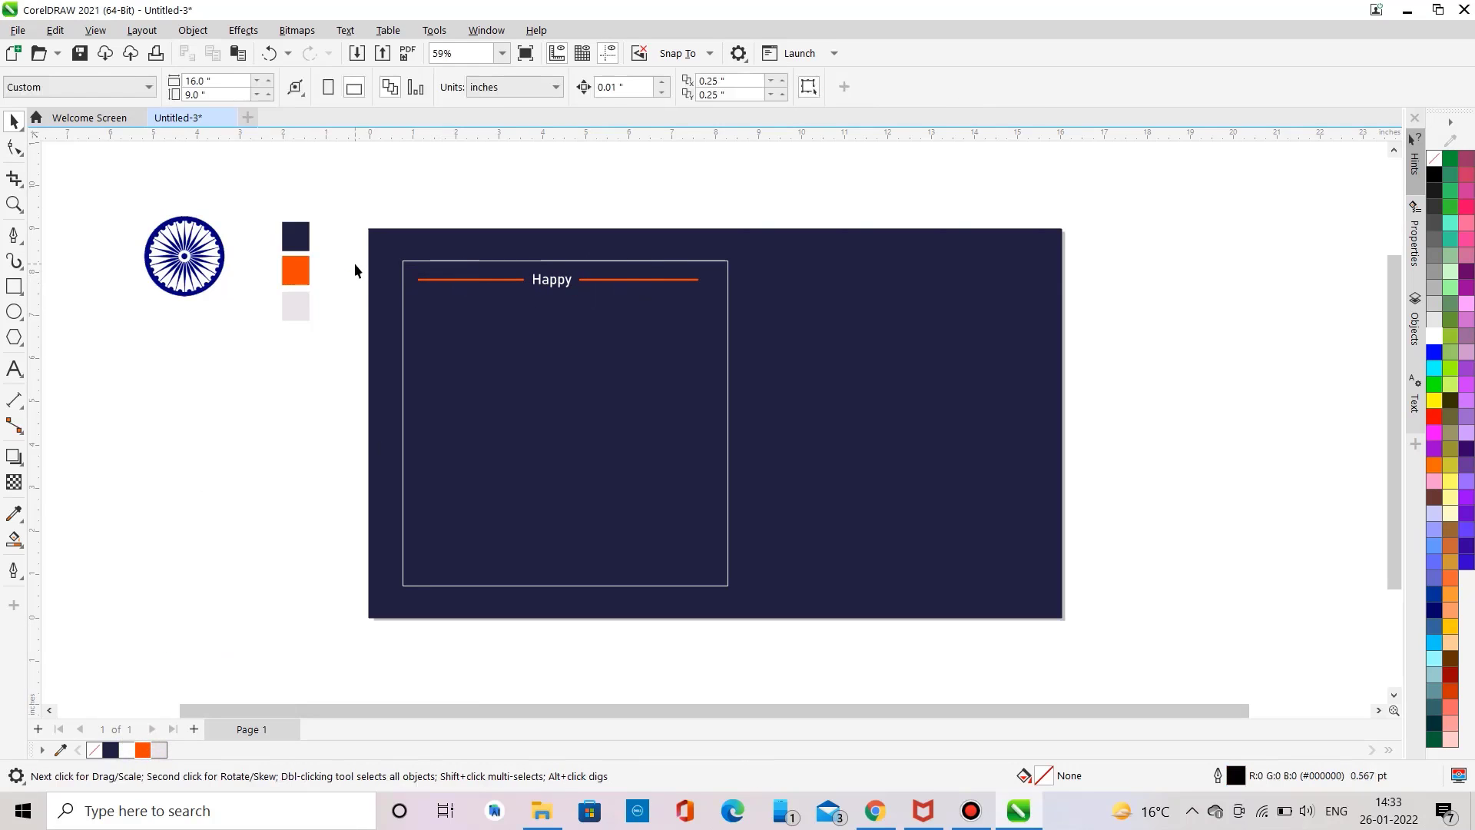
Step: Select both lines and the Happy text together and nudge them slightly into place
drag(355, 269, 713, 304)
drag(559, 280, 564, 288)
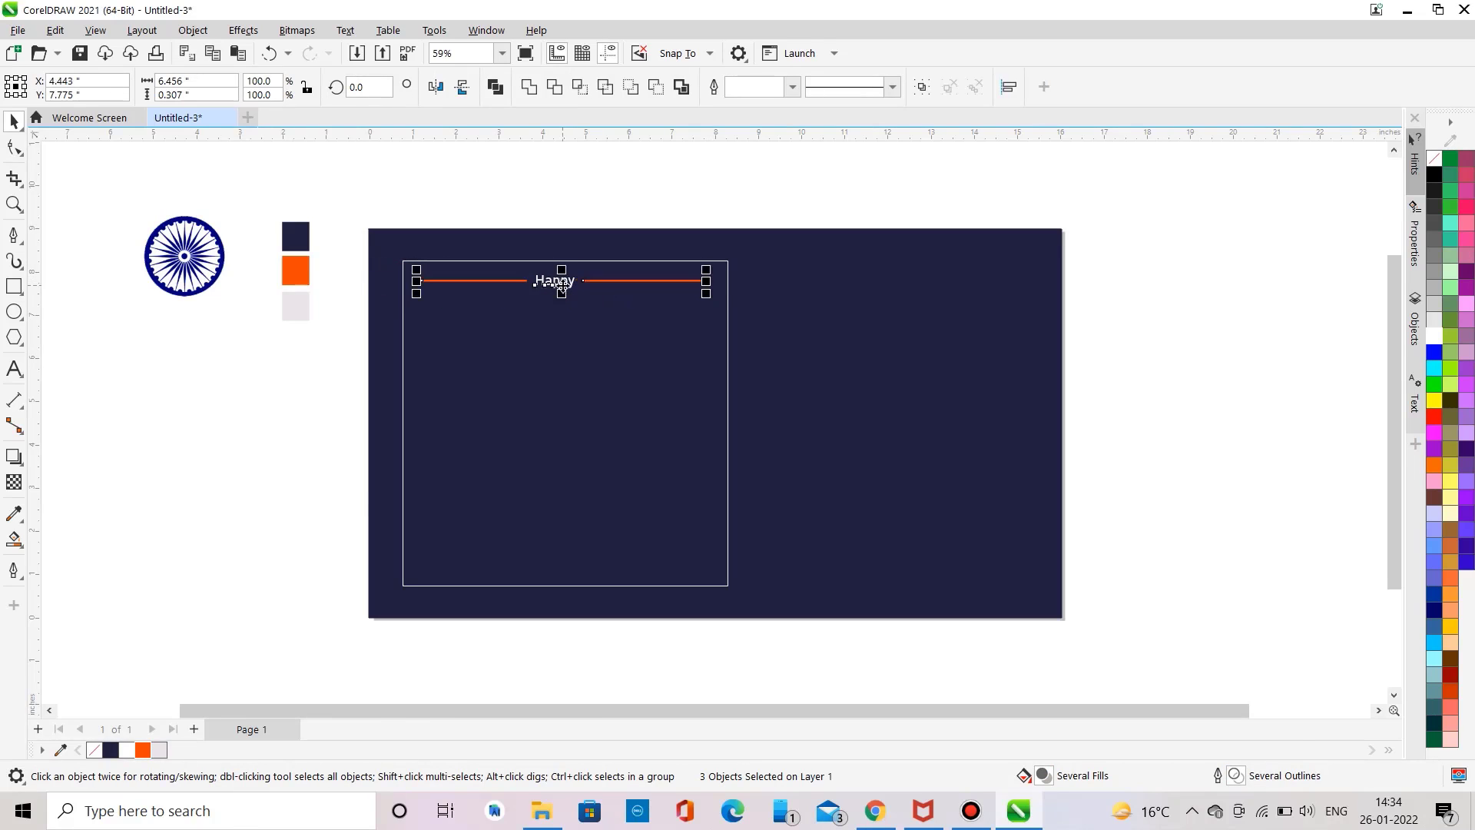
click(321, 374)
Step: Add the text REPU and move it into the frame below the Happy heading
click(14, 369)
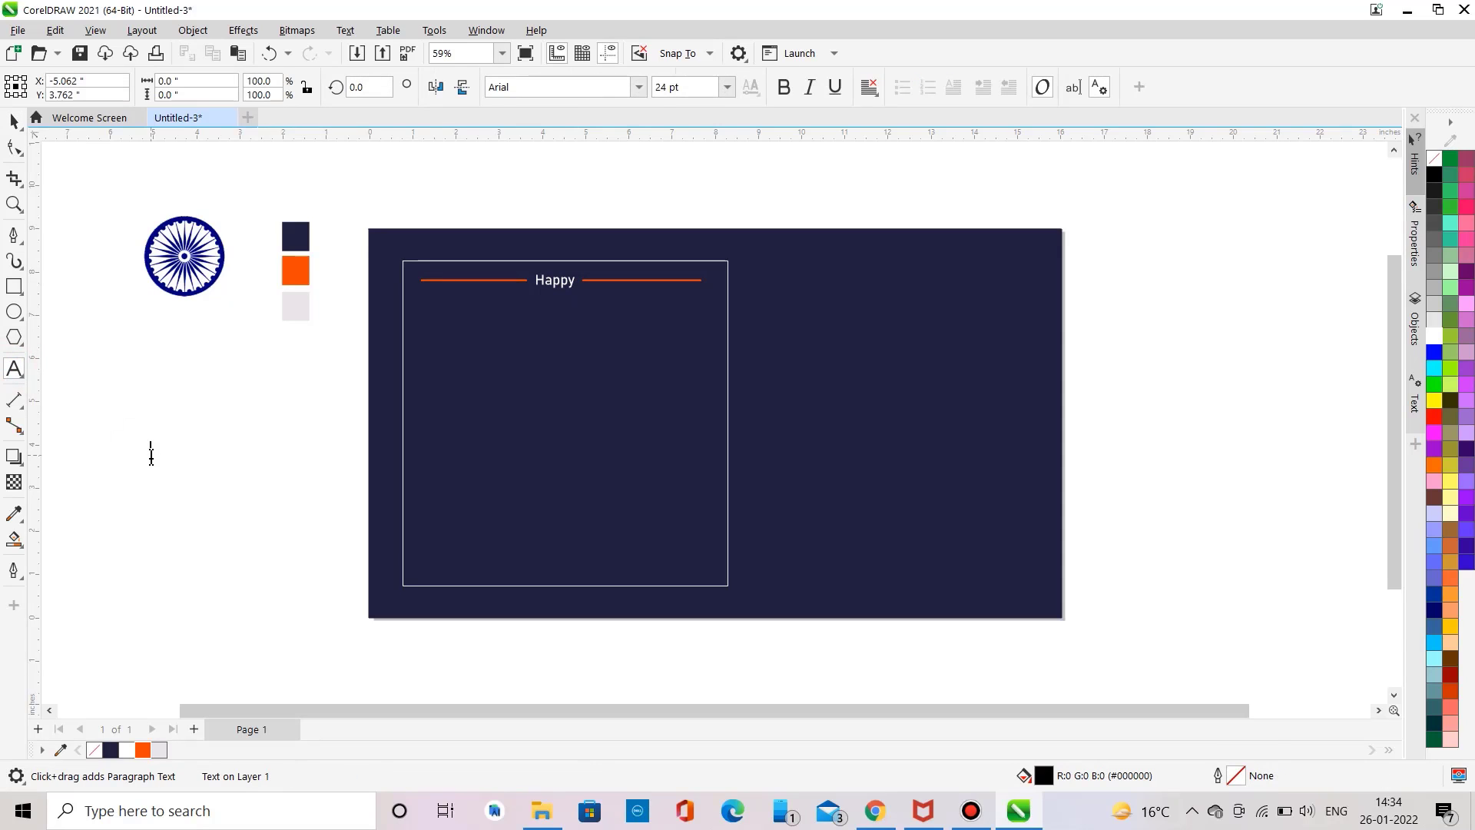
text(REPU)
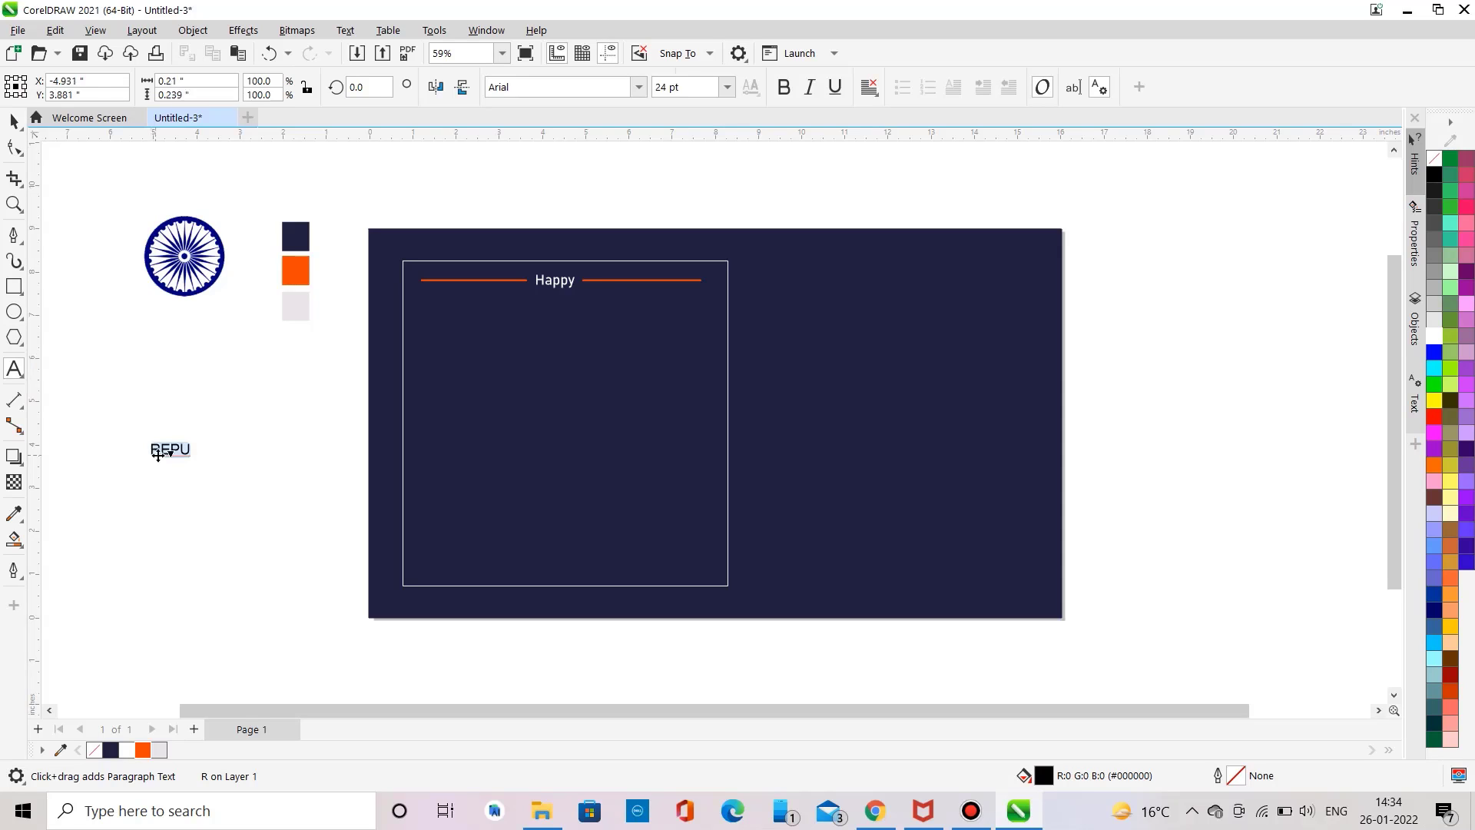
drag(158, 454, 536, 336)
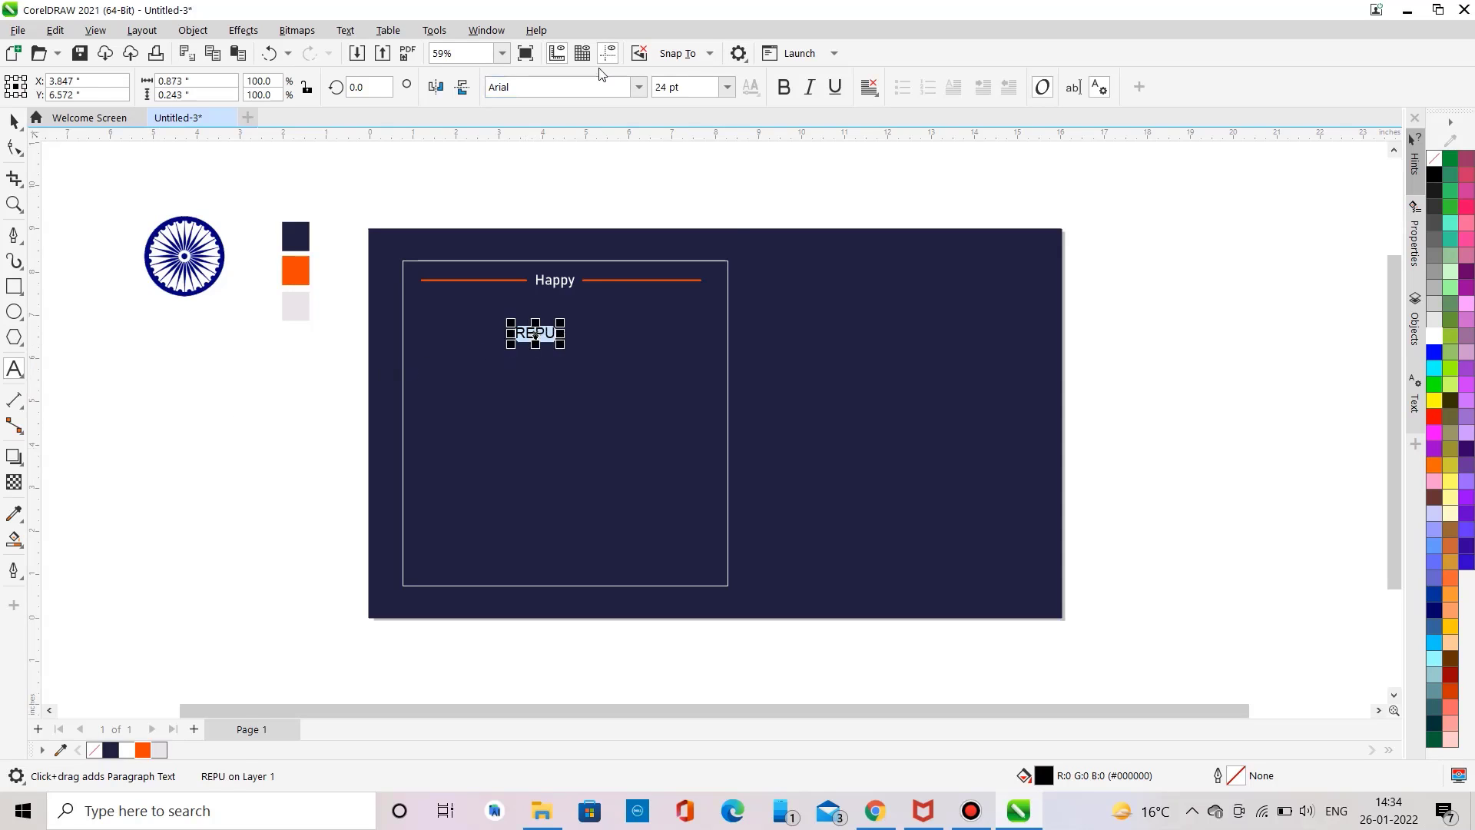
Step: Set the REPU text's font to Bahnschrift
click(639, 87)
click(593, 142)
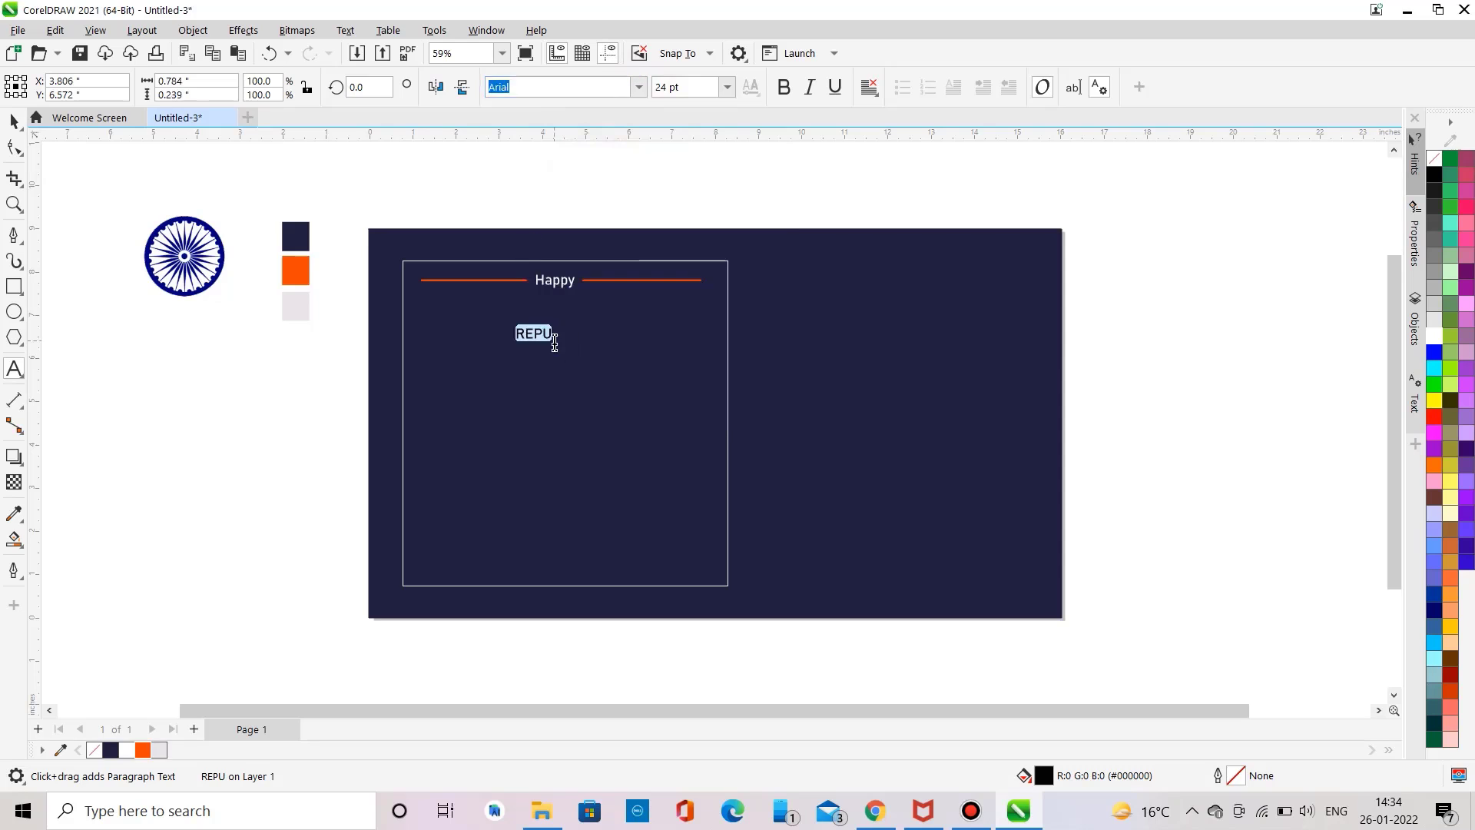
Step: Enlarge the REPU text to about 189 pt and move it just below the Happy heading
drag(555, 342, 788, 503)
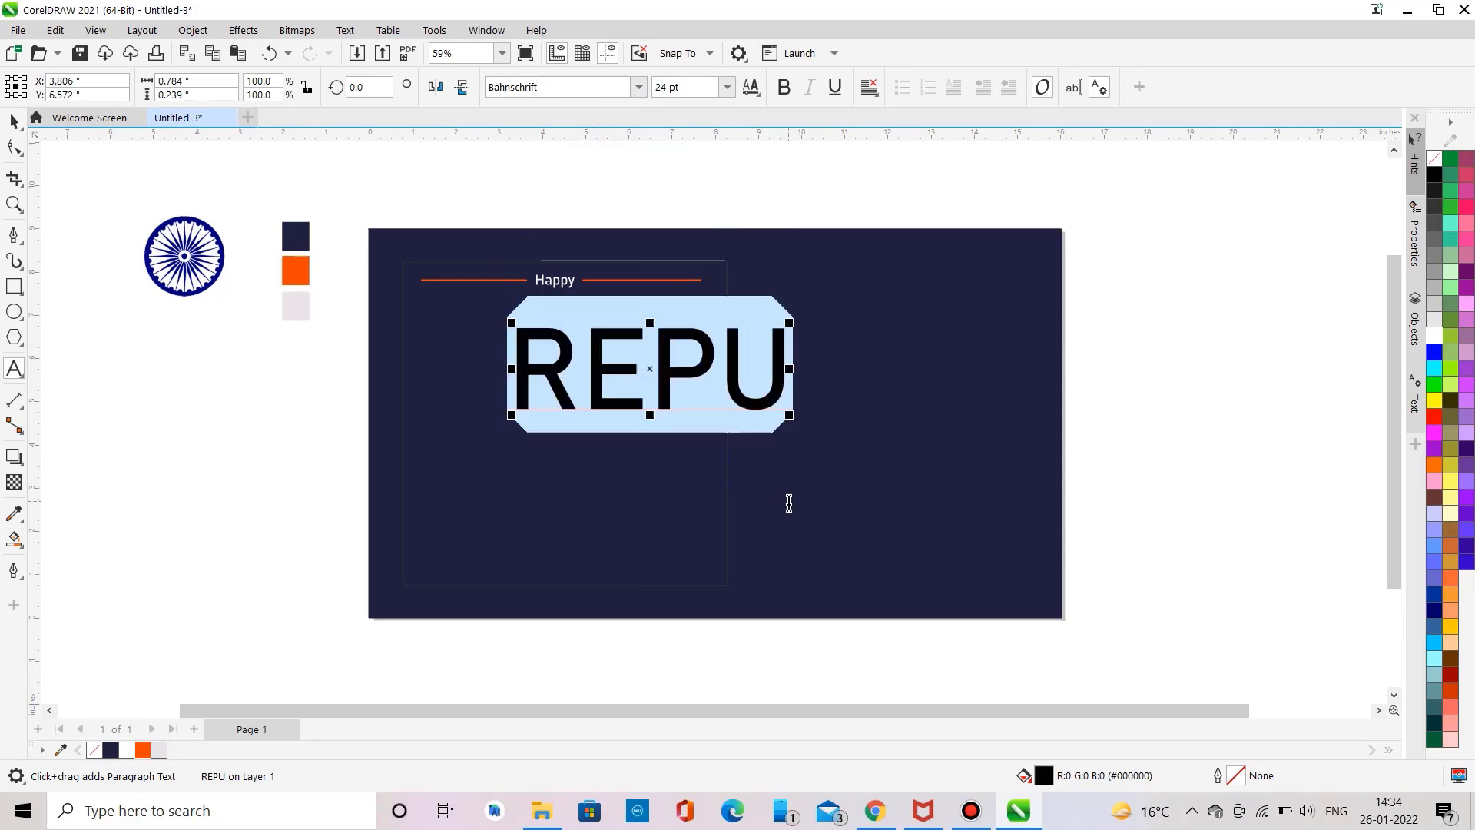
drag(649, 370, 563, 347)
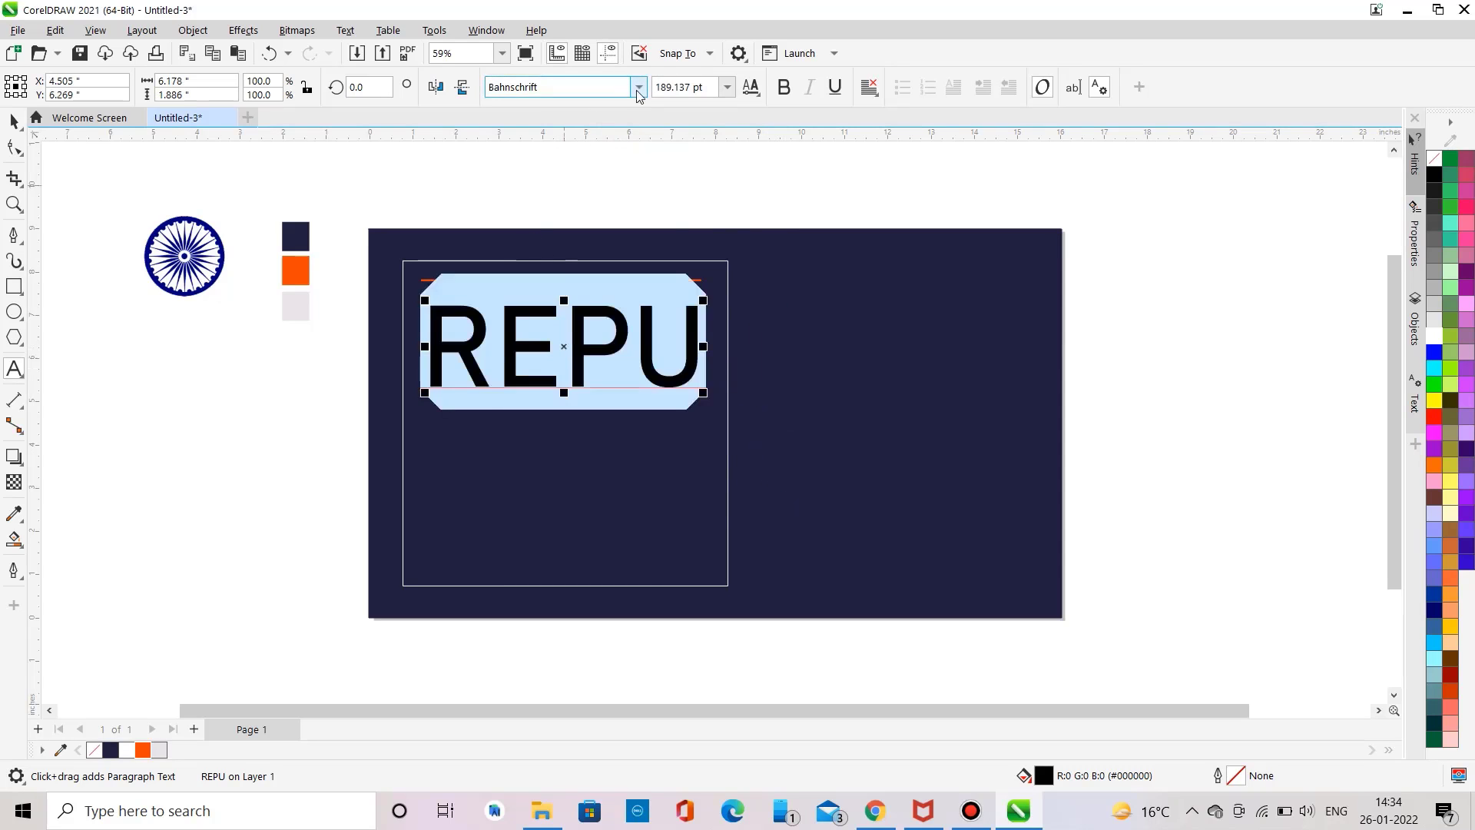
Step: Change the REPU text's font to Arial
click(637, 88)
click(546, 188)
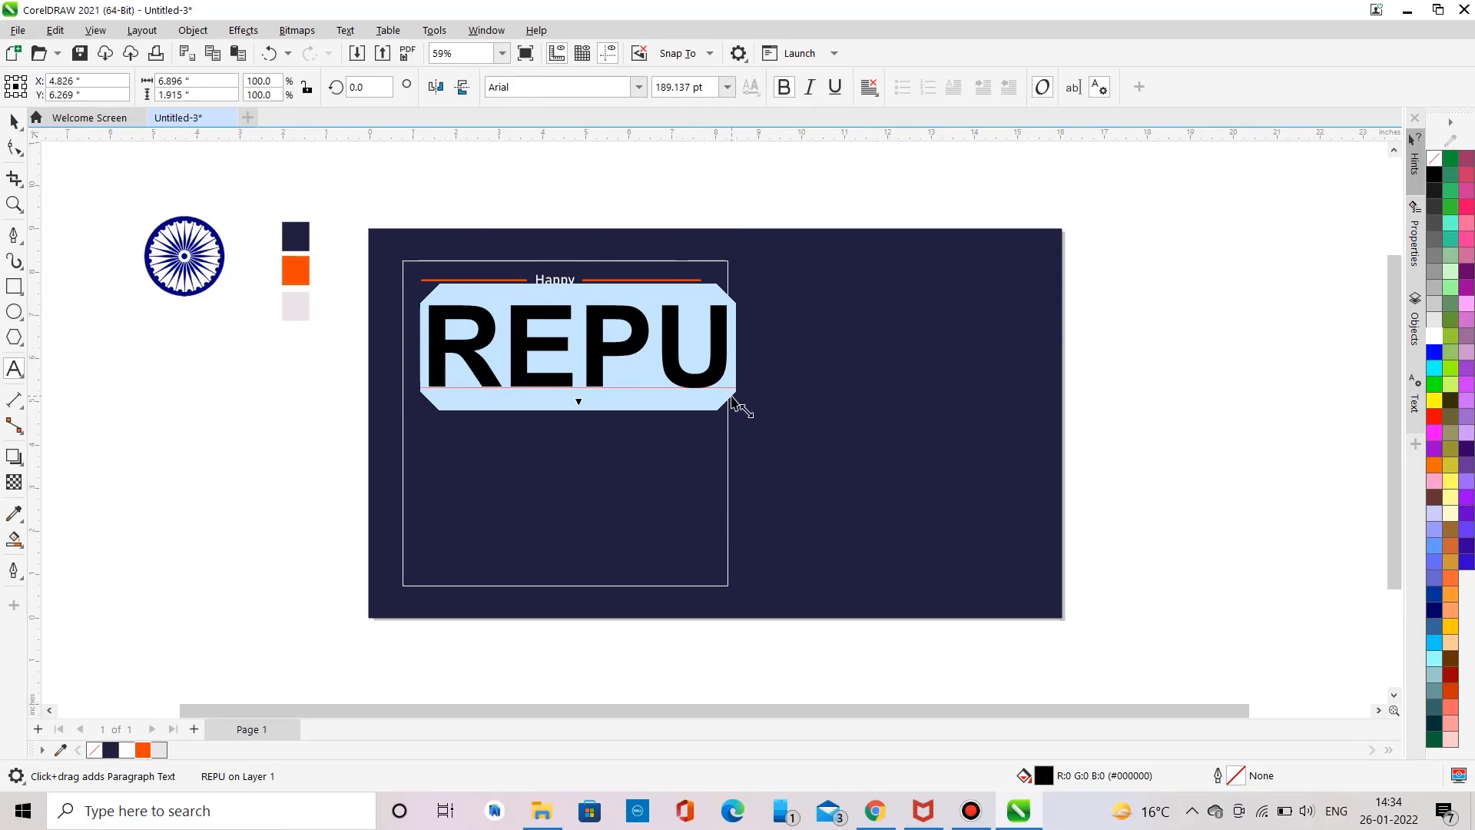
Step: Resize the REPU text to about 178 pt and centre it within the frame under Happy
mouse_move(734, 399)
mouse_down()
mouse_move(708, 402)
mouse_move(722, 401)
mouse_up()
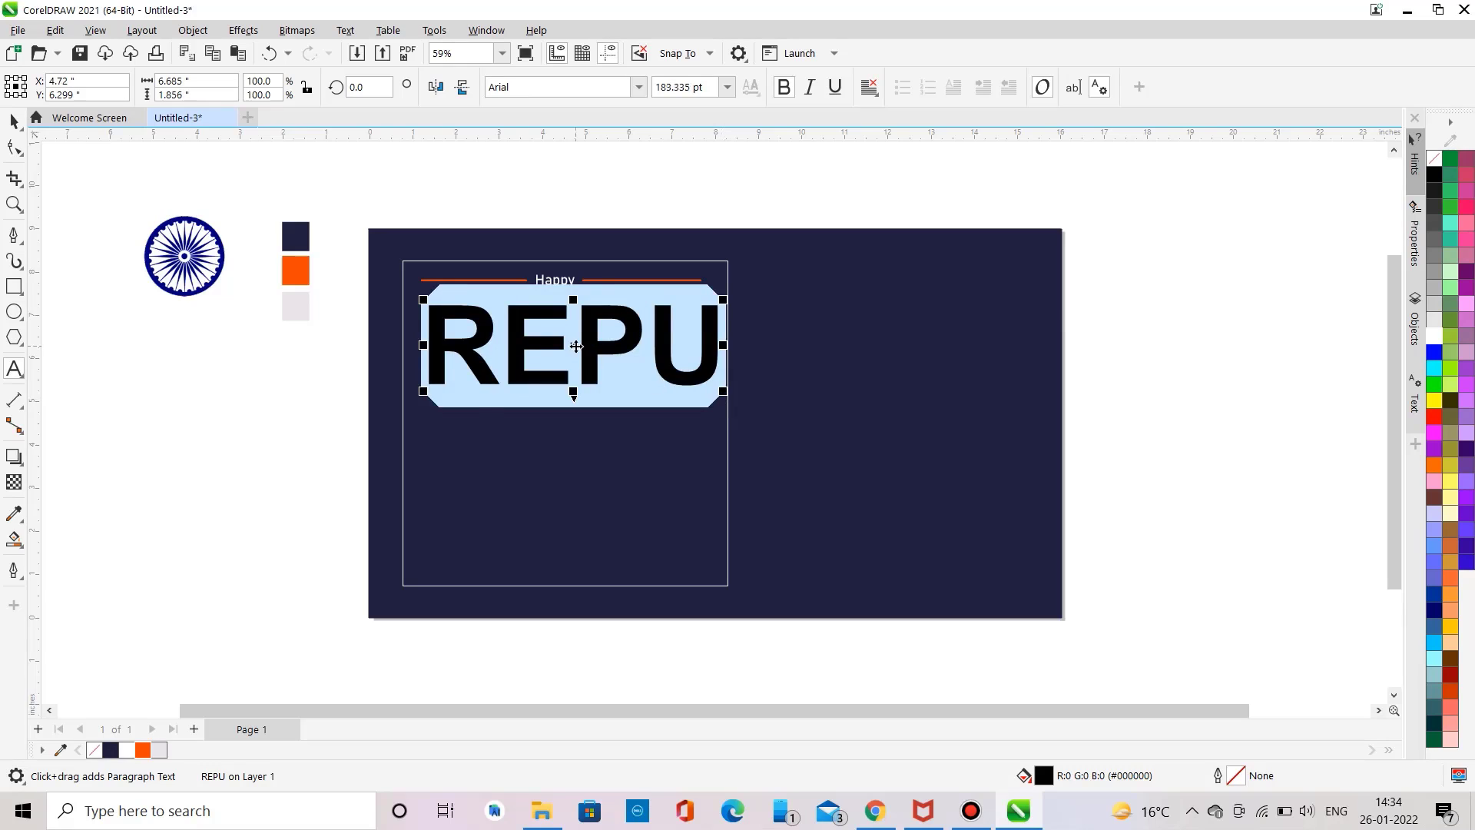
drag(576, 346, 569, 347)
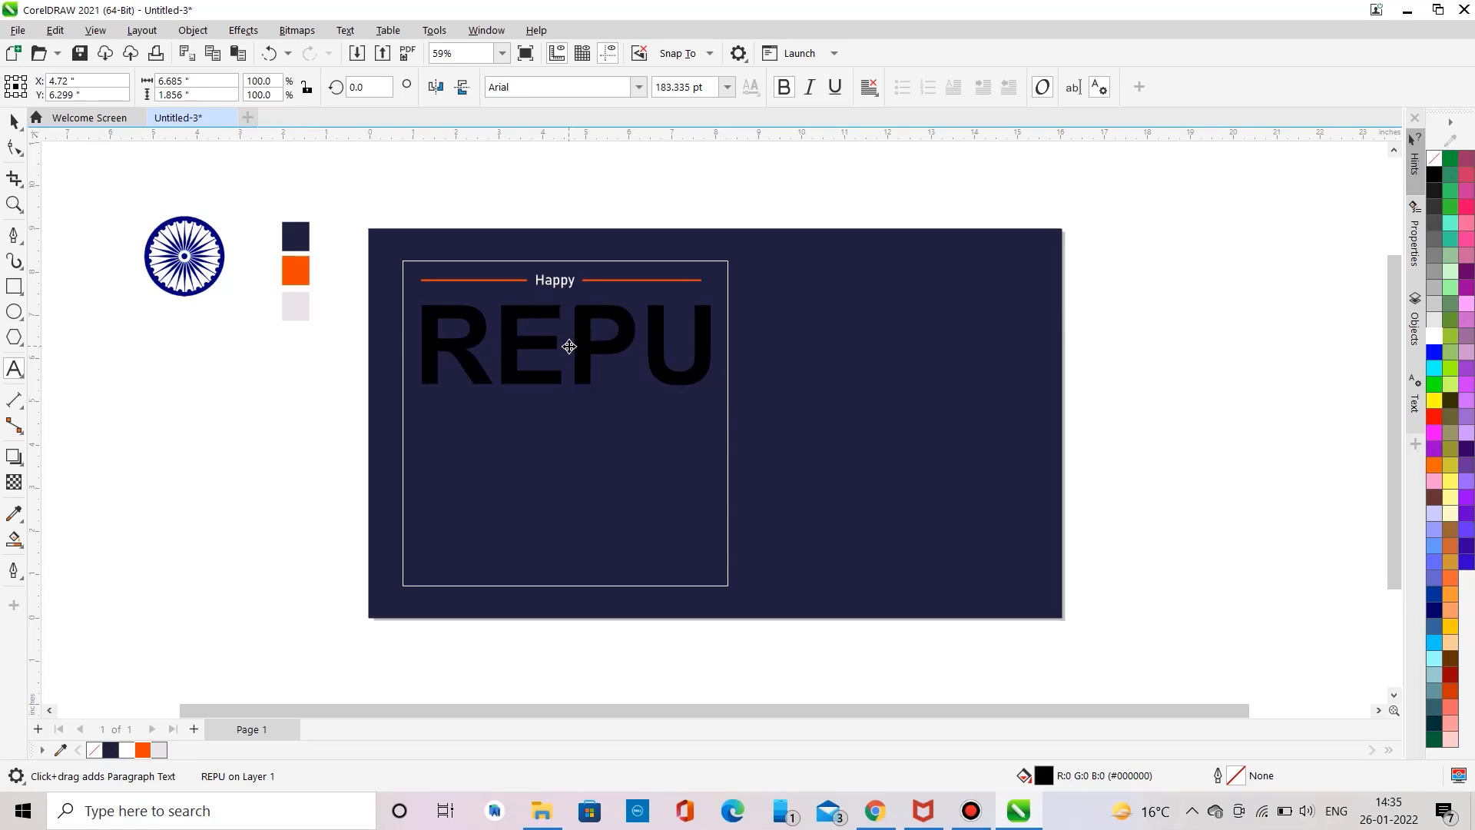
click(569, 347)
drag(713, 393, 706, 394)
Step: Remove the REPU text's fill and give it a white outline
click(98, 751)
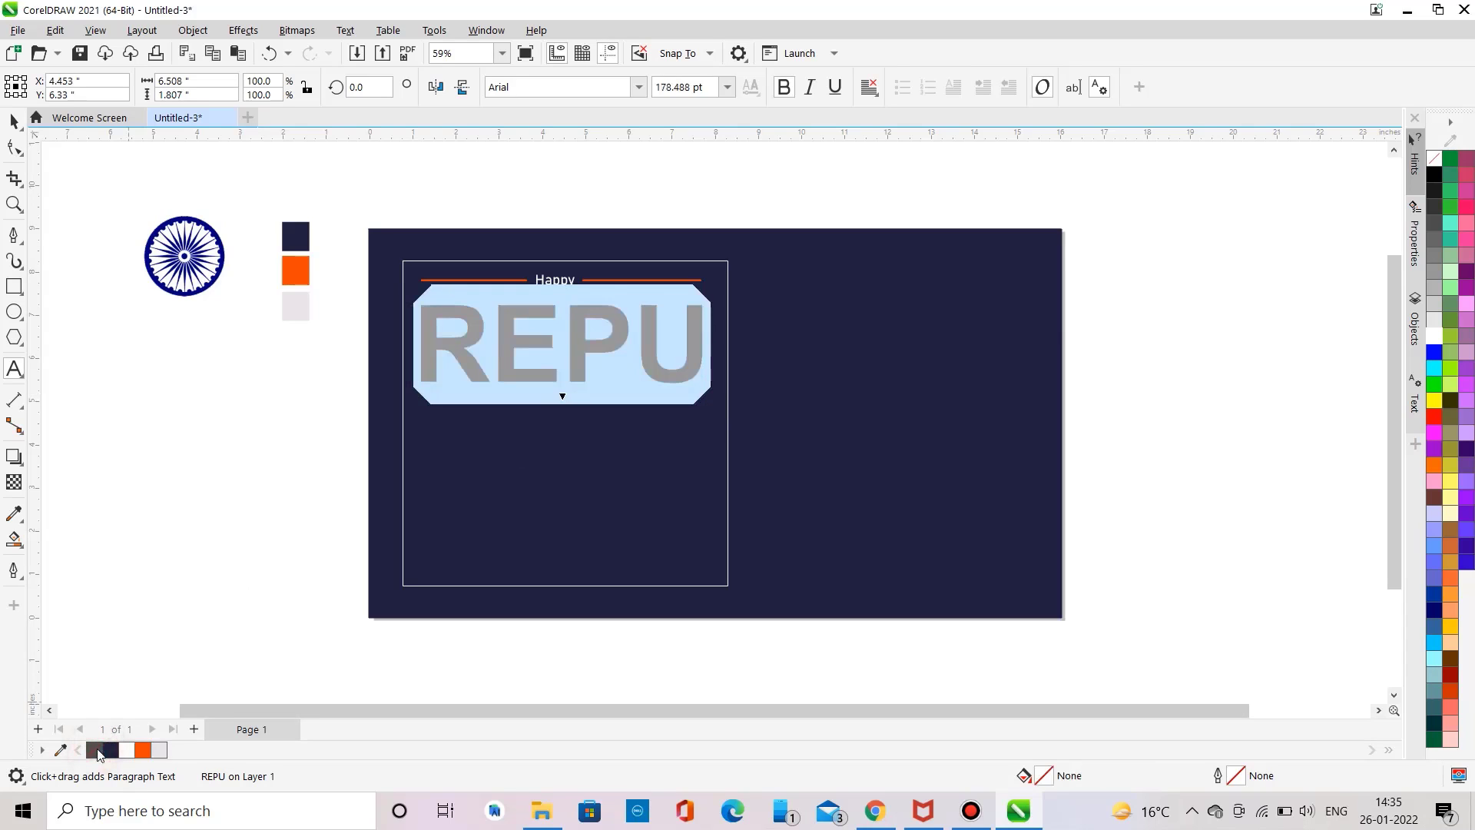
right_click(1433, 336)
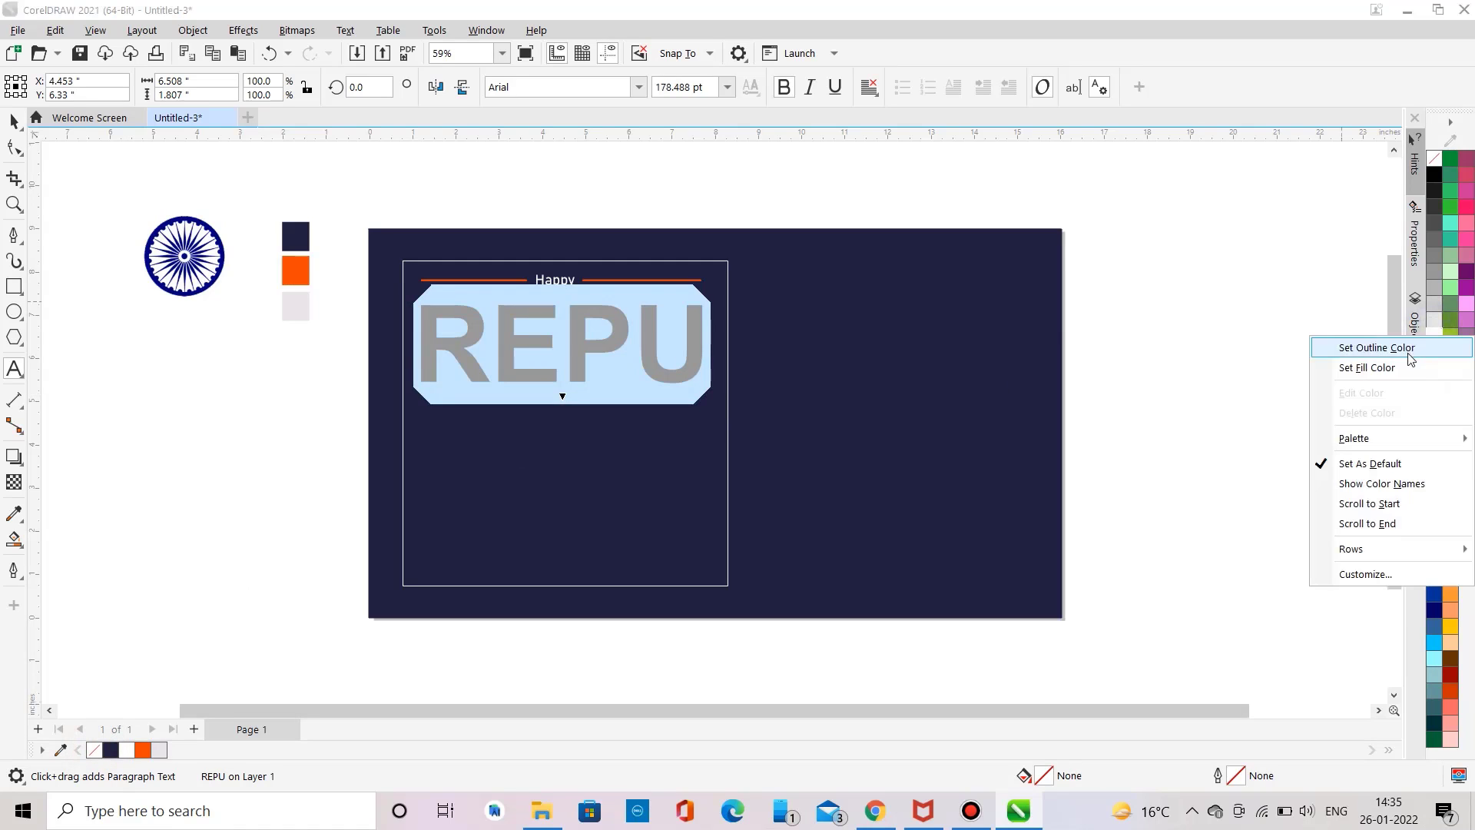
click(1398, 343)
click(14, 121)
click(139, 182)
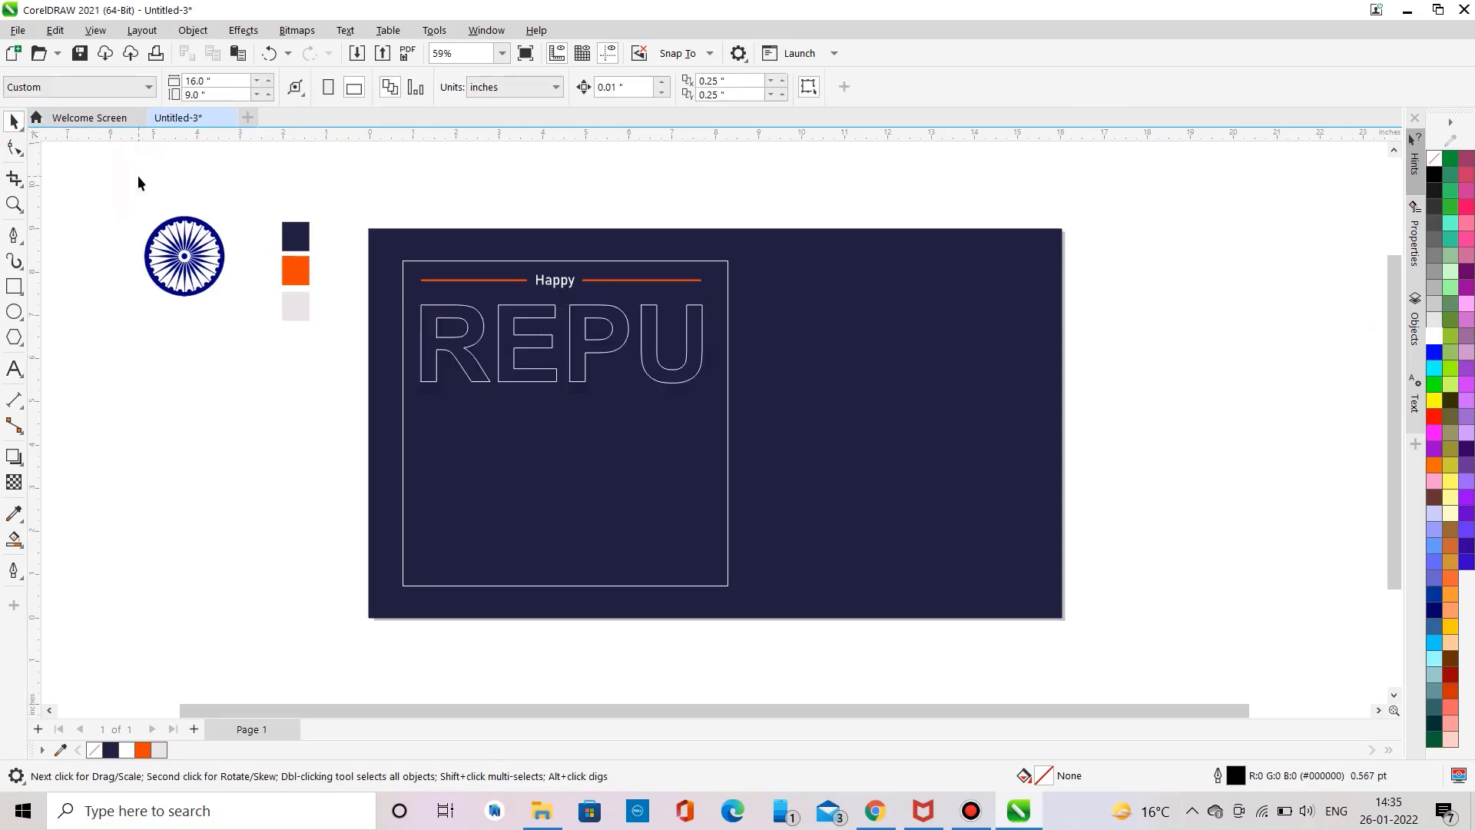
Step: Colour the letter R of REPU orange, for both its fill and its outline
double_click(430, 342)
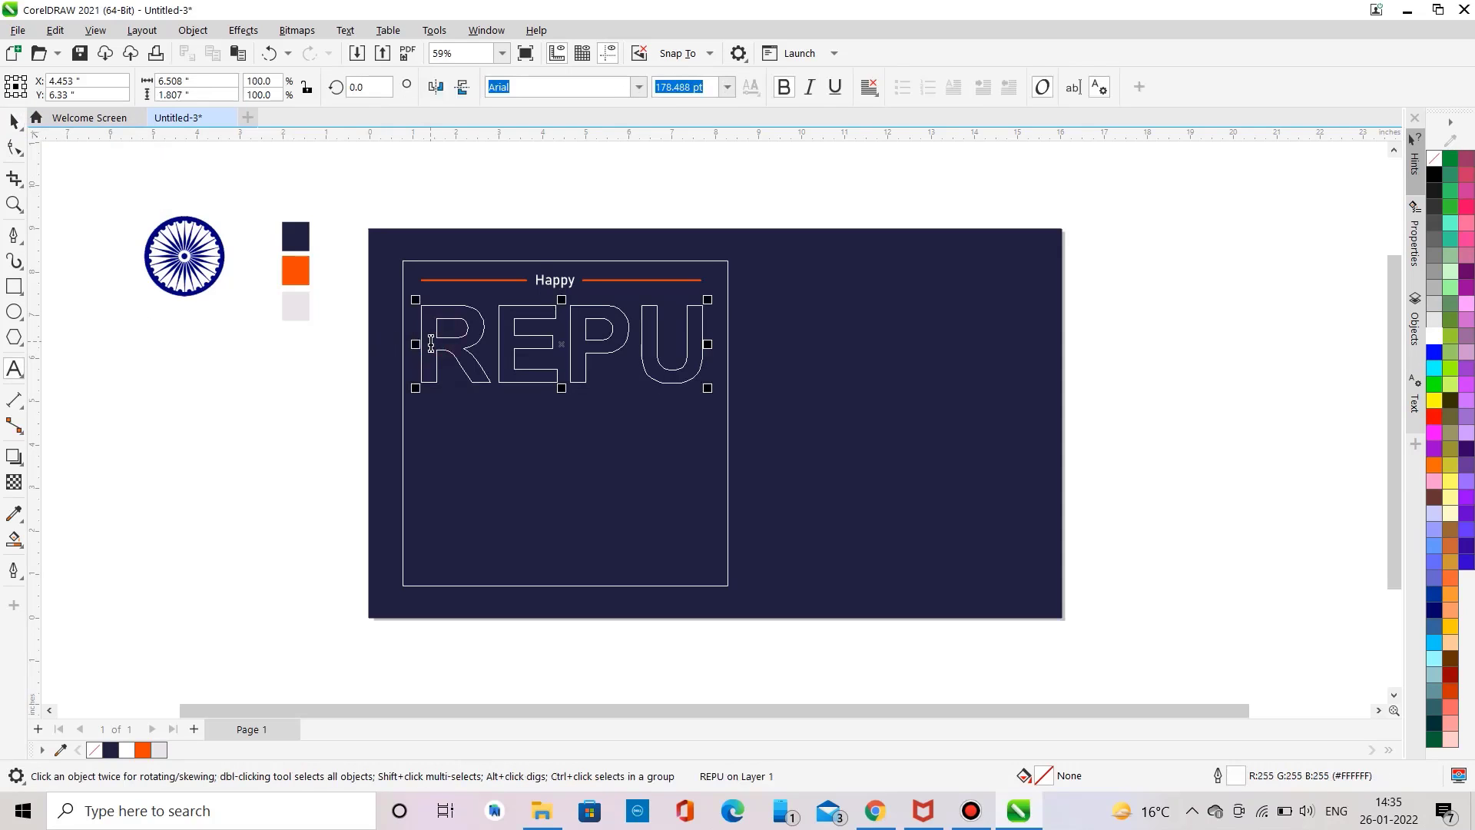
key(shift+Right)
click(143, 749)
right_click(143, 749)
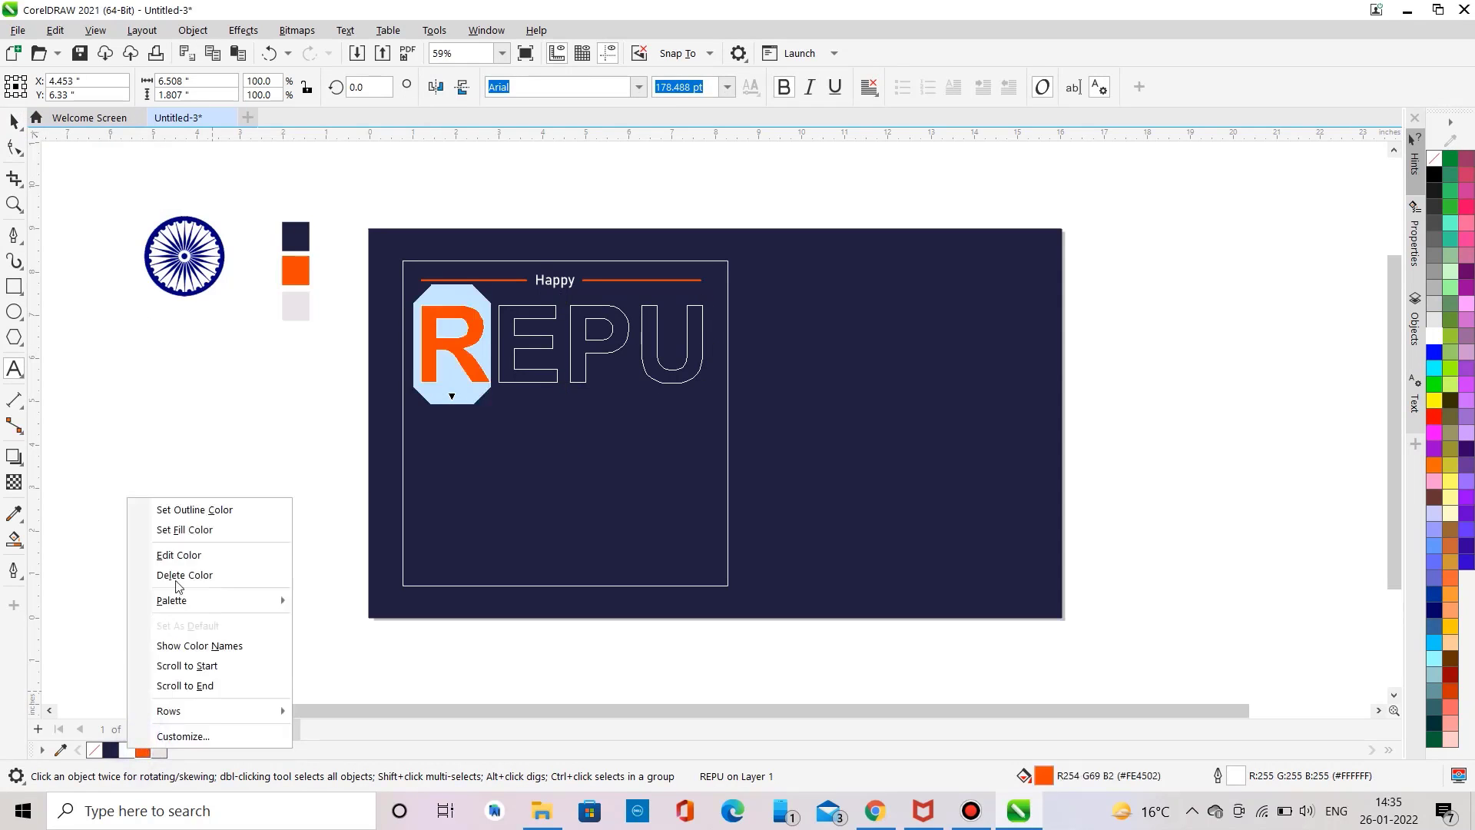
click(186, 511)
Step: Colour the letter P of REPU orange, for both its fill and its outline
click(566, 349)
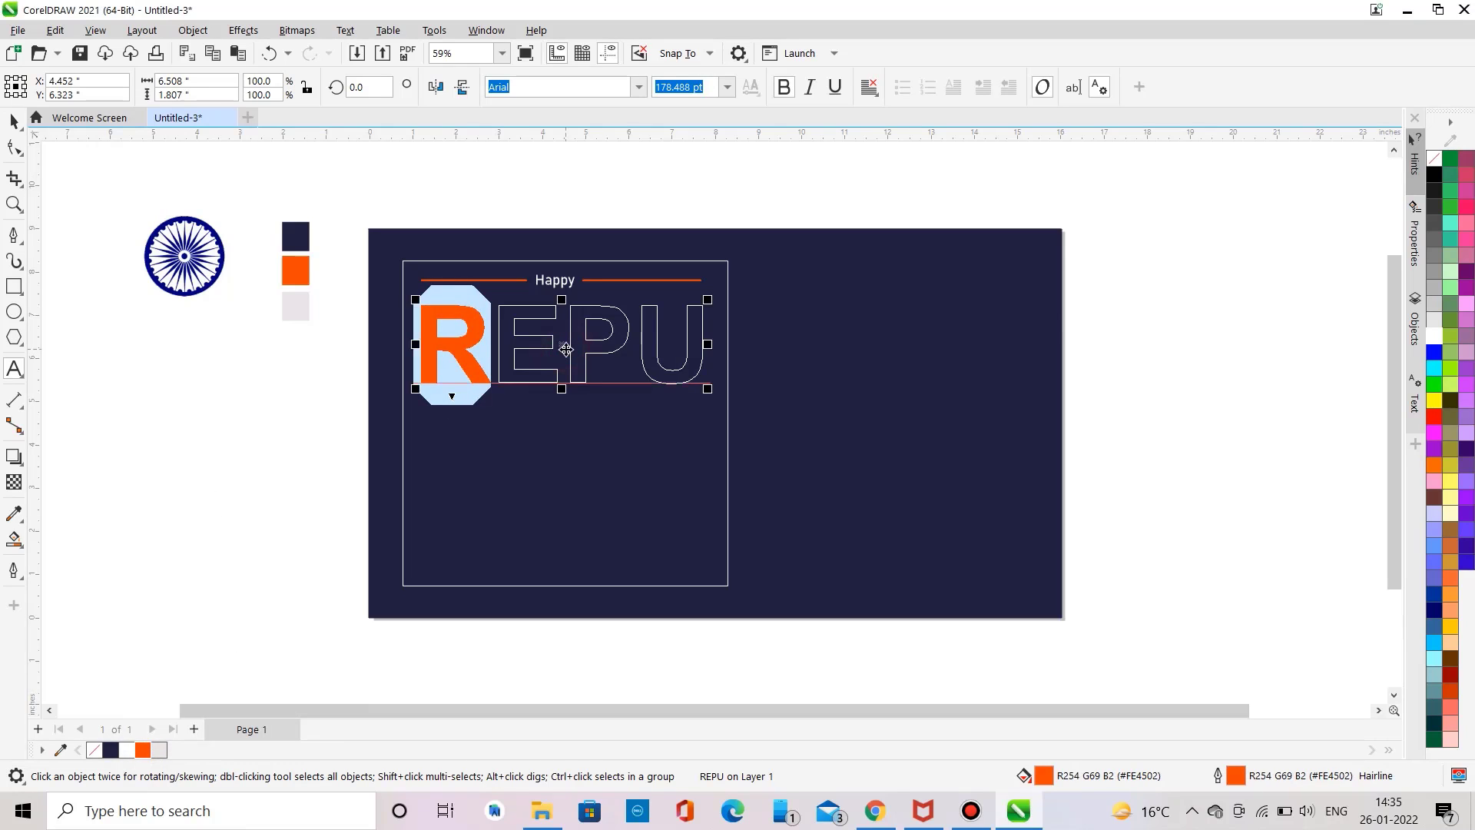
click(566, 349)
key(shift+Right)
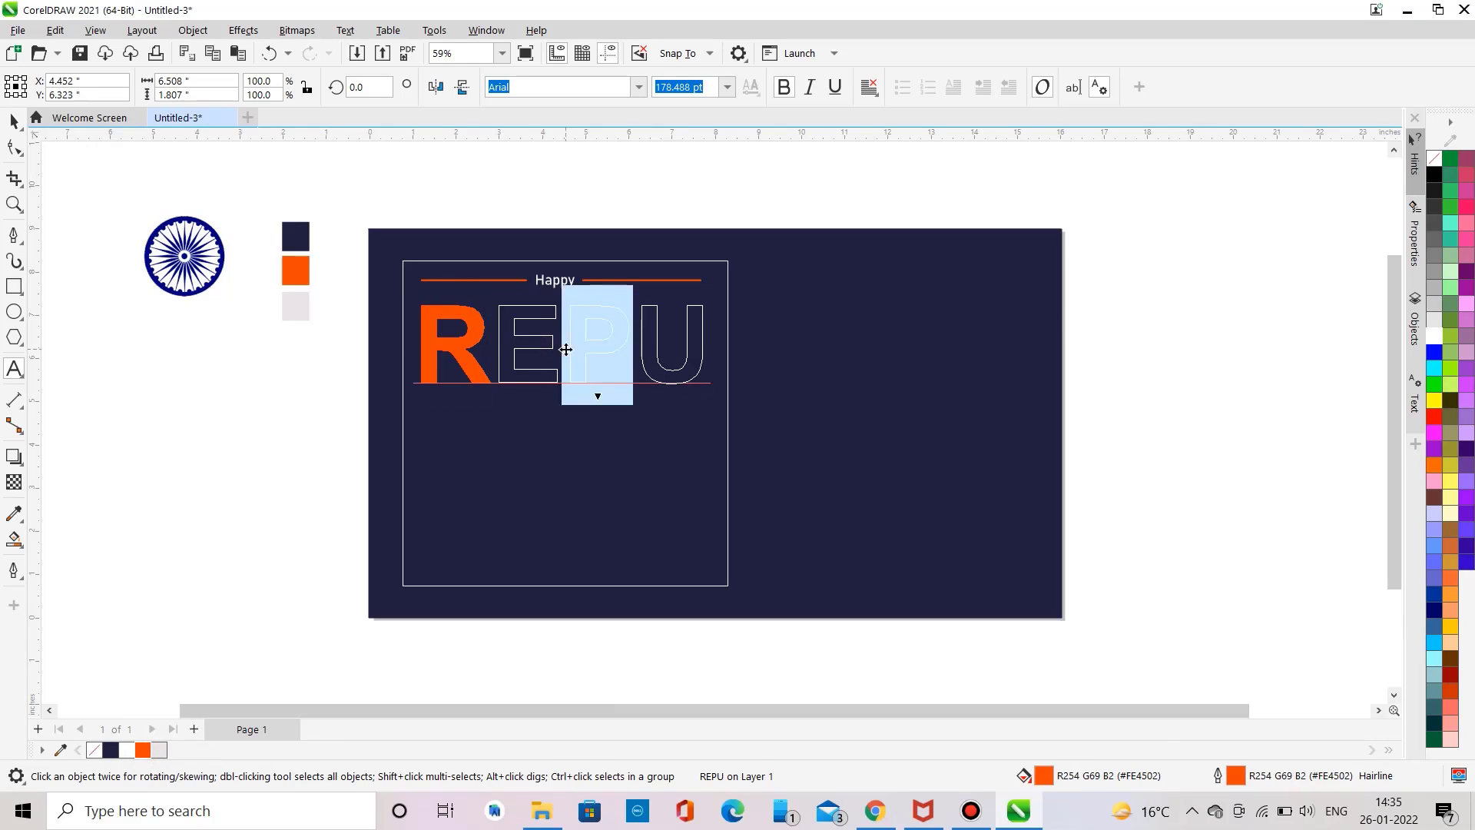
click(143, 748)
right_click(143, 749)
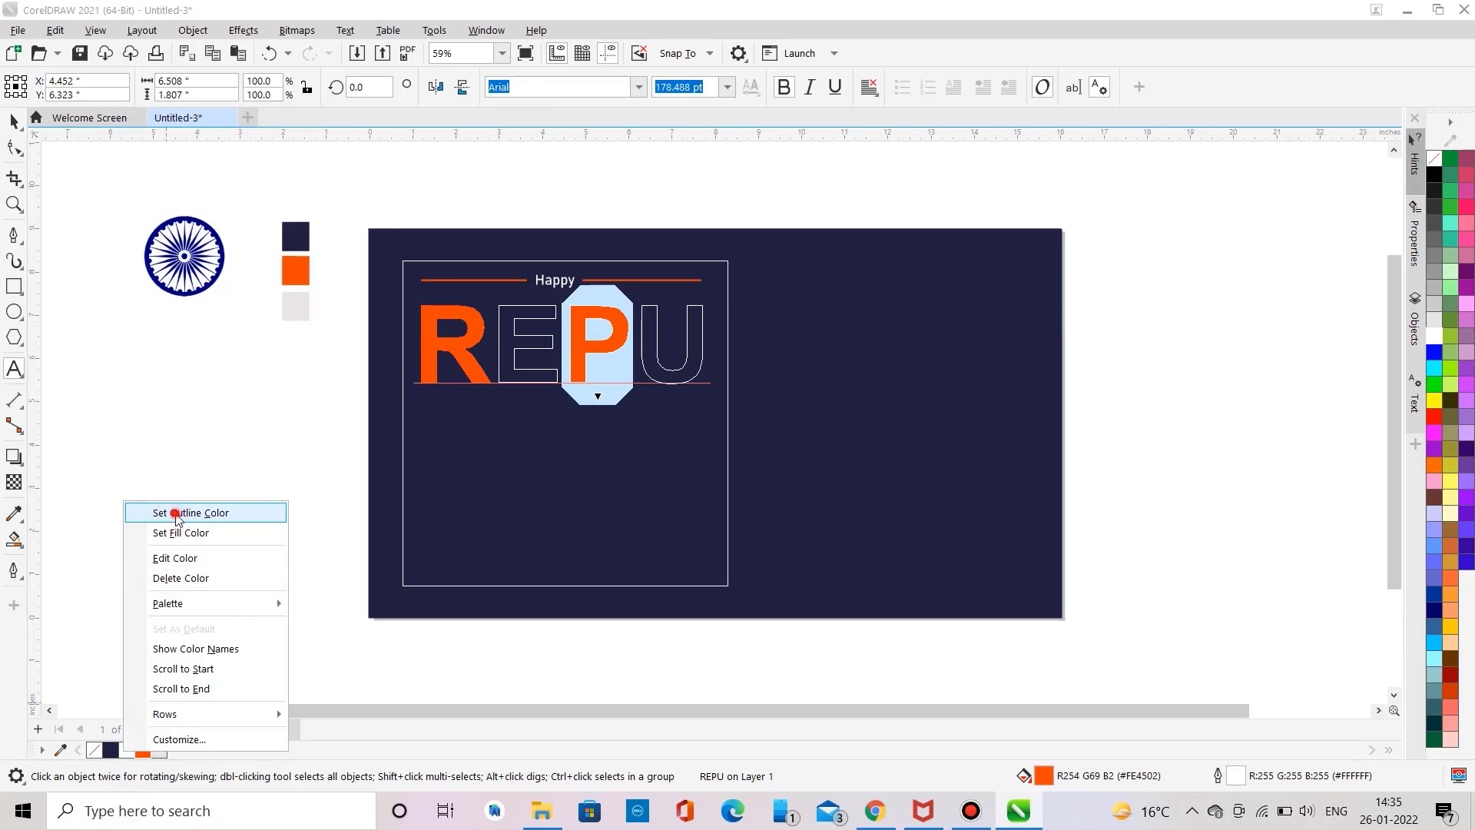
click(184, 511)
click(20, 130)
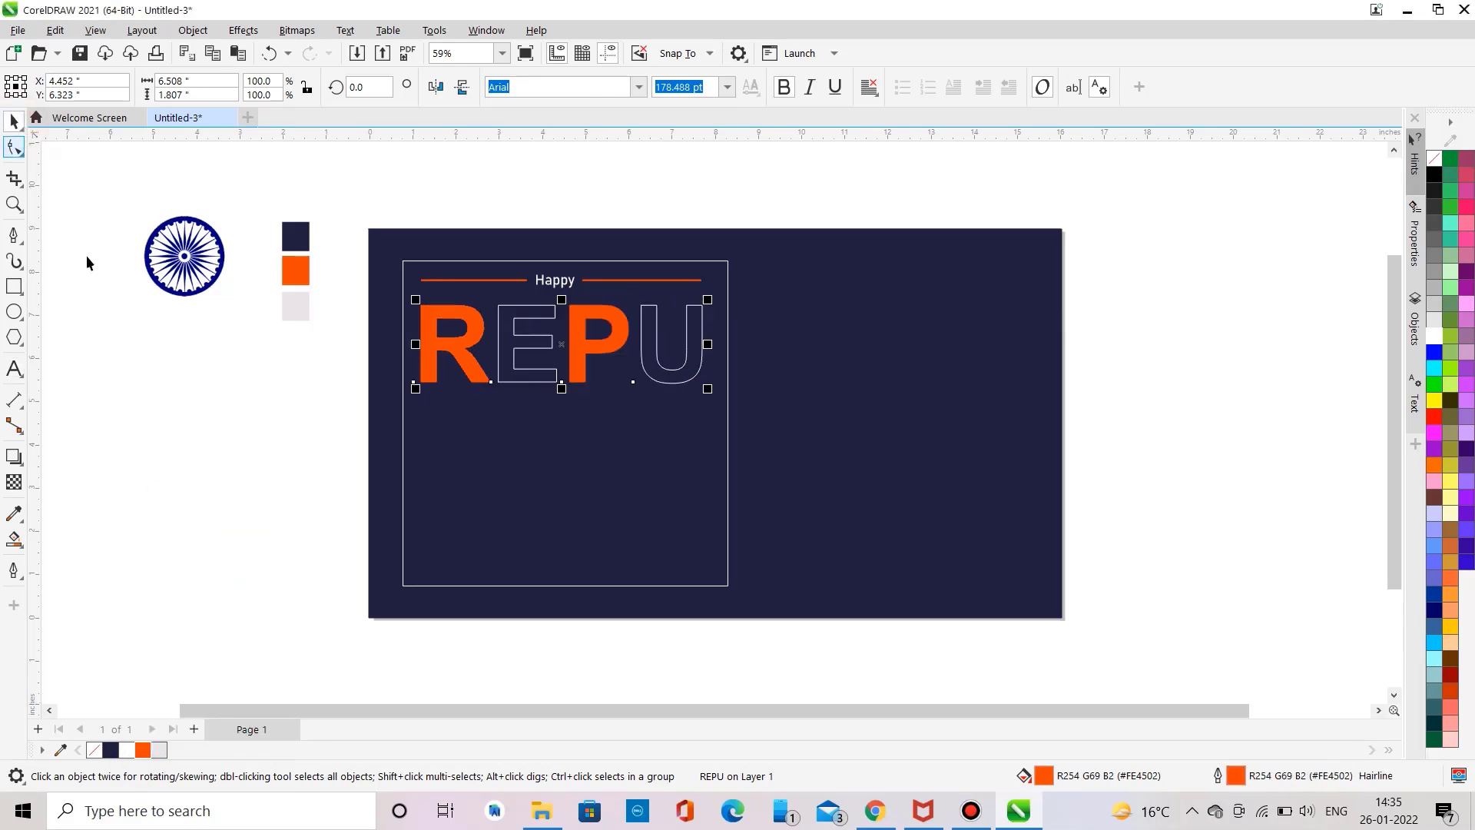
click(86, 255)
Step: Draw a horizontal line about 4.9 inches long across the middle of the E, P and U letters
click(12, 236)
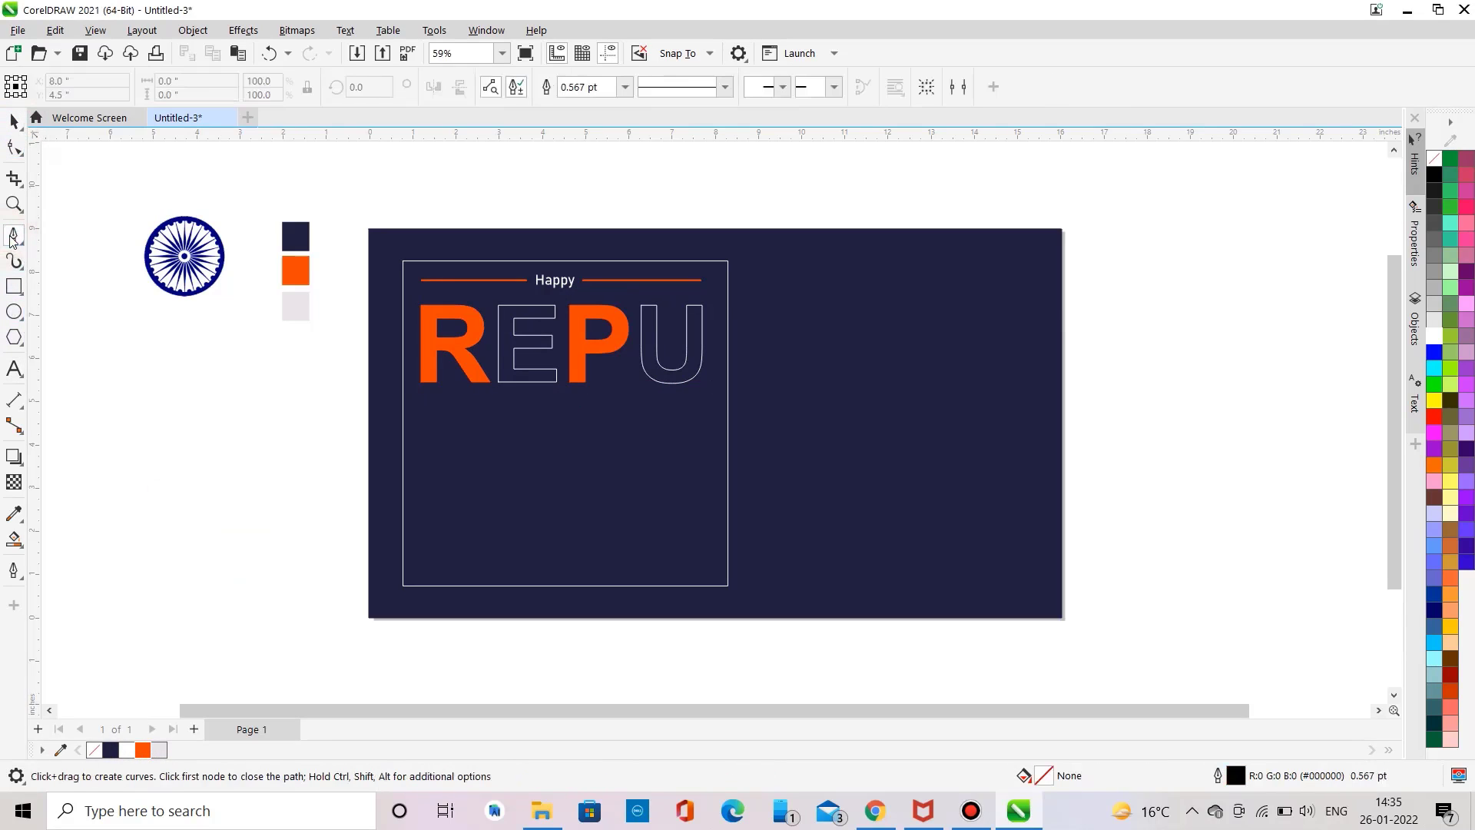
click(497, 334)
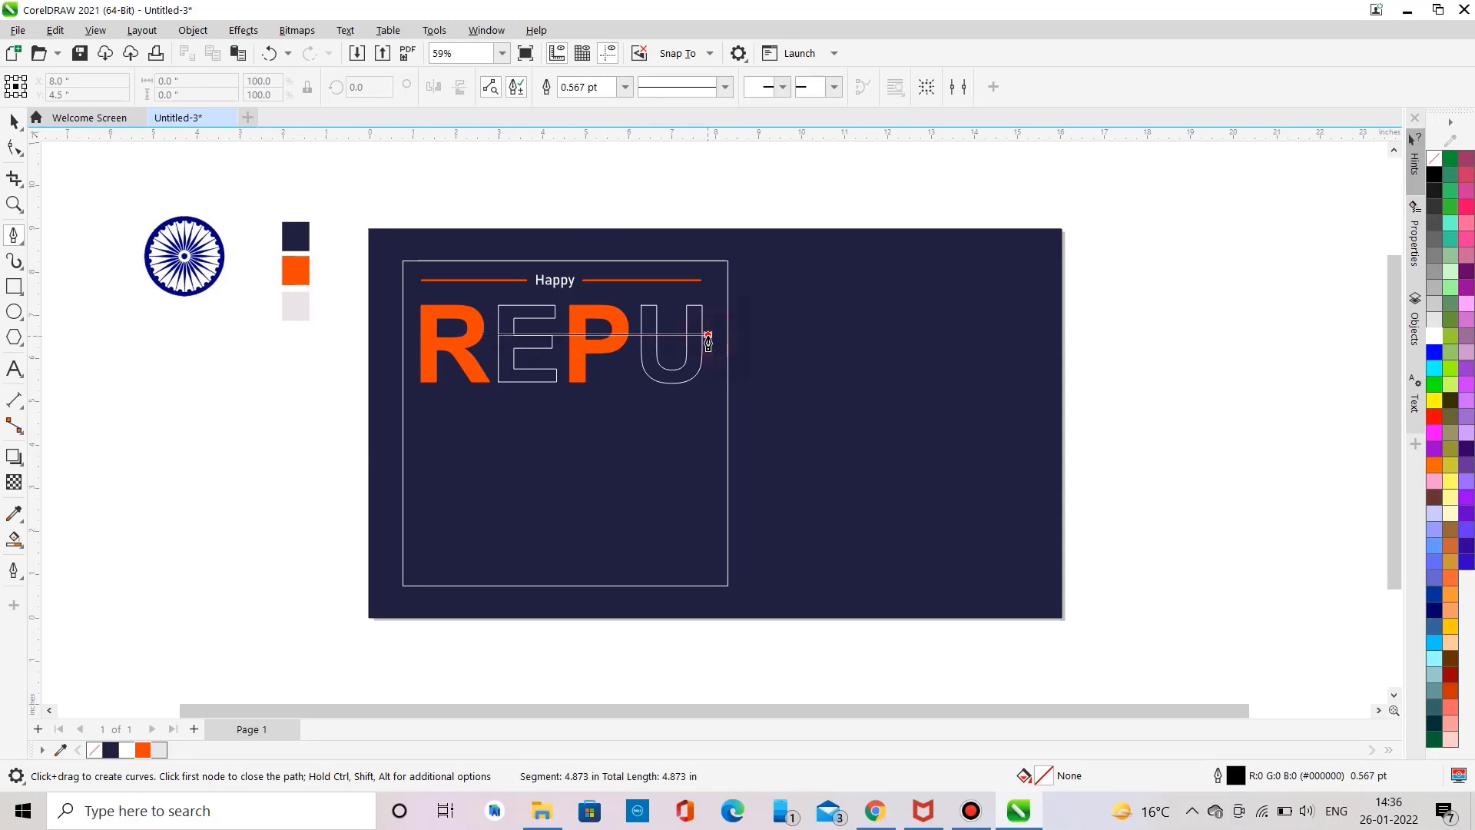
click(708, 336)
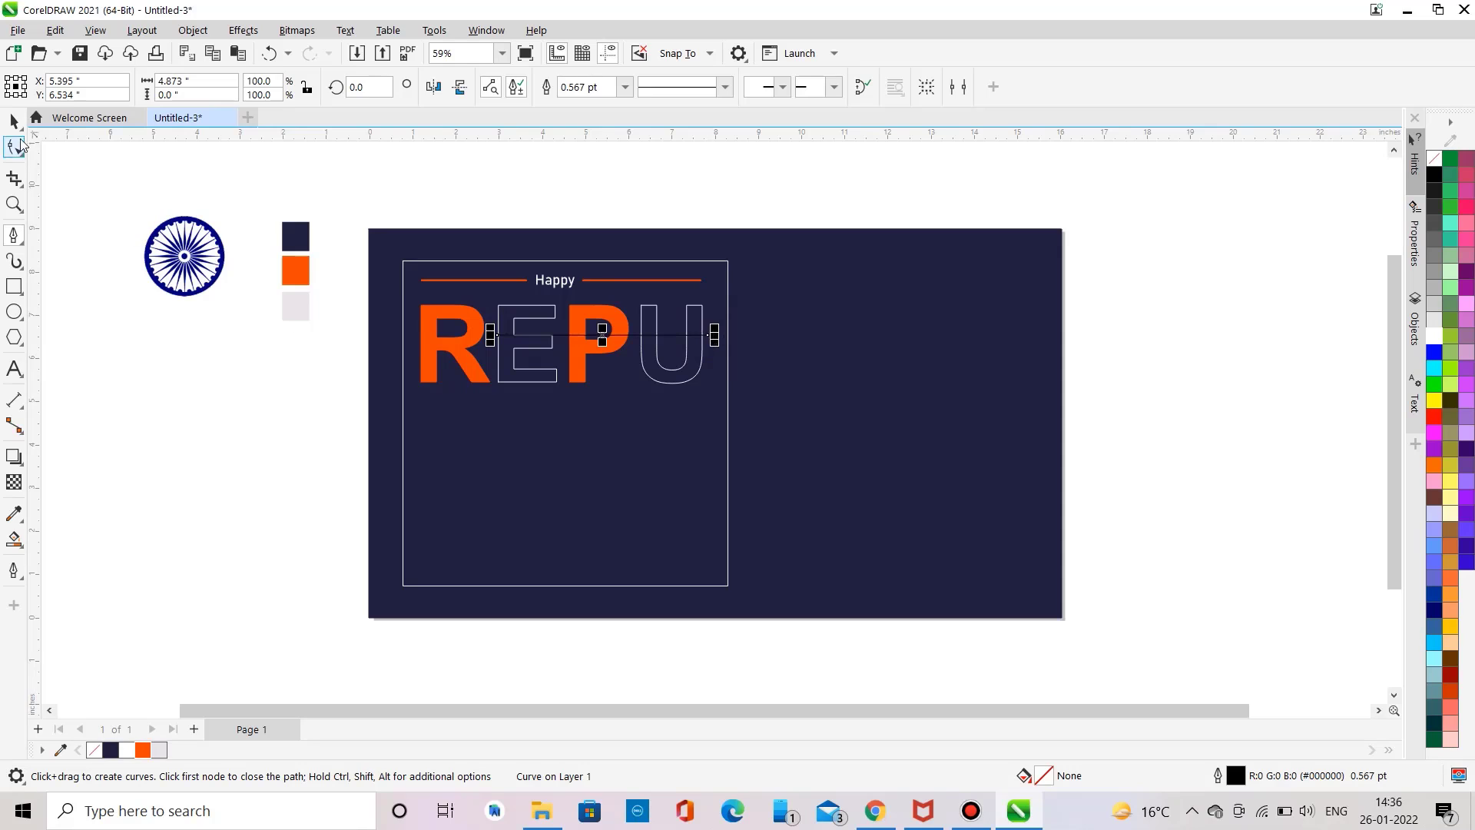
click(15, 146)
Step: Sample the orange swatch with the eyedropper, apply it to the text, and undo that fill
click(14, 513)
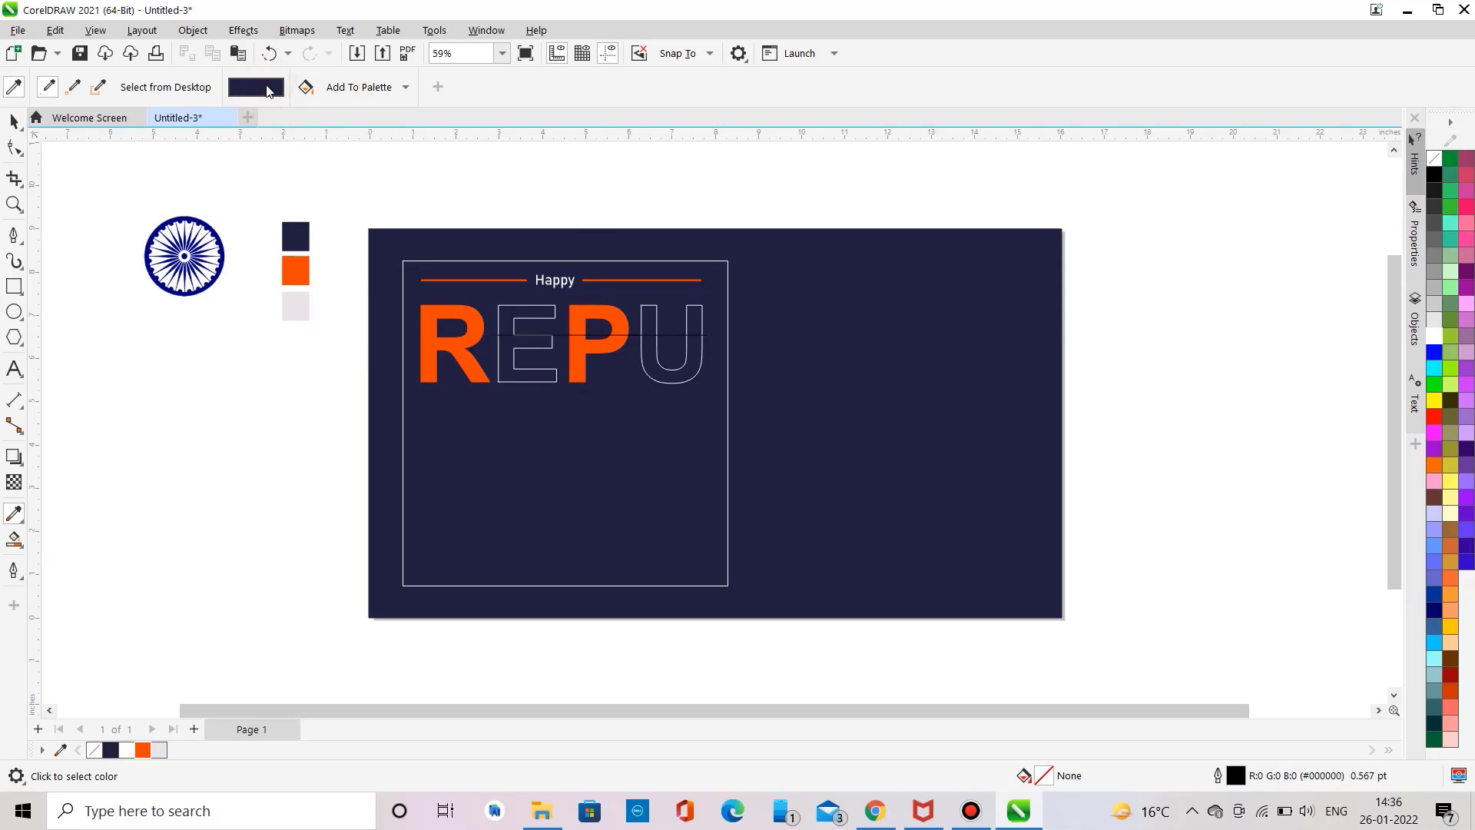
click(302, 263)
click(500, 362)
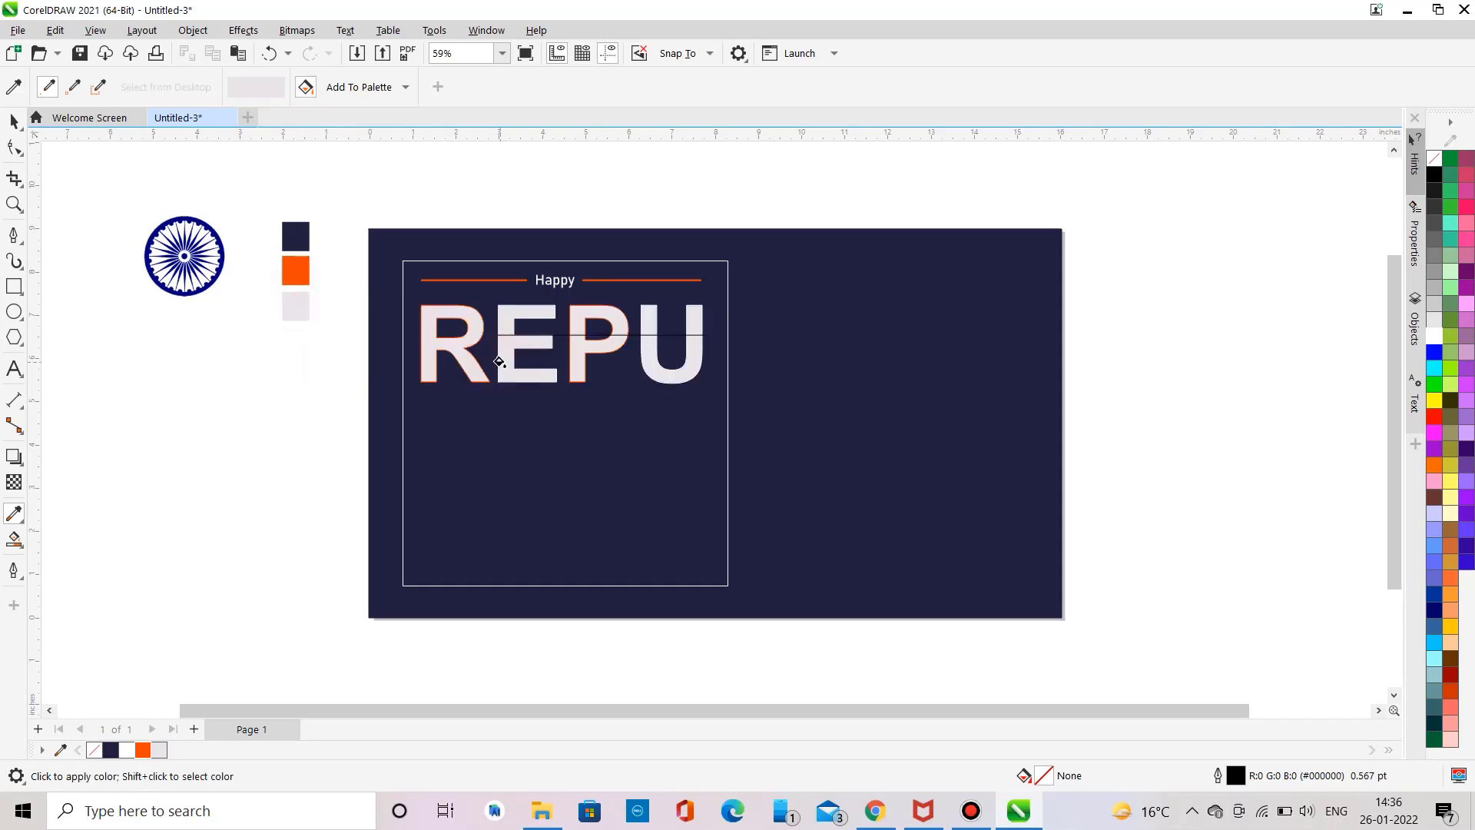
key(ctrl+z)
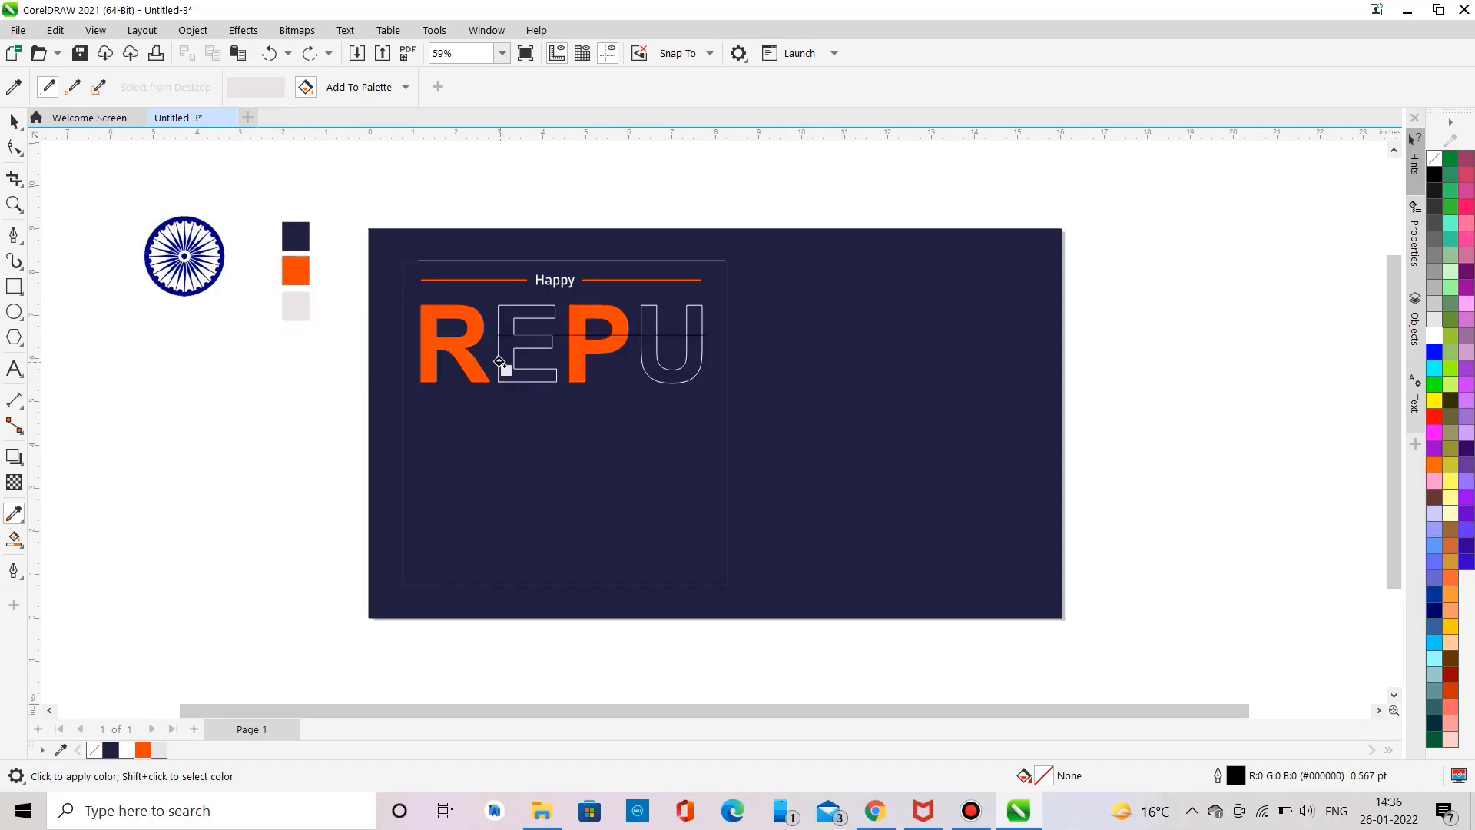
Step: Smart Fill the lower parts of the E and U with light grey #F4F4F4 below the dividing line
click(12, 543)
click(207, 87)
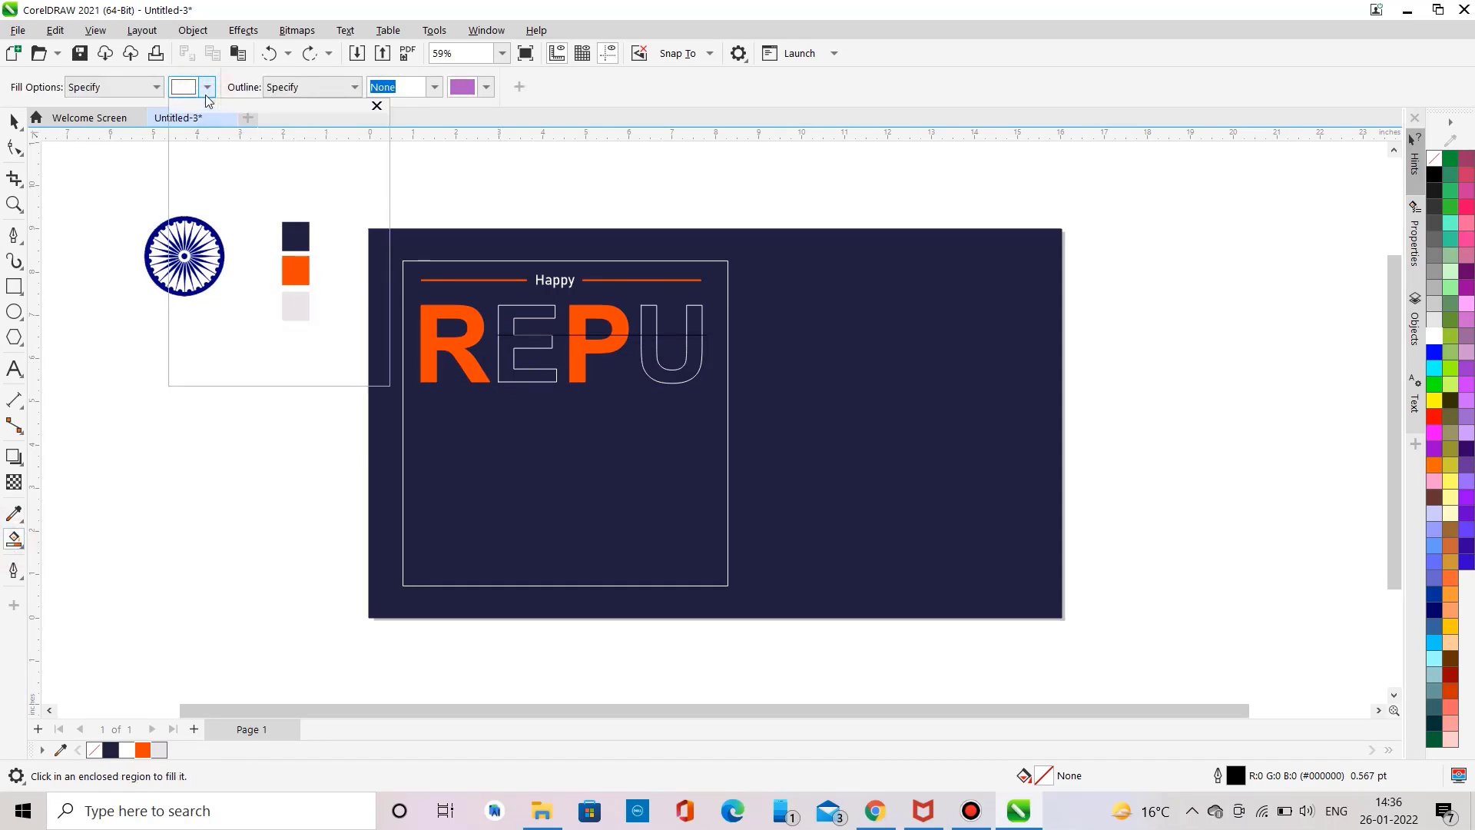
click(344, 359)
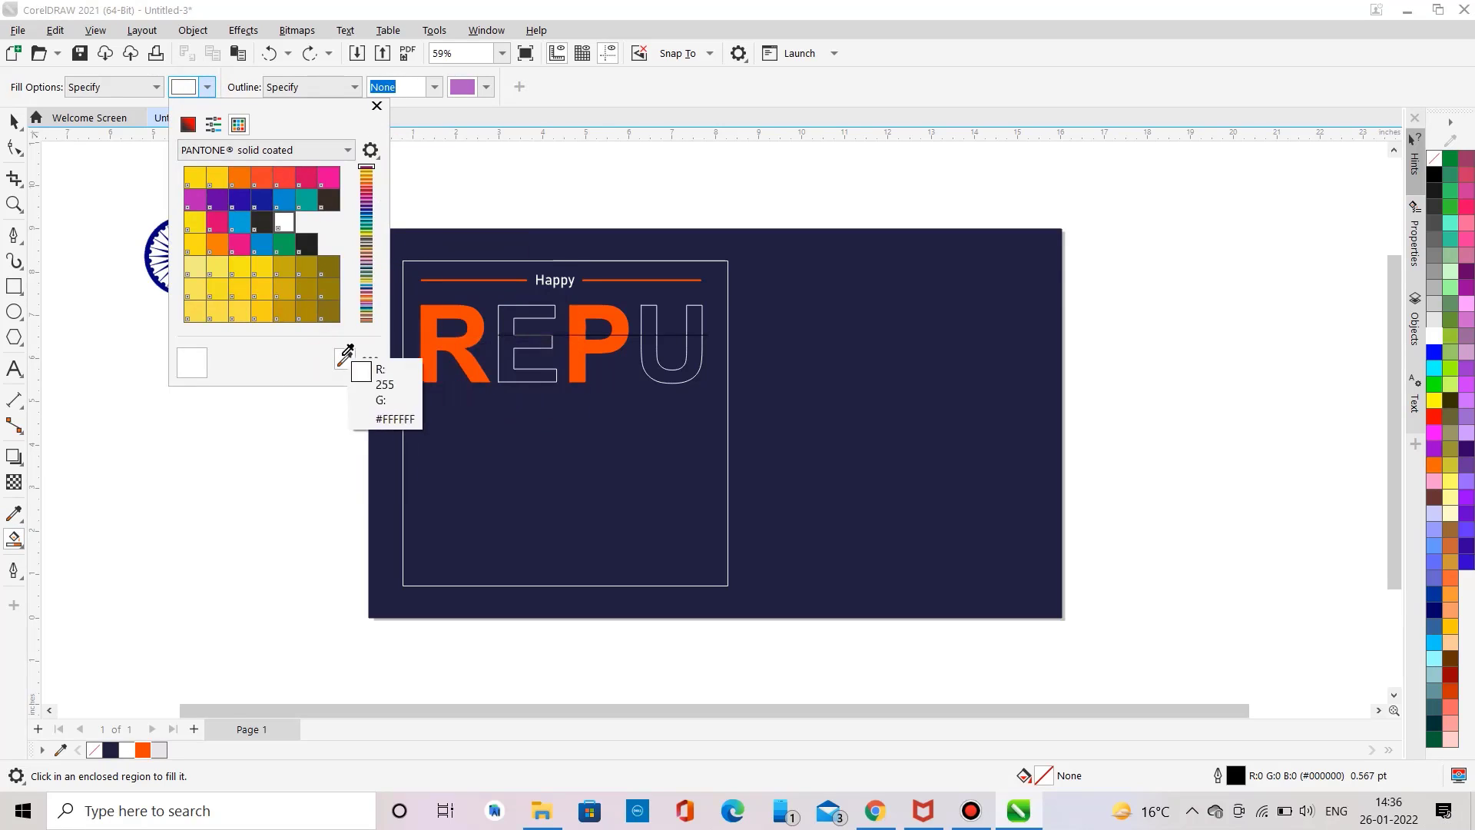
click(243, 362)
click(509, 343)
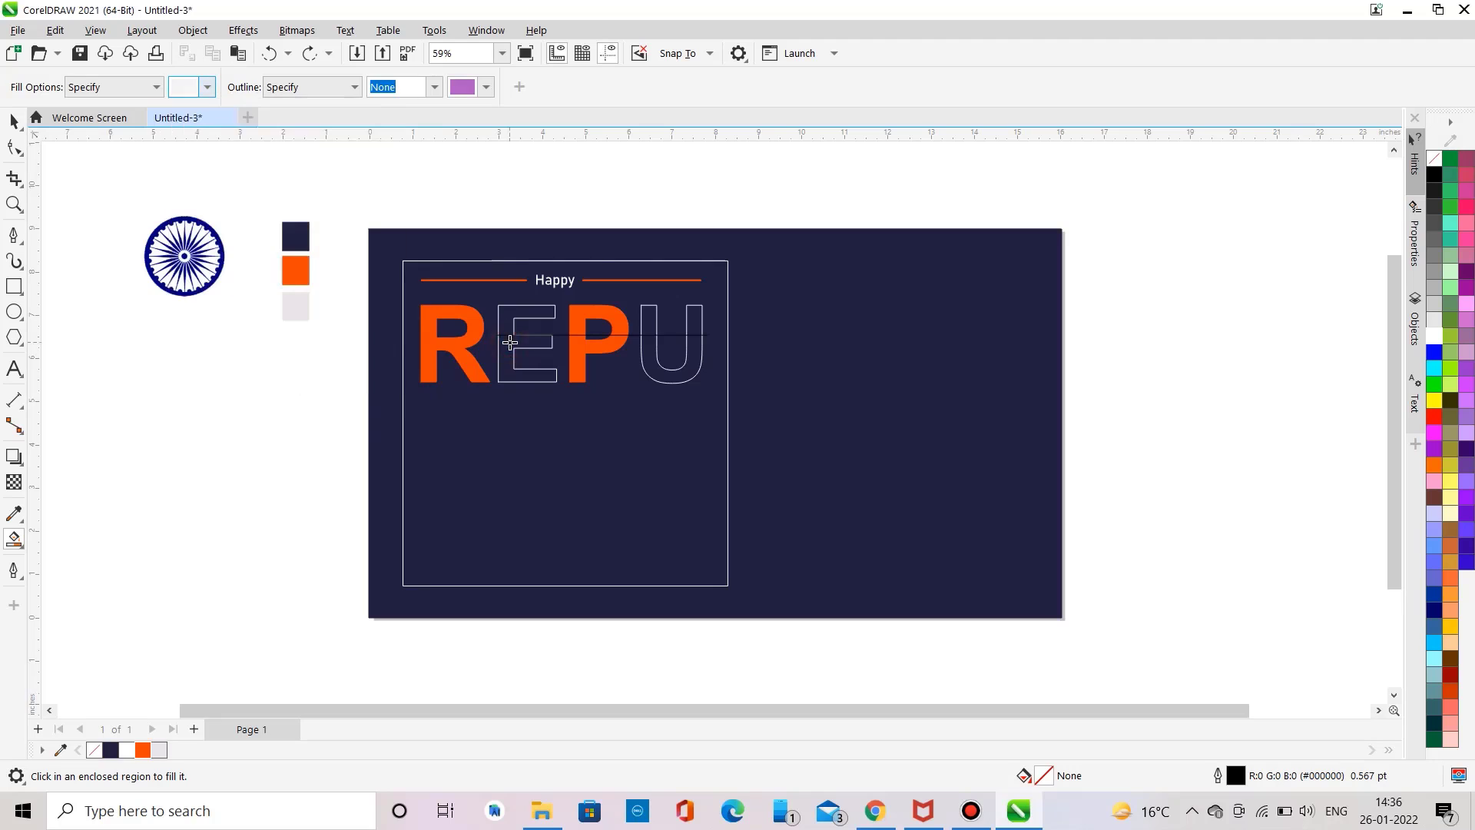
click(510, 343)
click(655, 366)
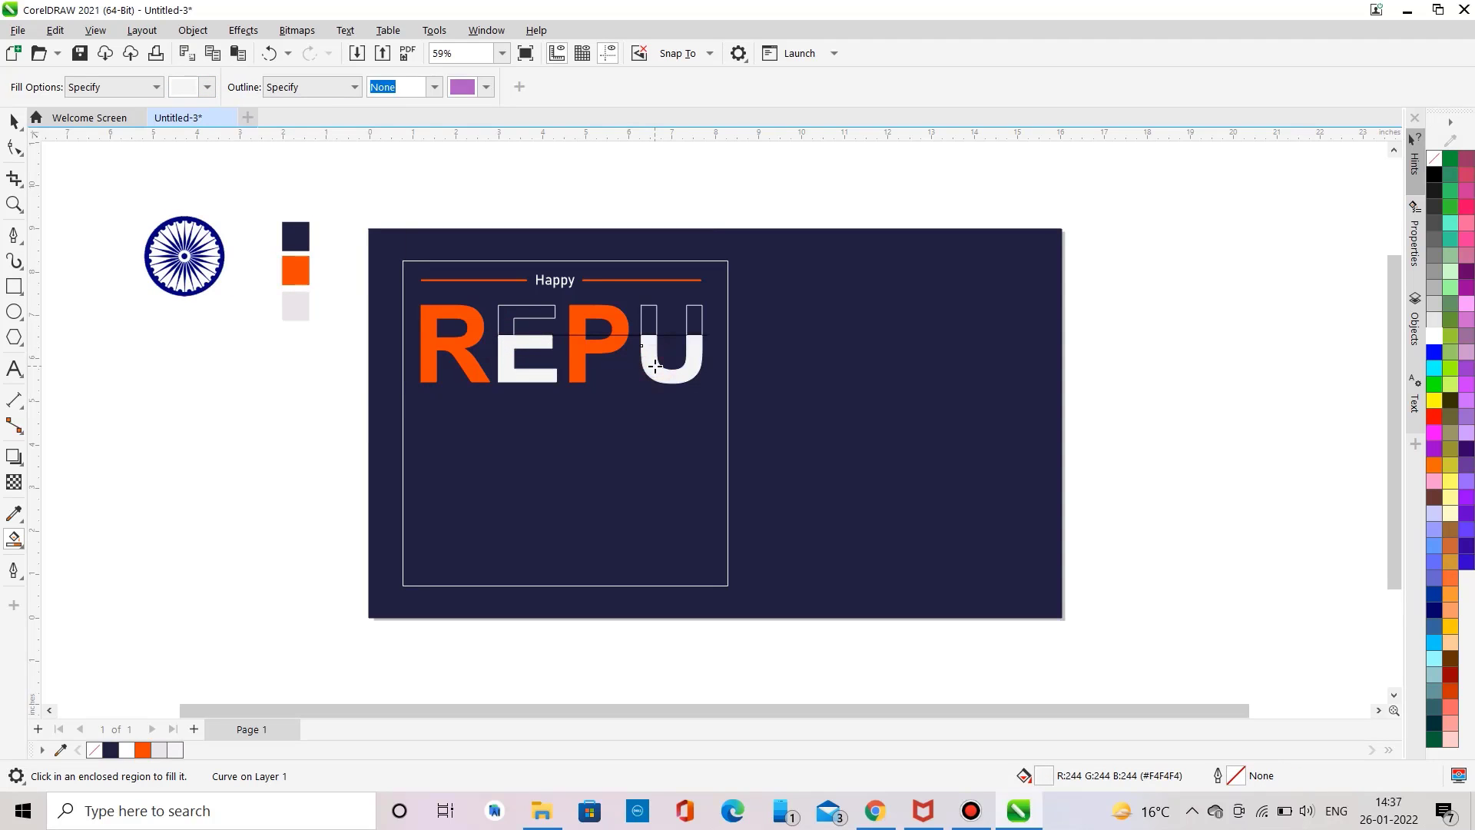
click(694, 325)
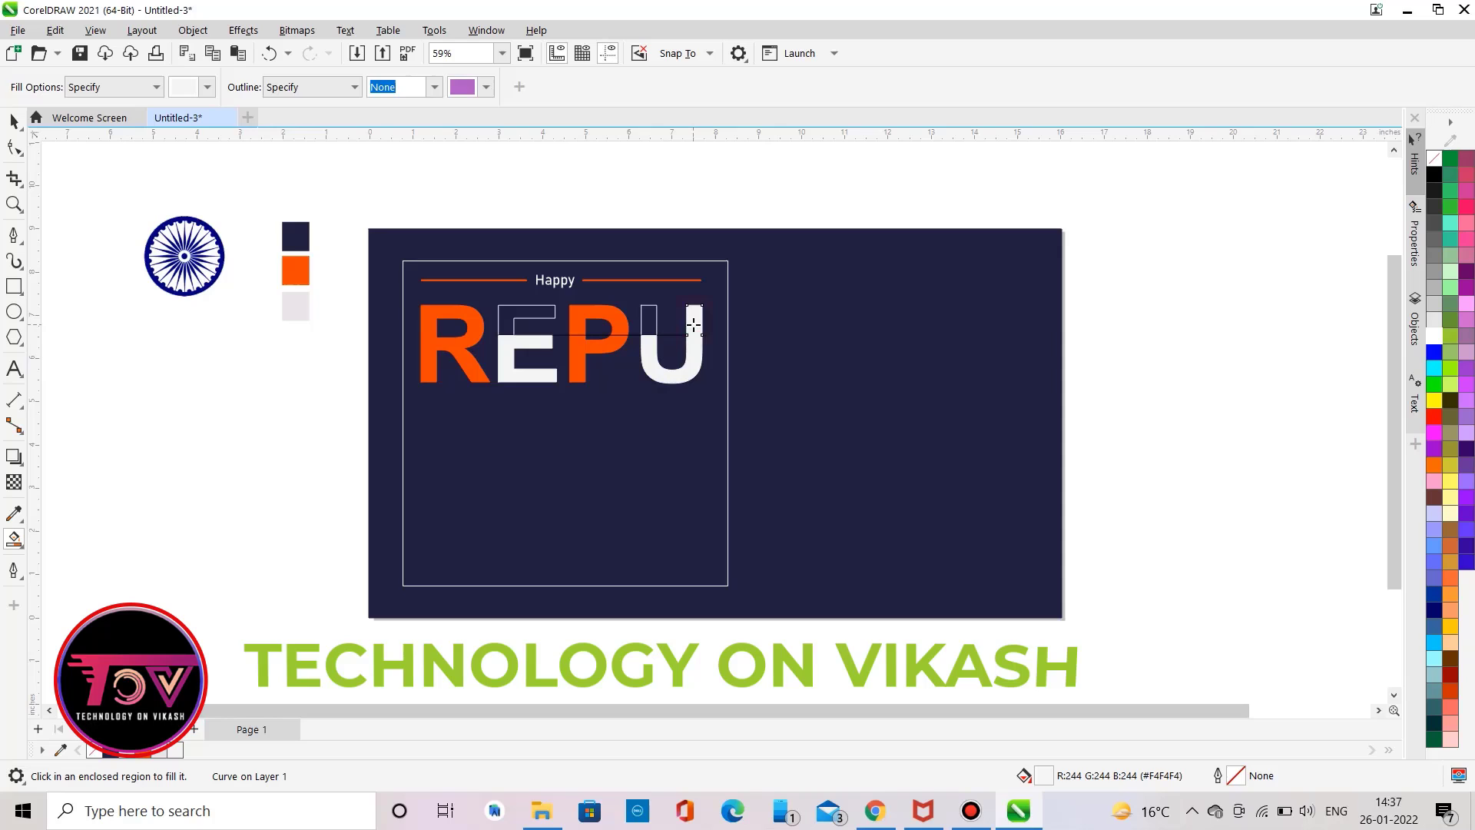
click(206, 87)
scroll(278, 457, up, 3)
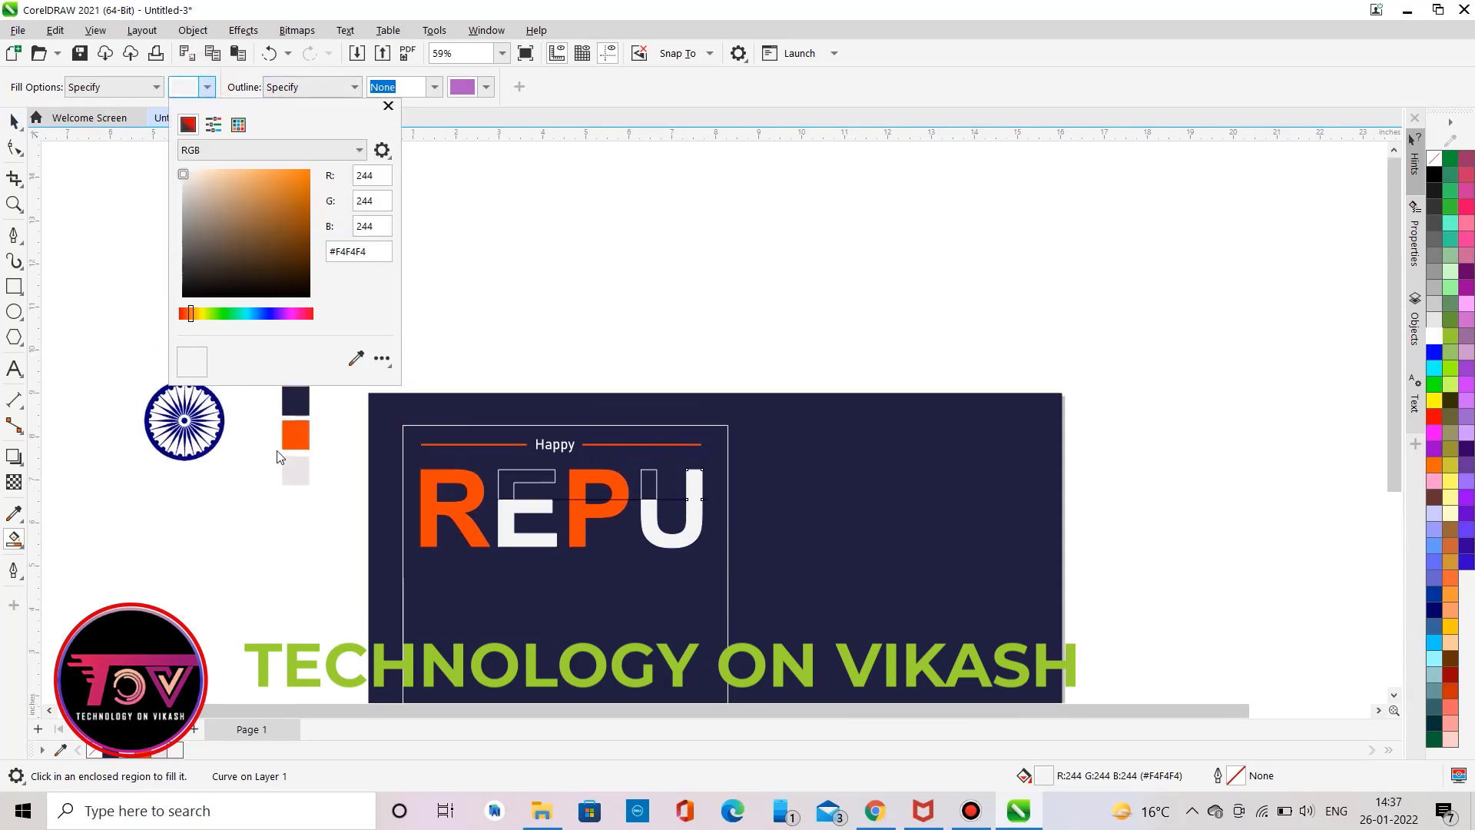
click(355, 360)
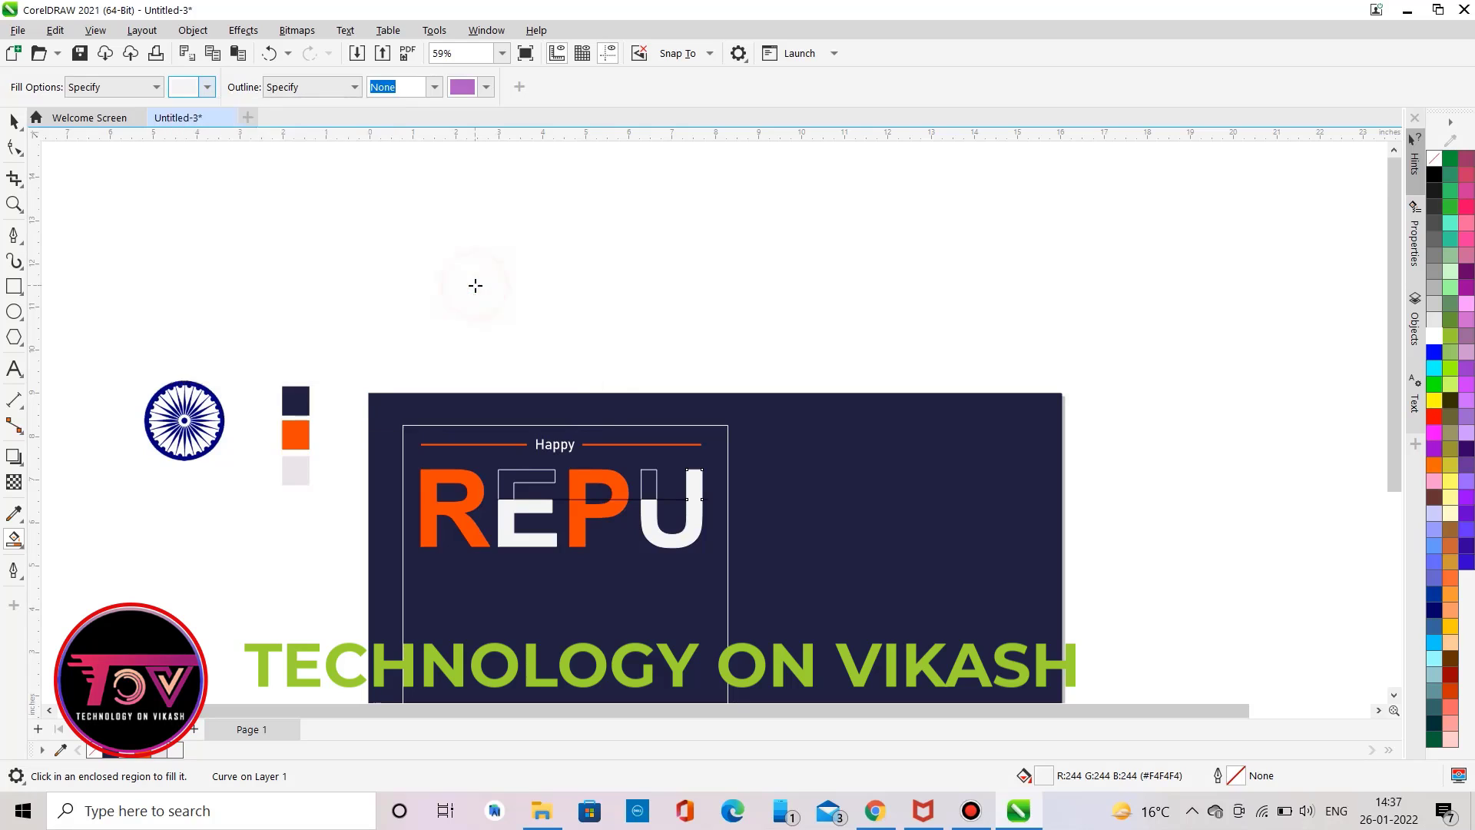
scroll(476, 285, down, 4)
click(13, 122)
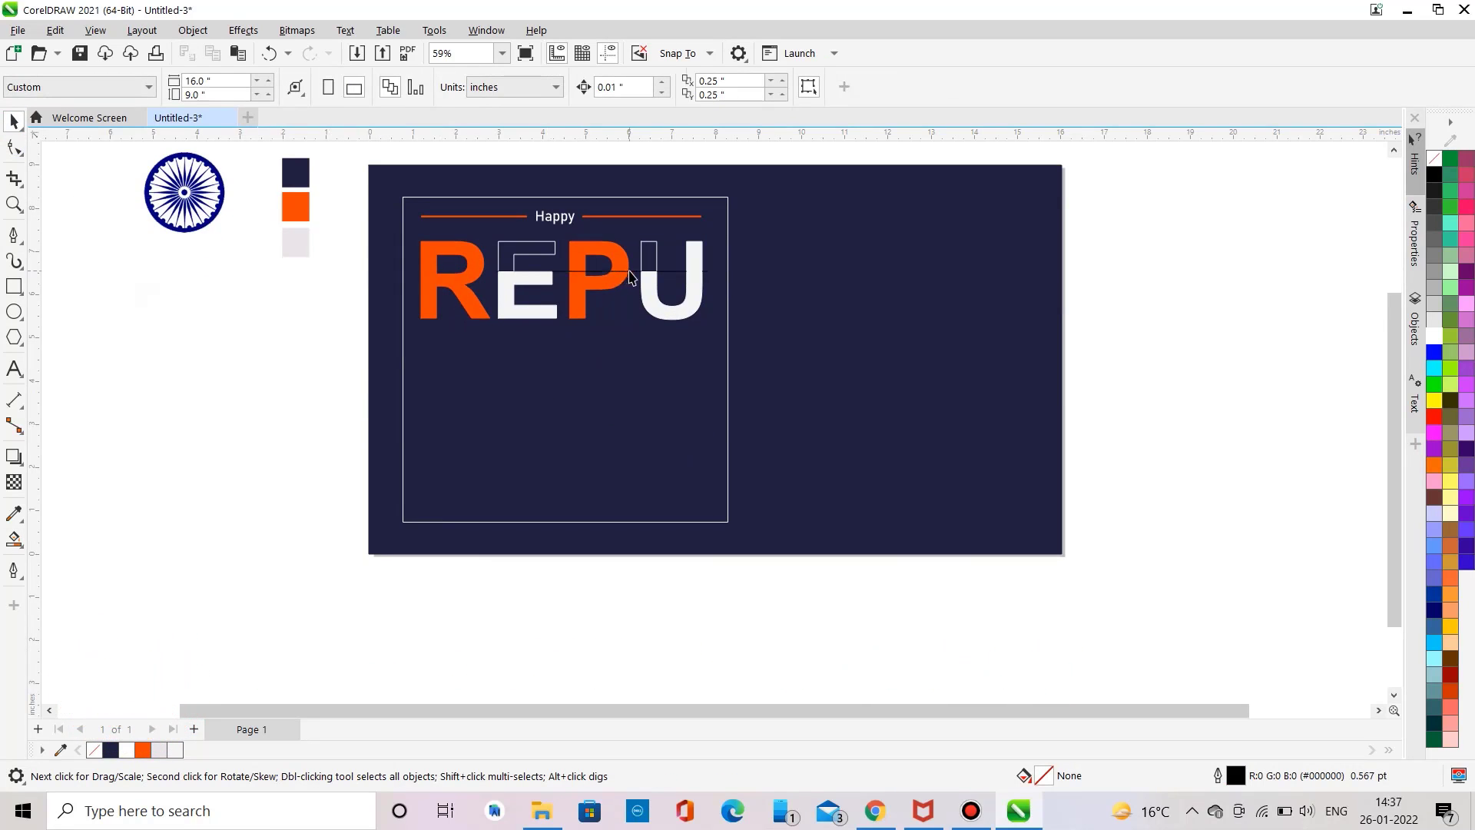
click(513, 255)
click(289, 298)
scroll(311, 366, up, 3)
Step: Smart Fill the upper part of the E with a custom orange #CC7A29
click(14, 512)
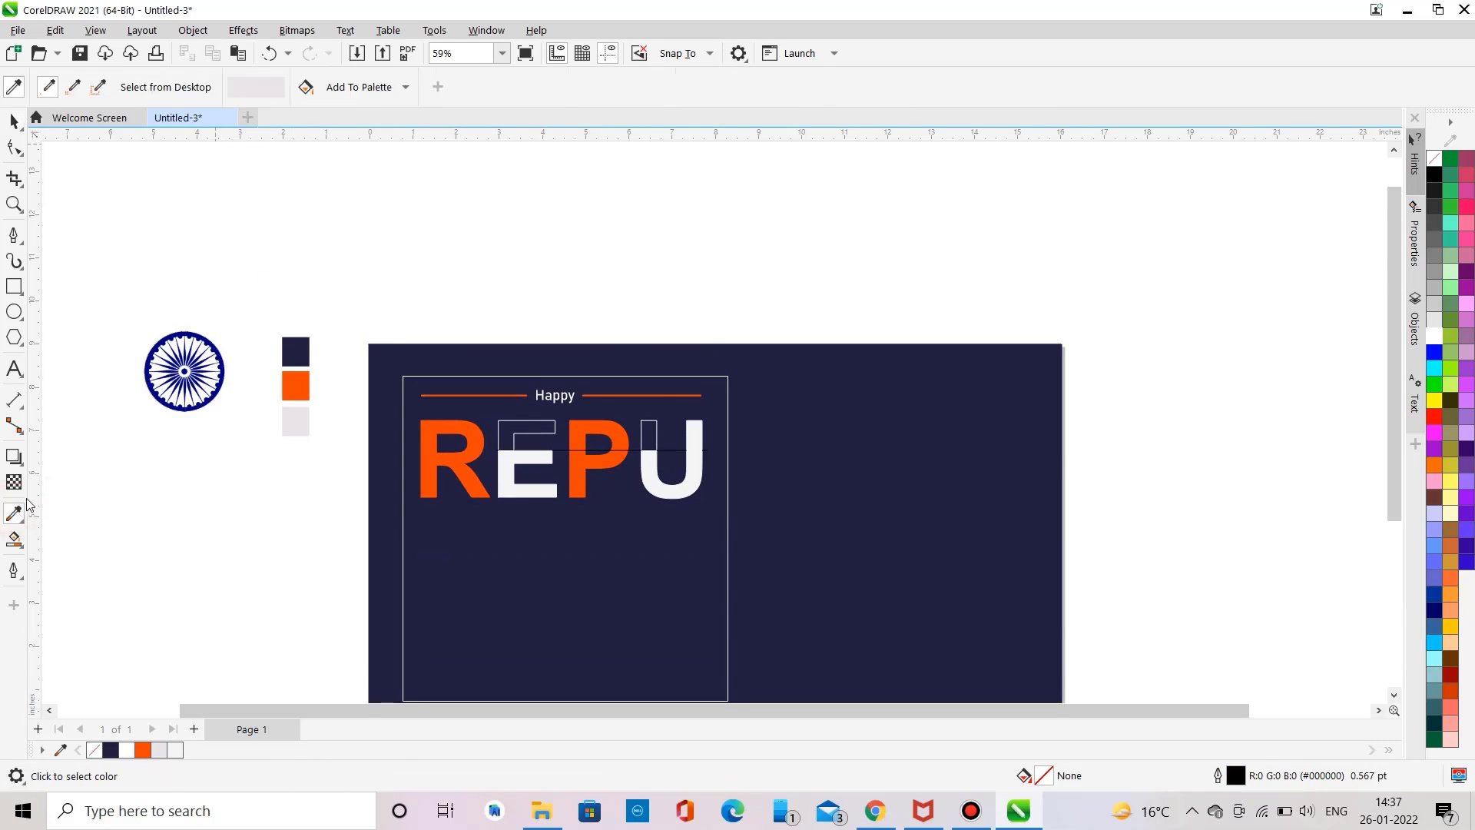
click(13, 536)
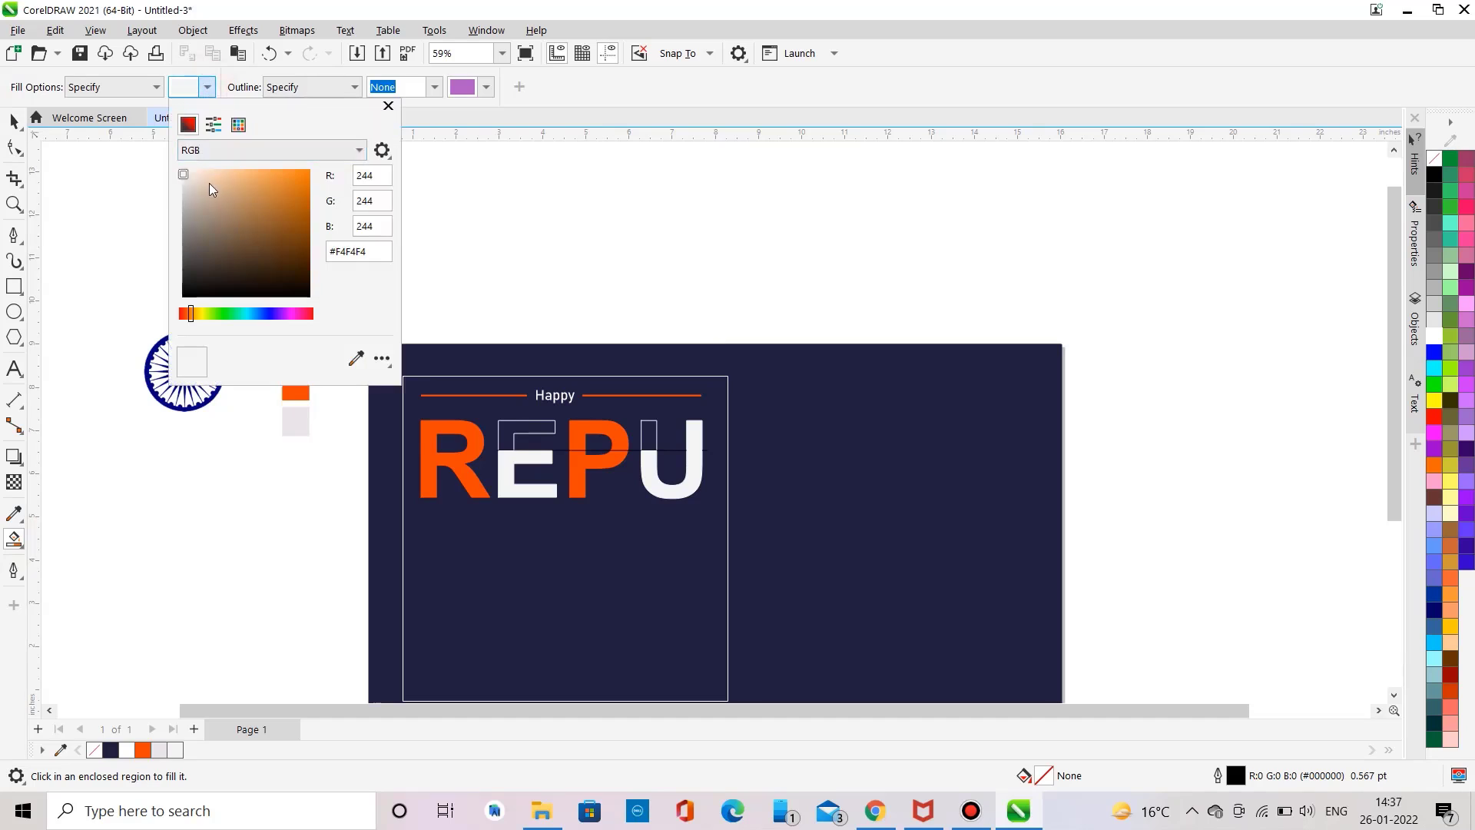
click(208, 87)
click(284, 194)
click(405, 318)
click(503, 424)
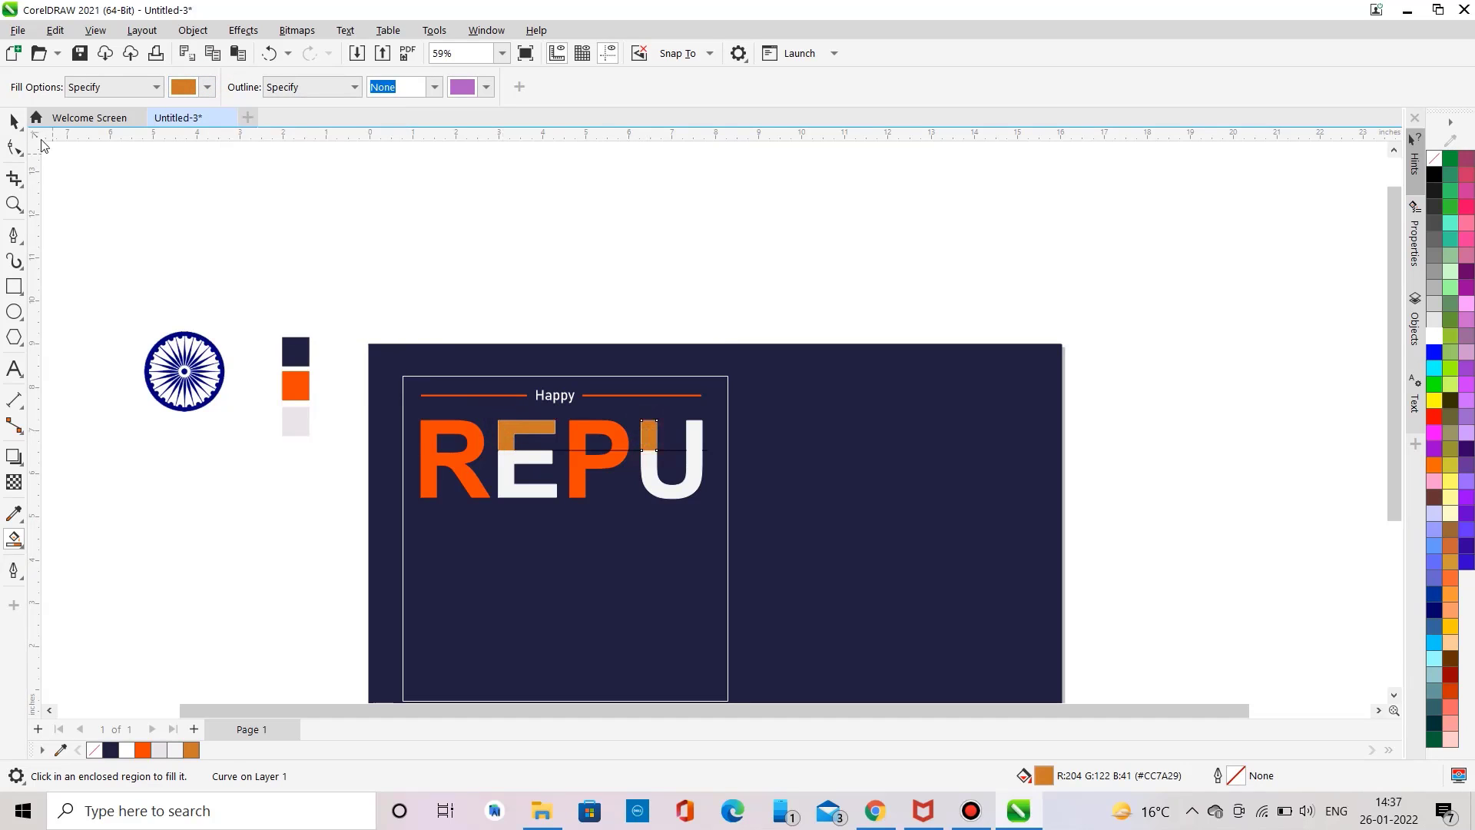
Step: Set the Smart Fill outline to the orange swatch colour and fill the upper E and U left stroke
click(487, 89)
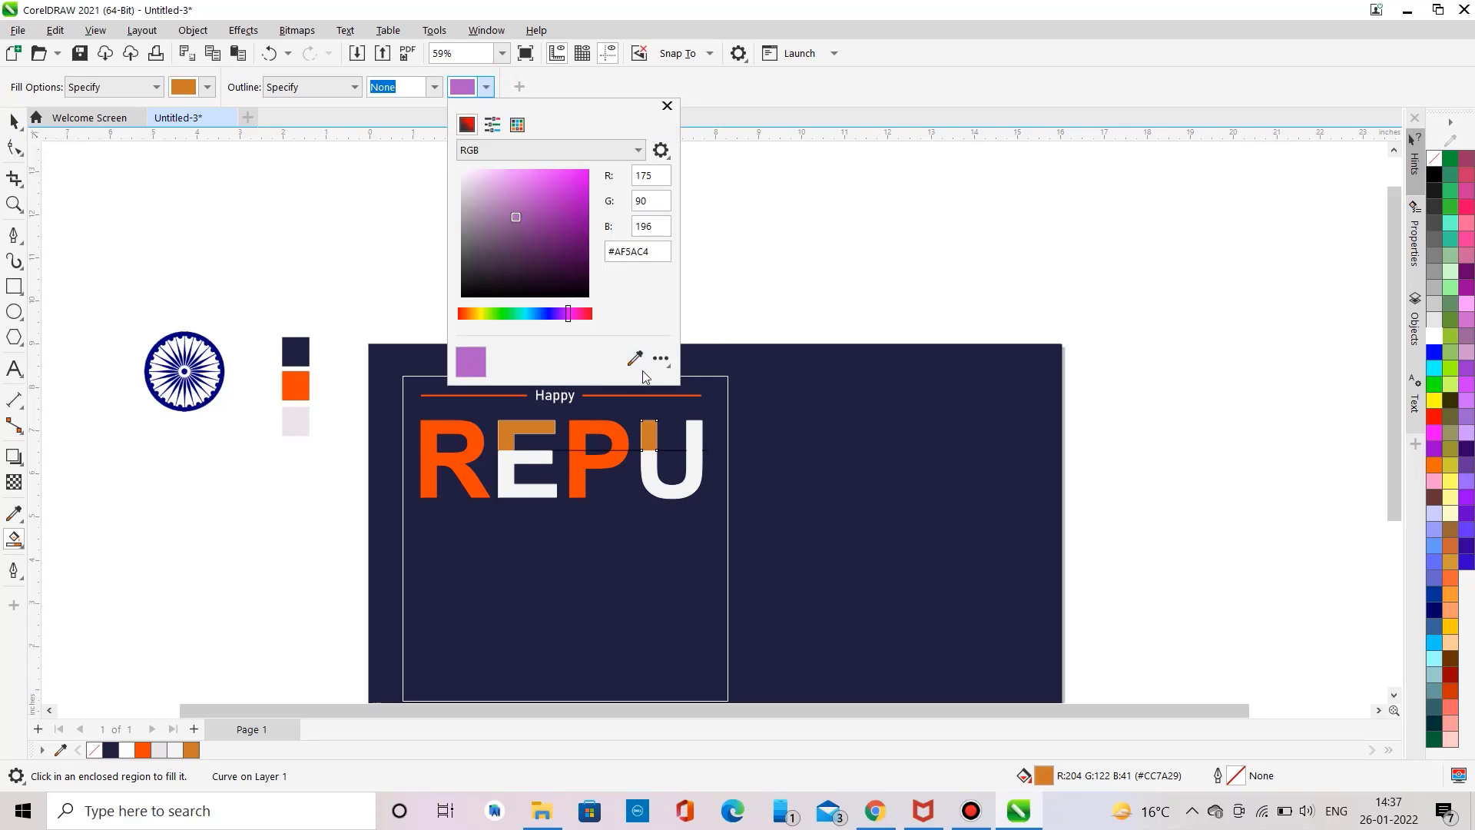
click(636, 358)
click(295, 386)
click(538, 426)
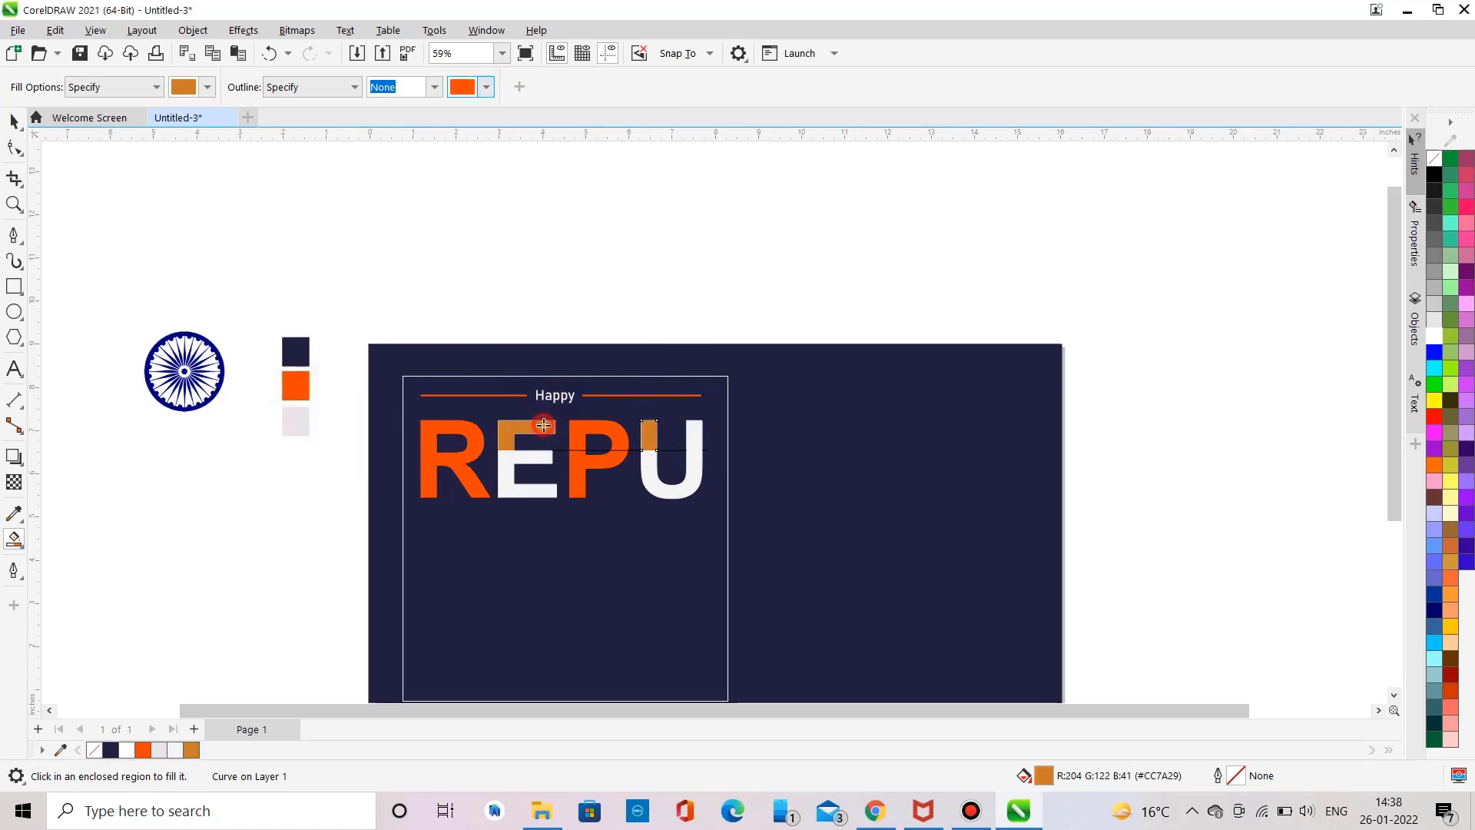
click(650, 437)
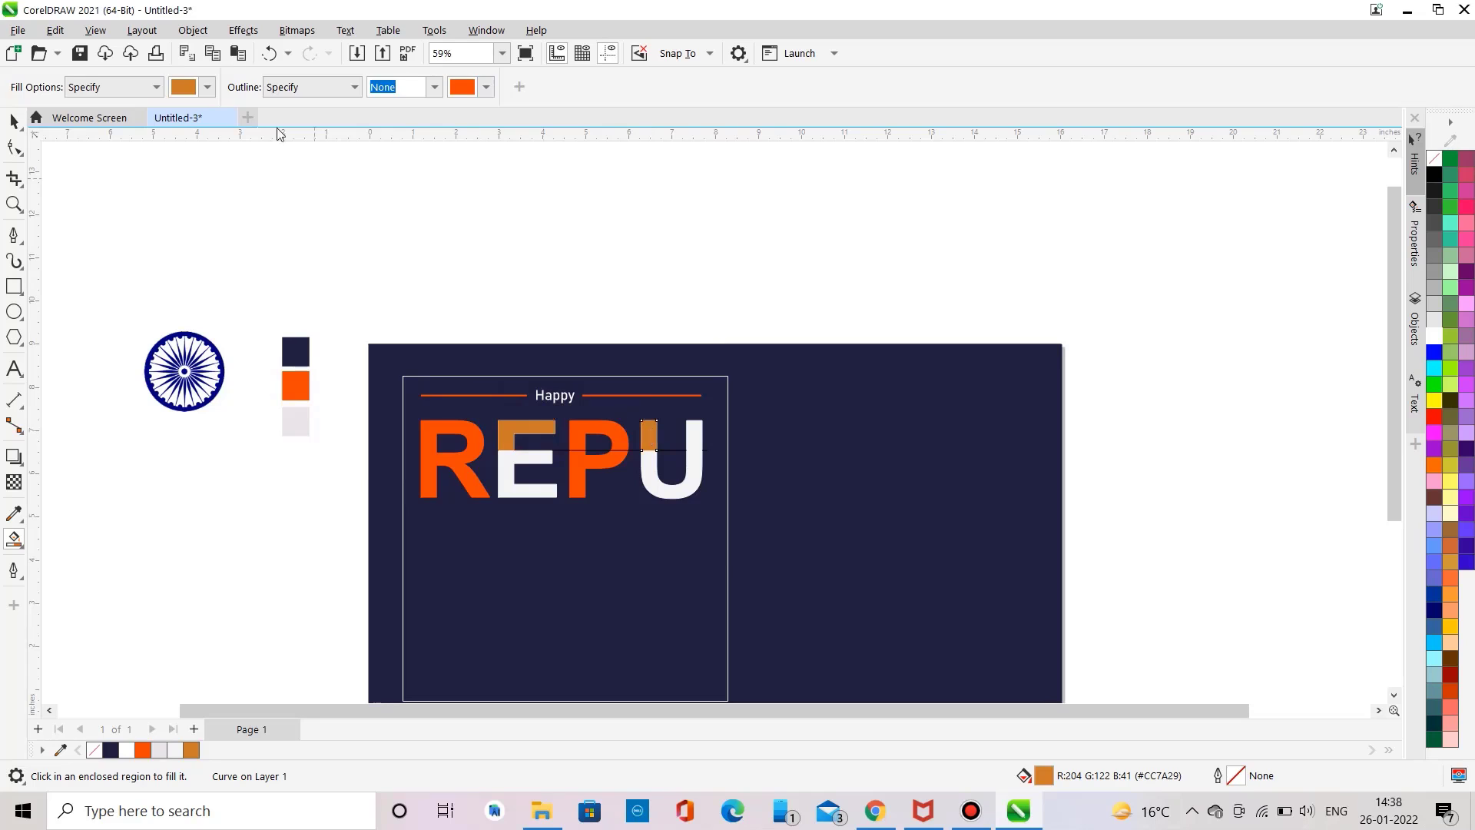
Step: Sample the orange swatch as the Smart Fill colour and refill the upper part of the E
click(206, 87)
click(356, 358)
click(304, 396)
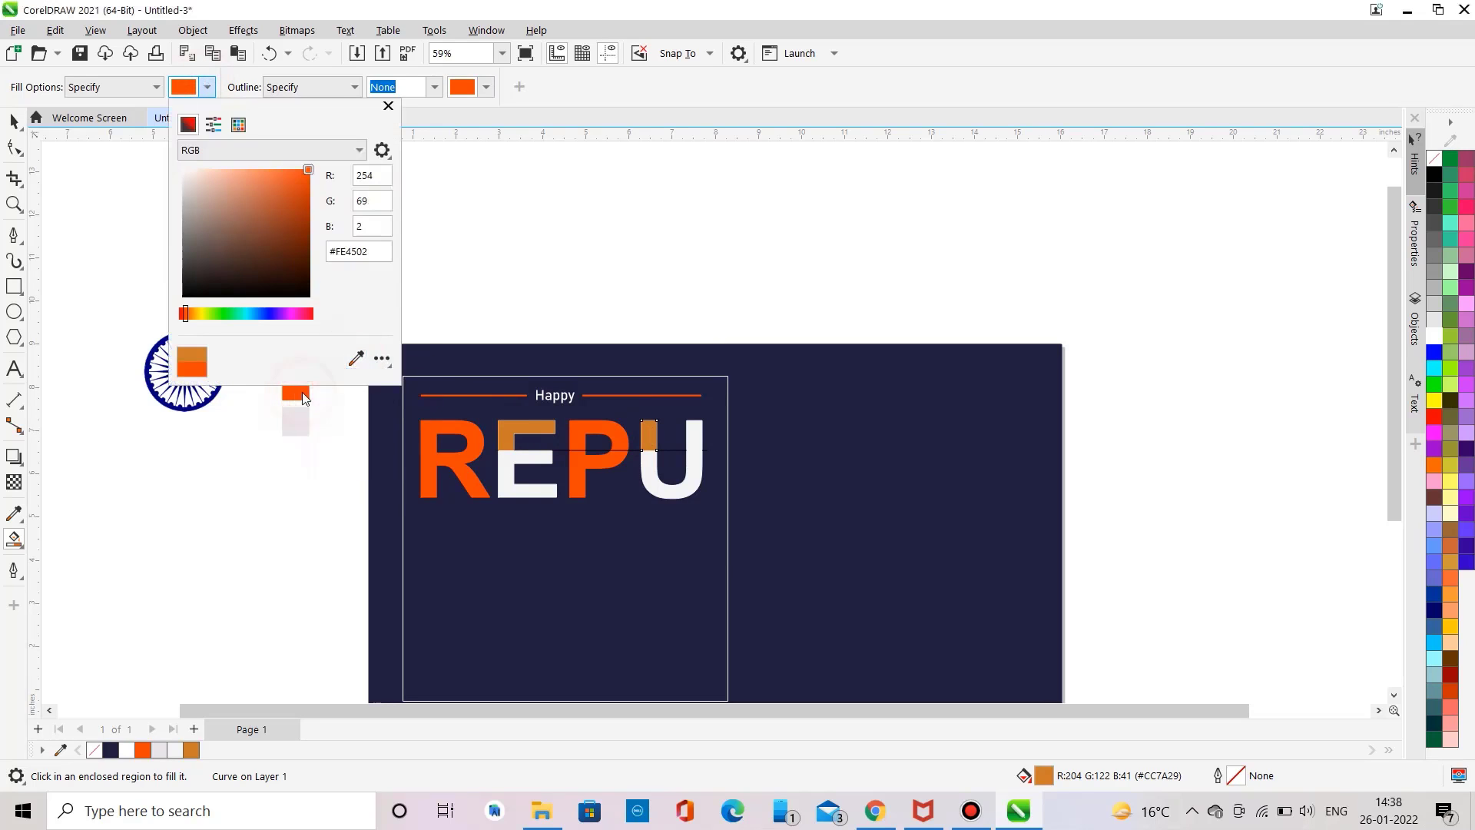
click(529, 435)
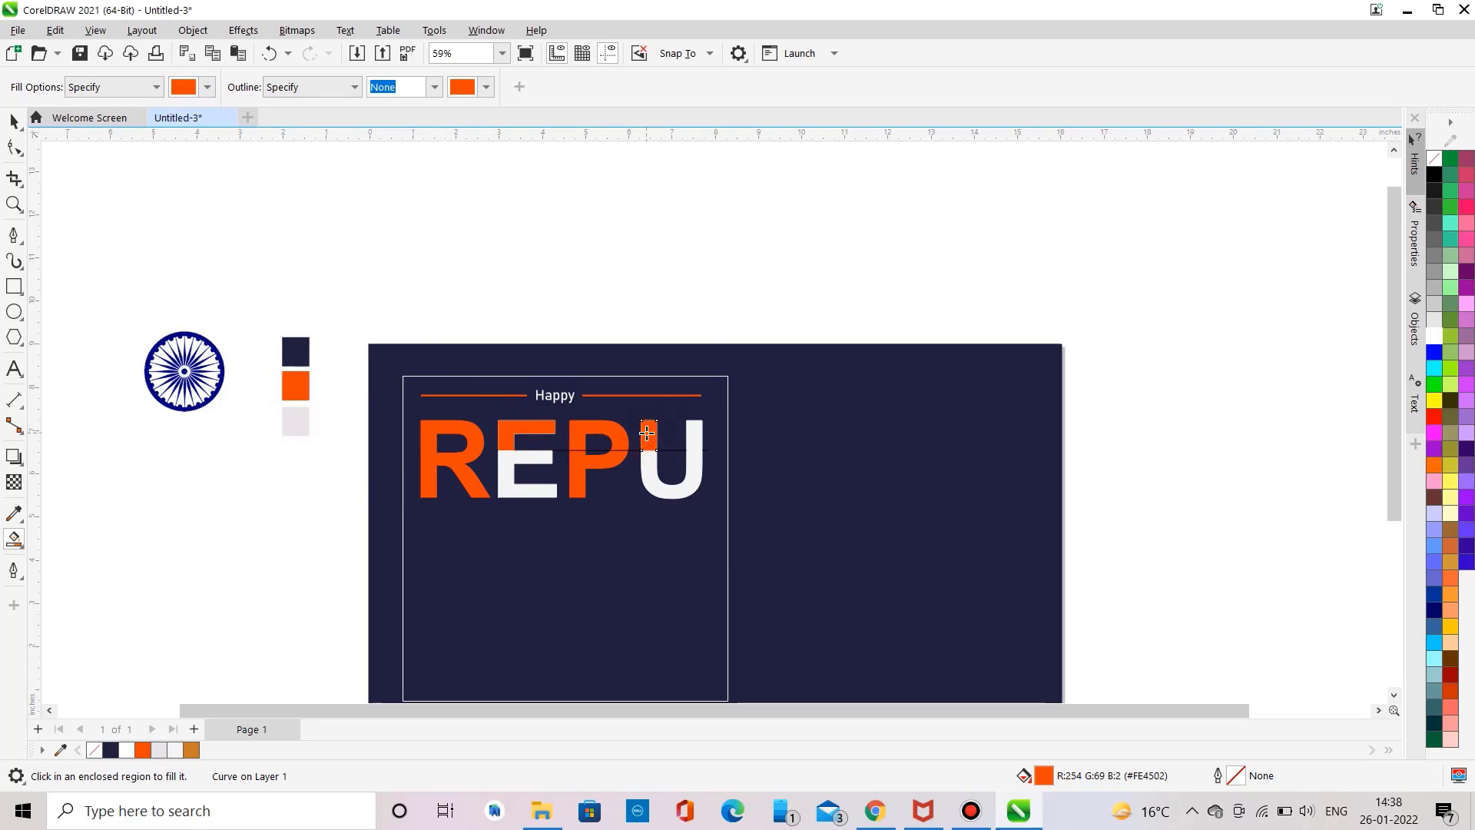
click(13, 120)
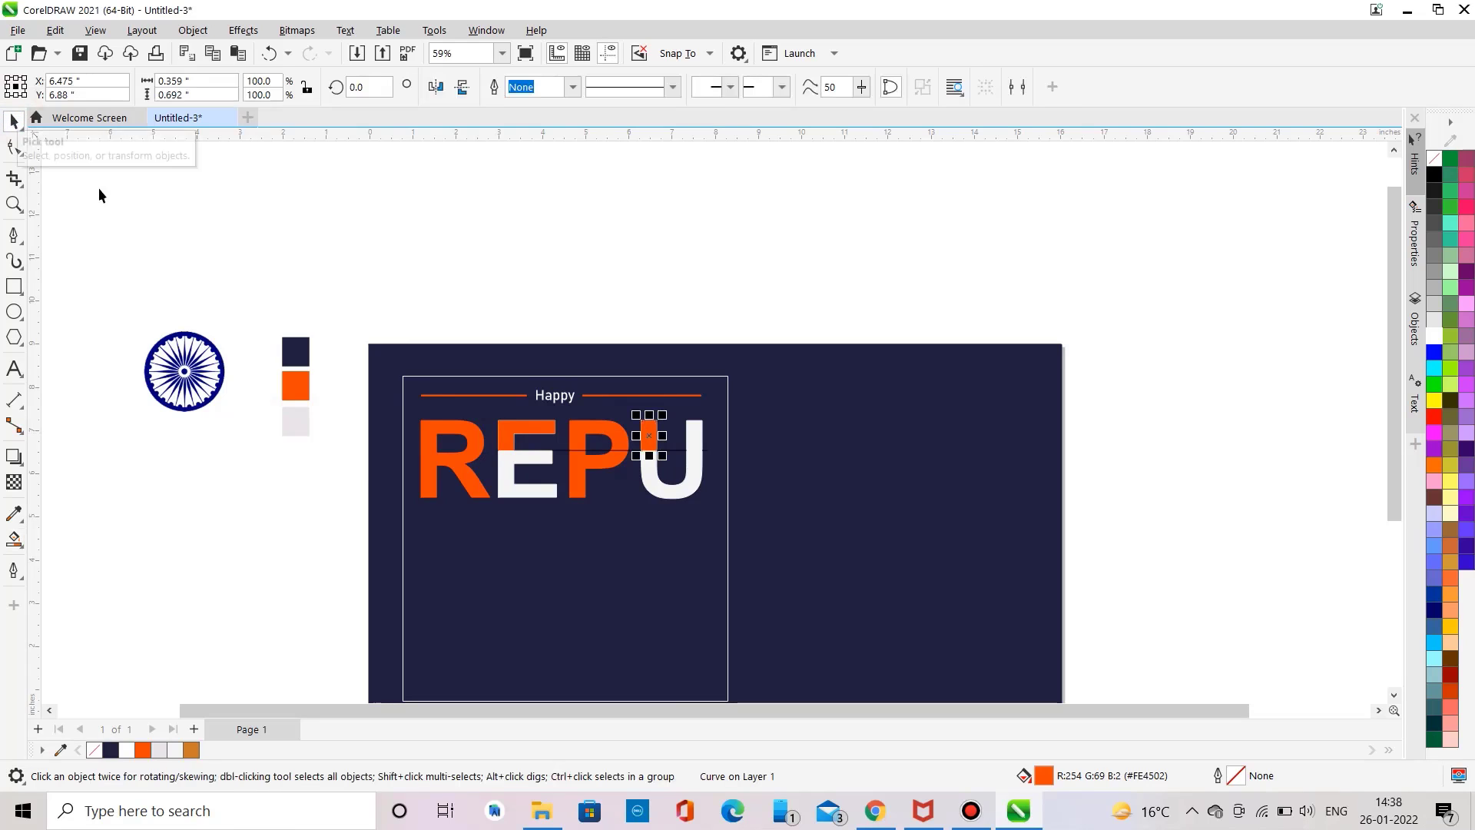
click(92, 752)
double_click(91, 752)
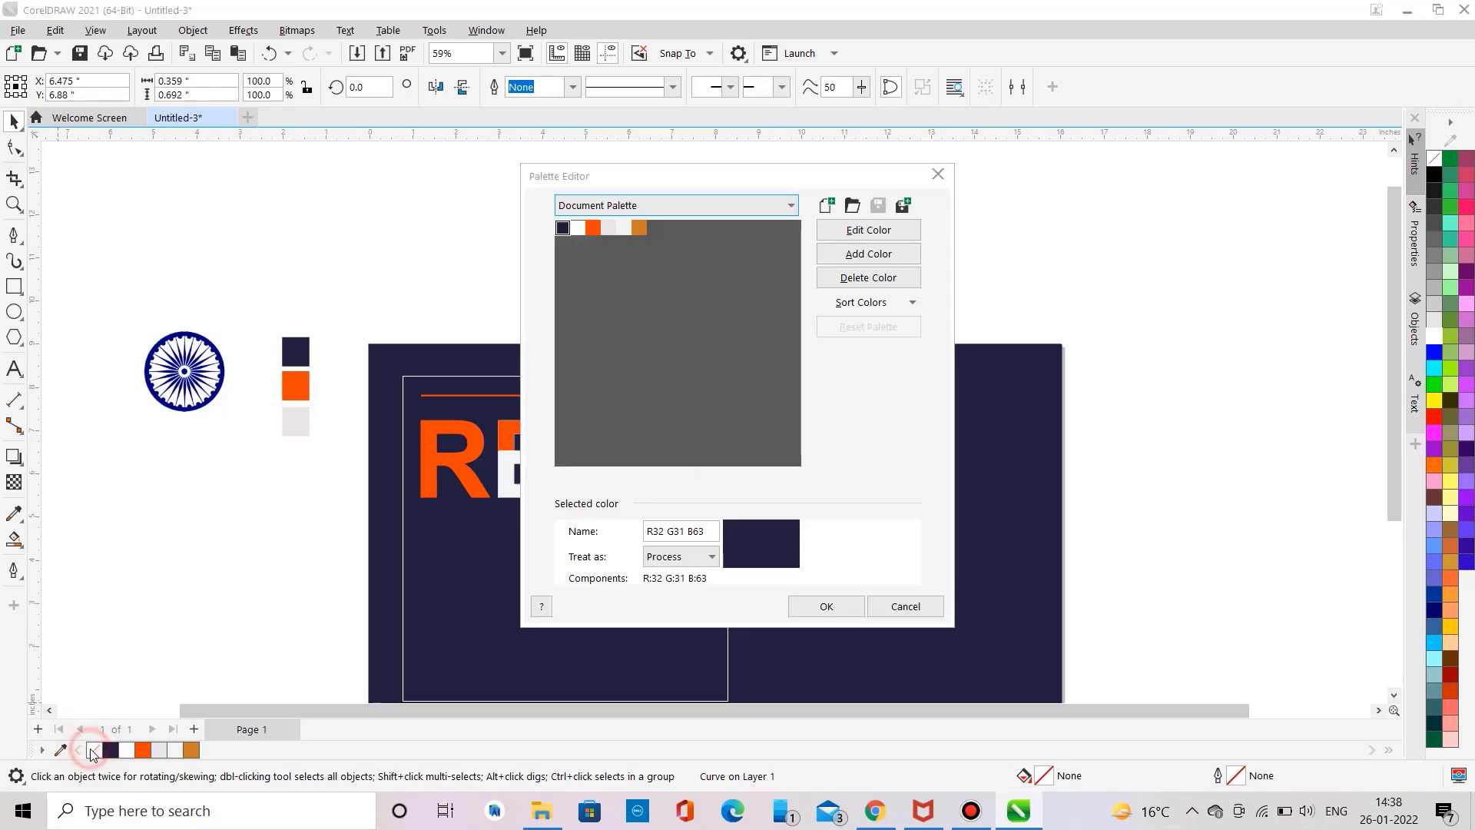
click(938, 174)
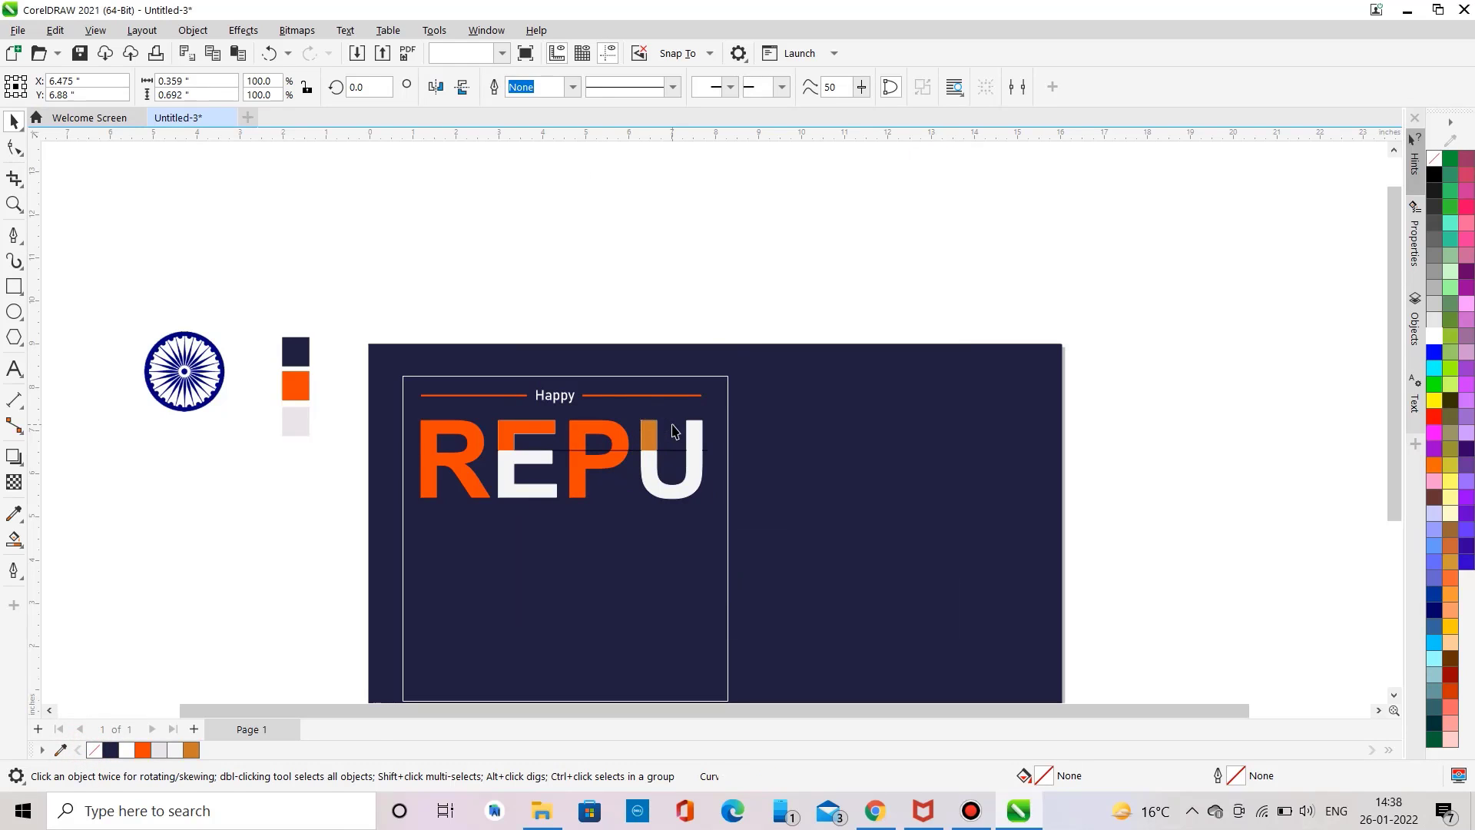
Step: Select and delete the fill pieces added to the upper parts of the E and U
click(675, 430)
drag(653, 434, 783, 392)
drag(654, 432, 715, 417)
key(Delete)
drag(525, 434, 387, 540)
key(Delete)
key(Delete)
drag(506, 445, 412, 527)
key(Delete)
Step: Delete the horizontal dividing line drawn across the letters
scroll(410, 526, down, 1)
click(514, 341)
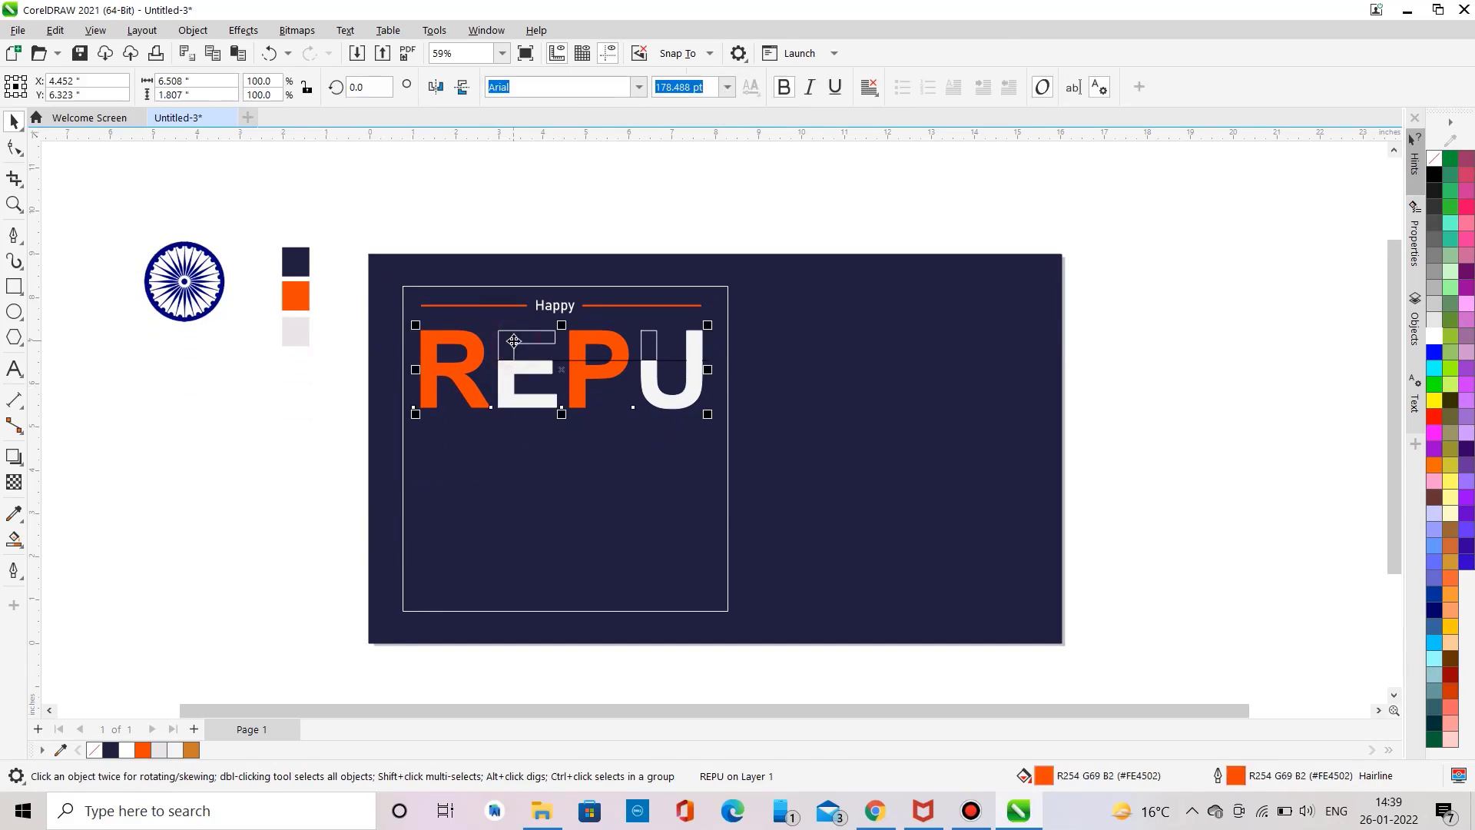
click(174, 442)
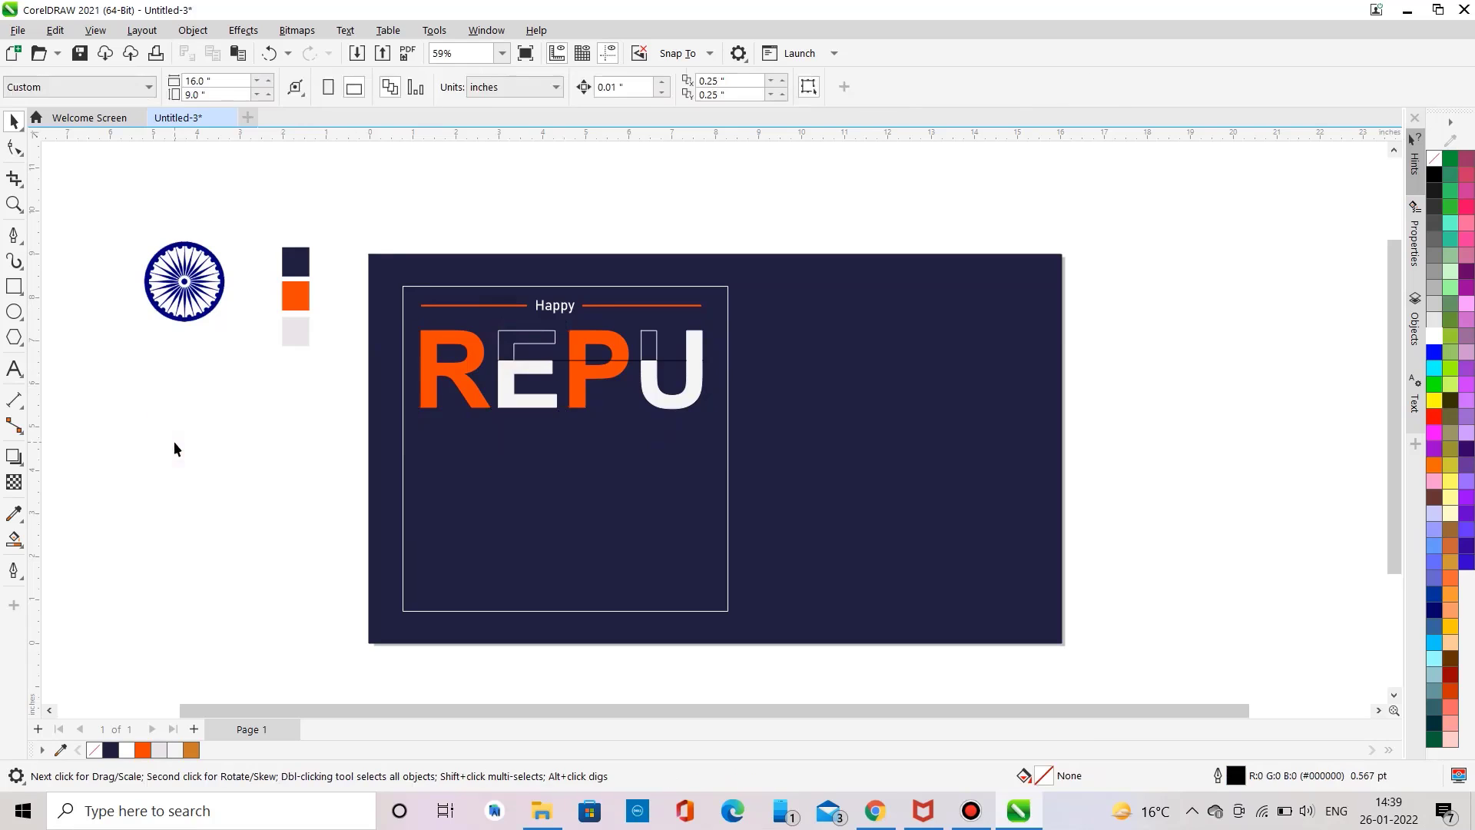
click(560, 360)
key(Delete)
double_click(503, 359)
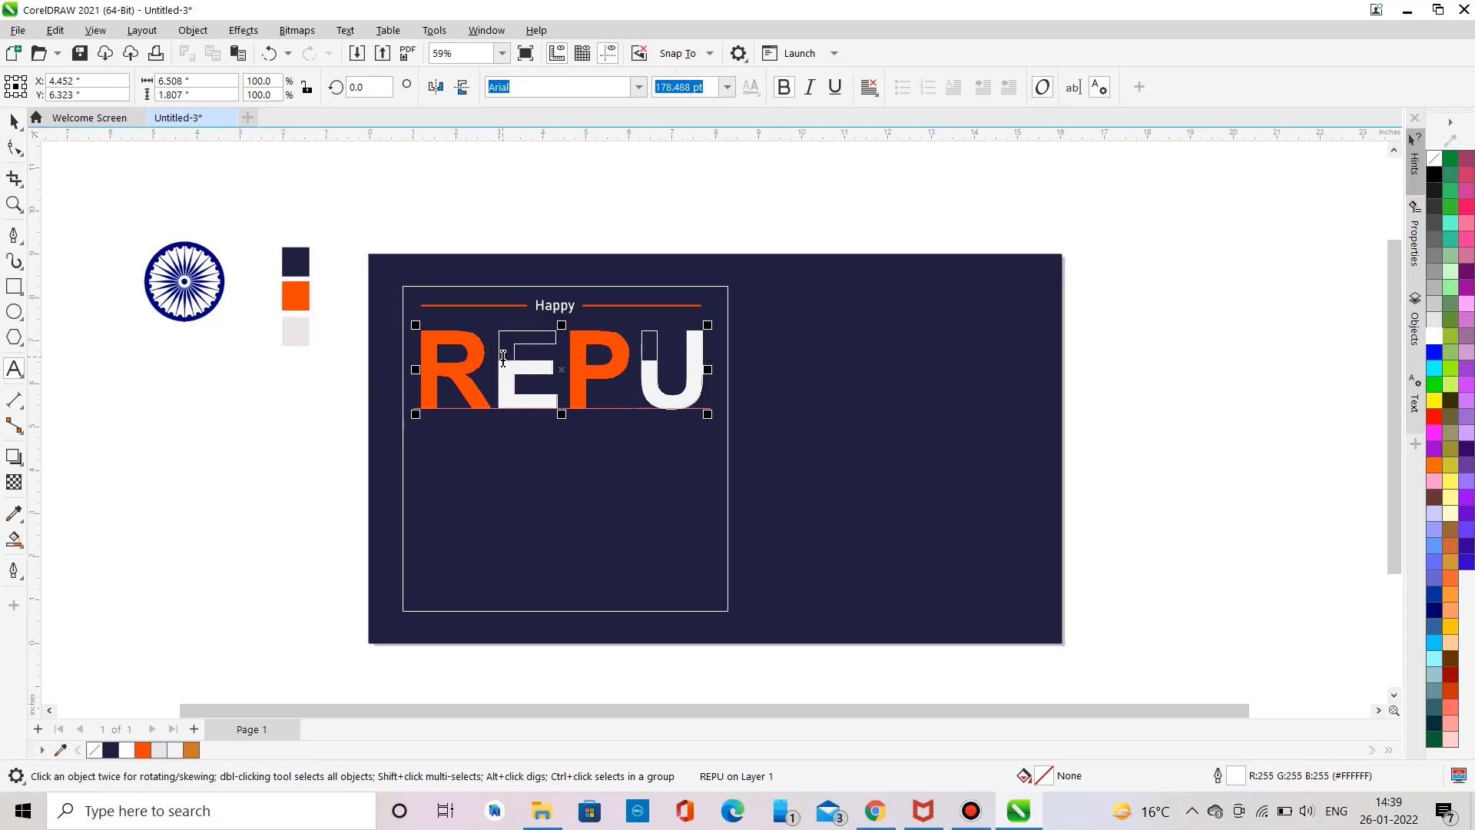
click(319, 413)
click(13, 121)
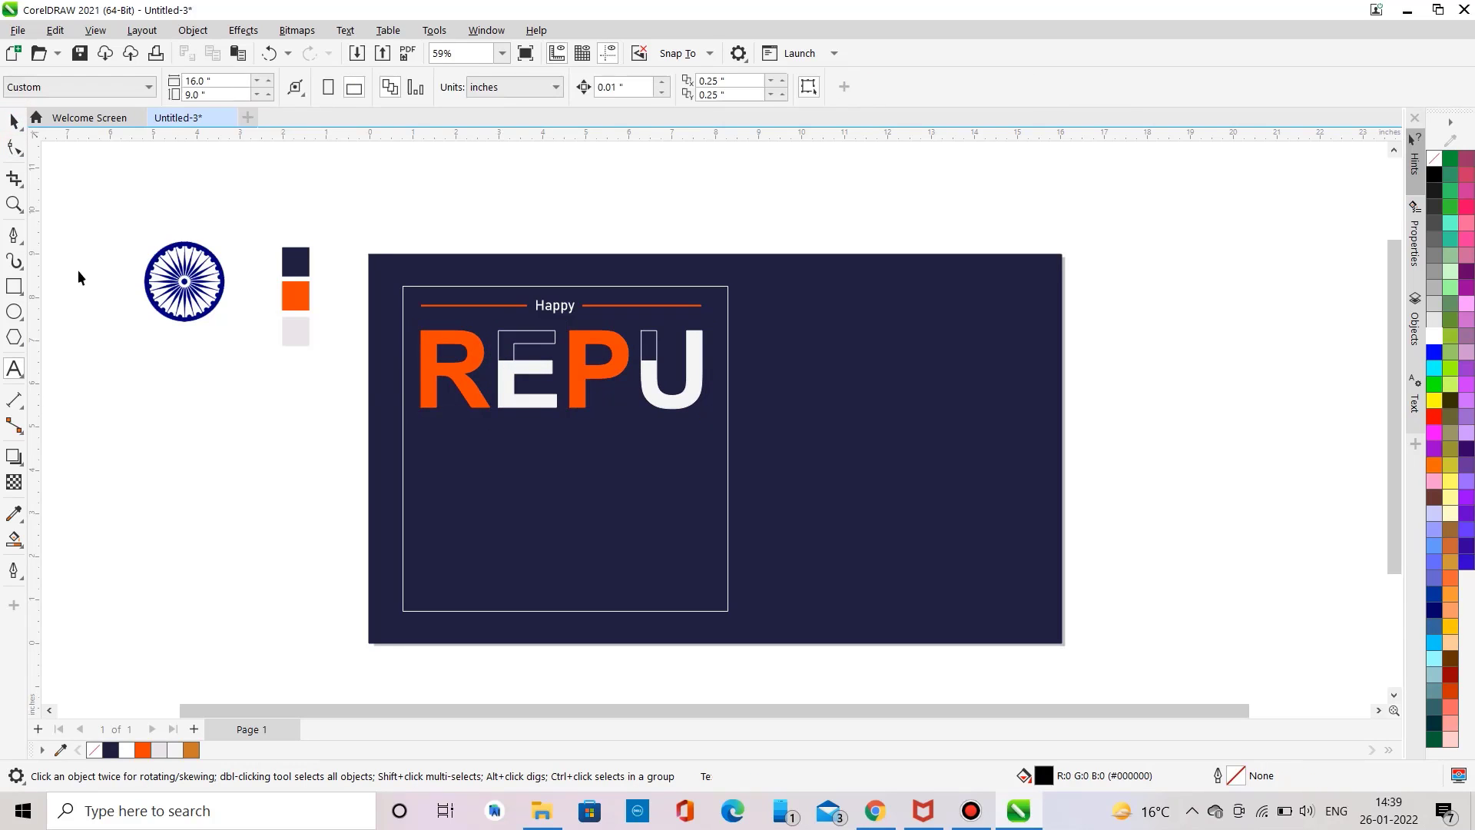
Step: Add bold Arial text BLIC, move it below REPU on the card and scale it to about 164 pt
click(145, 453)
click(14, 368)
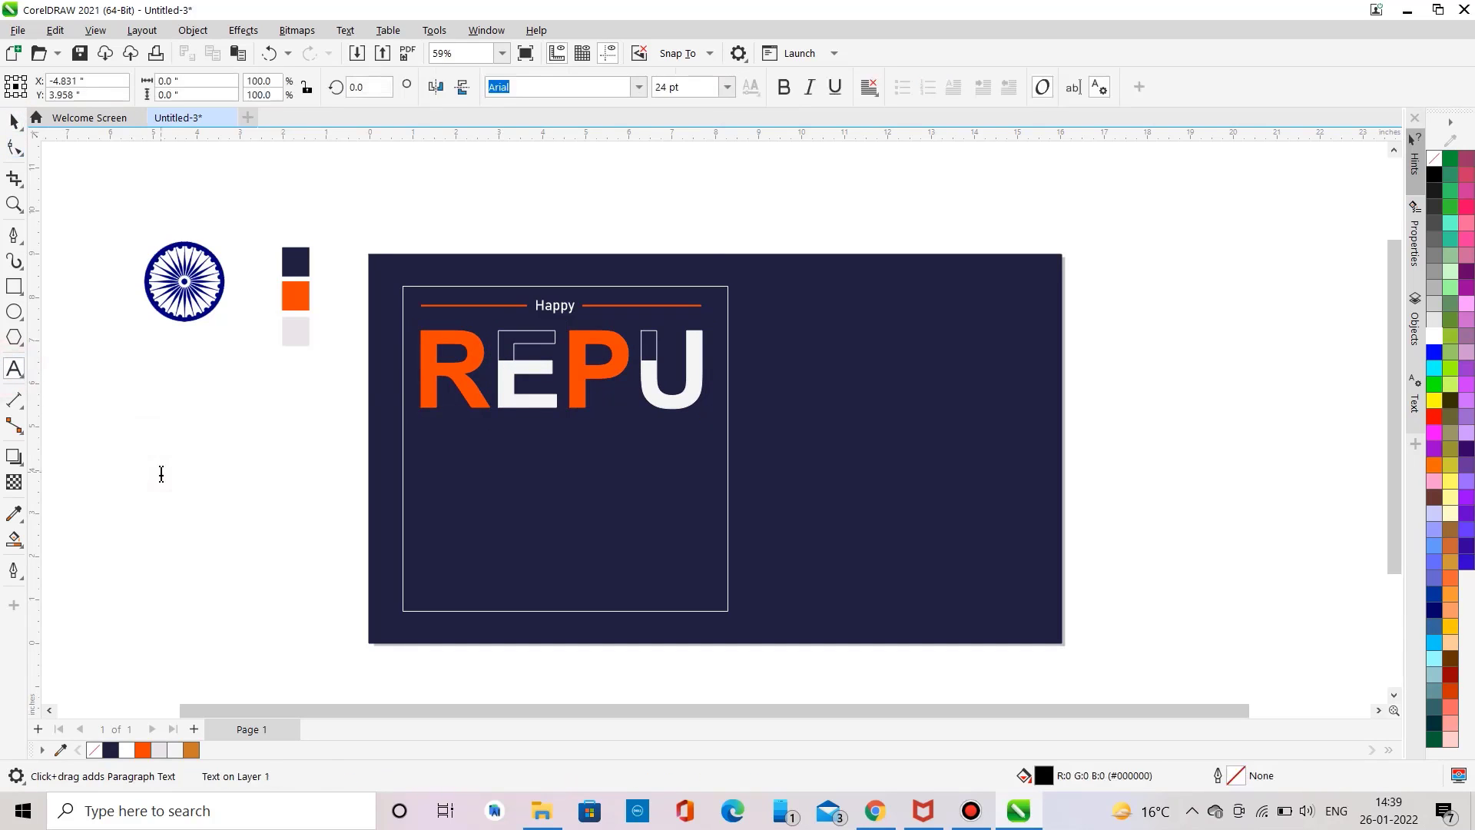
click(161, 474)
text(BLIC)
key(ctrl+a)
key(ctrl+a)
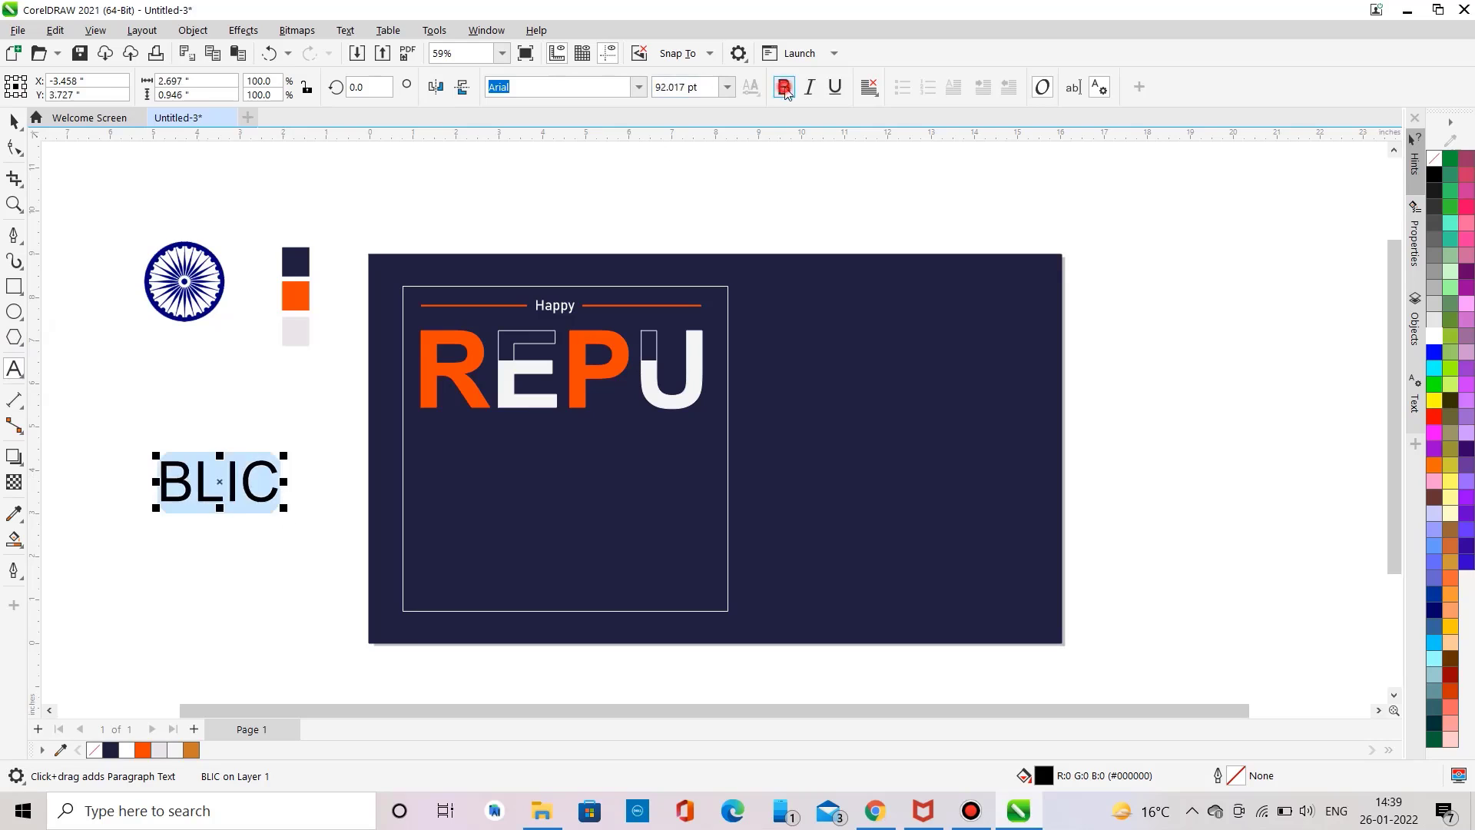
key(ctrl+b)
drag(221, 483, 484, 437)
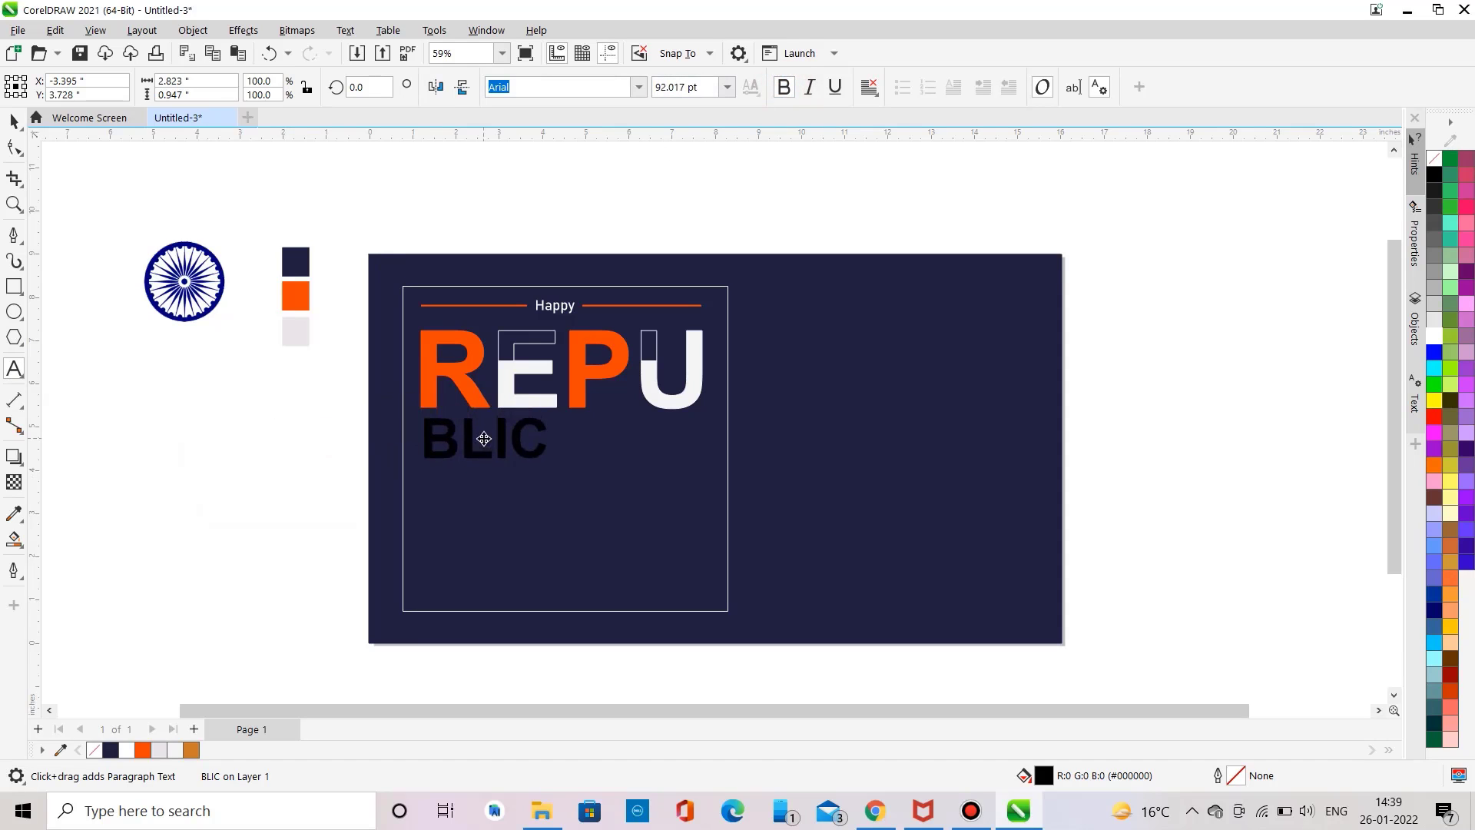
drag(576, 484, 656, 516)
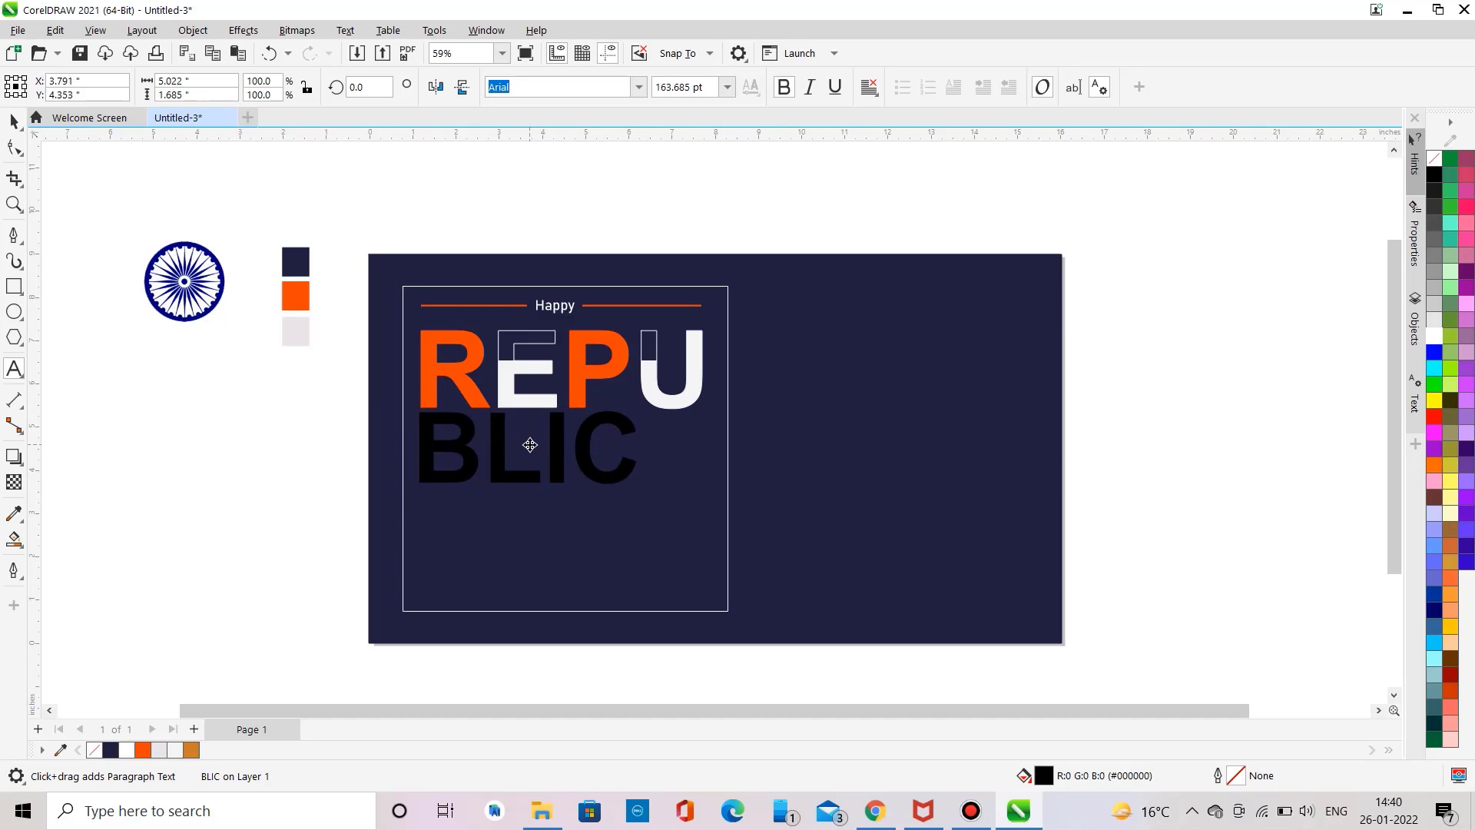
Step: Give the BLIC text an orange swatch outline and remove its fill
click(530, 445)
click(99, 750)
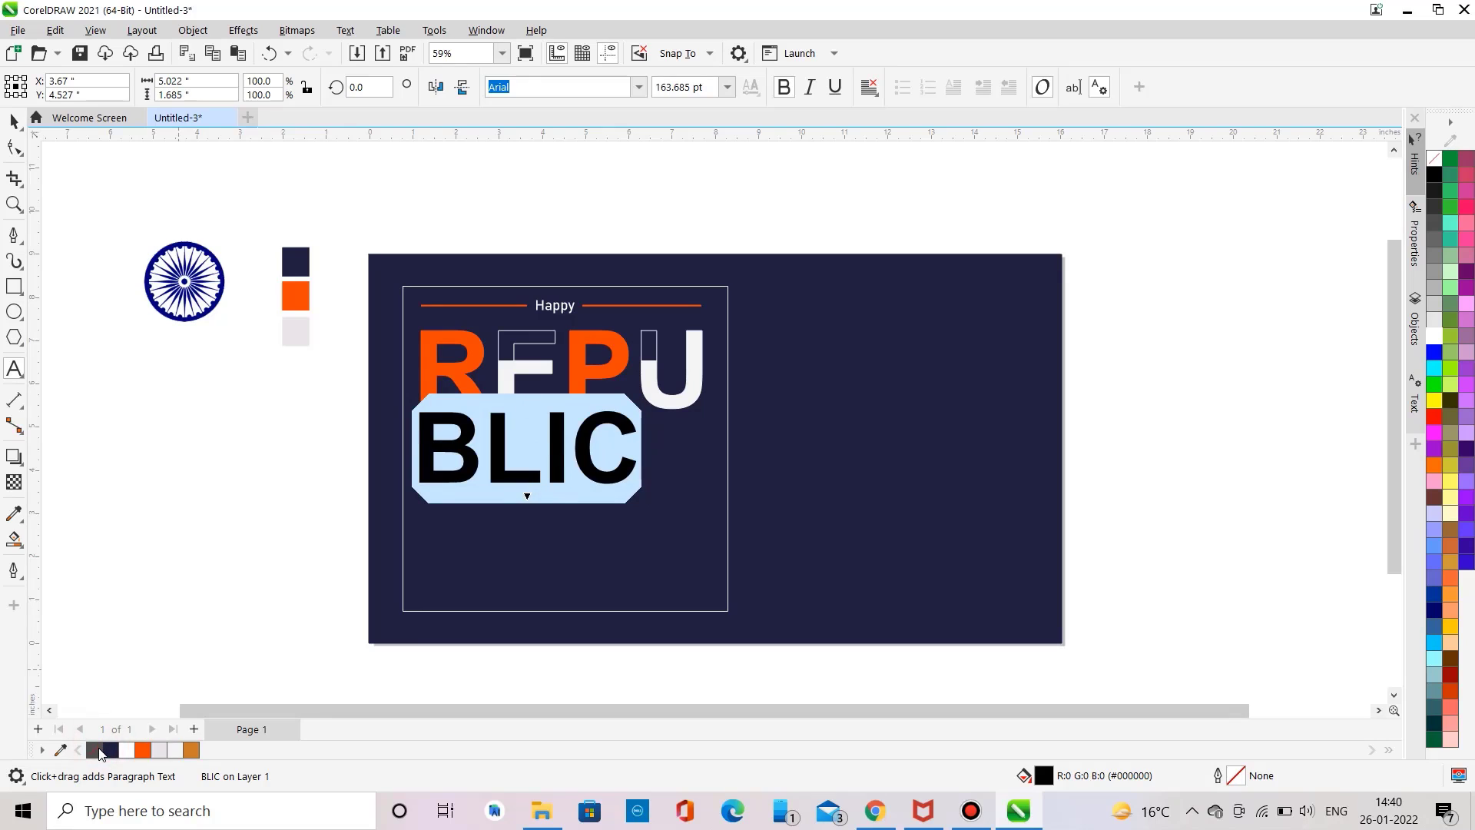
right_click(136, 755)
click(165, 507)
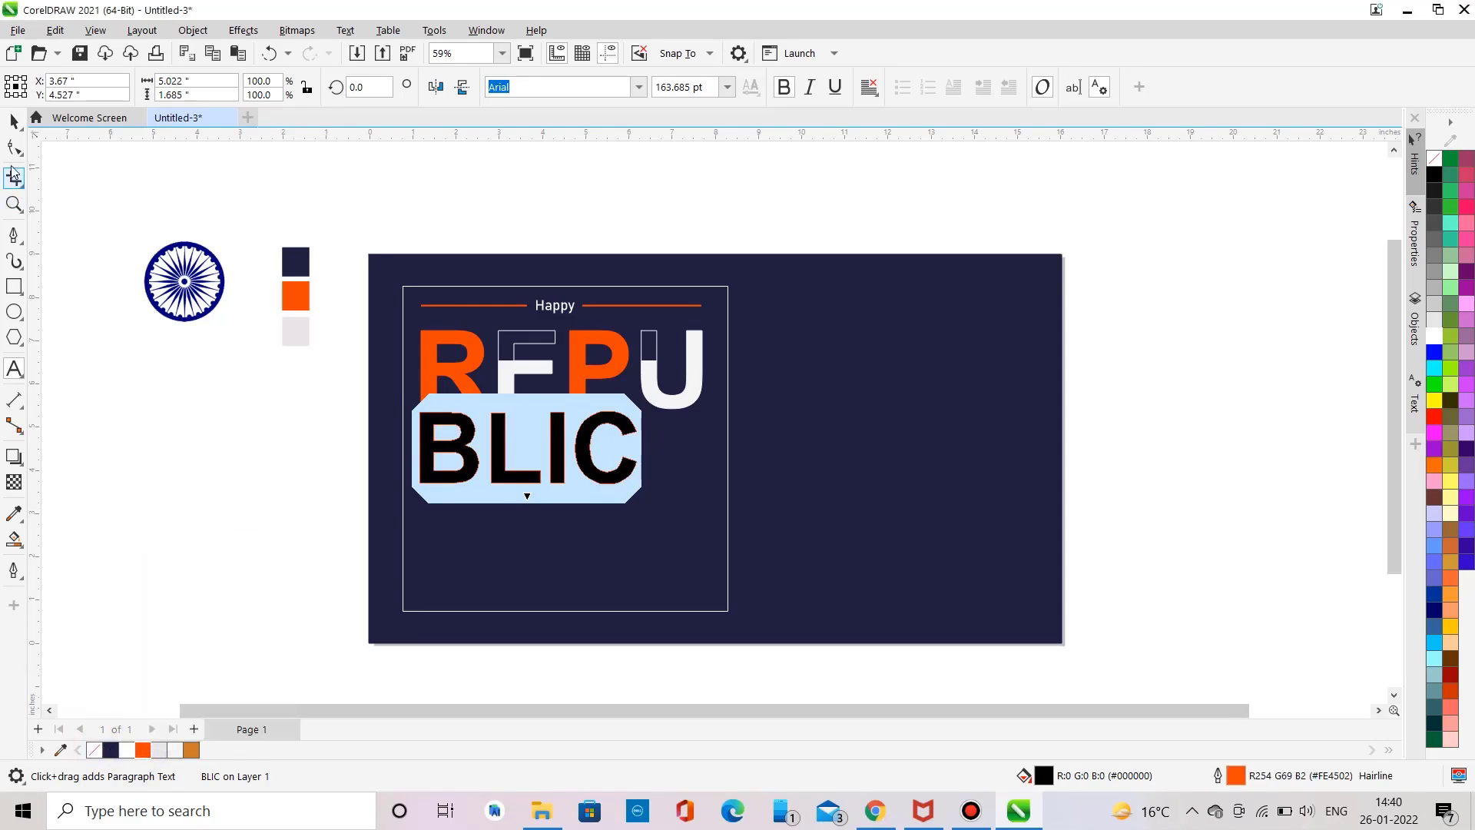
click(13, 122)
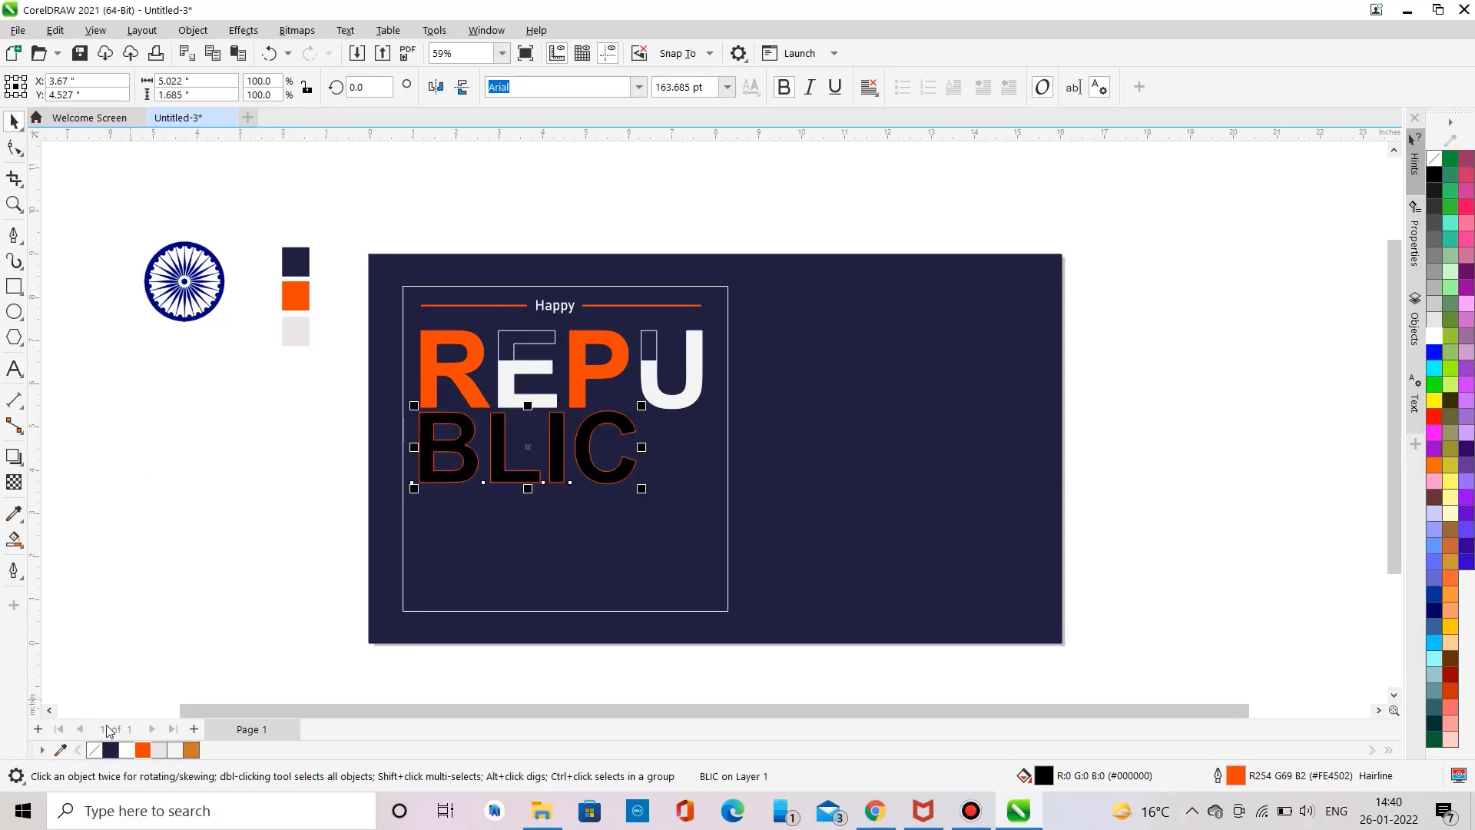
click(94, 750)
click(155, 485)
Step: Draw a horizontal line across BLIC through the middle of the L
click(14, 236)
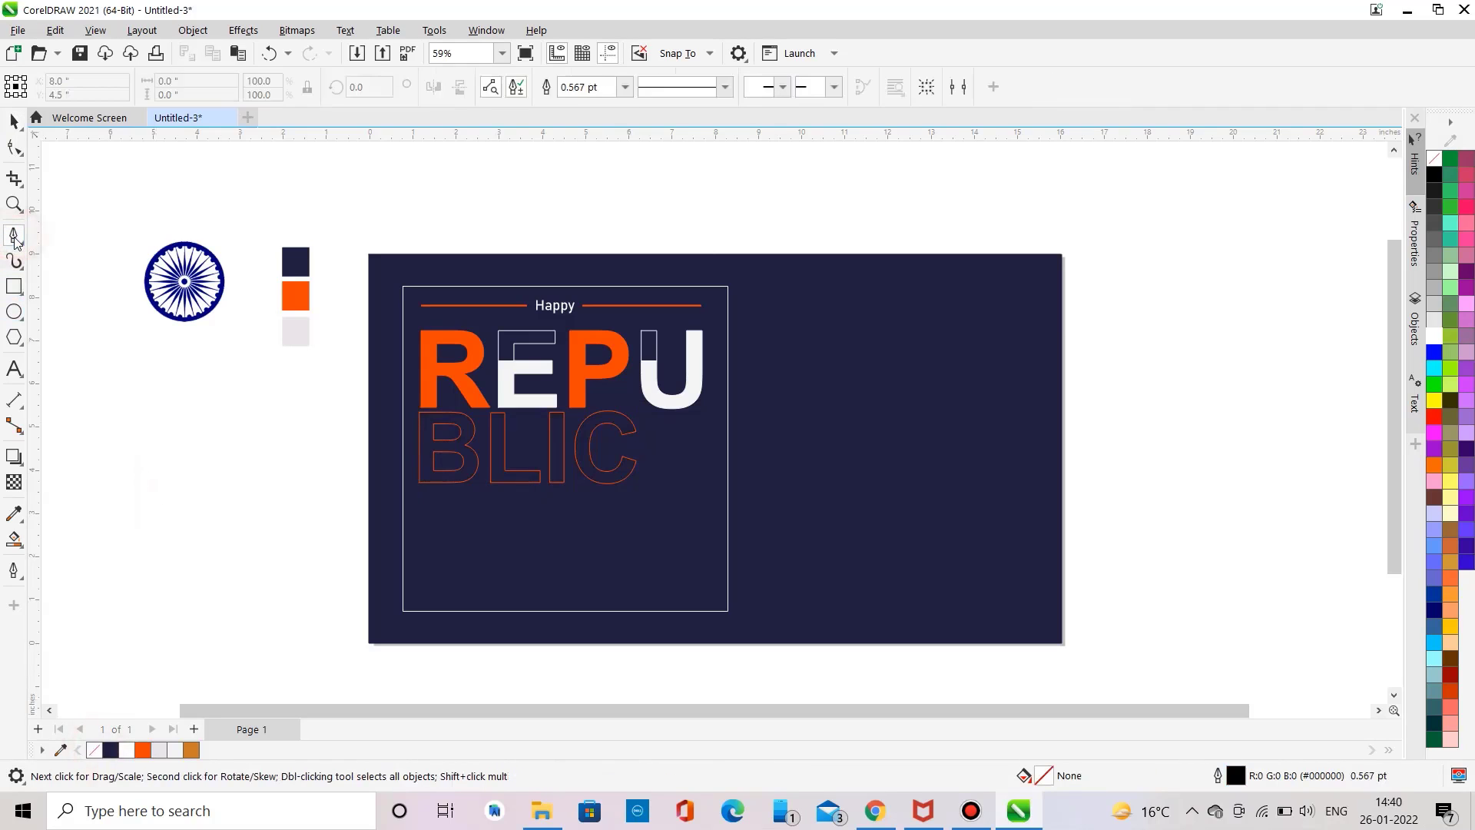
click(484, 441)
click(515, 441)
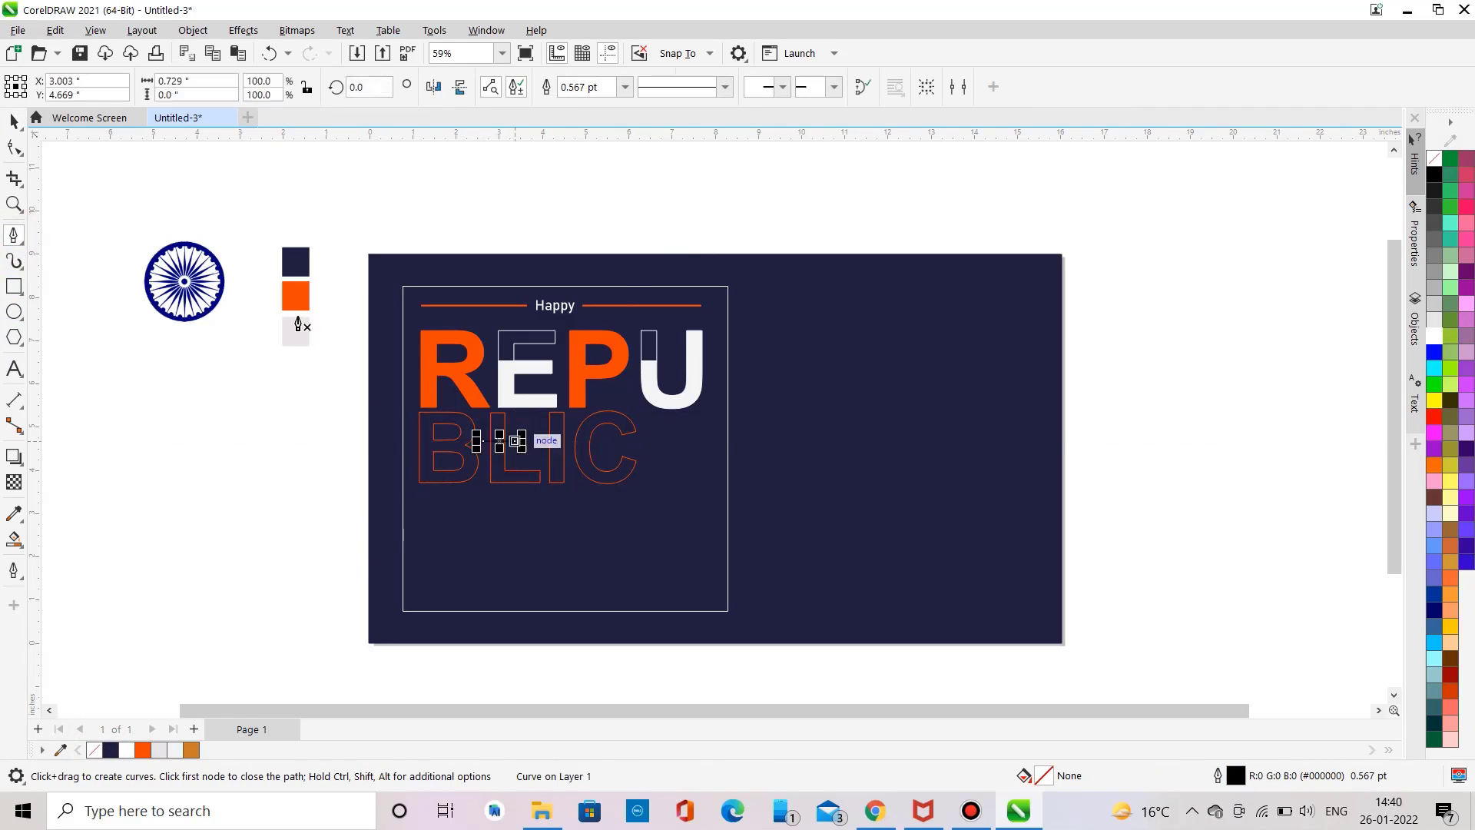
click(14, 122)
click(72, 252)
Step: Sample the E's white as the Smart Fill colour and fill the lower part of the L
click(14, 539)
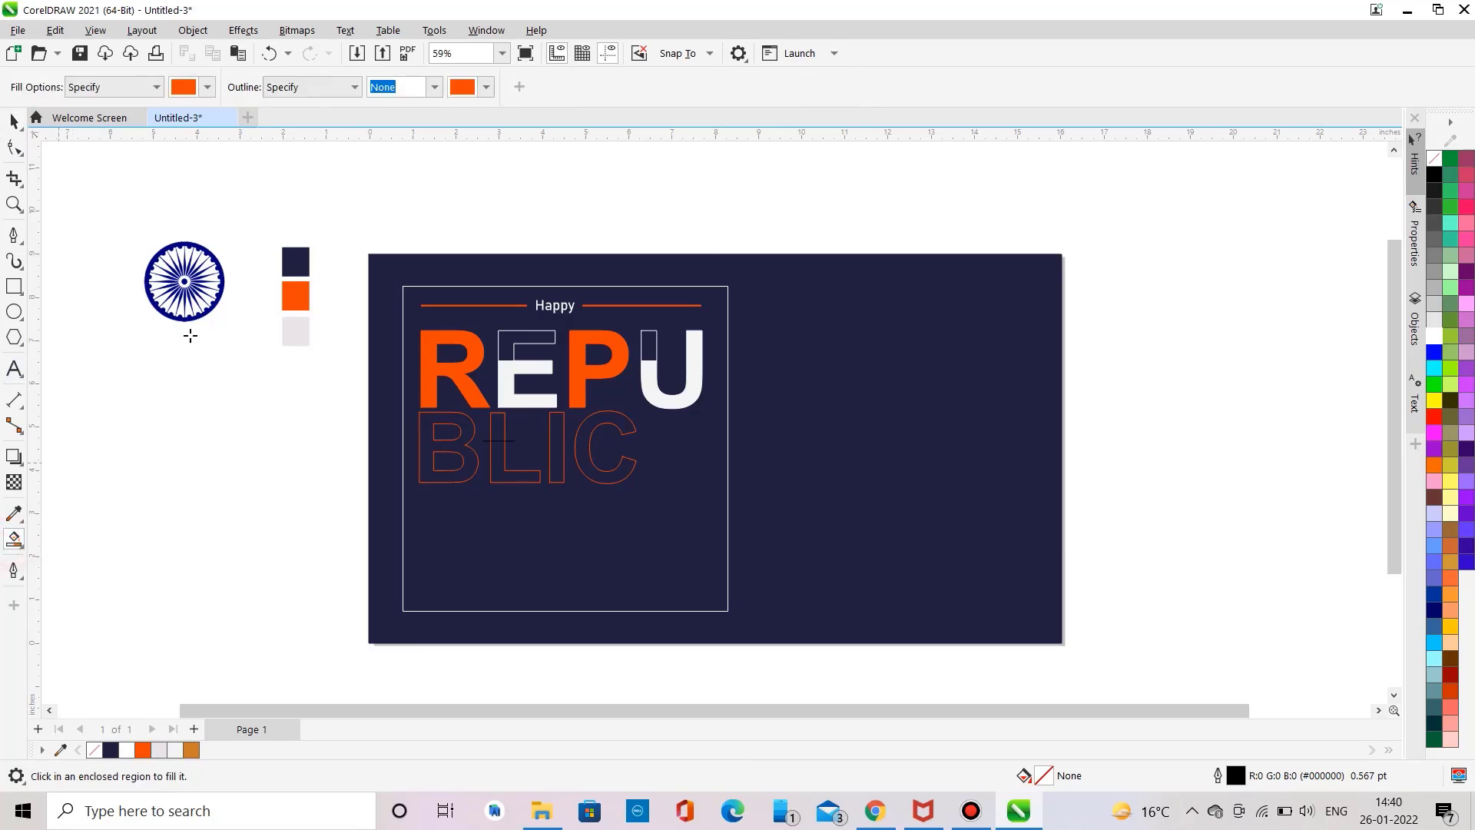
click(207, 87)
click(356, 358)
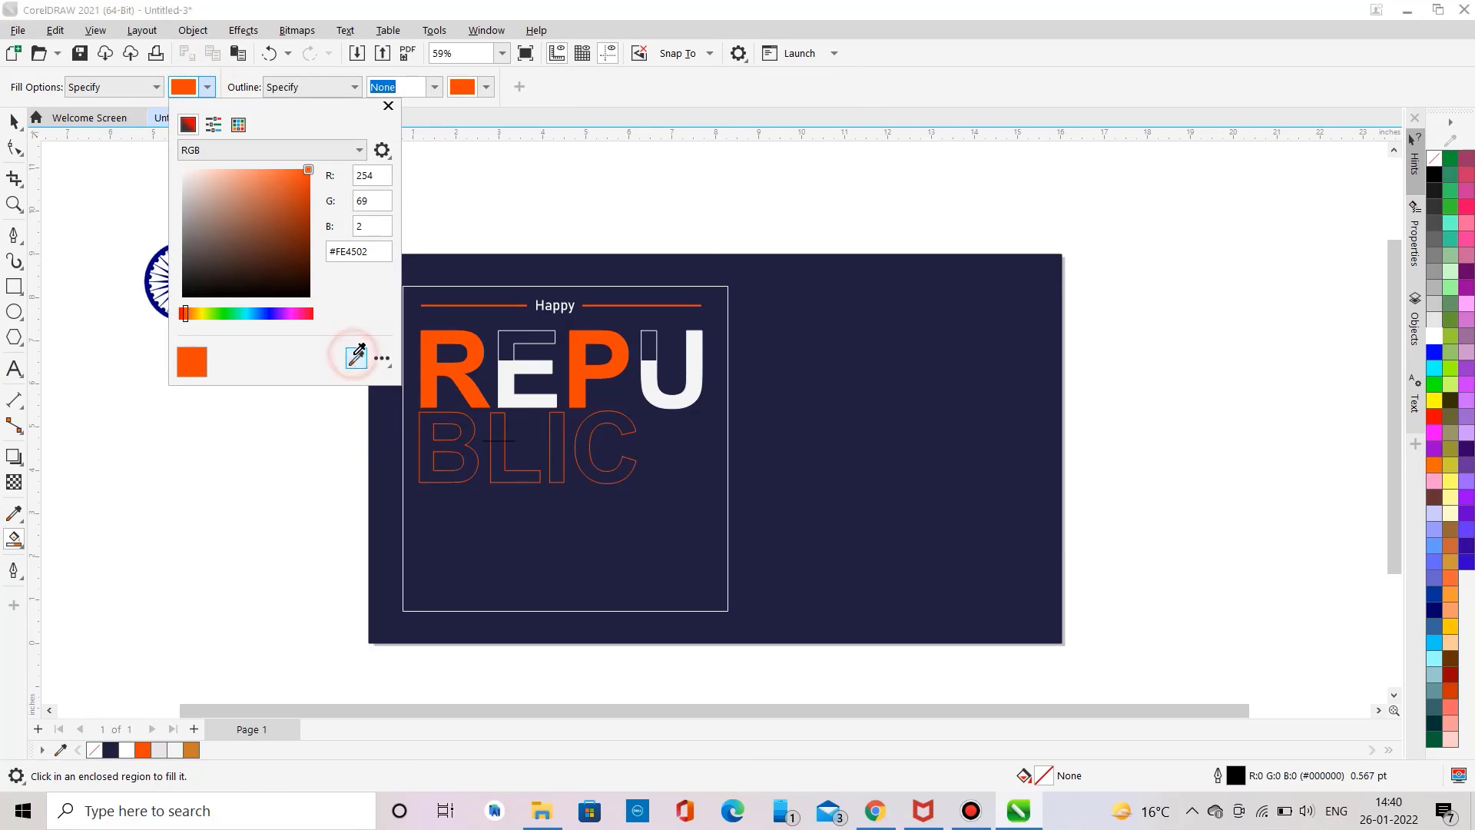
click(505, 388)
click(496, 449)
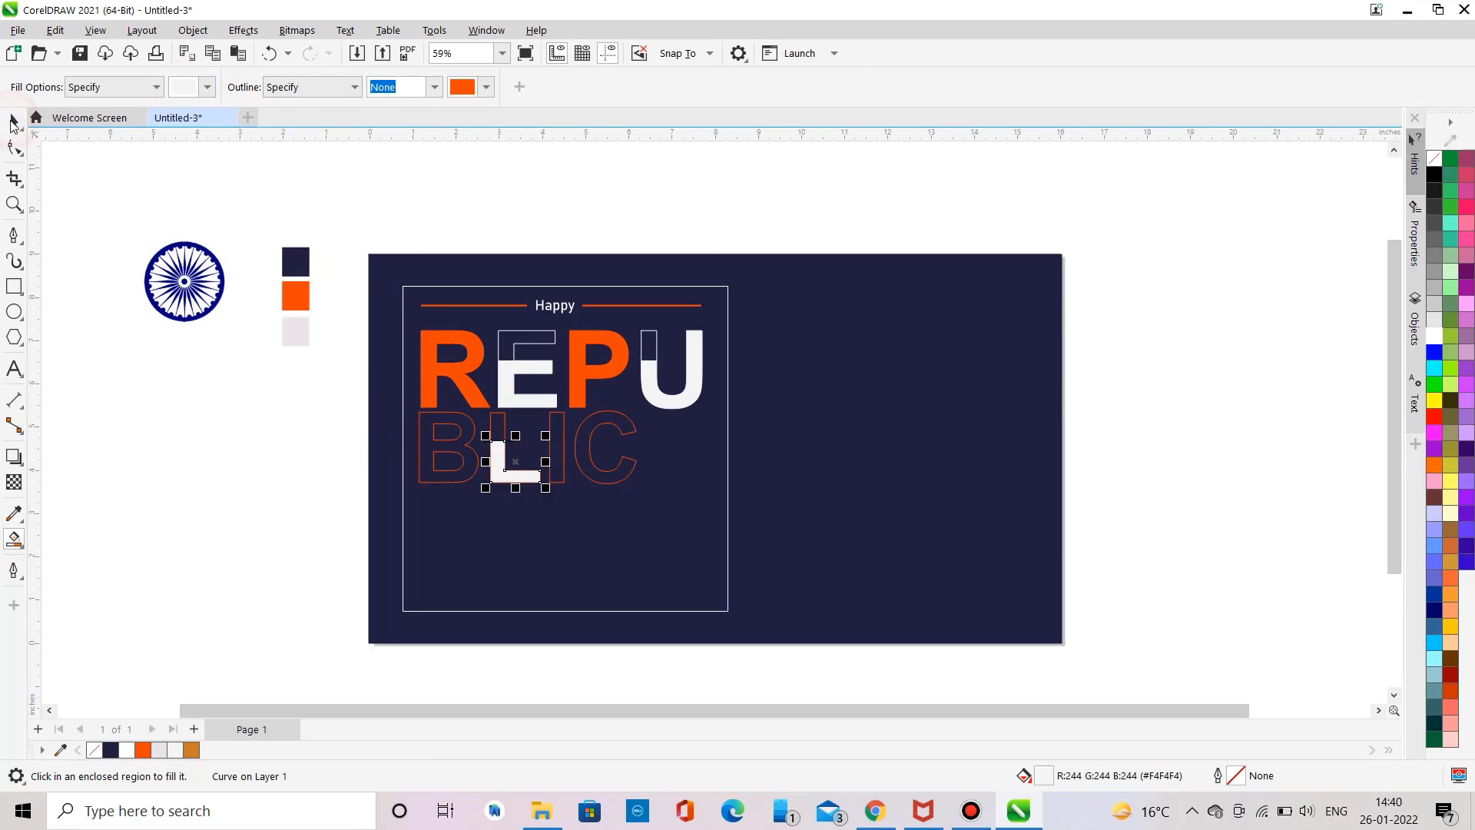
click(14, 121)
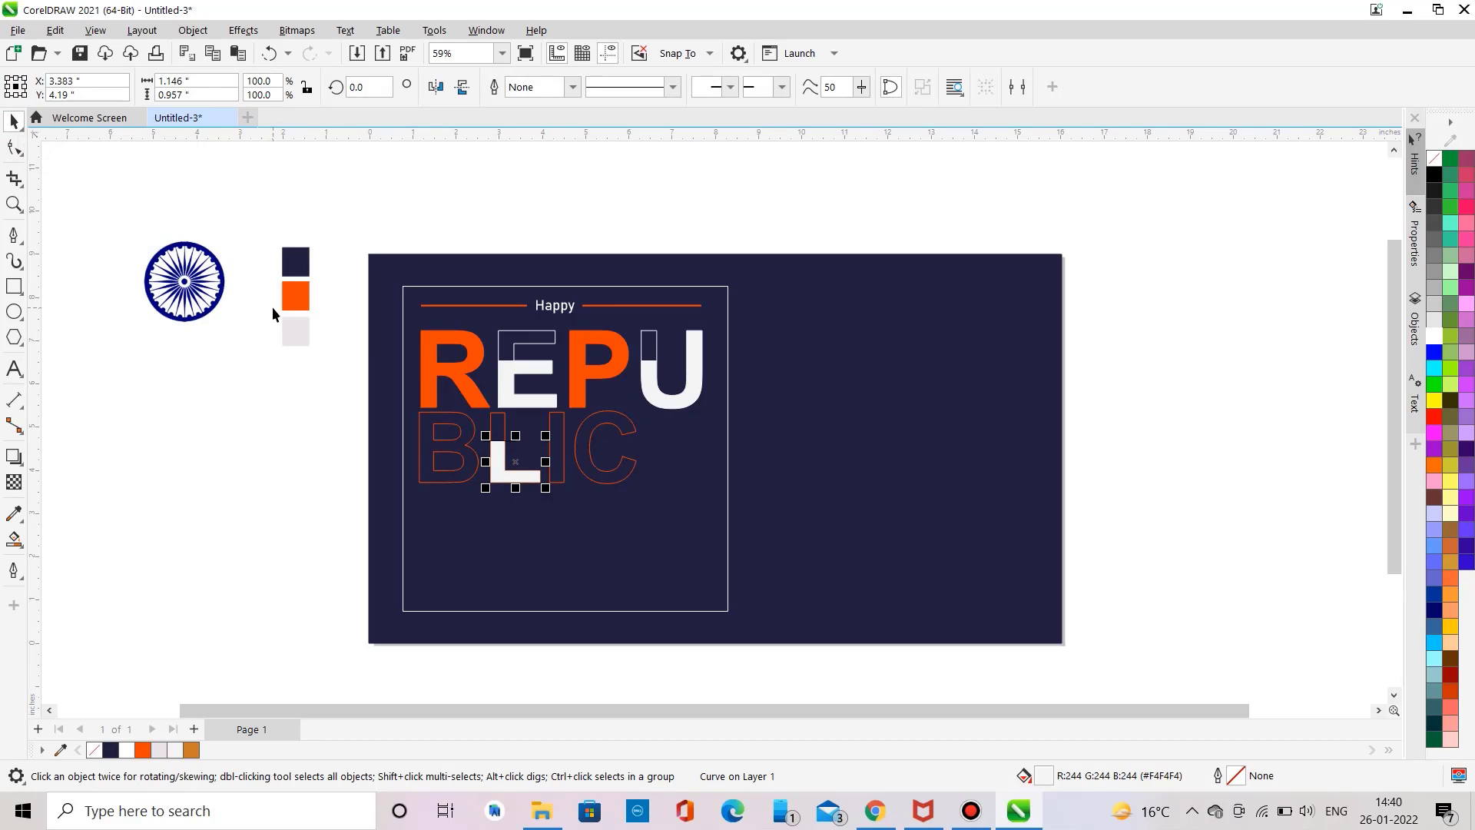
Step: Set the Smart Fill outline to the light swatch colour and refill the lower parts of the L, E and U
click(14, 539)
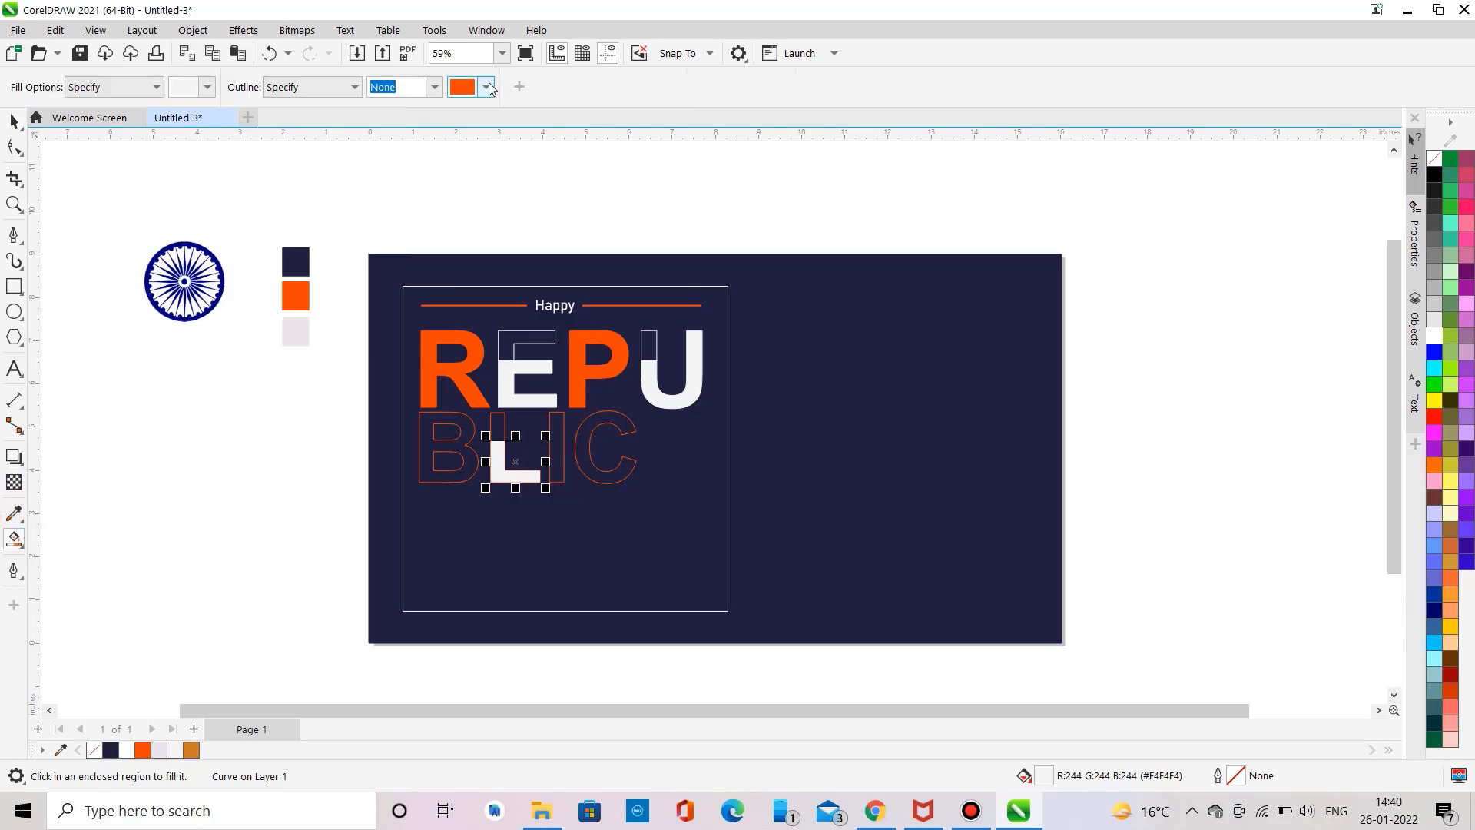
click(486, 87)
click(637, 356)
click(304, 332)
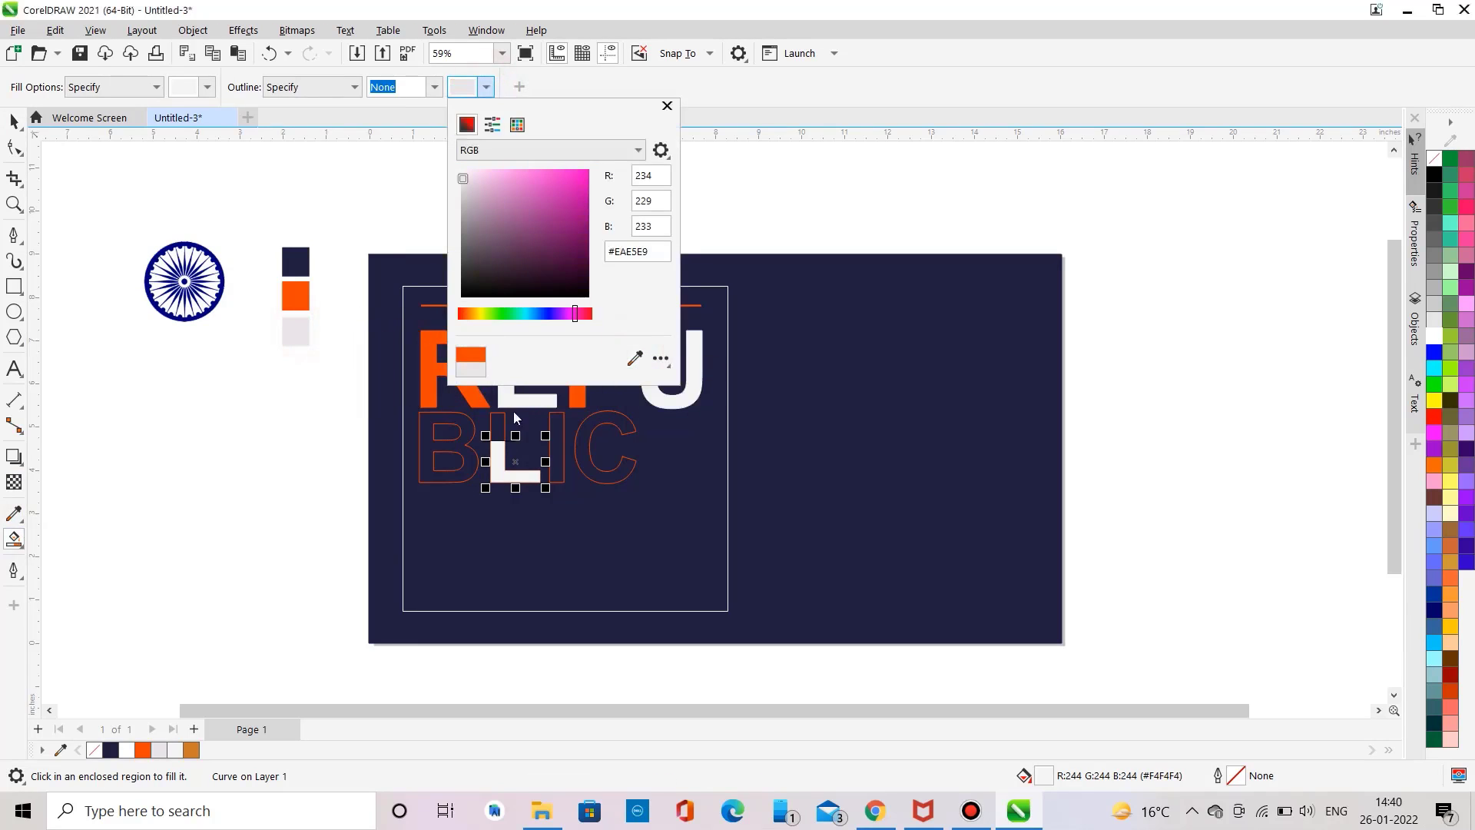
click(497, 452)
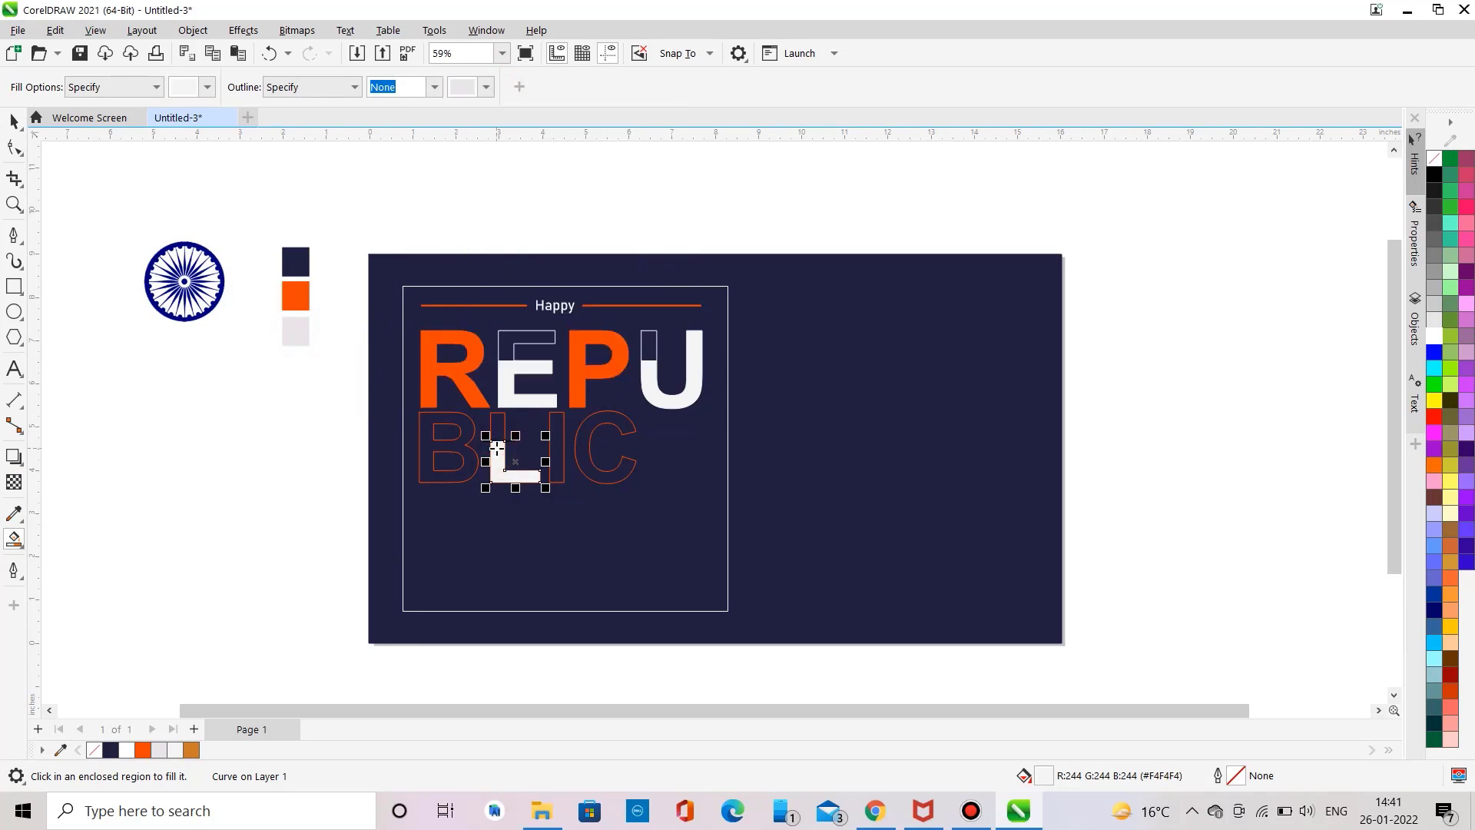
click(504, 398)
click(651, 391)
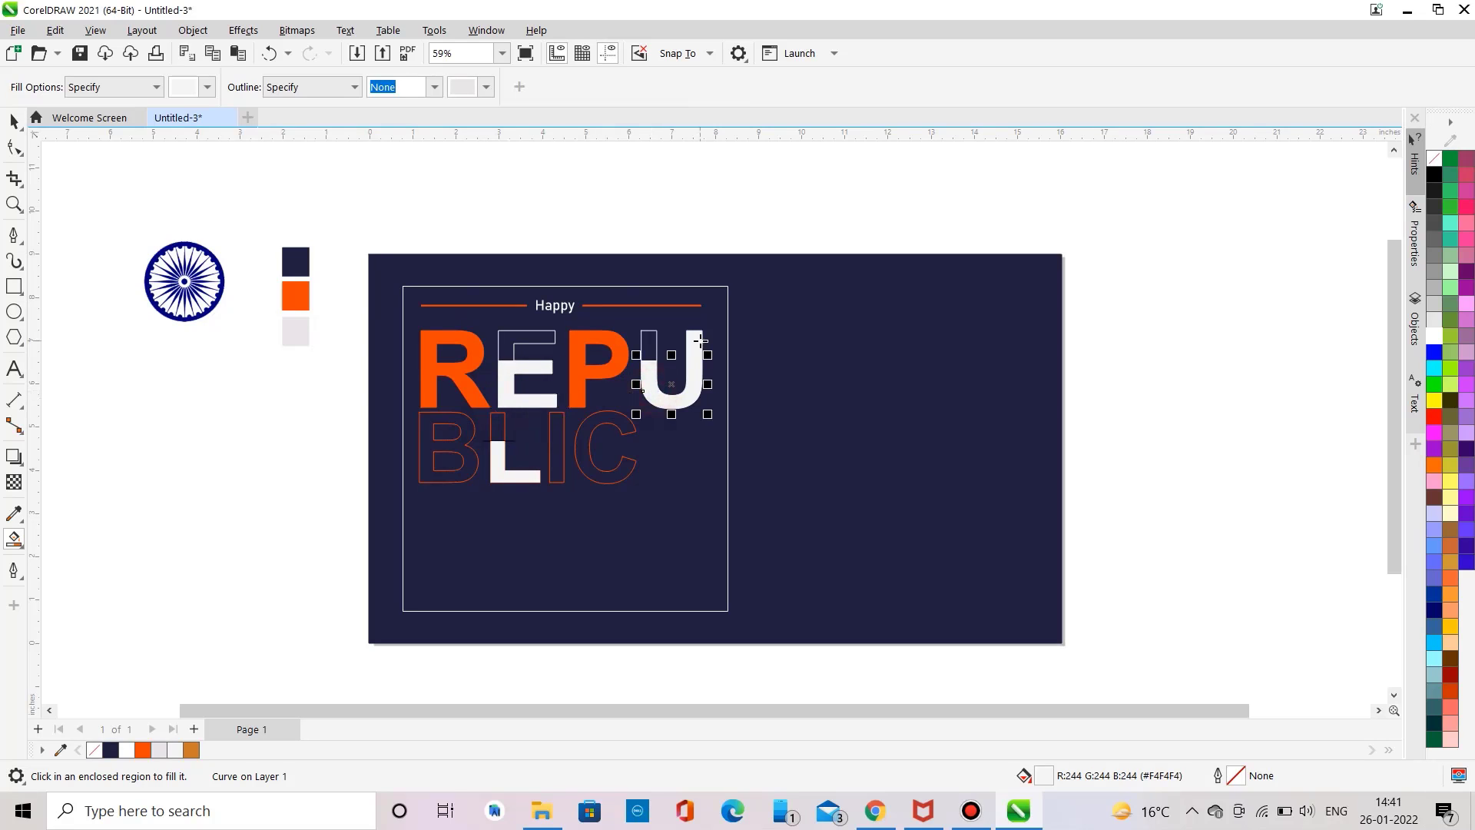
click(699, 340)
click(14, 123)
click(97, 216)
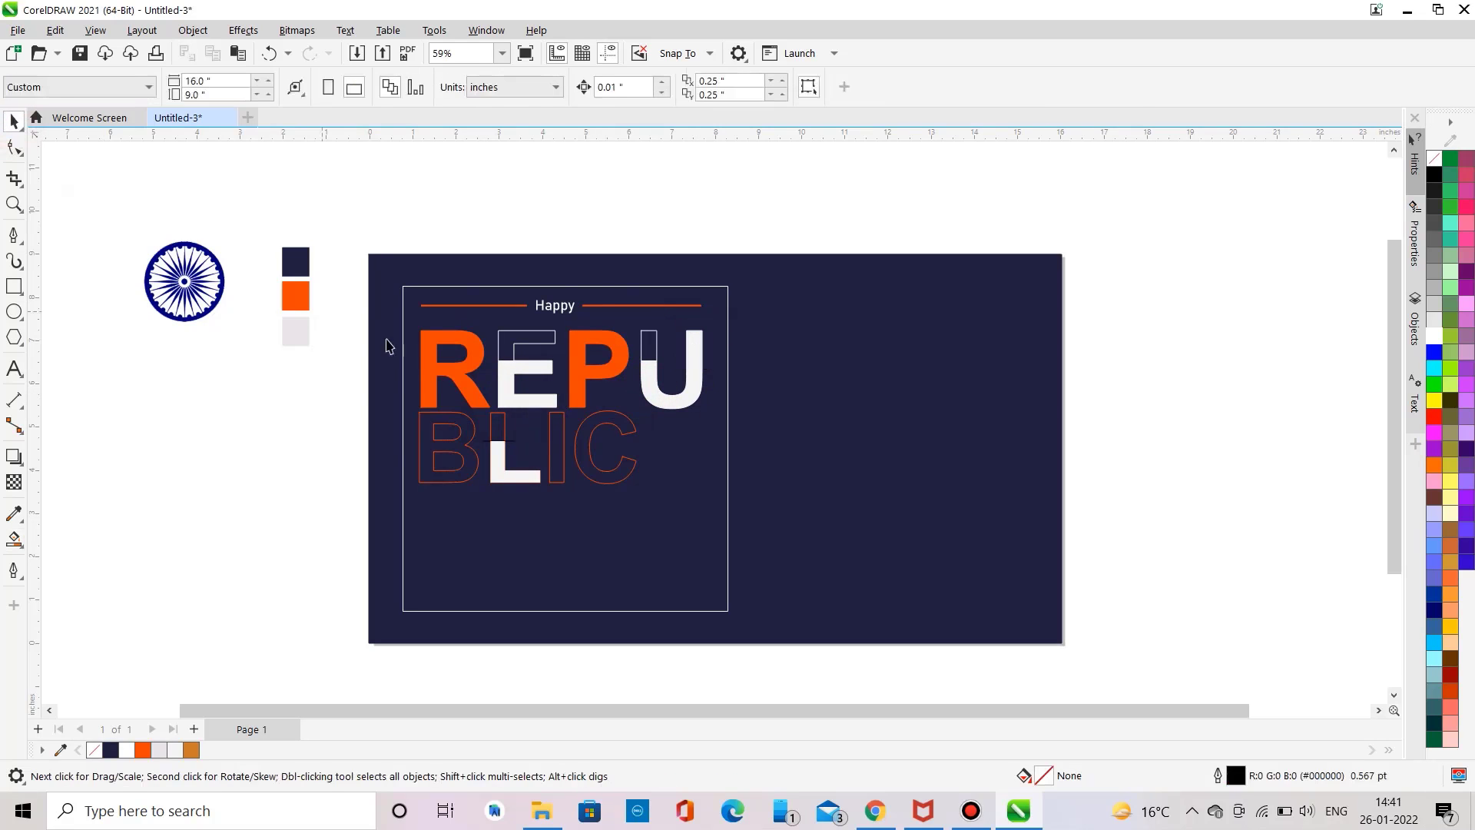
Step: Set the REPU text's outline to the orange swatch colour
click(448, 360)
click(428, 360)
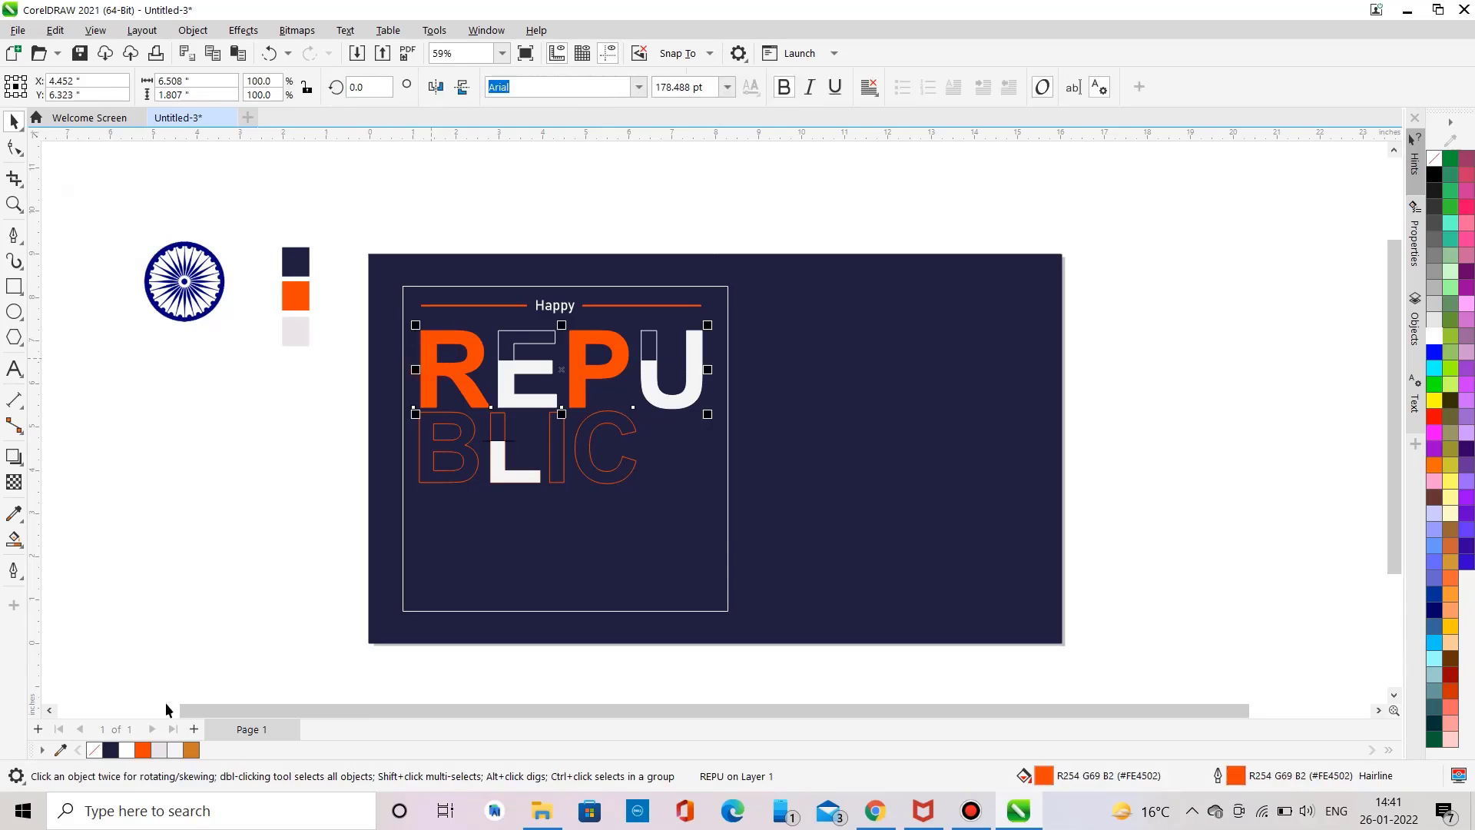
right_click(142, 753)
click(184, 512)
click(184, 519)
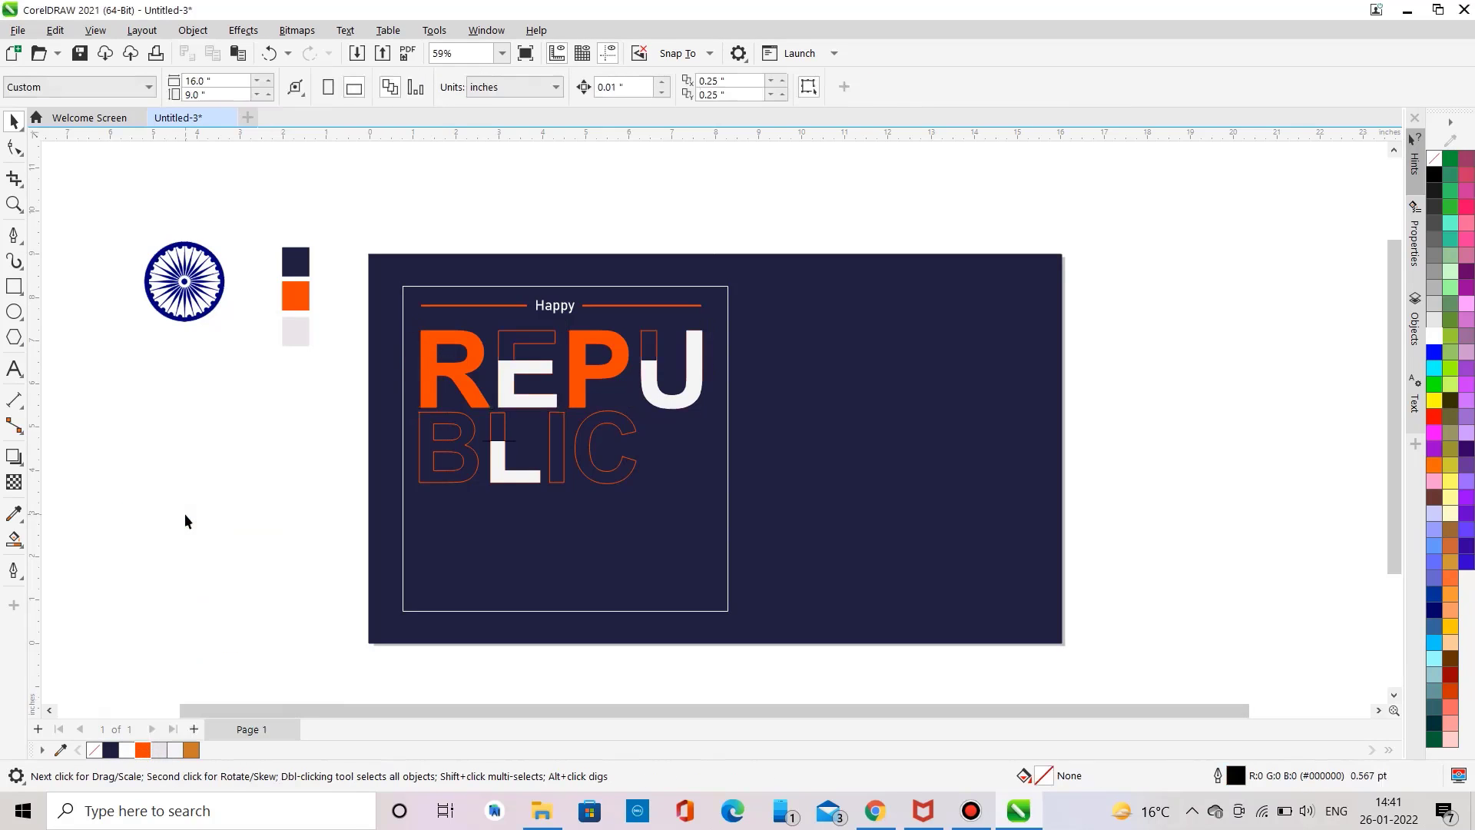
Step: Delete the horizontal line drawn across BLIC
click(510, 443)
key(Delete)
Step: Fill the BLIC text with the orange swatch colour
click(472, 459)
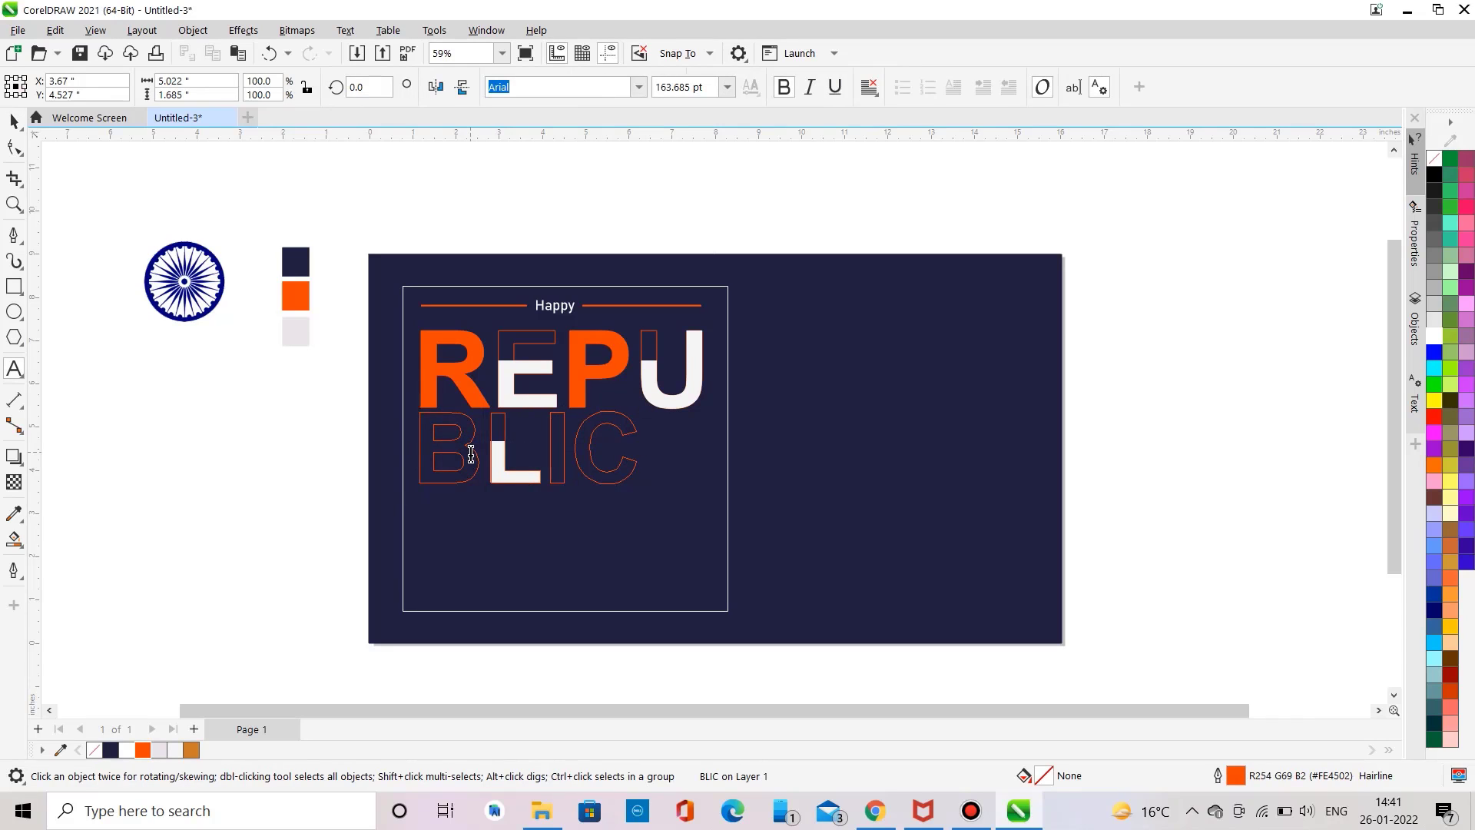
click(143, 752)
click(542, 457)
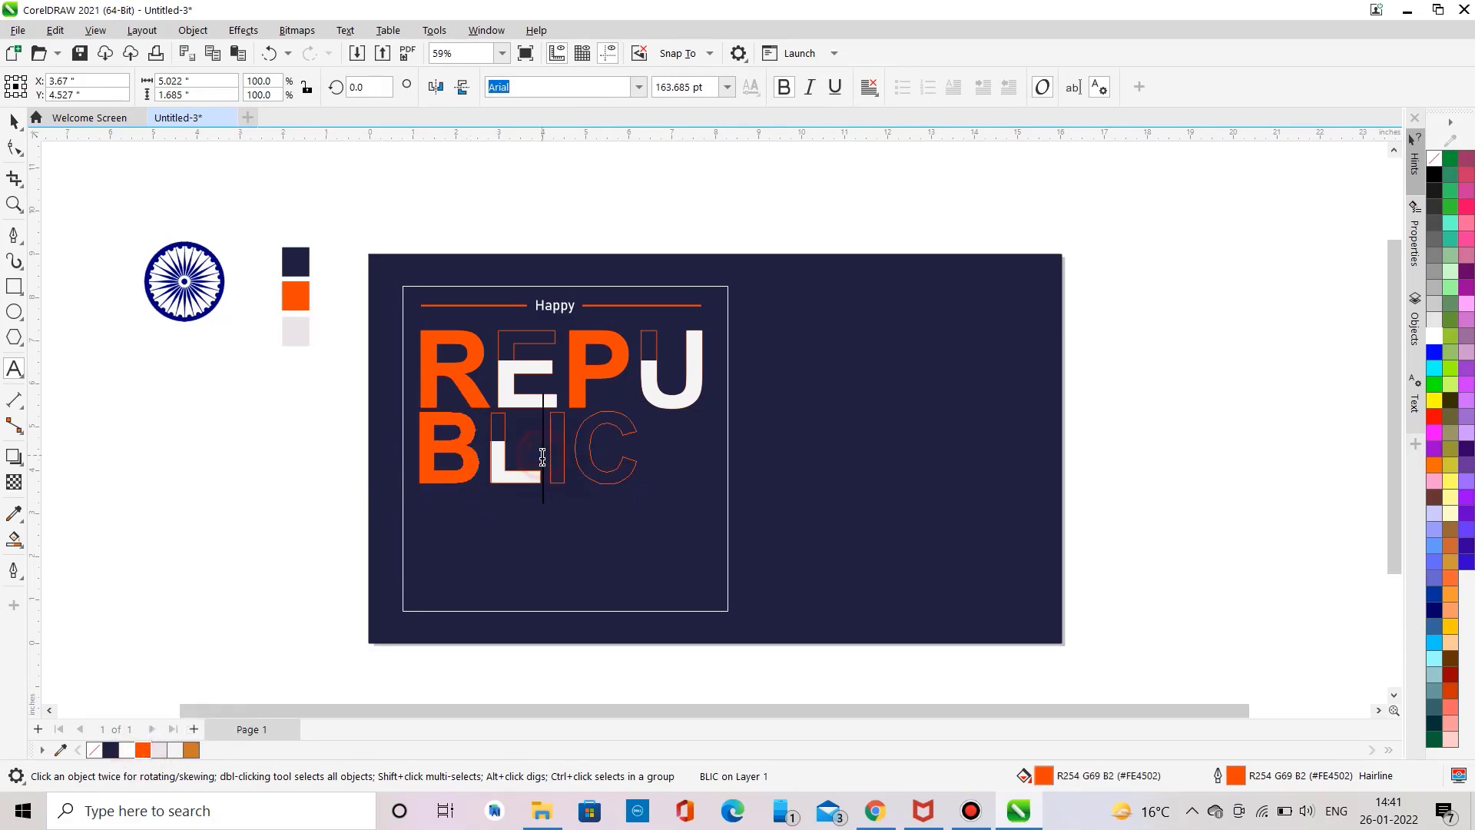
drag(542, 458, 625, 500)
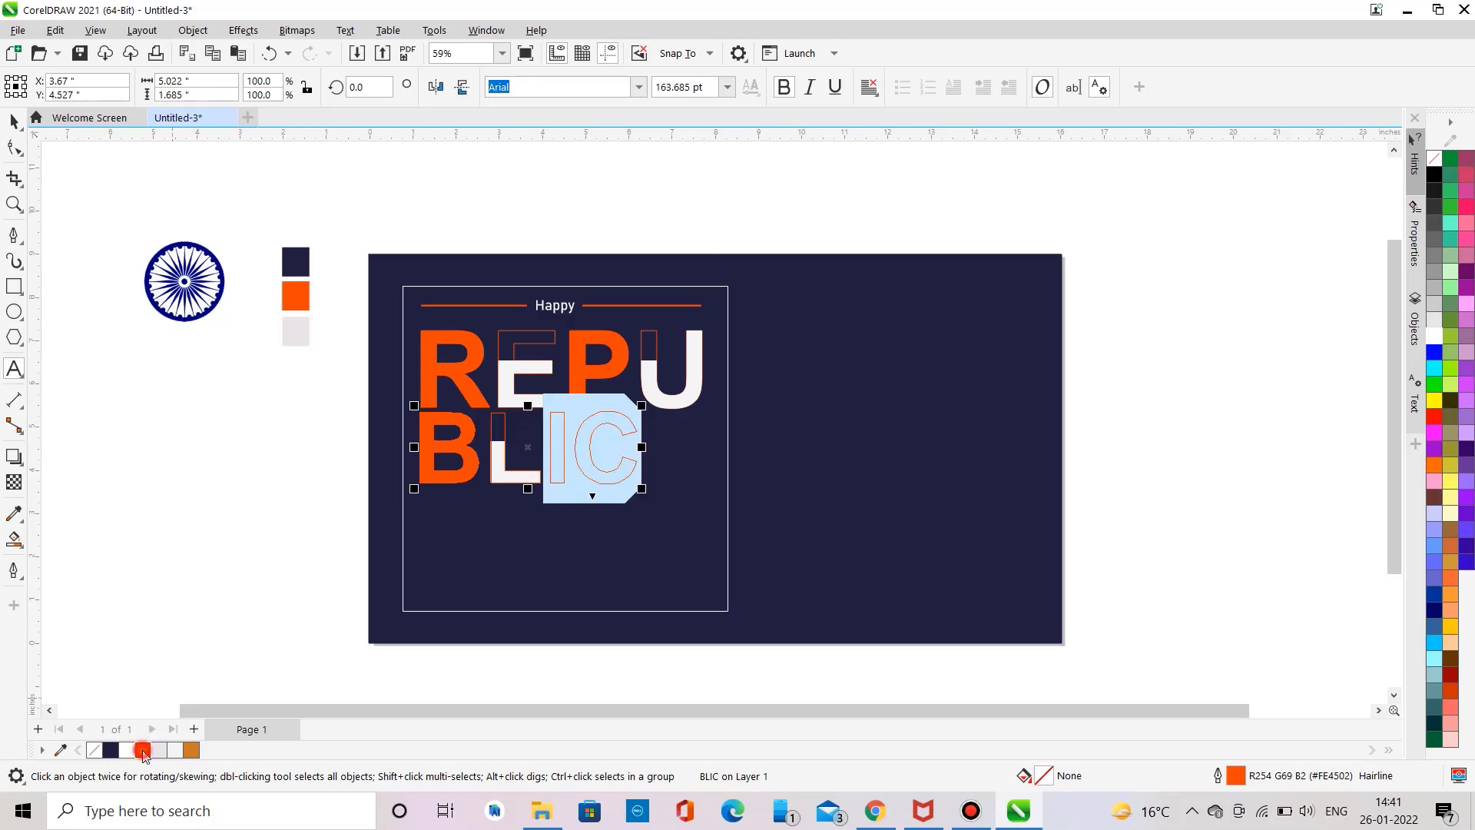
click(143, 751)
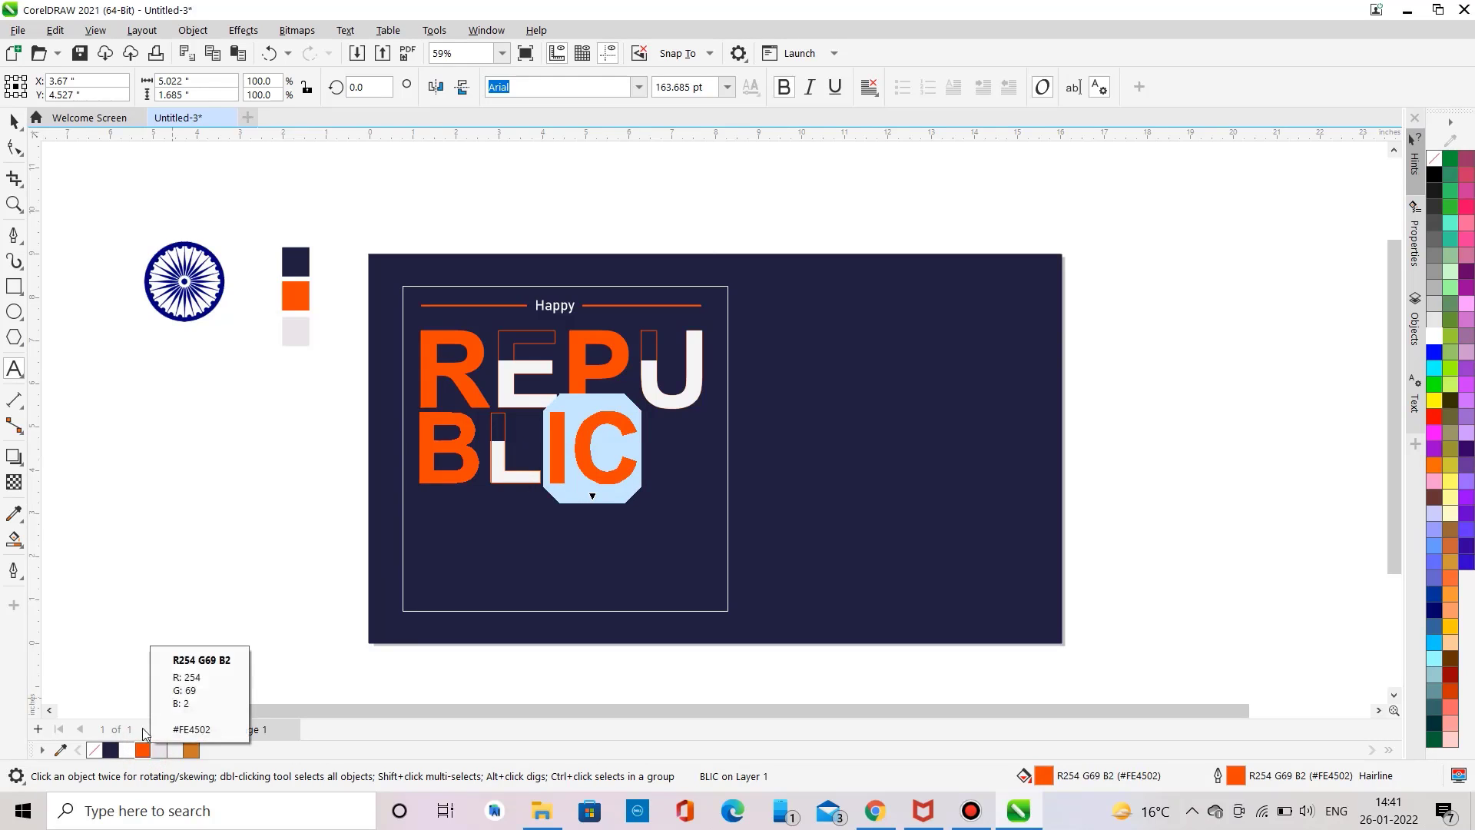
click(14, 122)
click(99, 209)
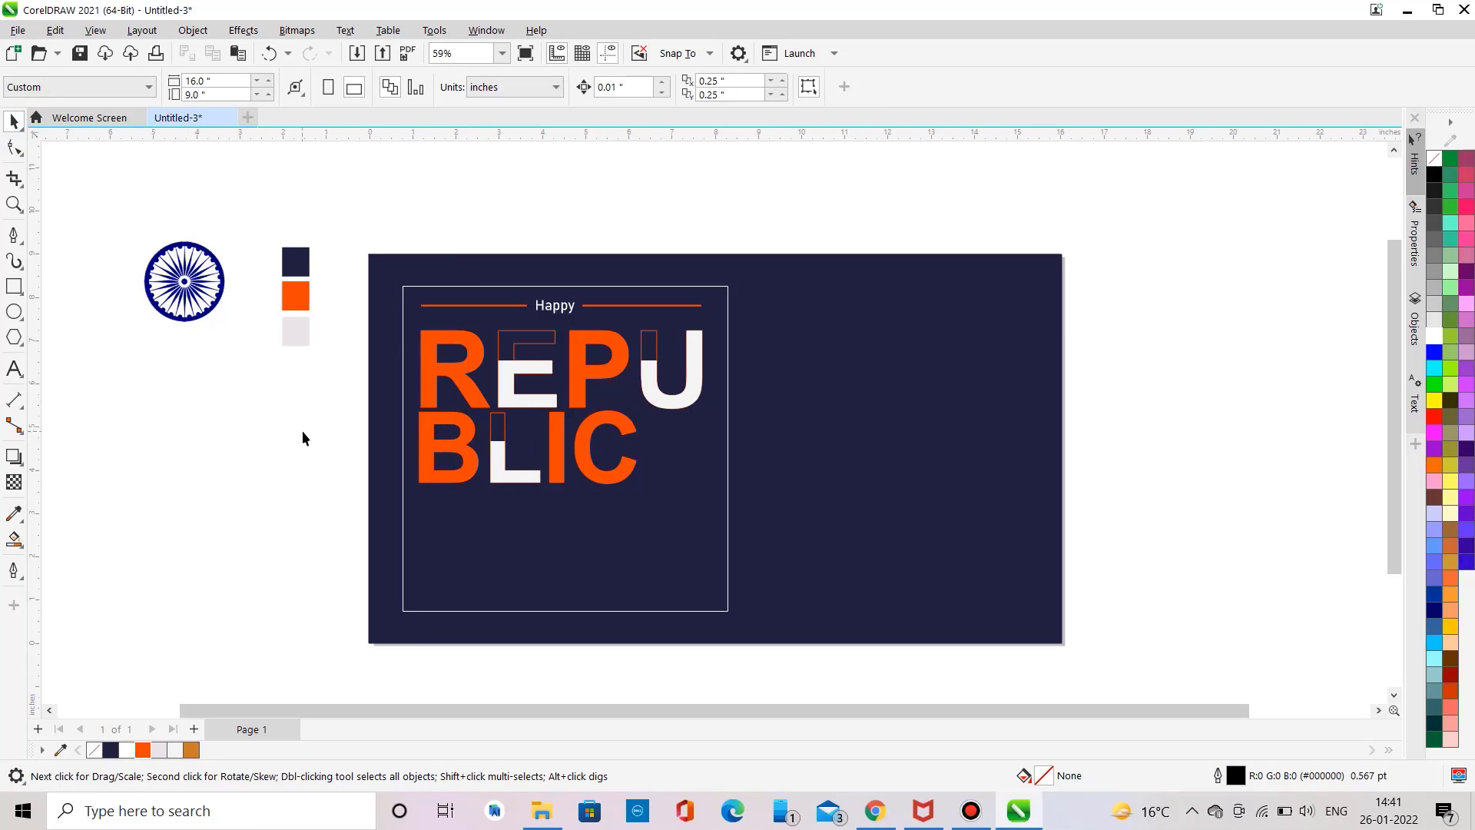
Step: Add bold DAY text and place it beside BLIC, scaled to about 82 pt
click(14, 369)
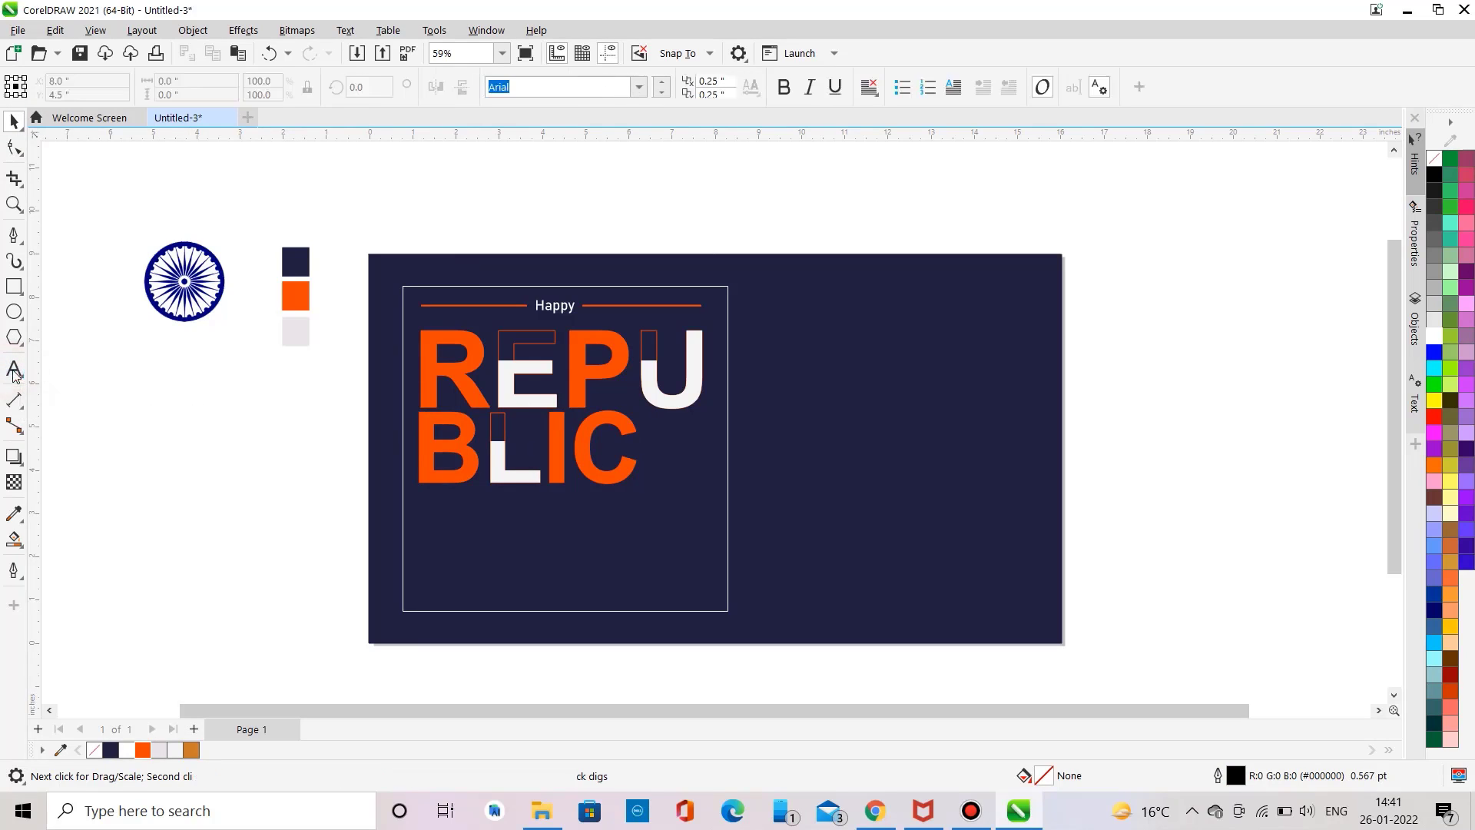
text(DAY)
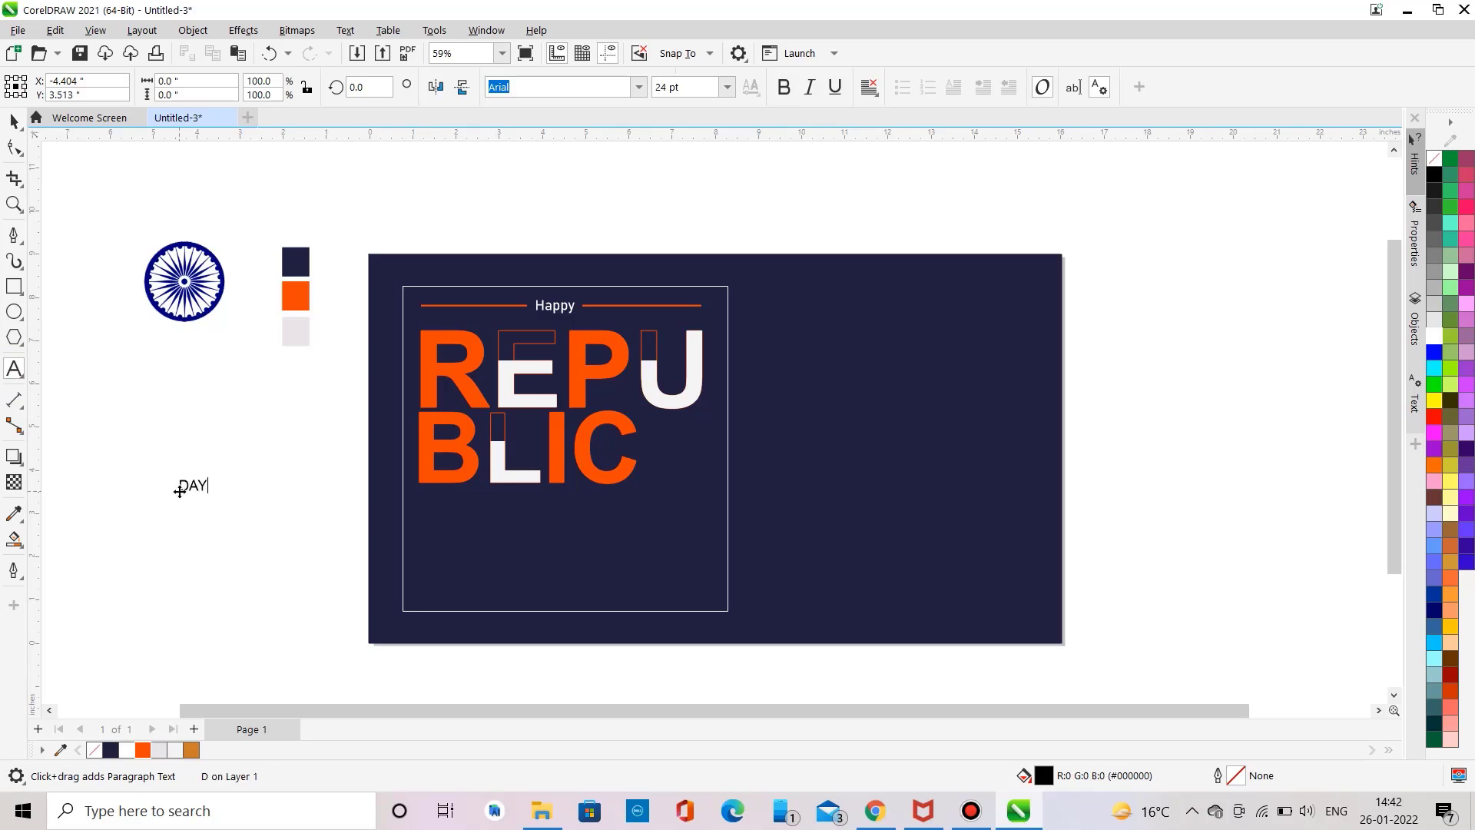
key(ctrl+a)
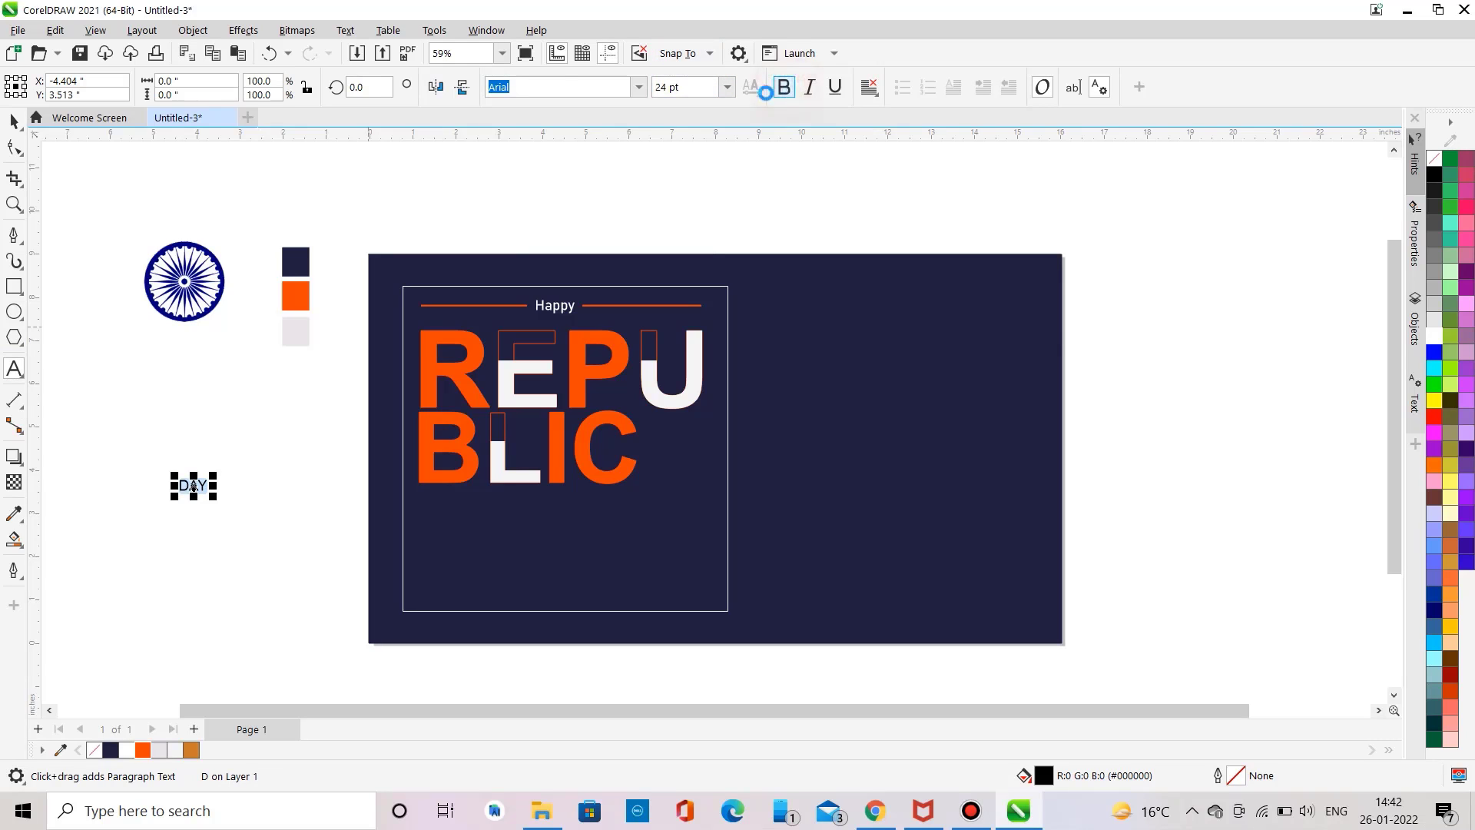
click(782, 87)
drag(211, 499, 277, 546)
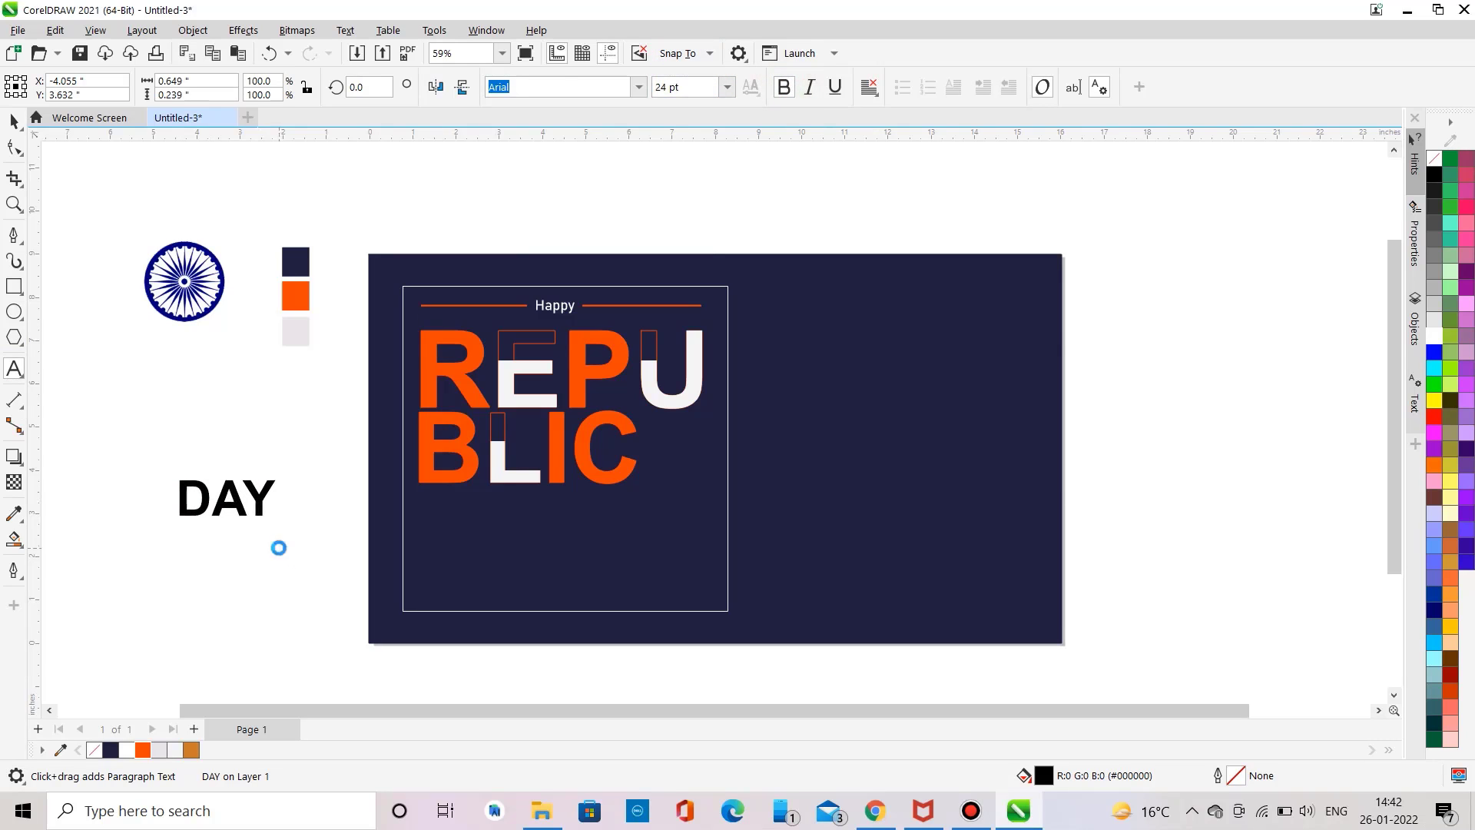
drag(240, 498, 672, 447)
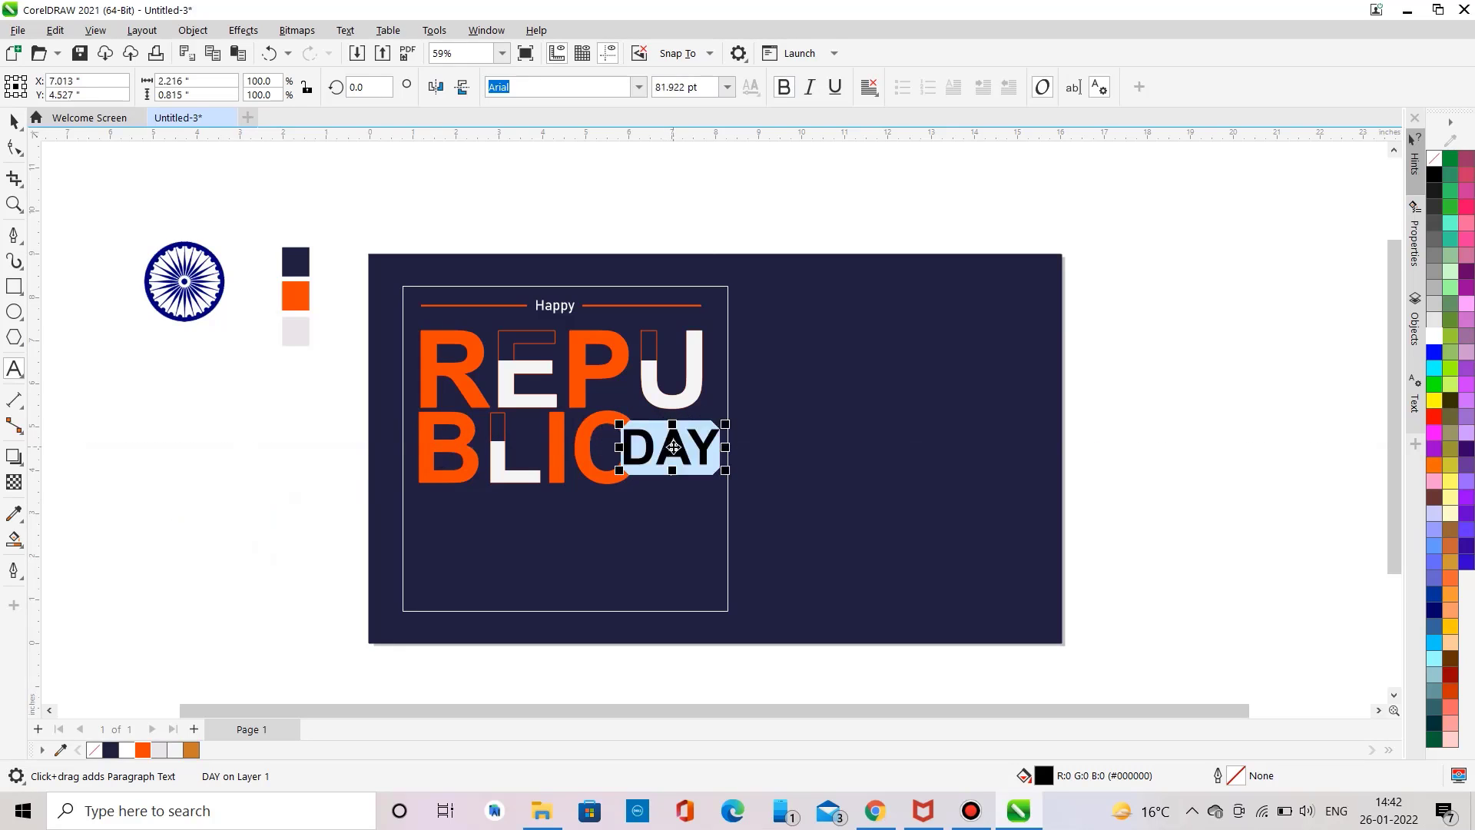
Step: Fill and outline DAY with the light swatch colour and nudge it slightly right
click(689, 449)
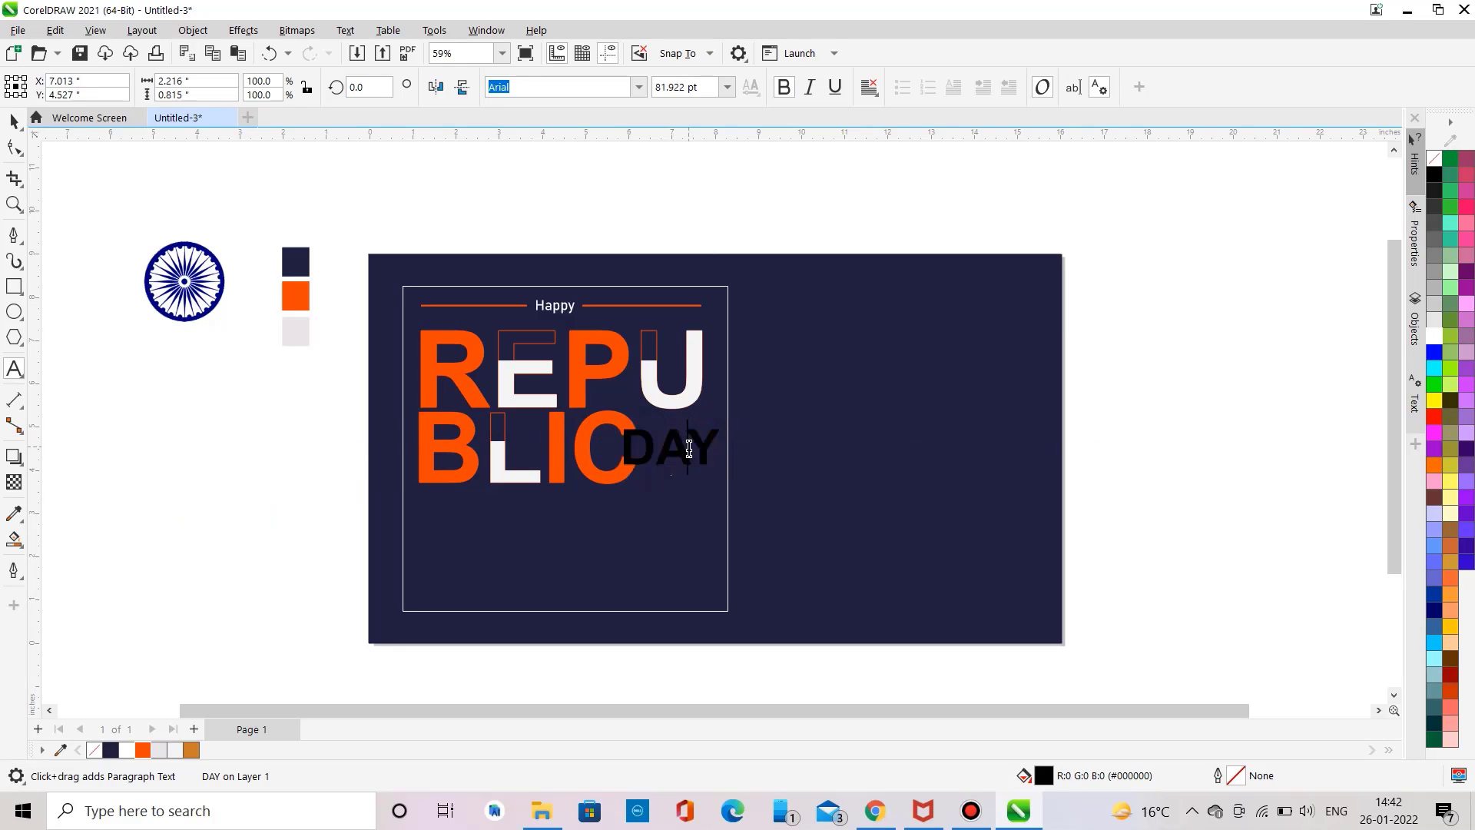
click(659, 455)
click(659, 455)
key(ctrl+a)
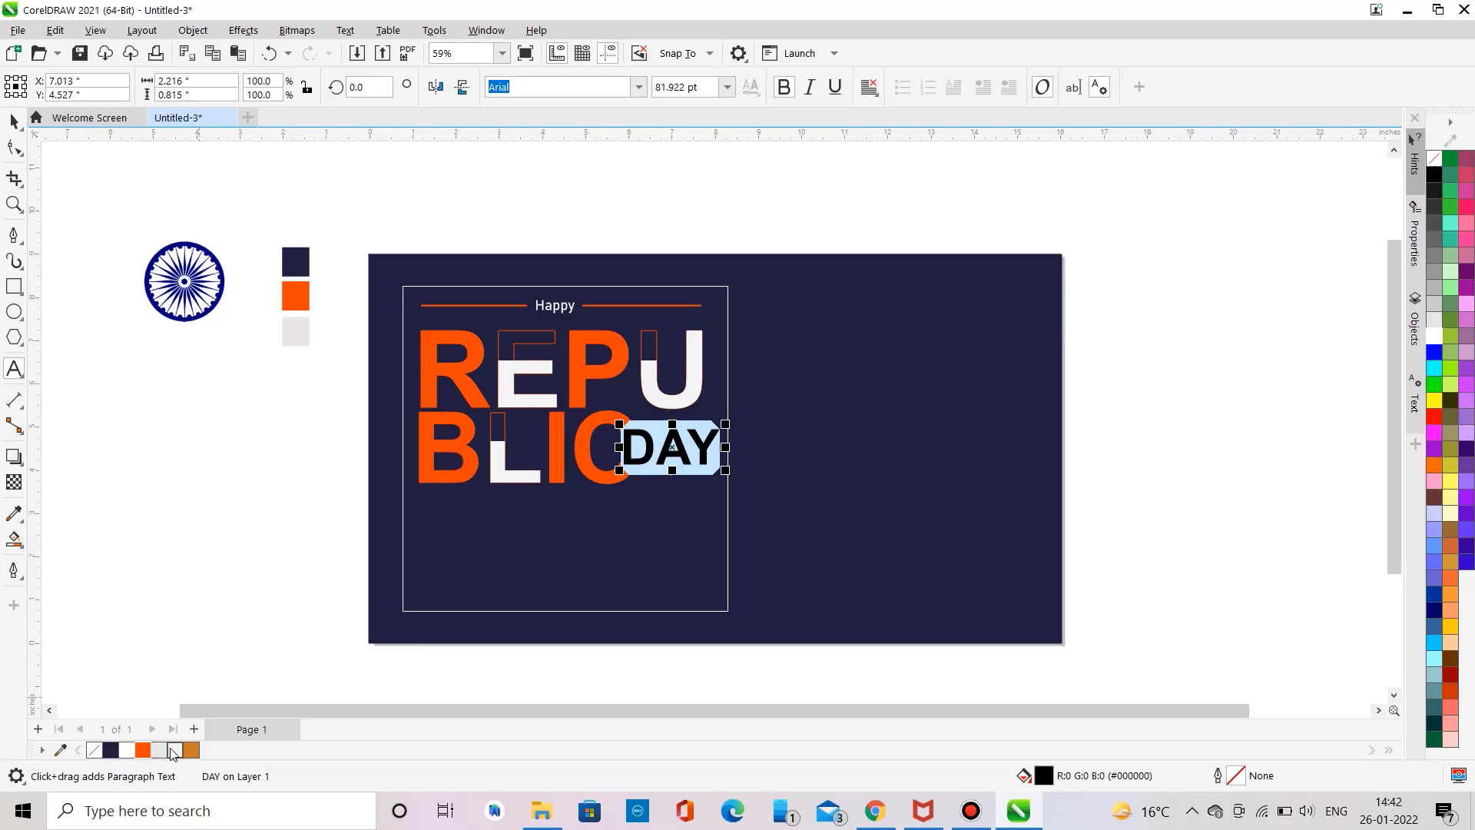
click(159, 749)
right_click(159, 749)
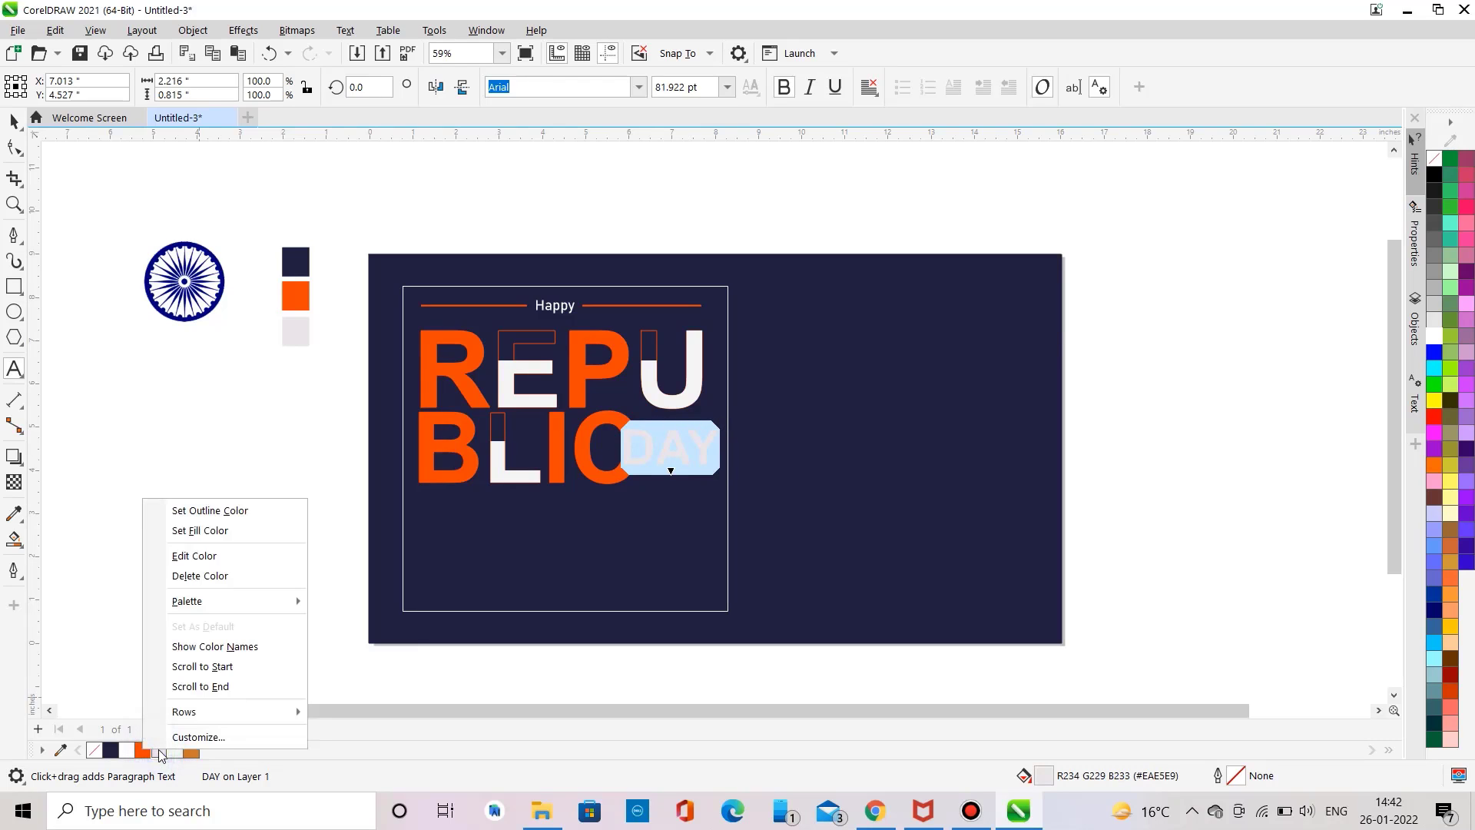
click(196, 511)
drag(672, 446, 687, 446)
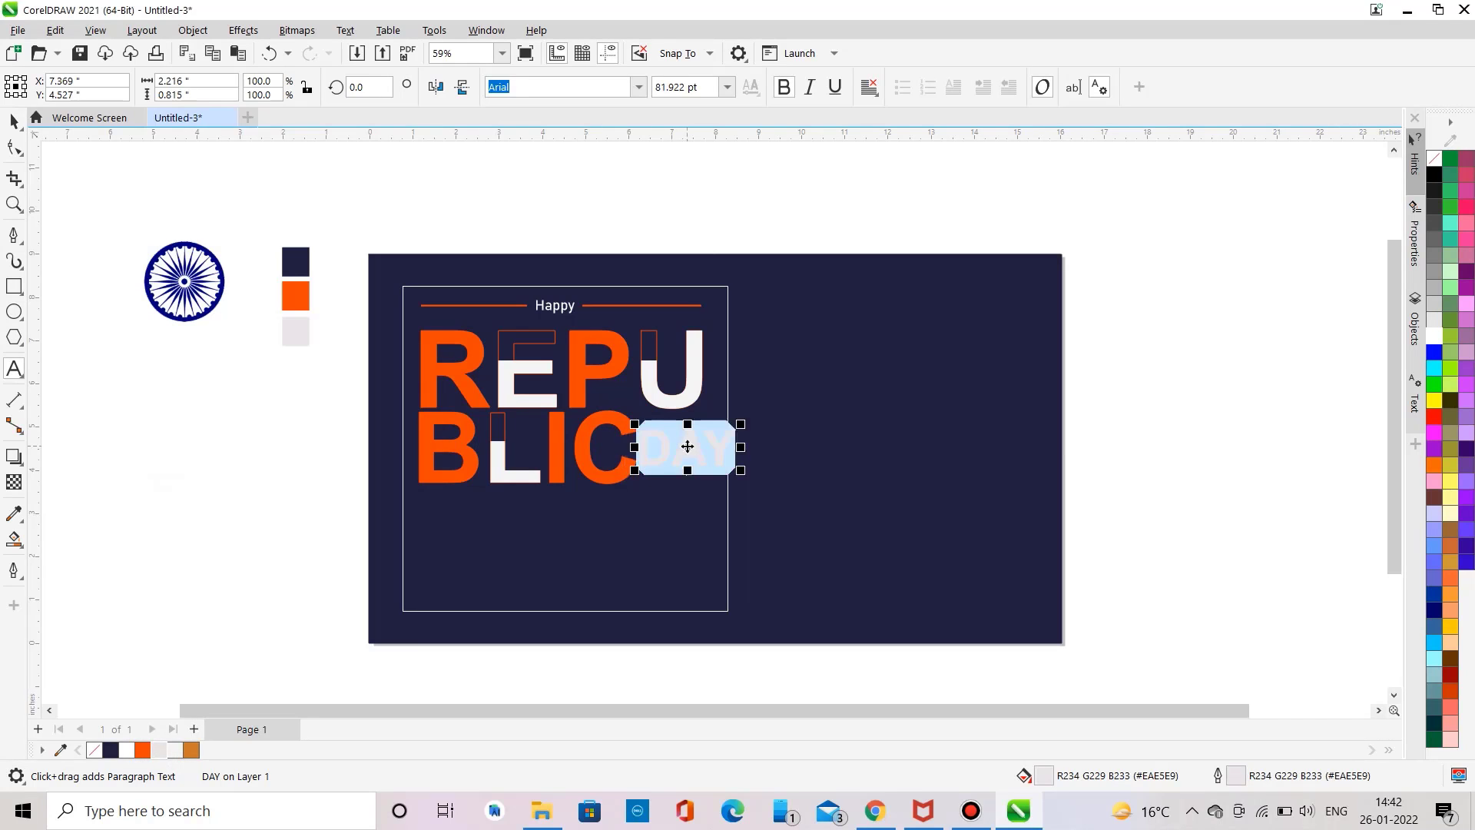
click(14, 120)
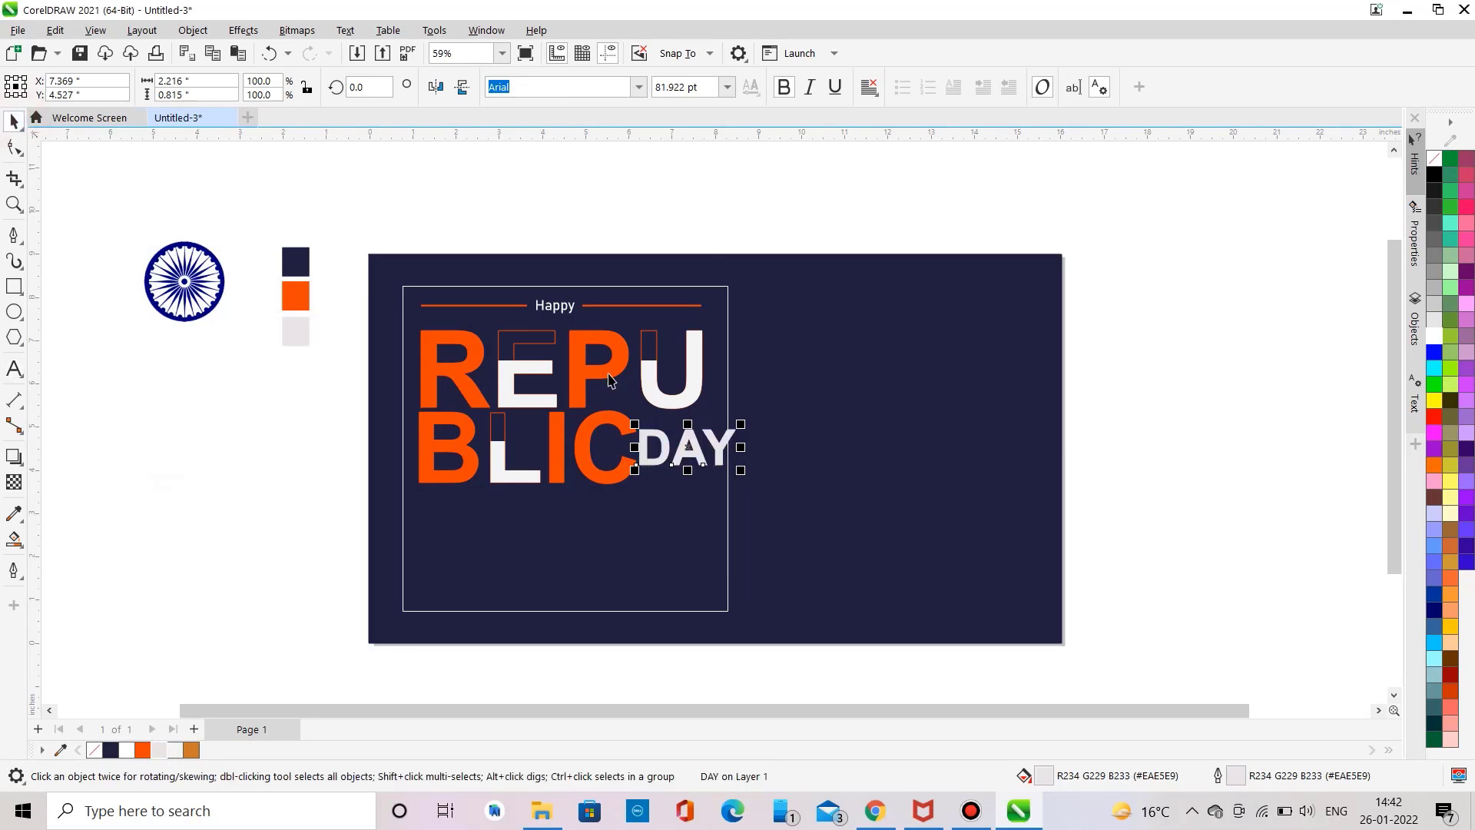
Step: Rotate DAY to 270° and scale it down to about 53 pt, standing it vertically beside BLIC under the U
click(686, 440)
drag(635, 426, 730, 392)
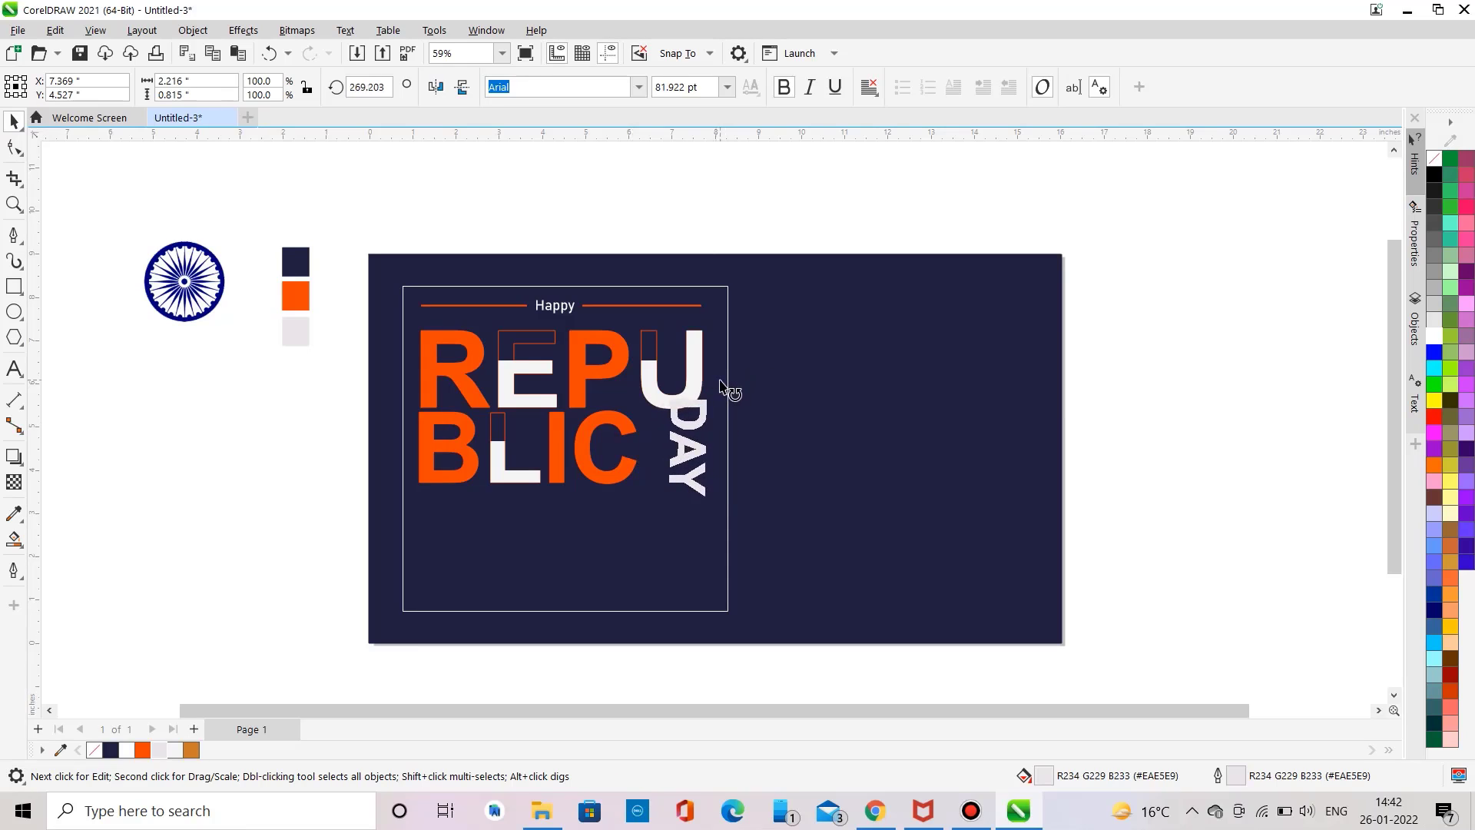
click(686, 446)
drag(665, 499, 684, 453)
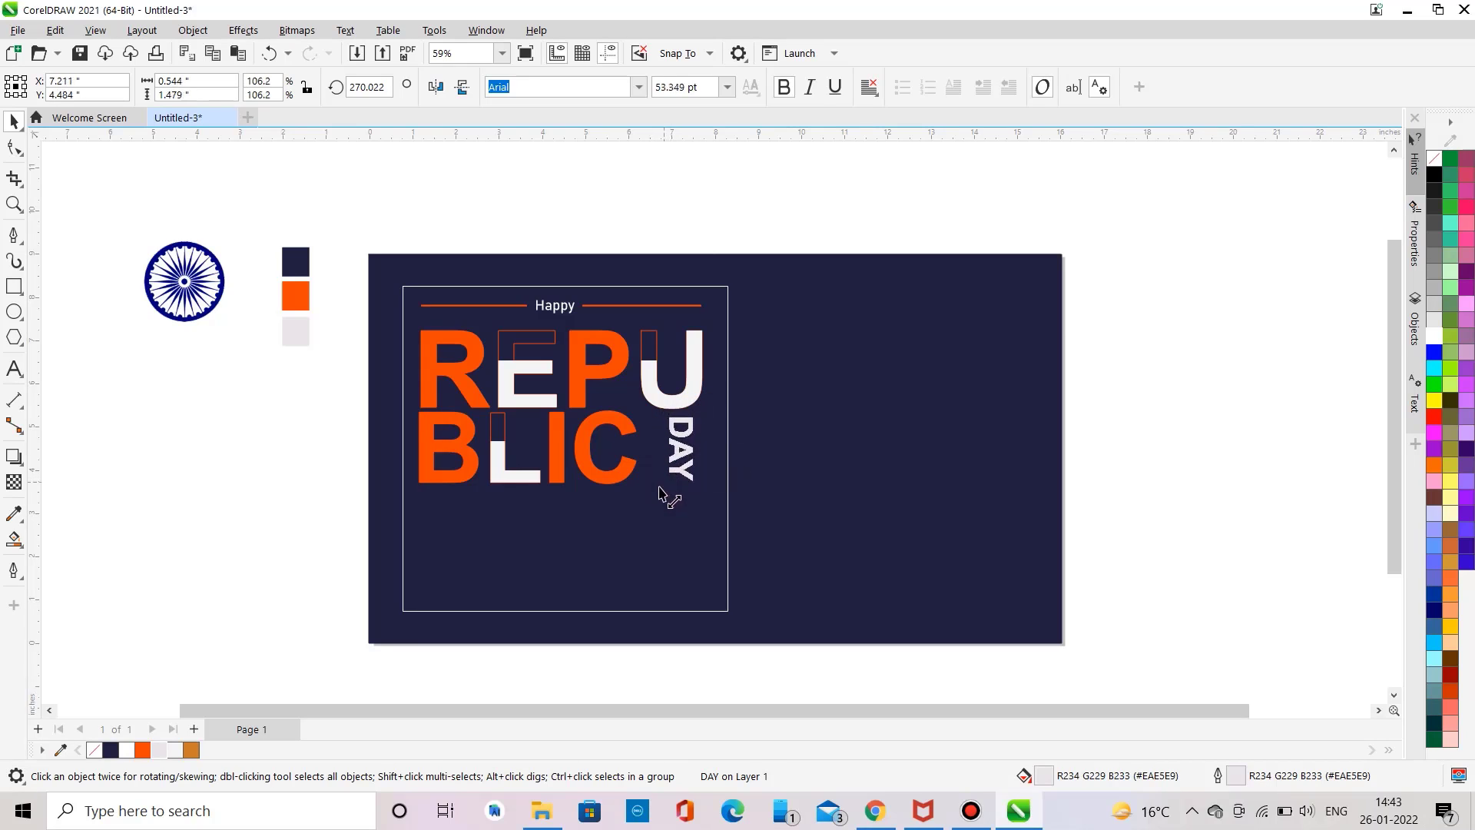
click(109, 459)
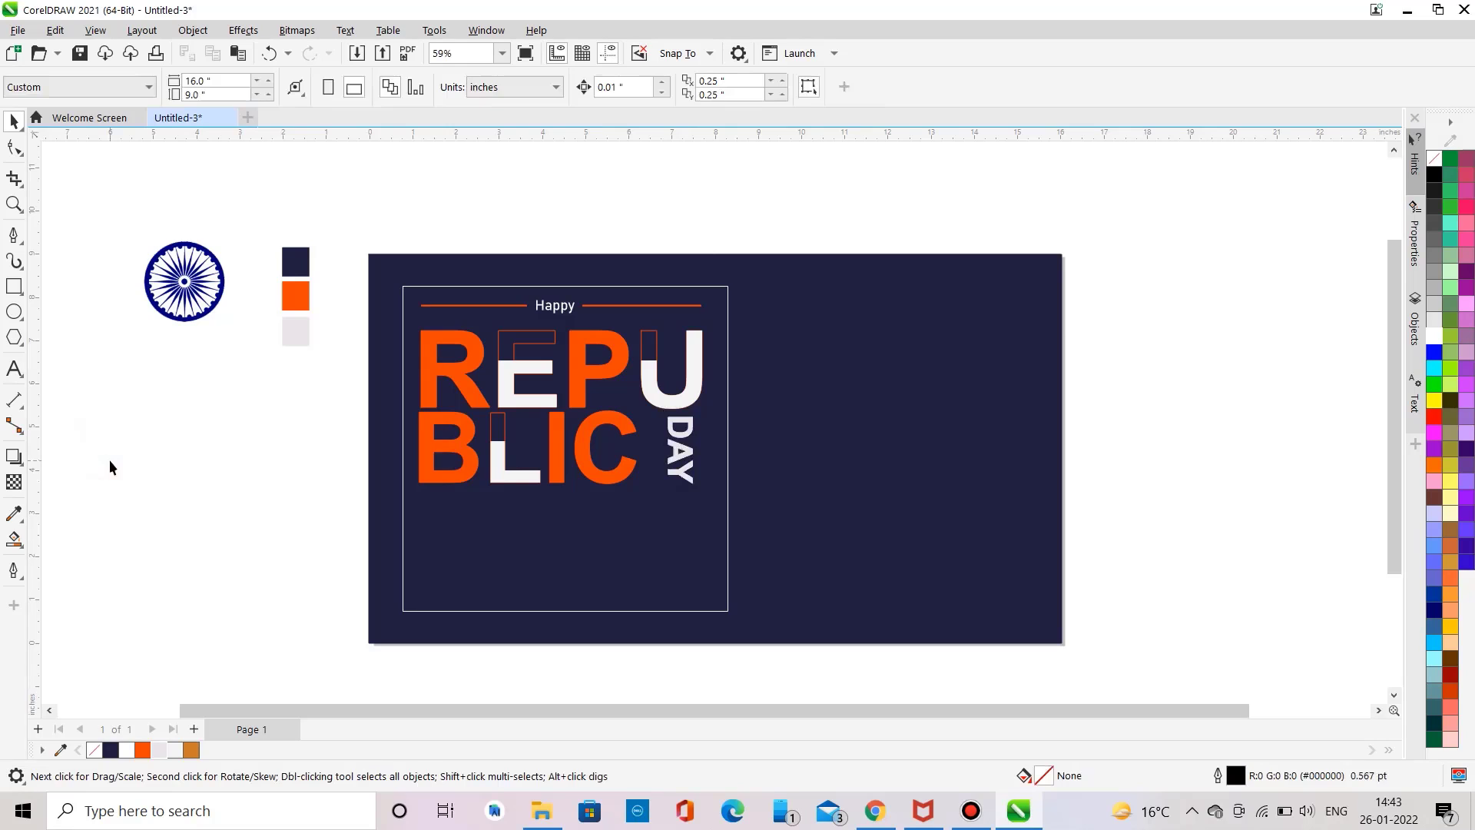
drag(344, 404, 670, 505)
click(301, 456)
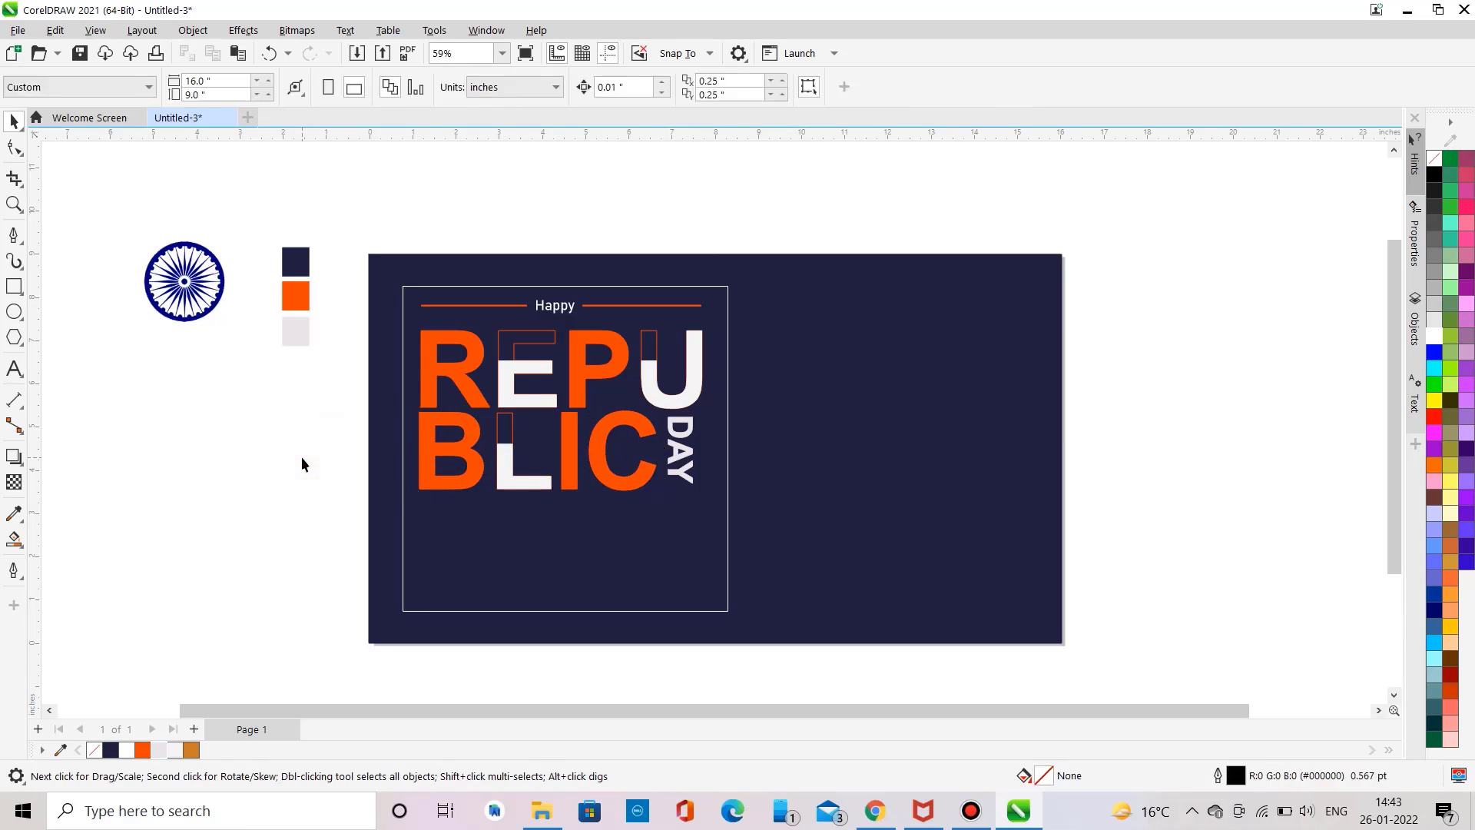
drag(528, 413, 679, 521)
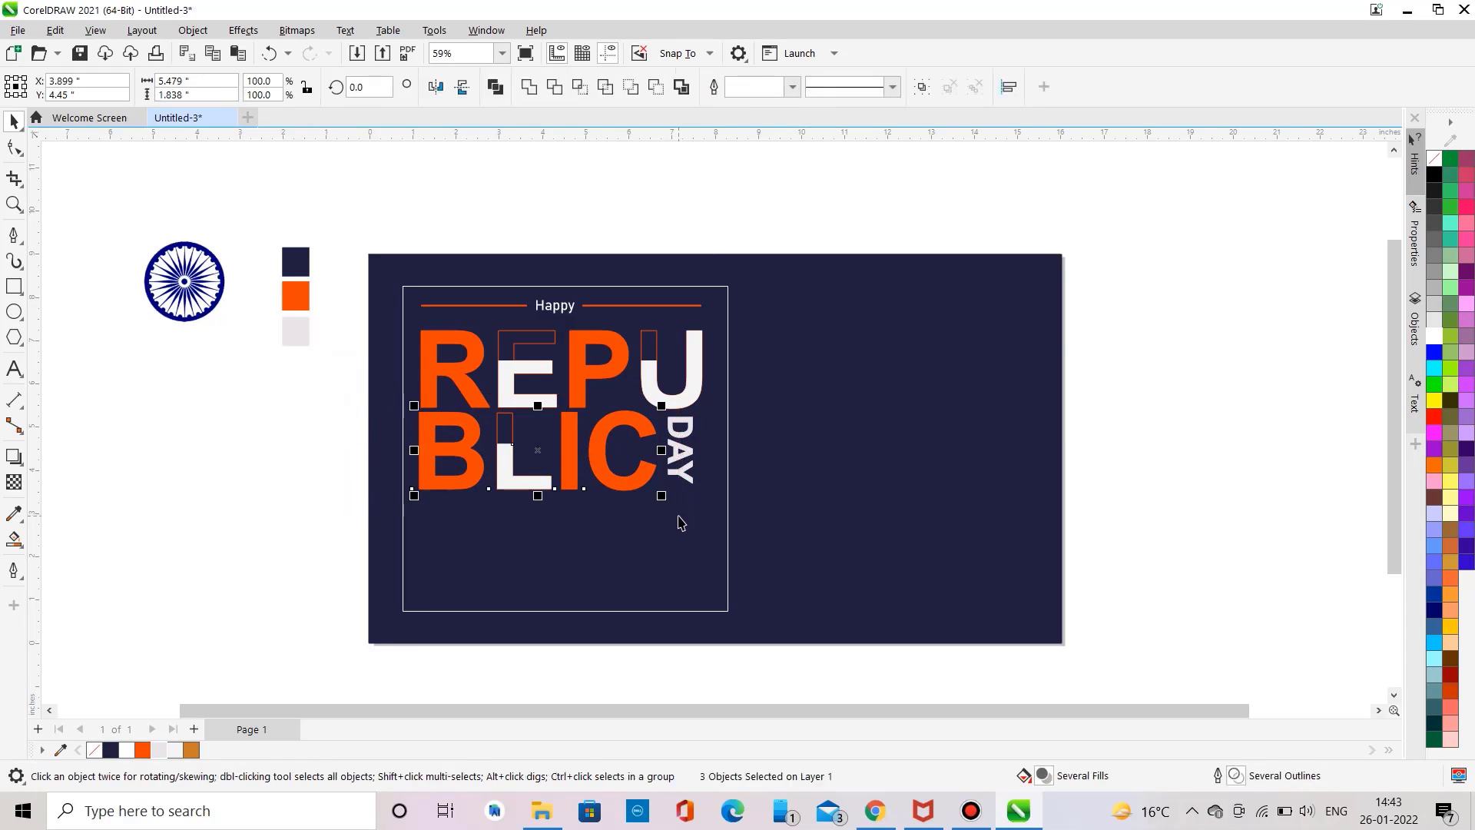
click(292, 473)
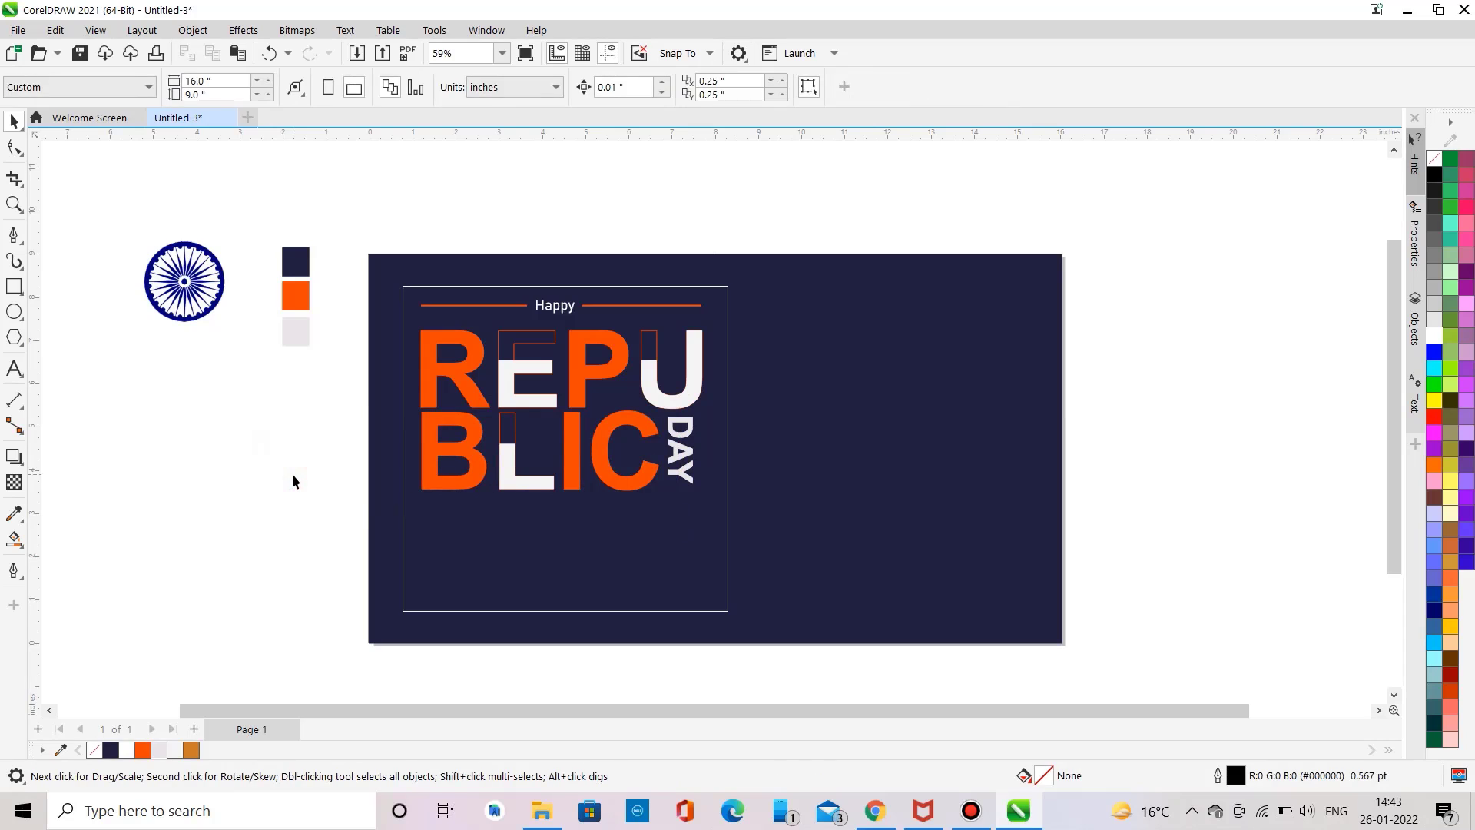
Step: Add 26 text in Bahnschrift, scale it to about 198 pt and place it below BLIC inside the frame
click(11, 373)
click(130, 477)
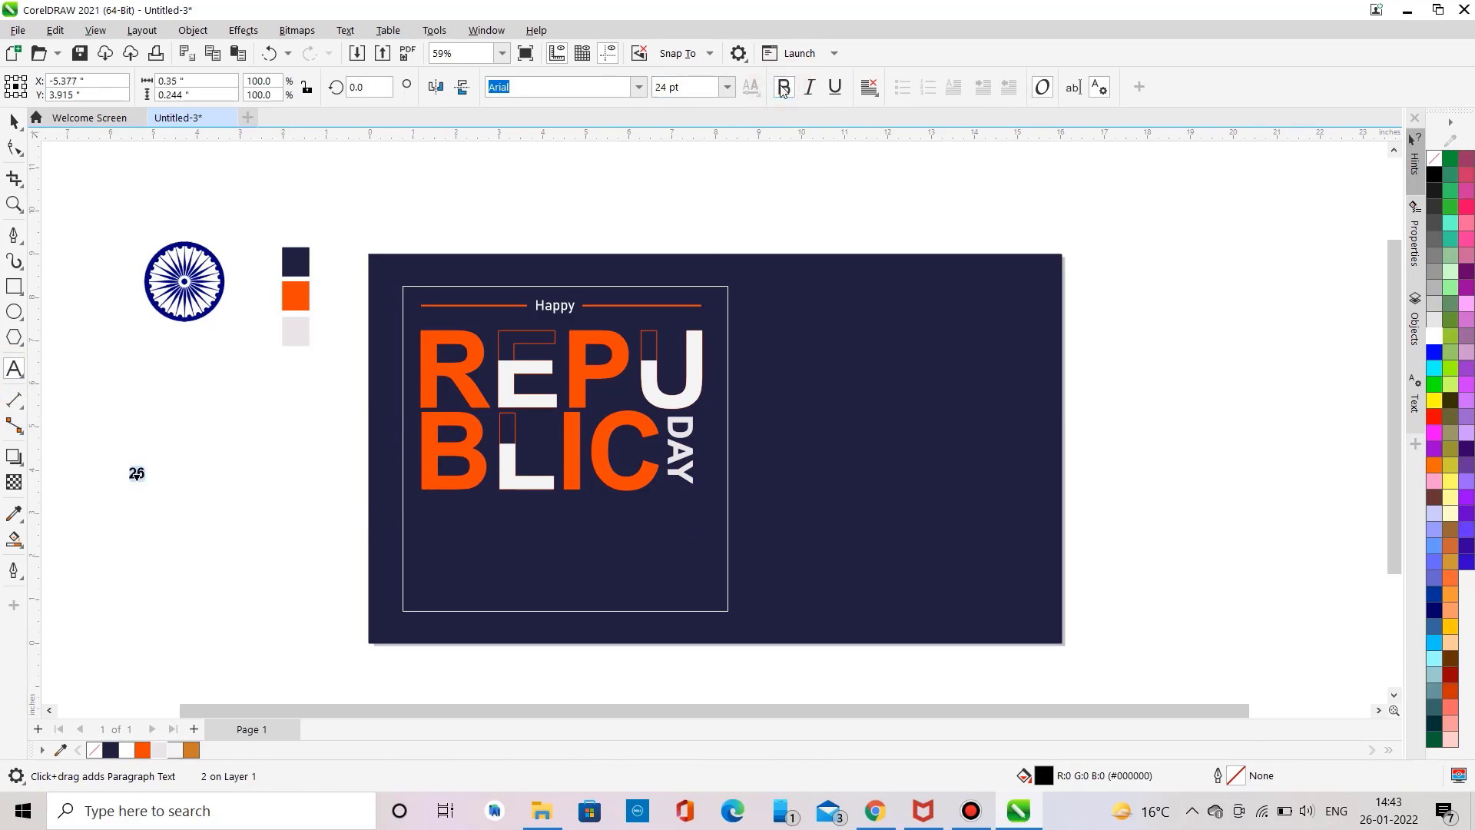
click(638, 87)
click(596, 163)
drag(136, 471, 211, 561)
drag(167, 498, 530, 611)
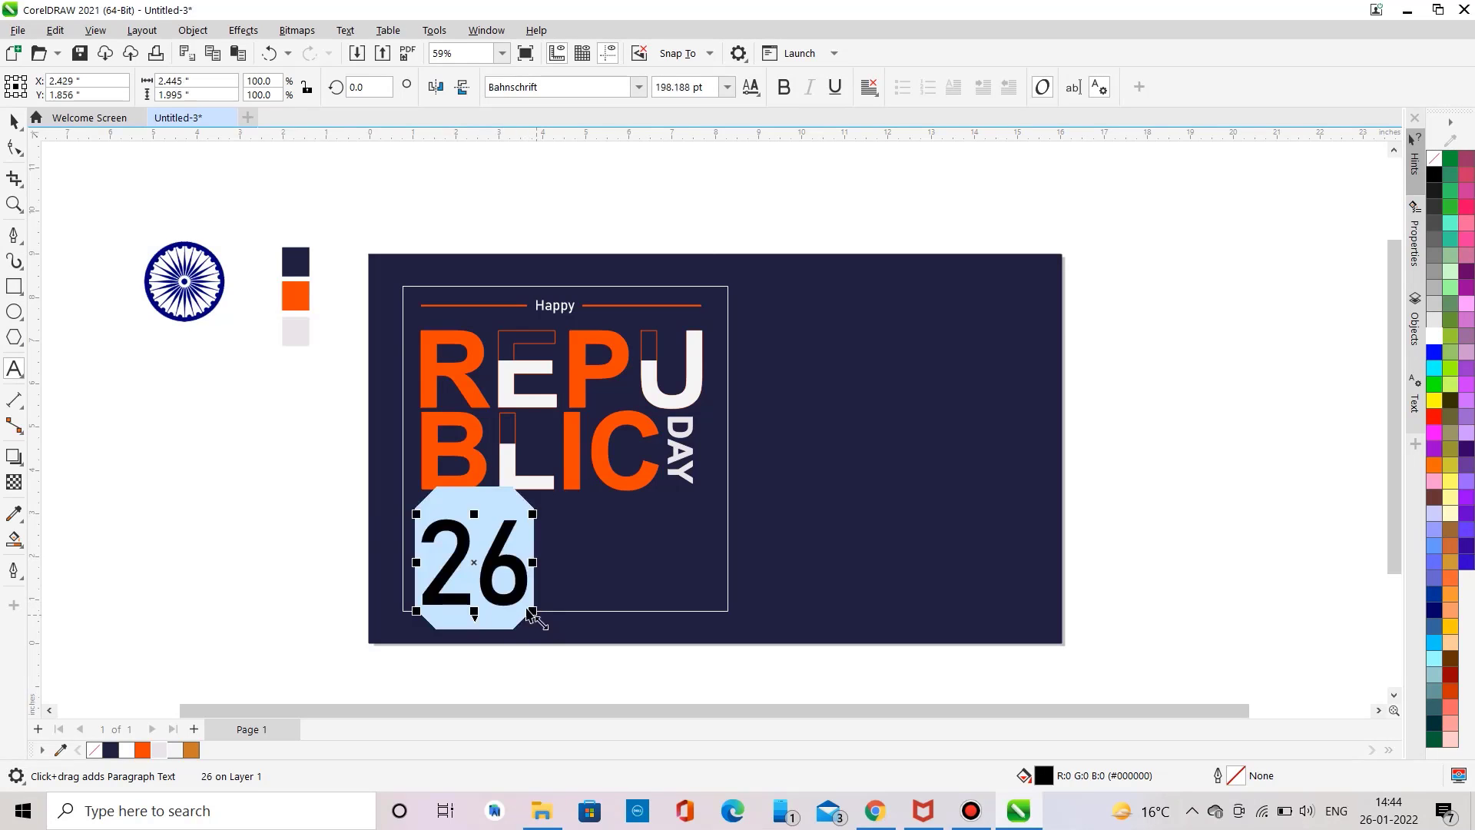
drag(476, 560, 477, 539)
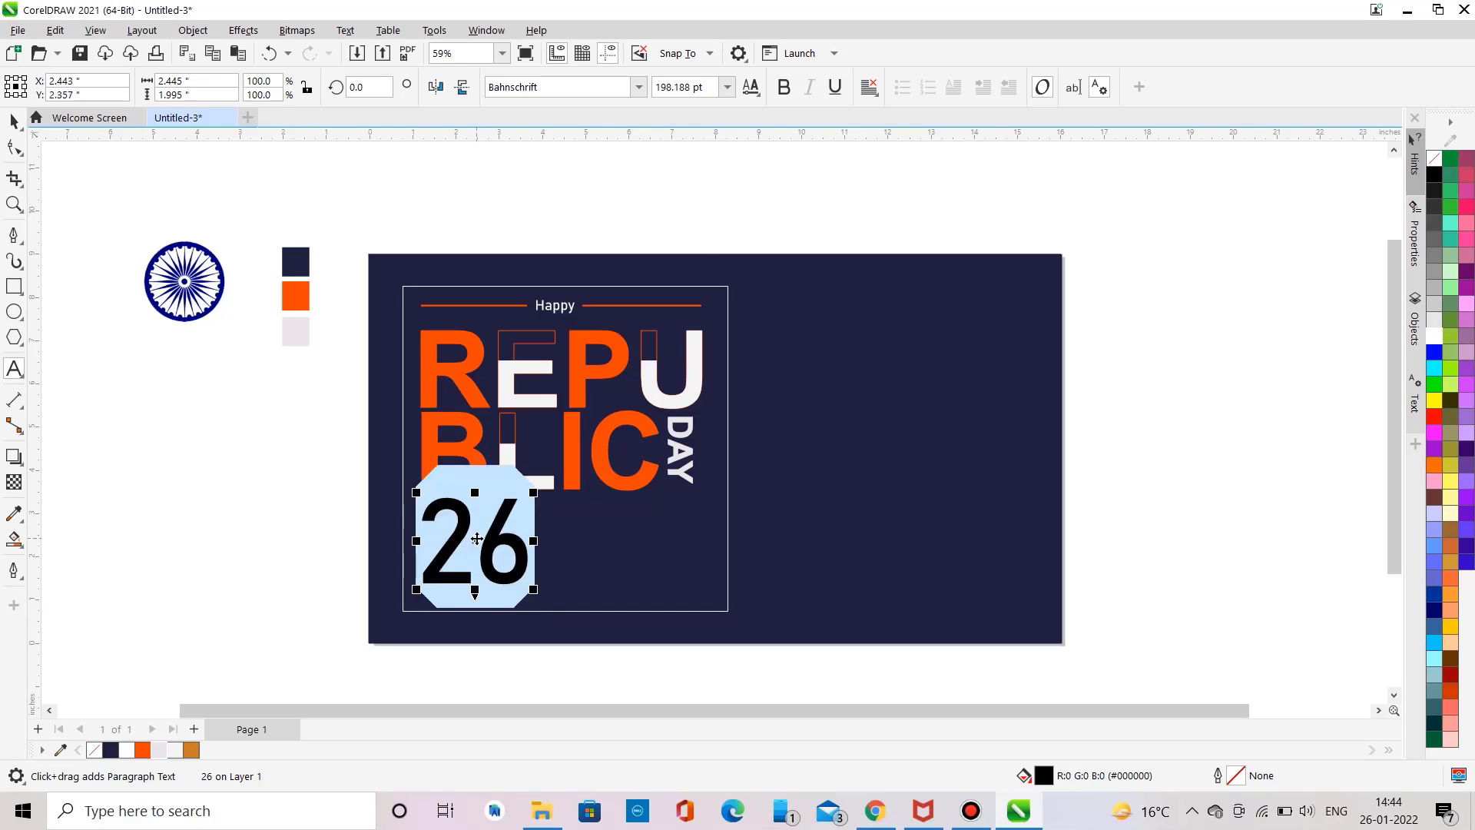
Step: Nudge the 26 slightly left and fill it with the light swatch colour
click(726, 87)
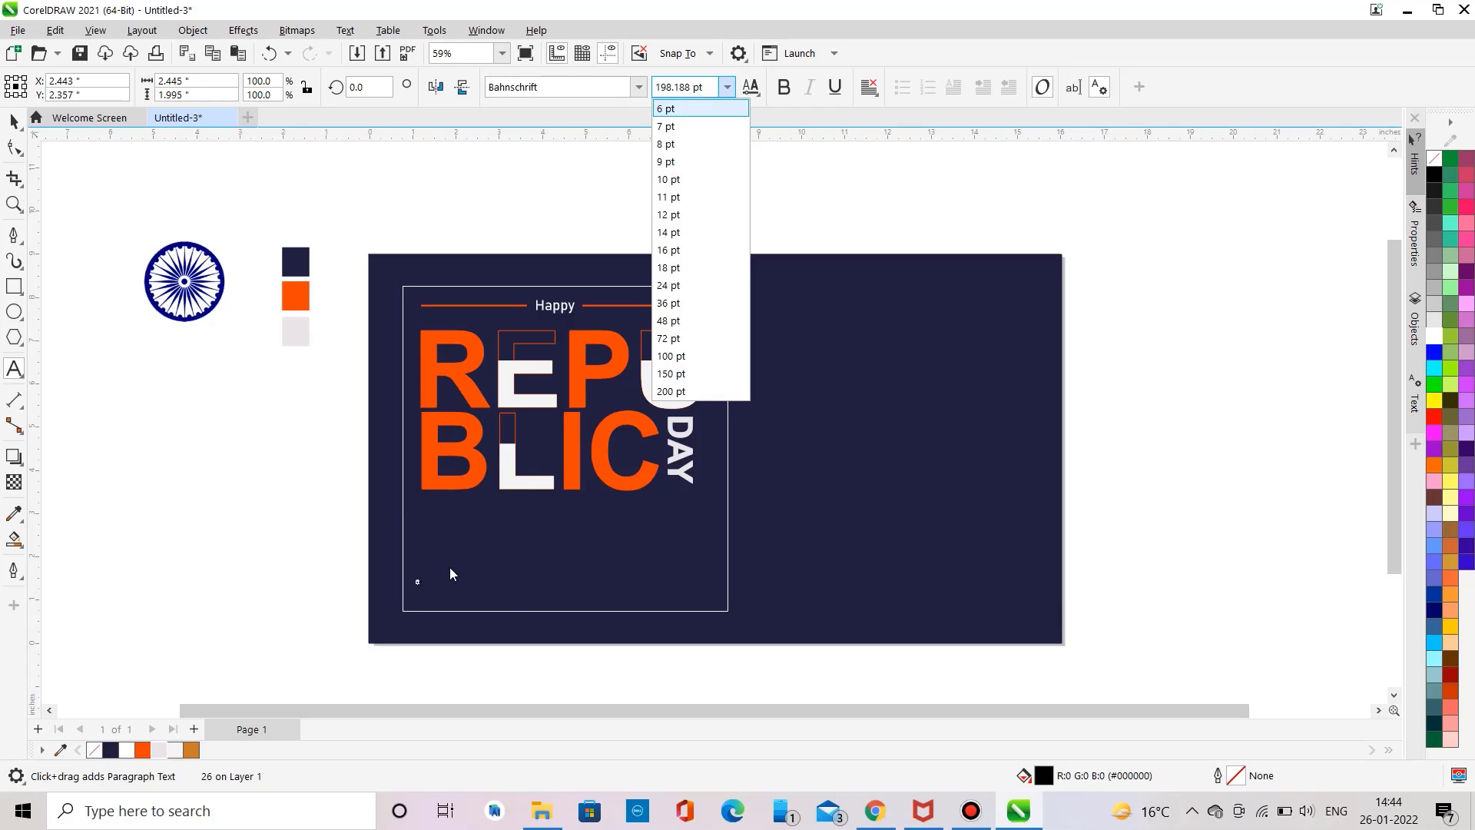
key(Escape)
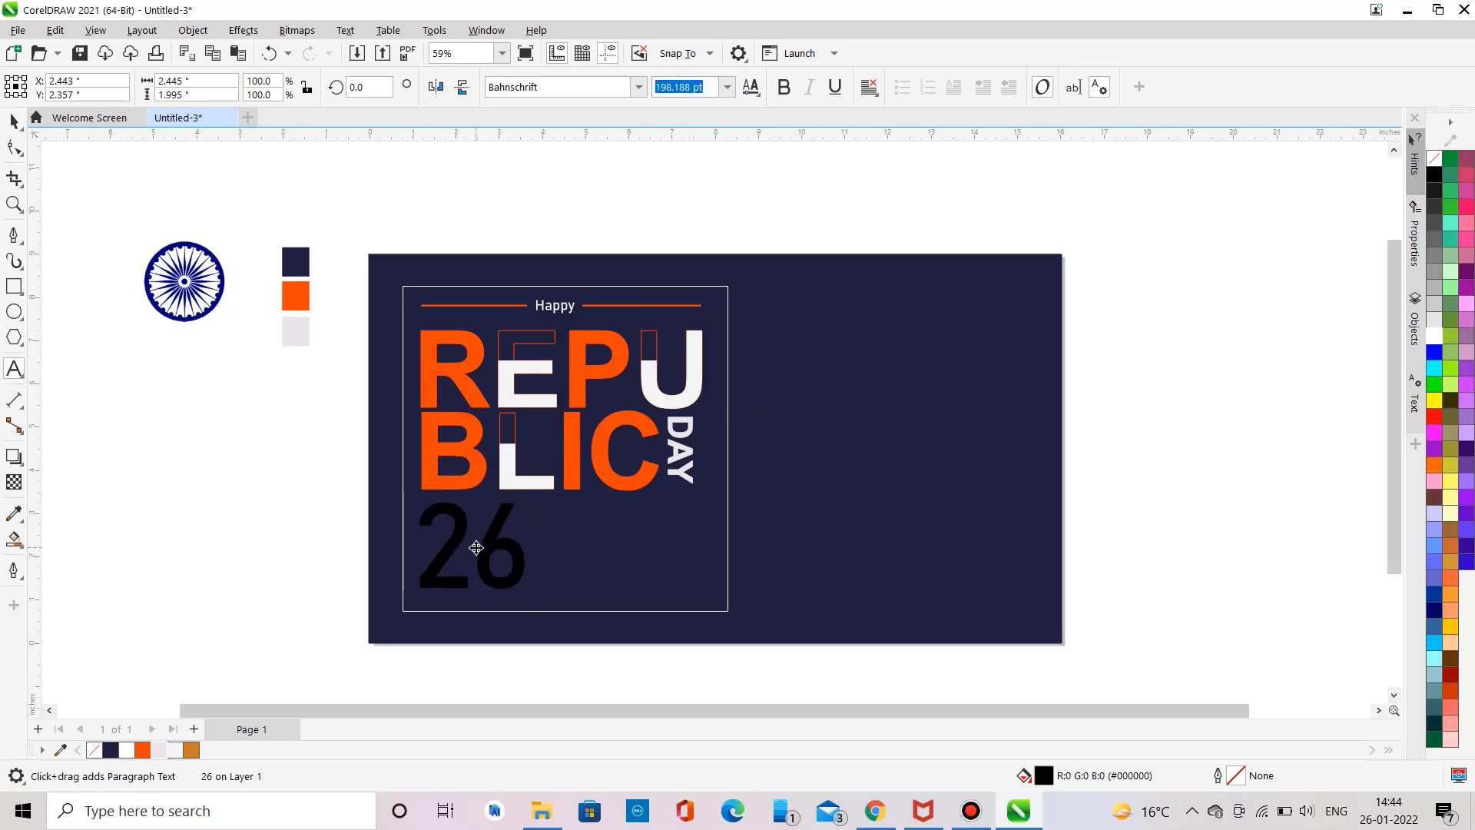
drag(476, 550, 472, 551)
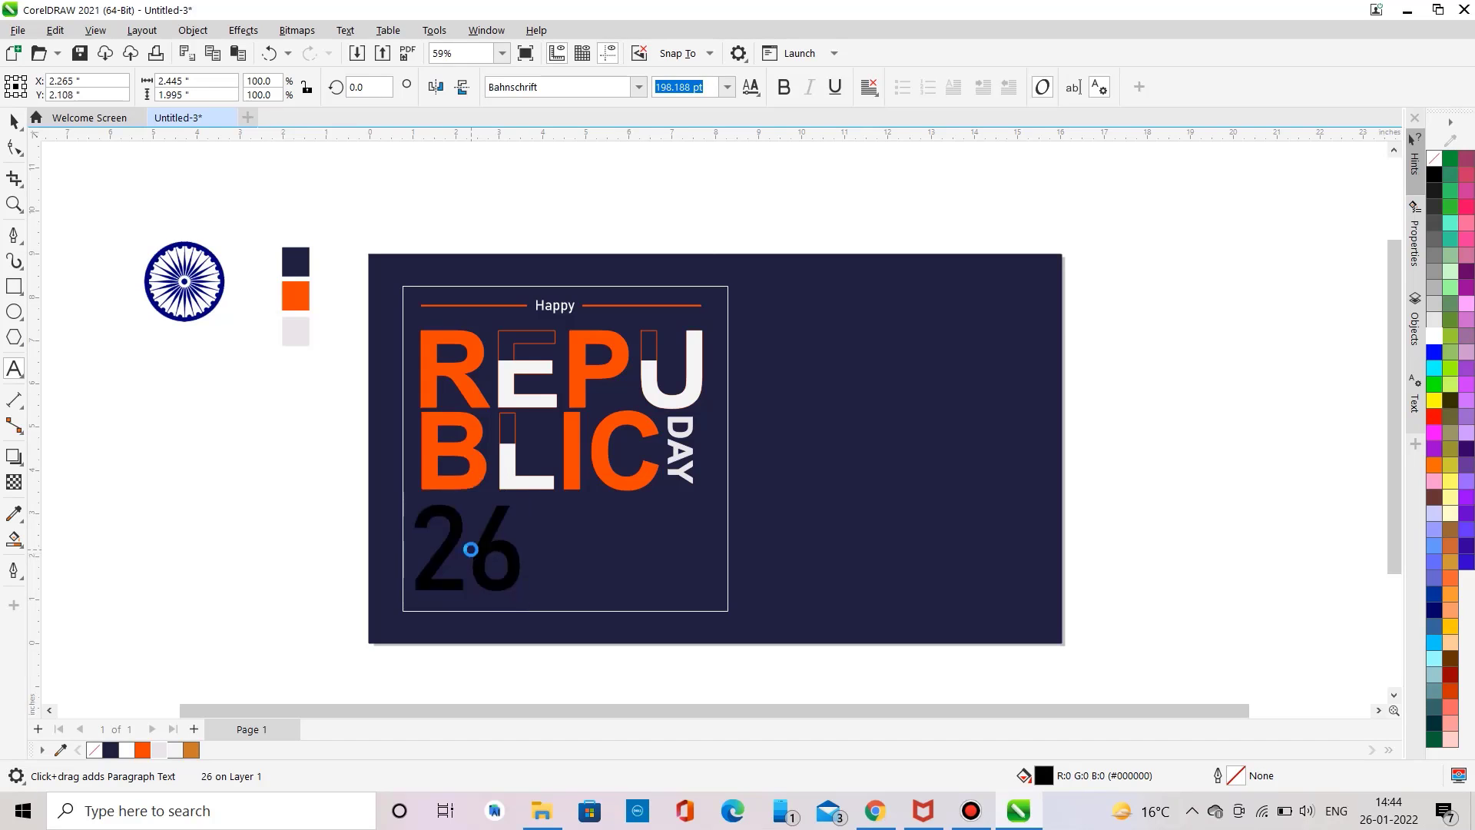
click(14, 120)
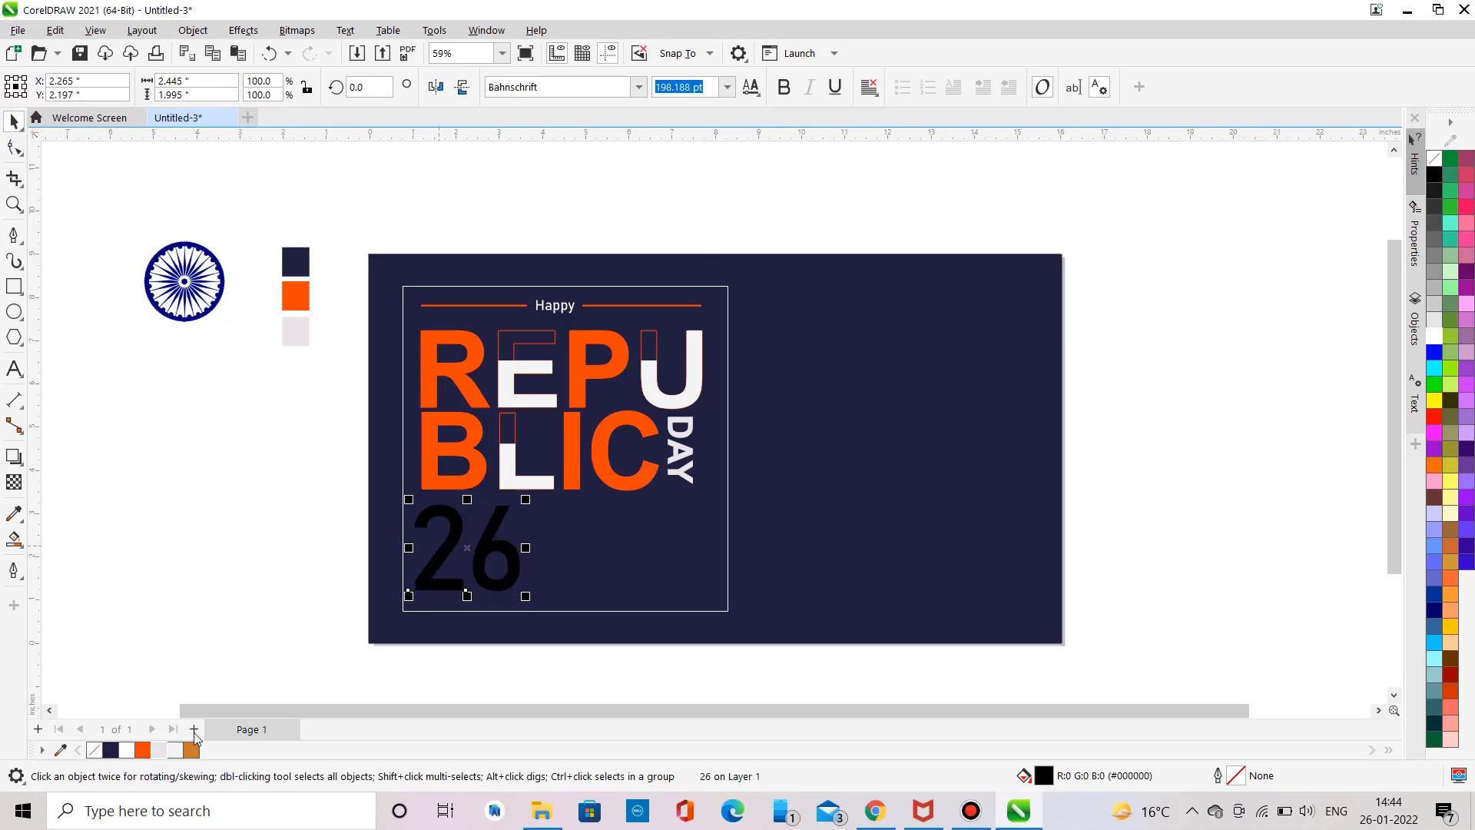
click(161, 749)
click(166, 412)
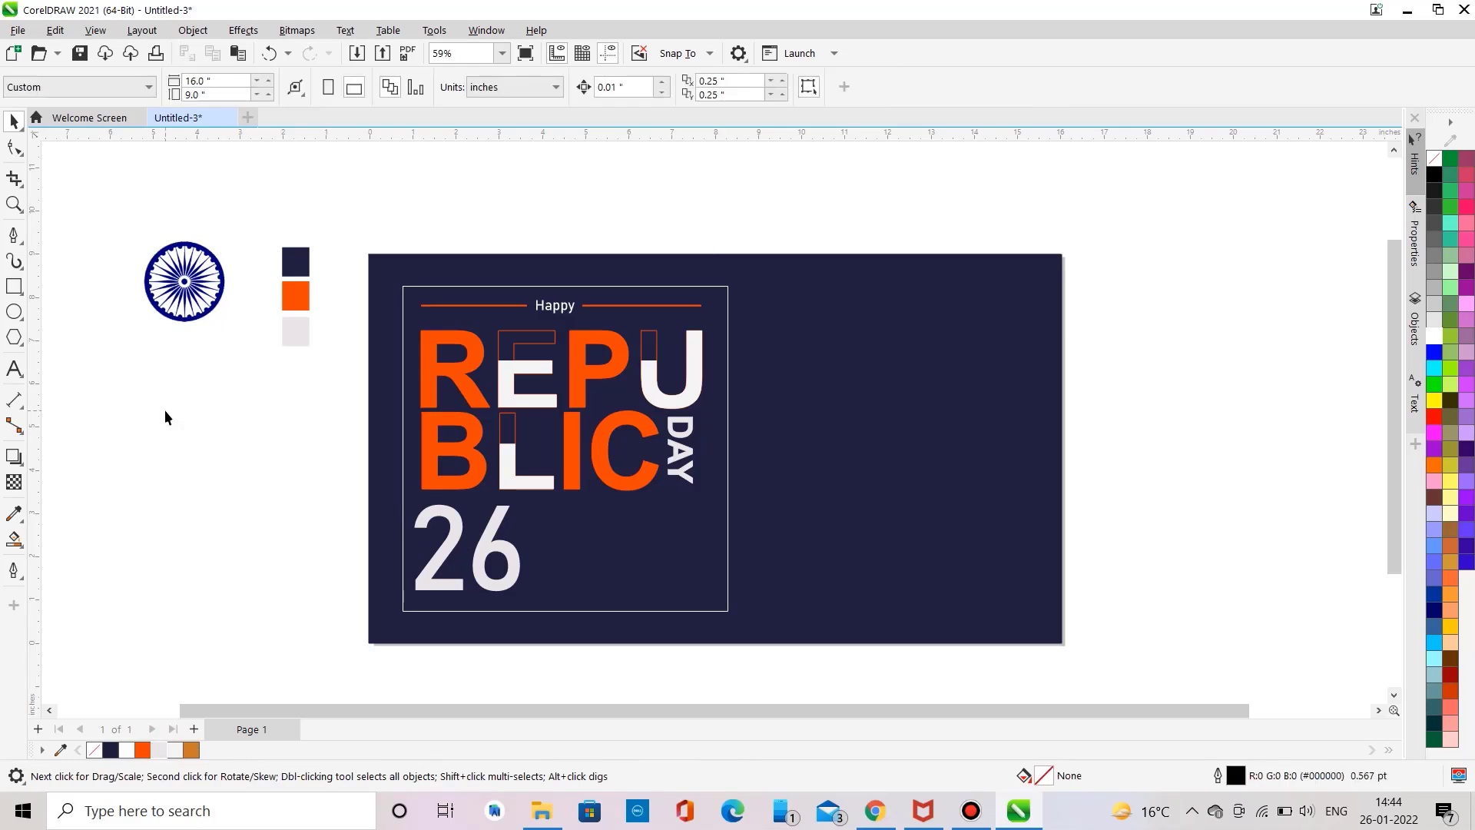
Step: Draw a horizontal line about 2.5 in long under 26 and give it an orange 3 pt outline
click(13, 234)
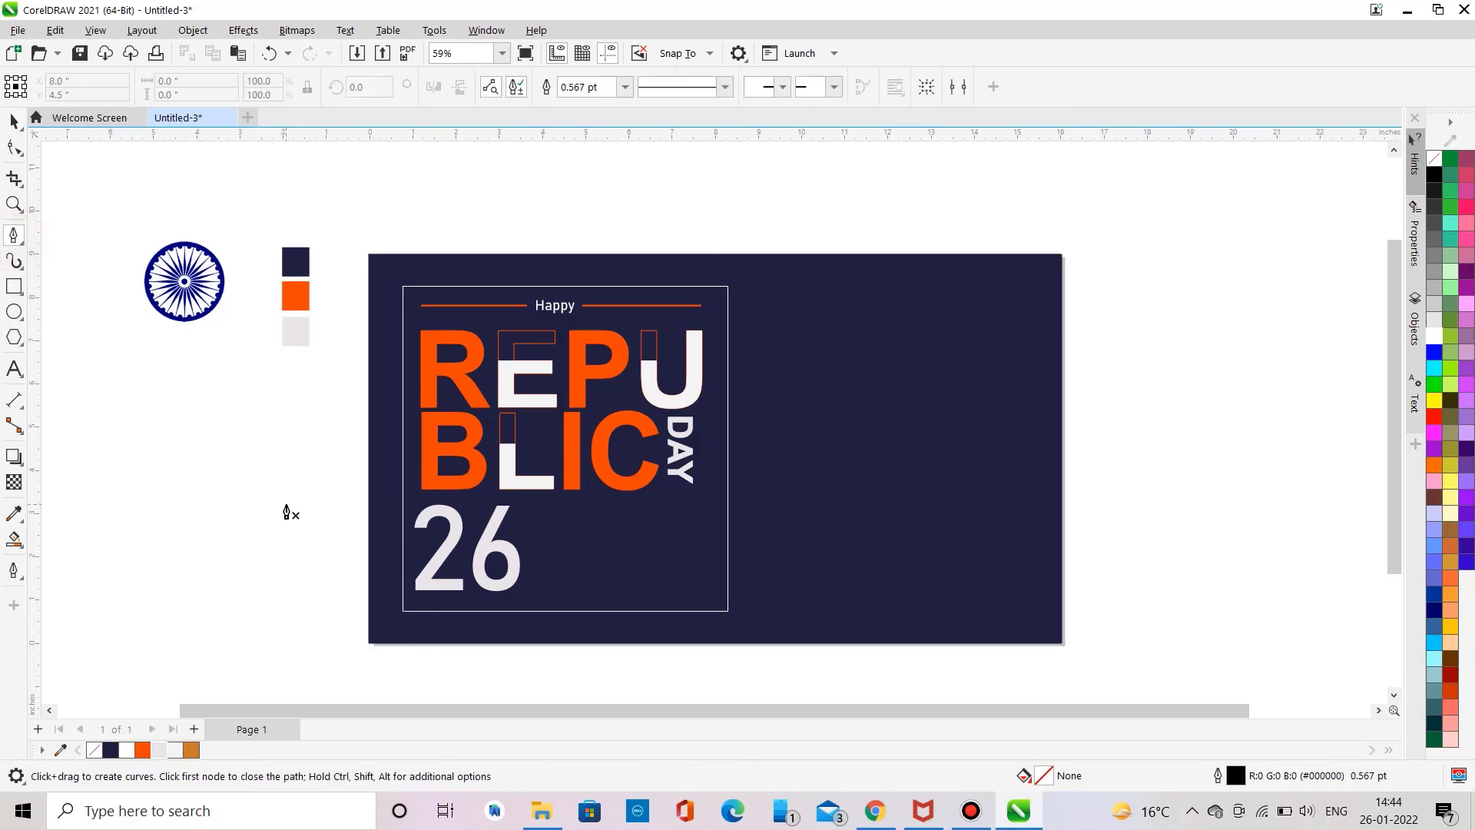
click(415, 600)
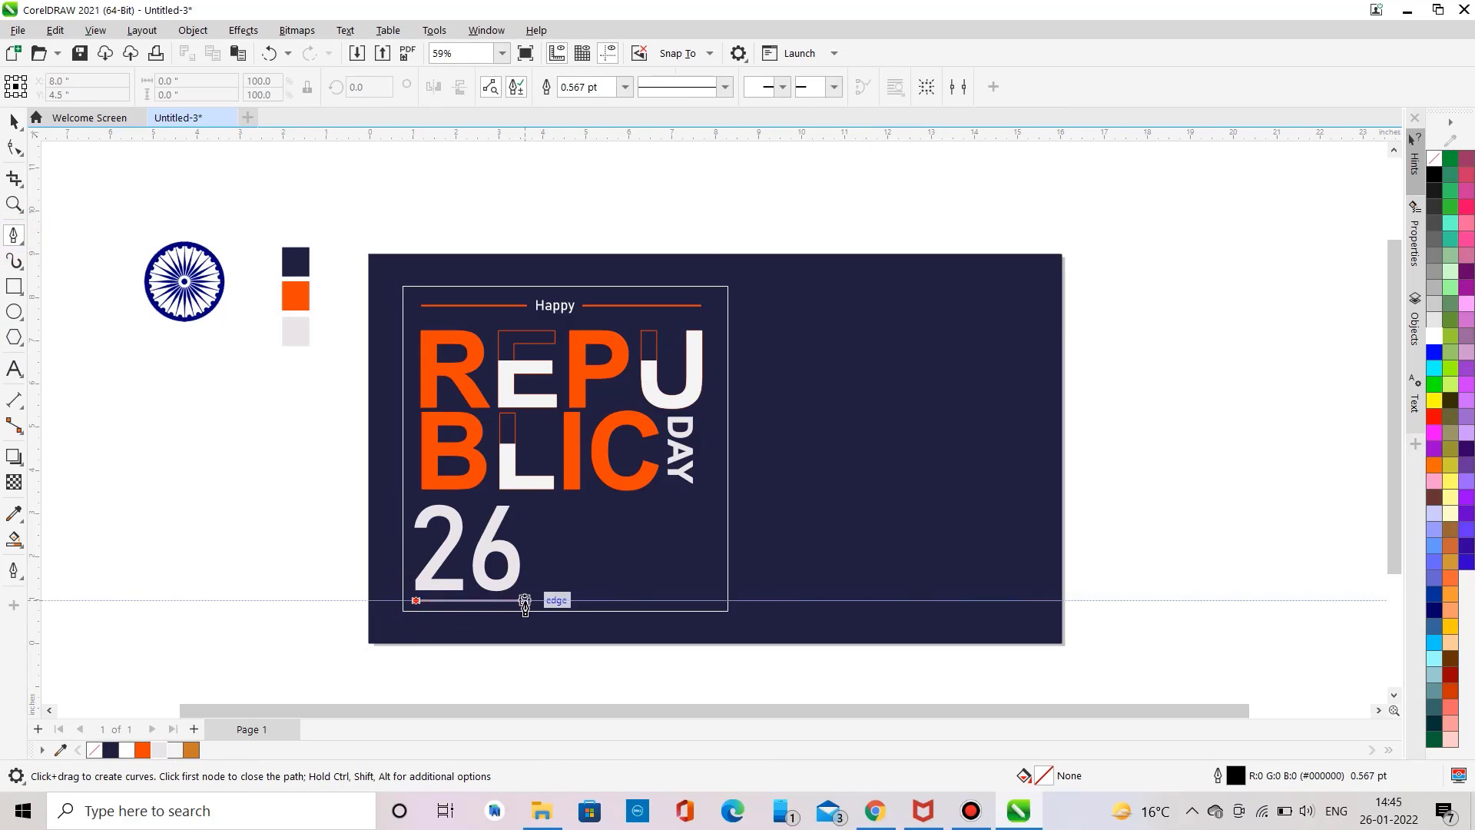
double_click(525, 600)
click(143, 750)
right_click(143, 750)
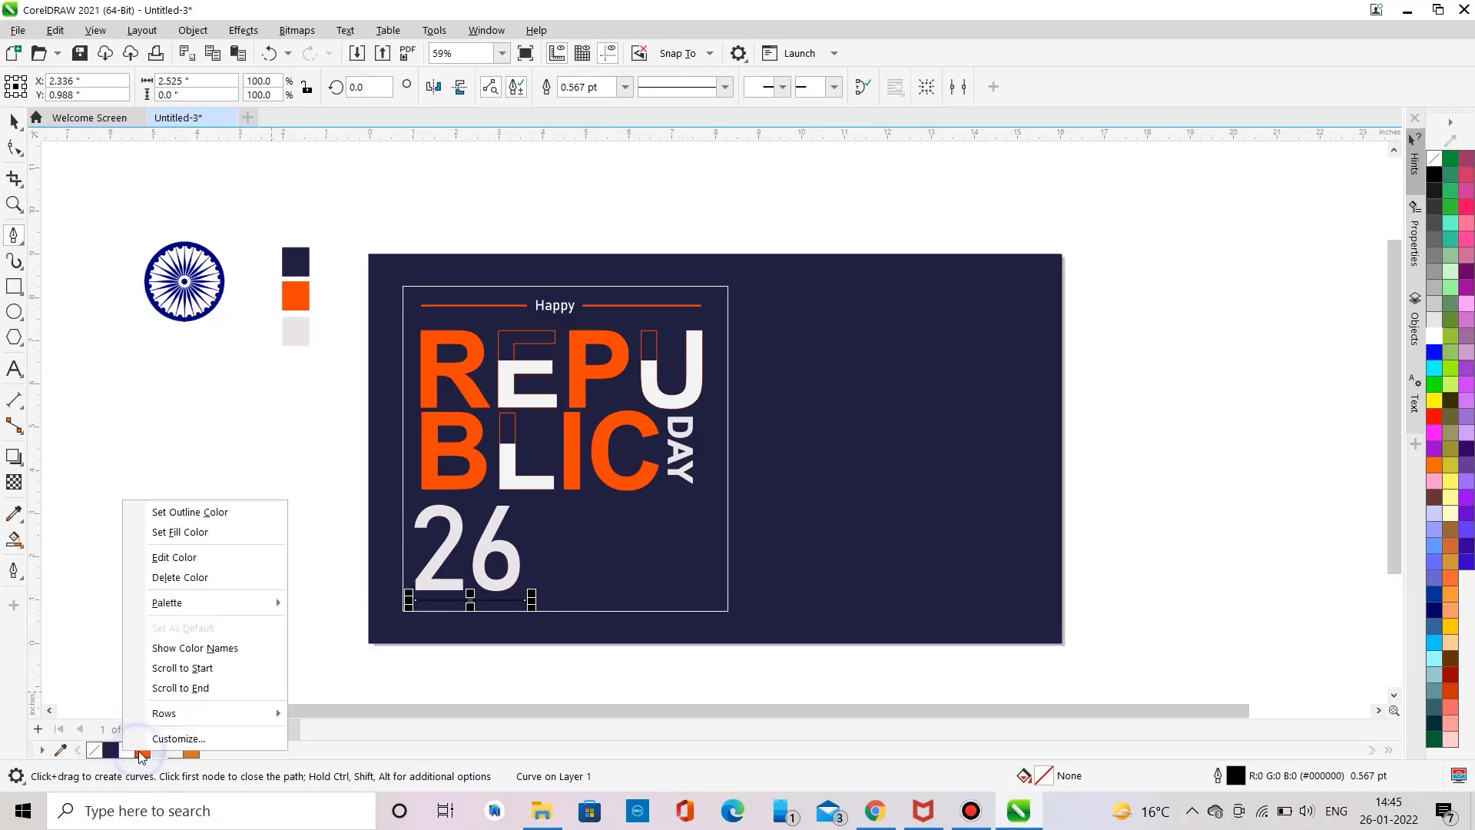
click(175, 512)
click(624, 86)
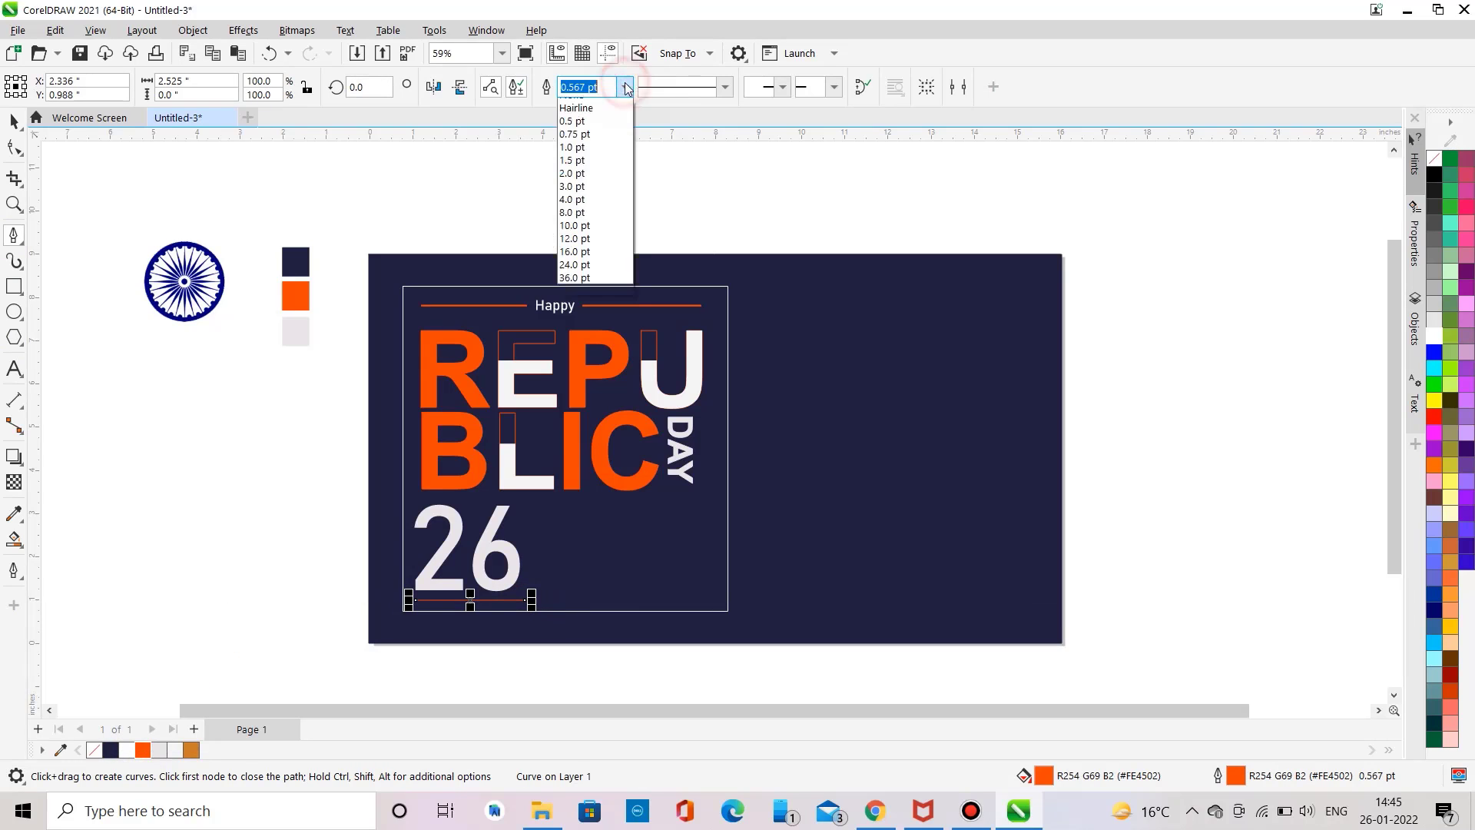
click(599, 198)
click(14, 121)
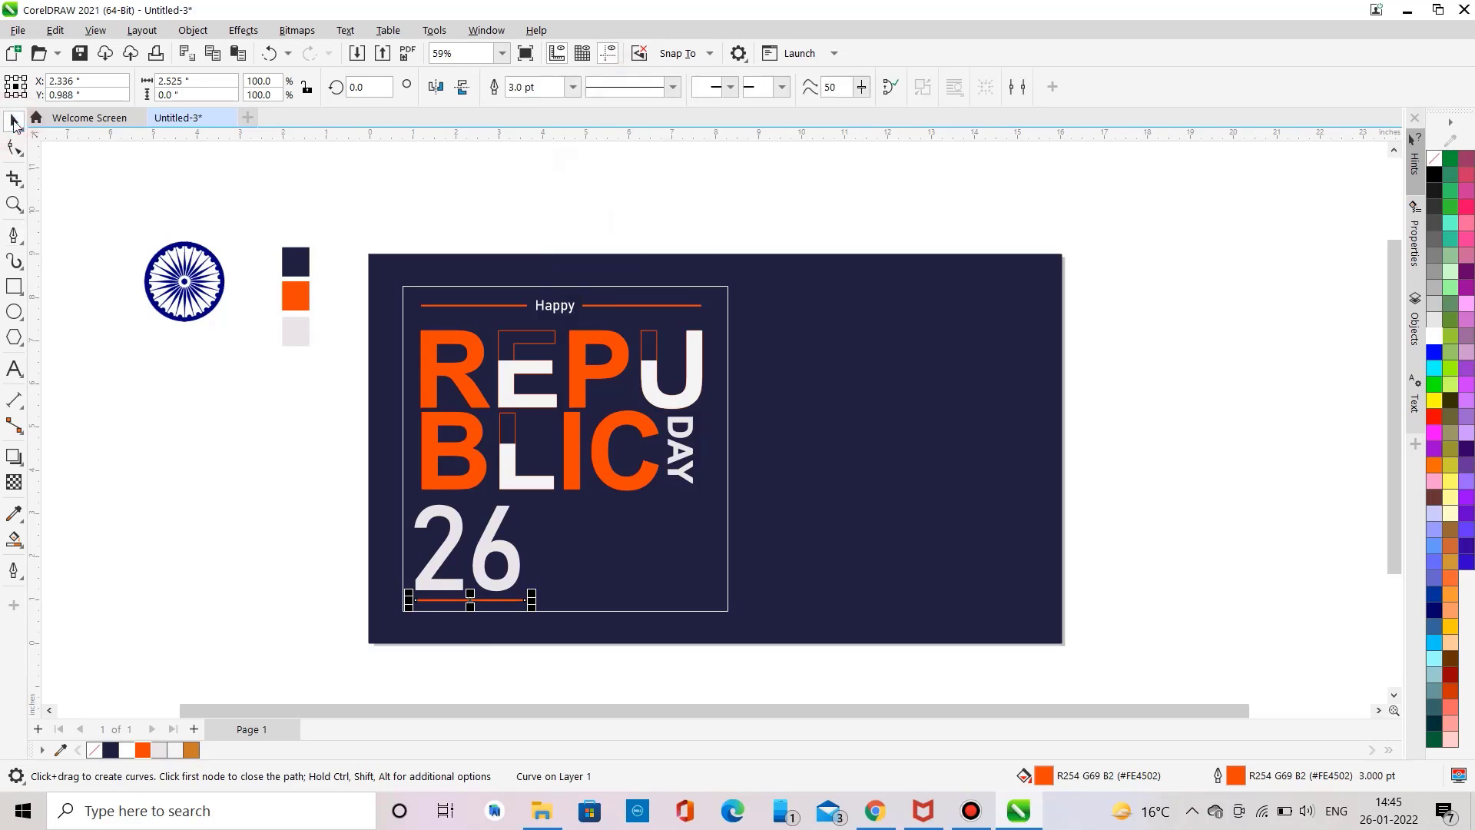
click(136, 458)
Step: Draw a shorter horizontal line about 1.9 in long right of 26 with an orange 3 pt outline
click(13, 235)
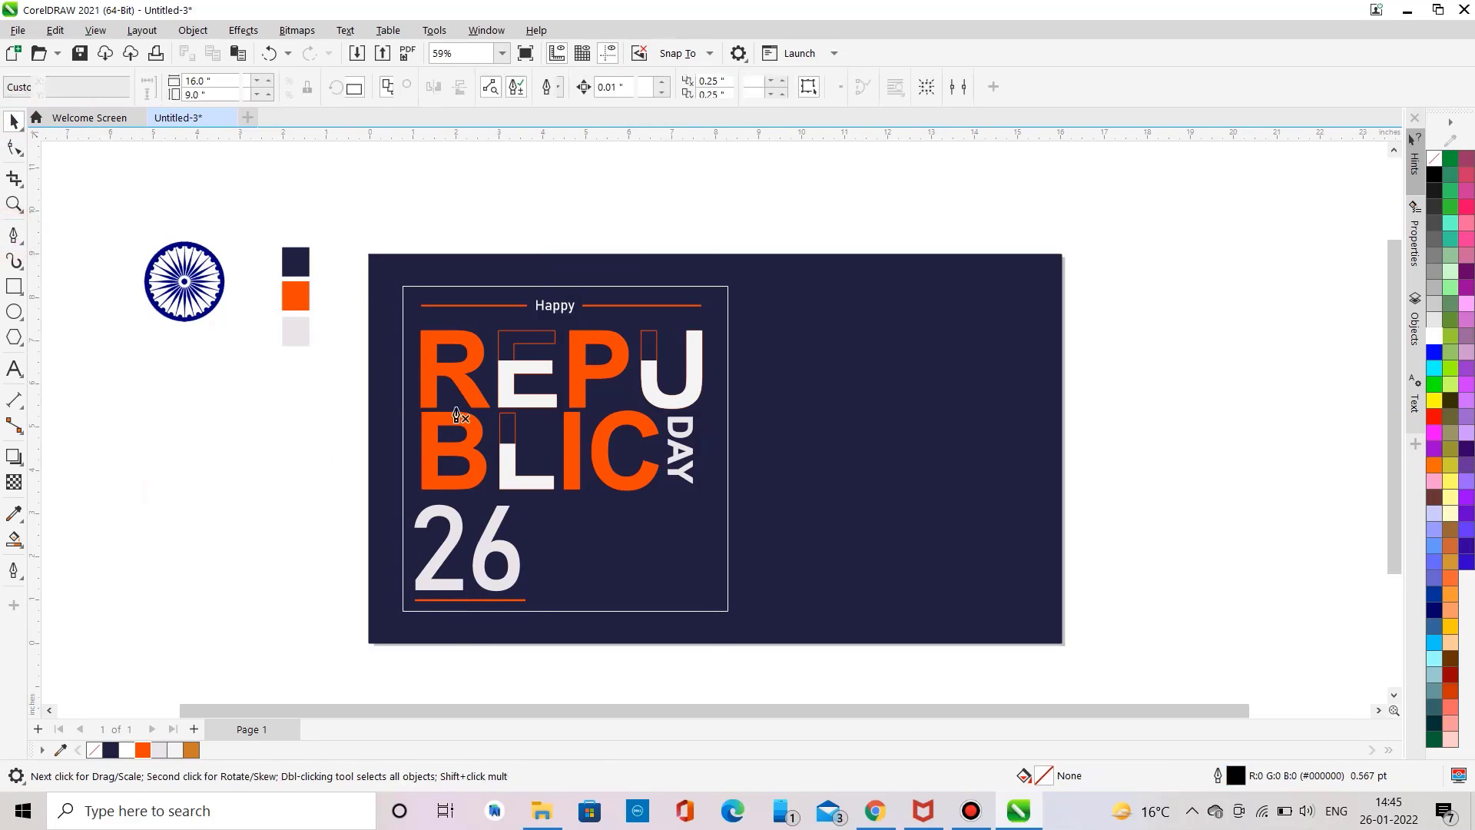
click(572, 529)
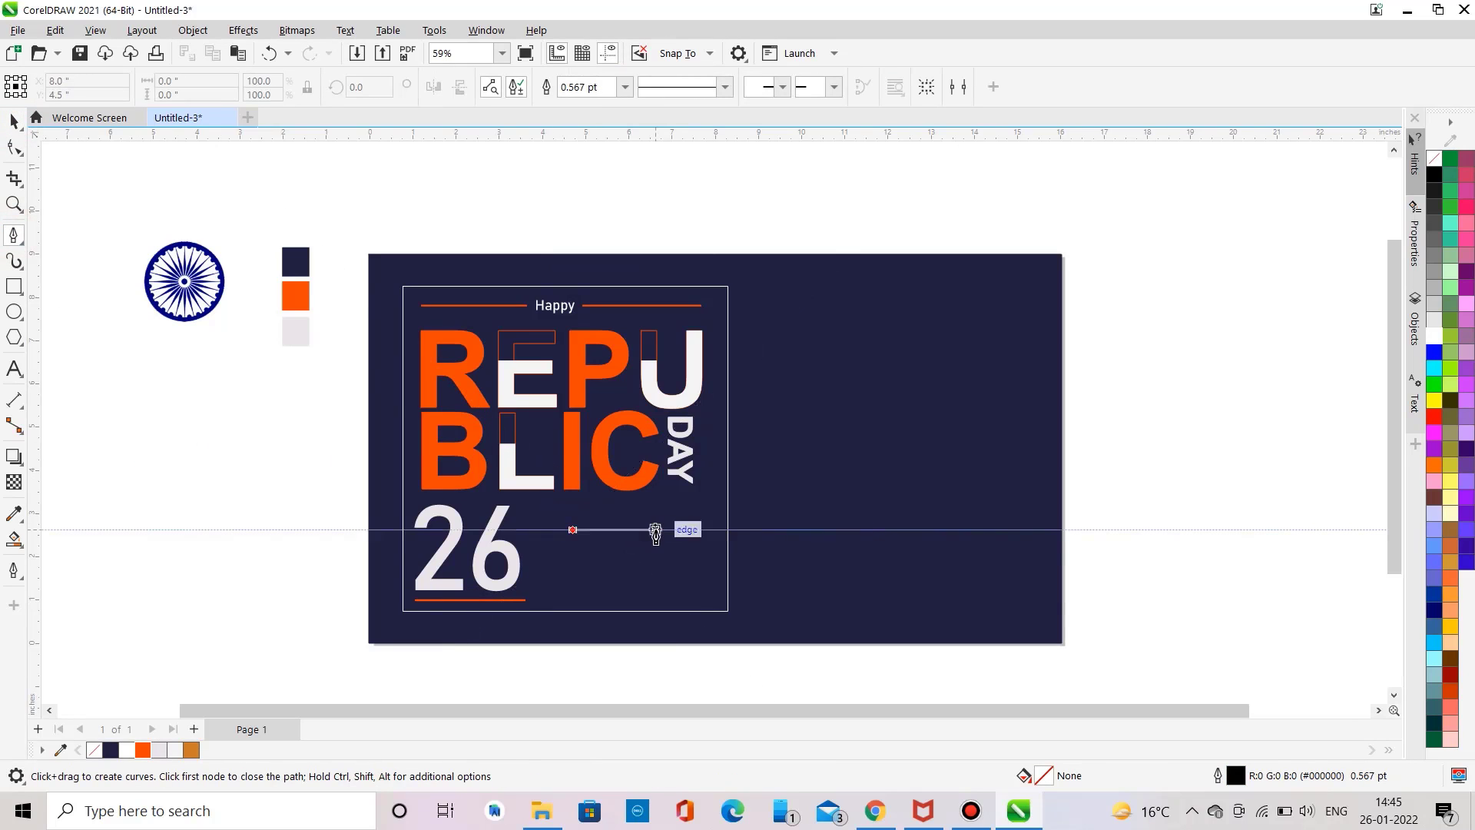
double_click(655, 529)
right_click(127, 750)
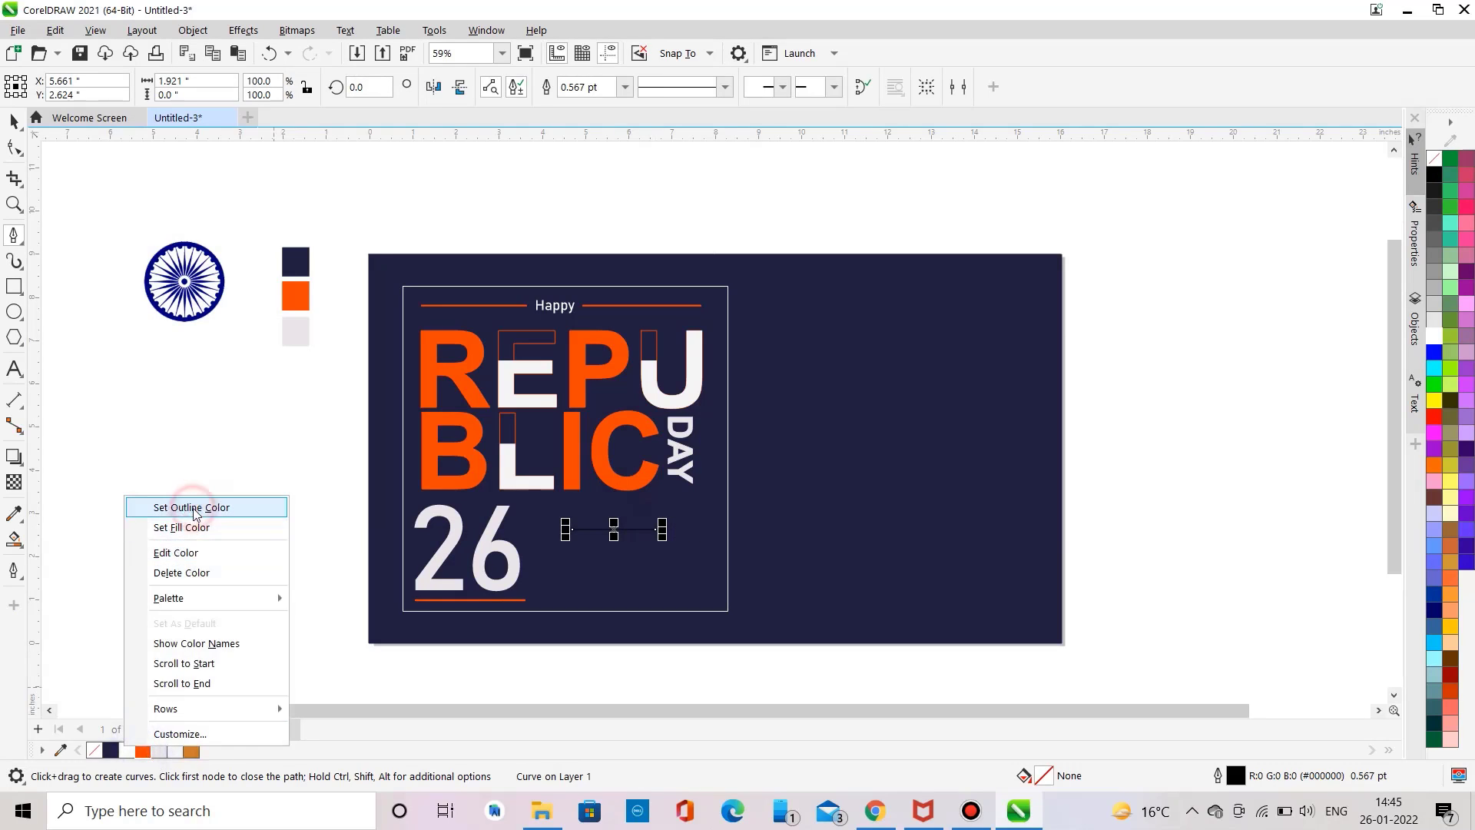
click(189, 507)
click(625, 87)
click(590, 197)
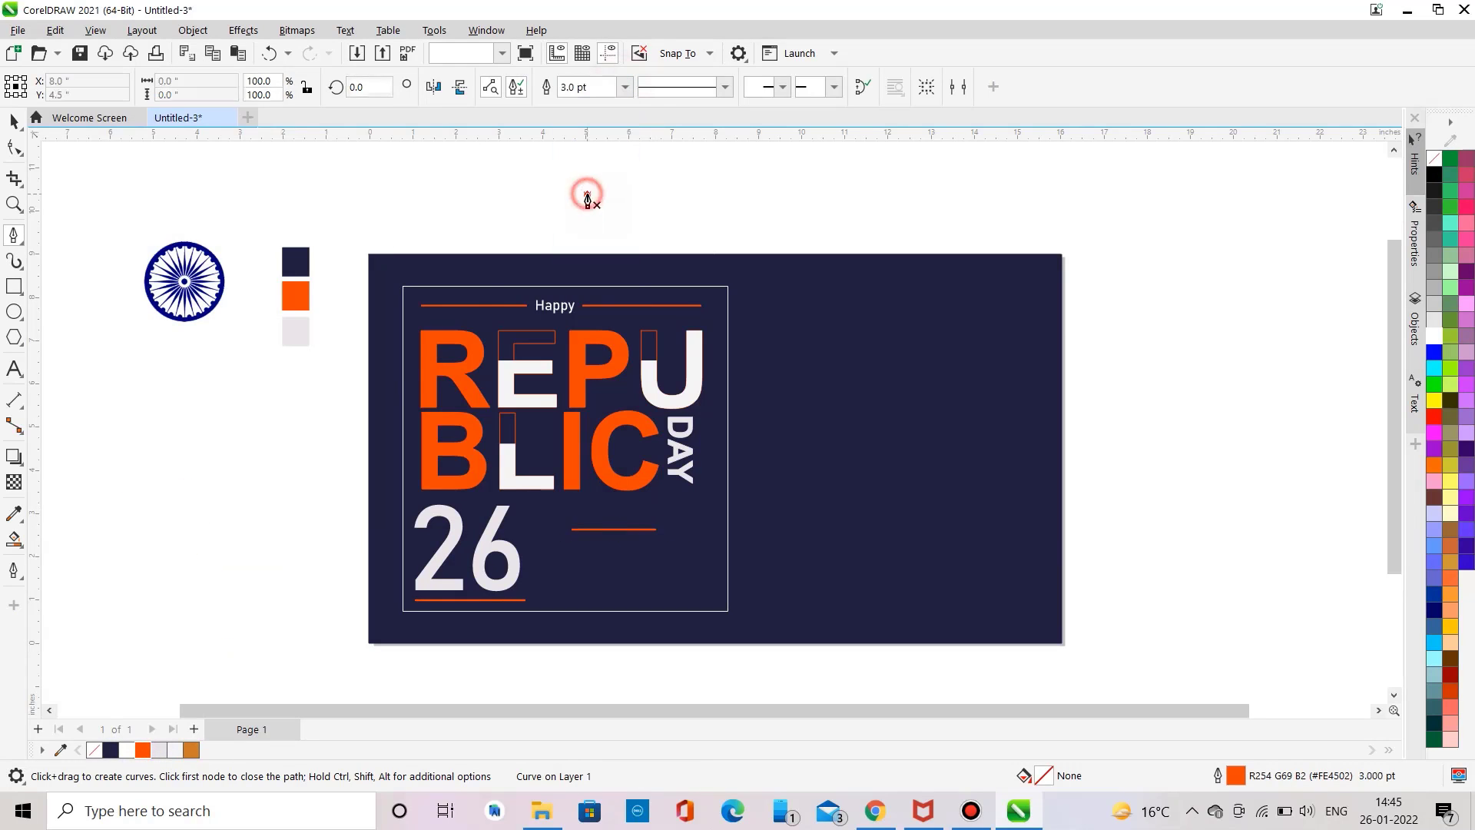
Step: Add JANUARY text above the short orange line and fill it with the light swatch colour
click(14, 369)
click(127, 439)
text(J)
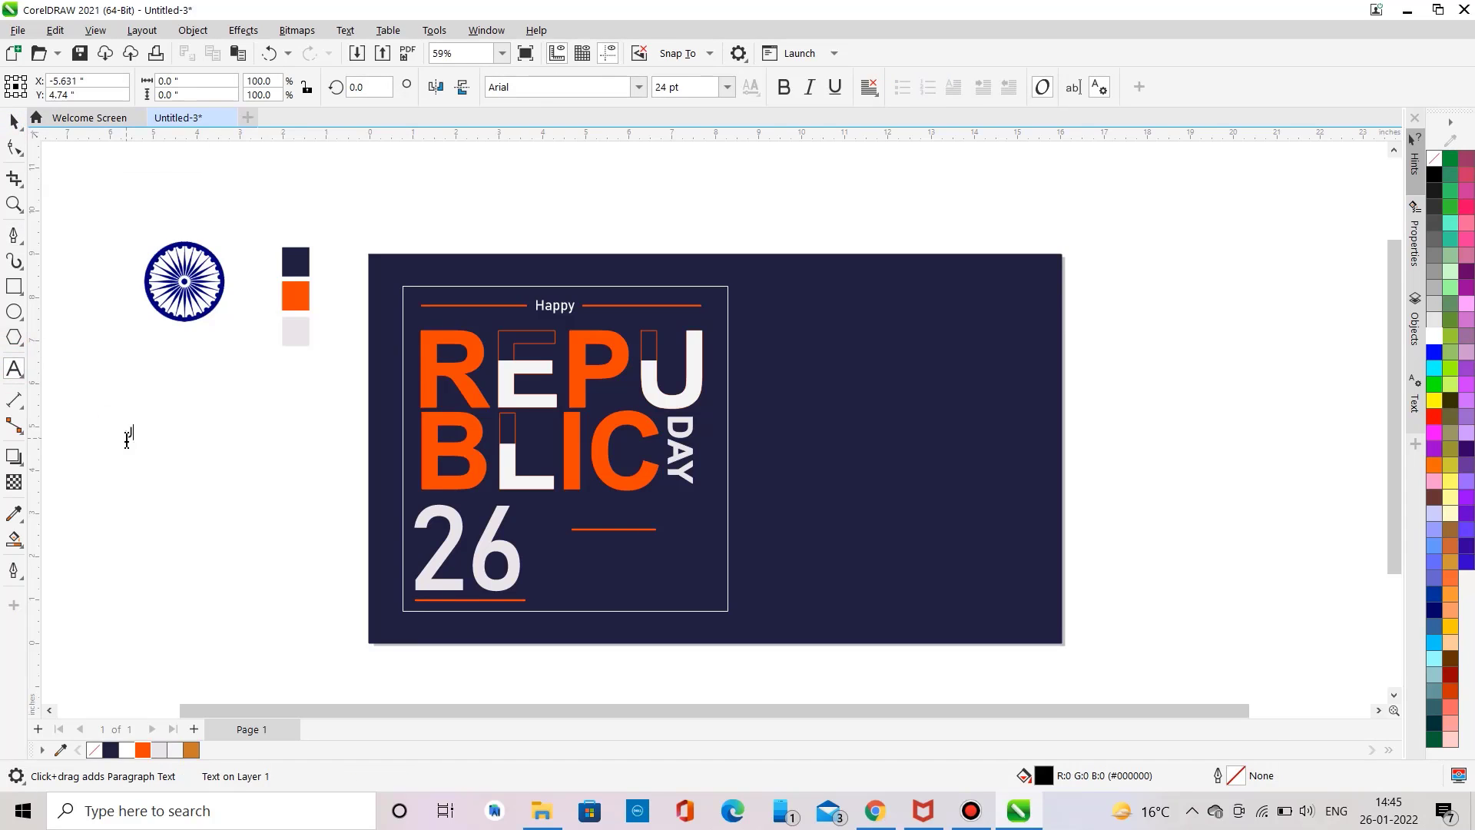
text(ANUARY)
key(ctrl+a)
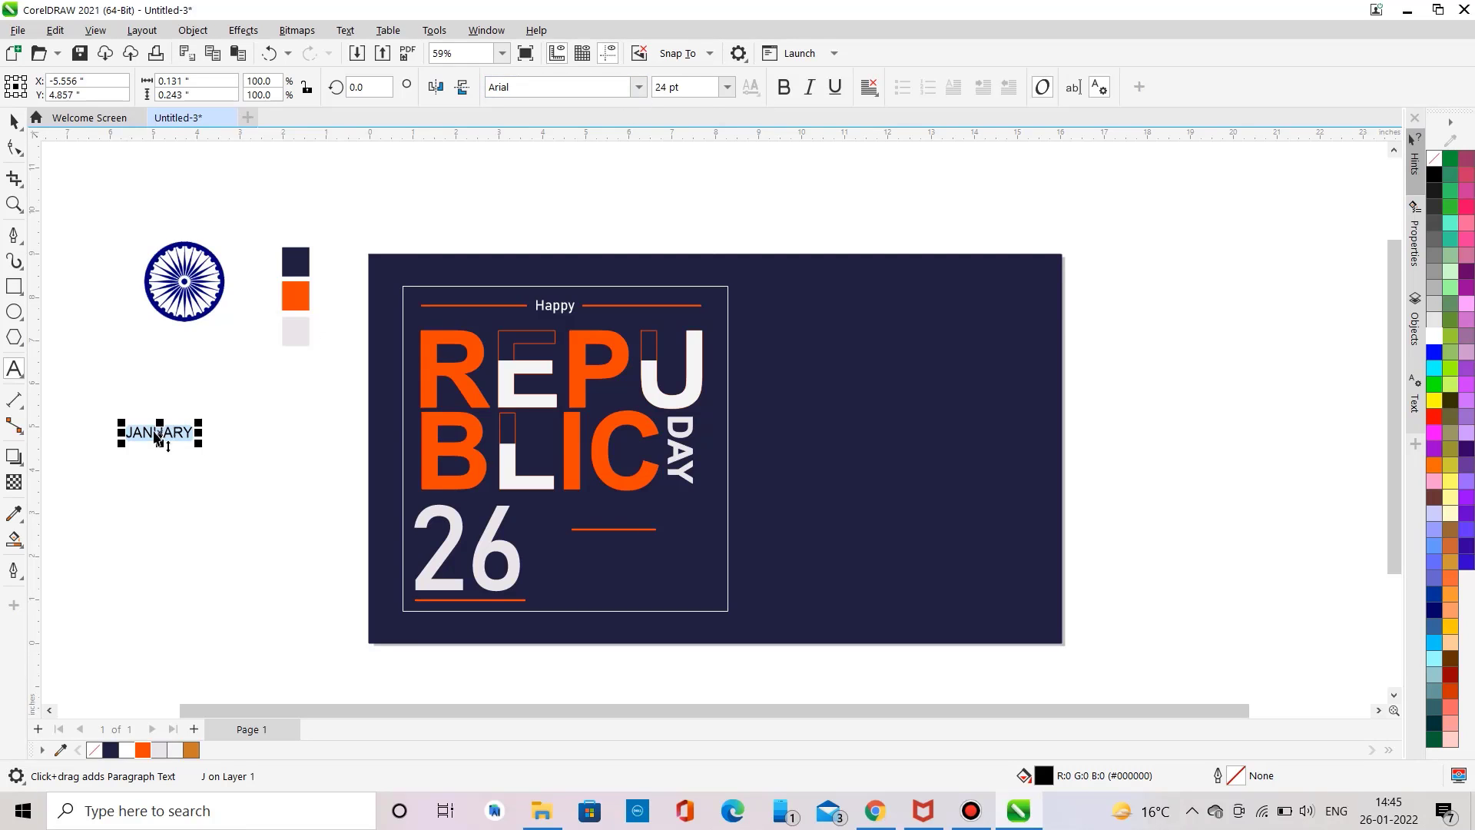
drag(159, 432, 610, 518)
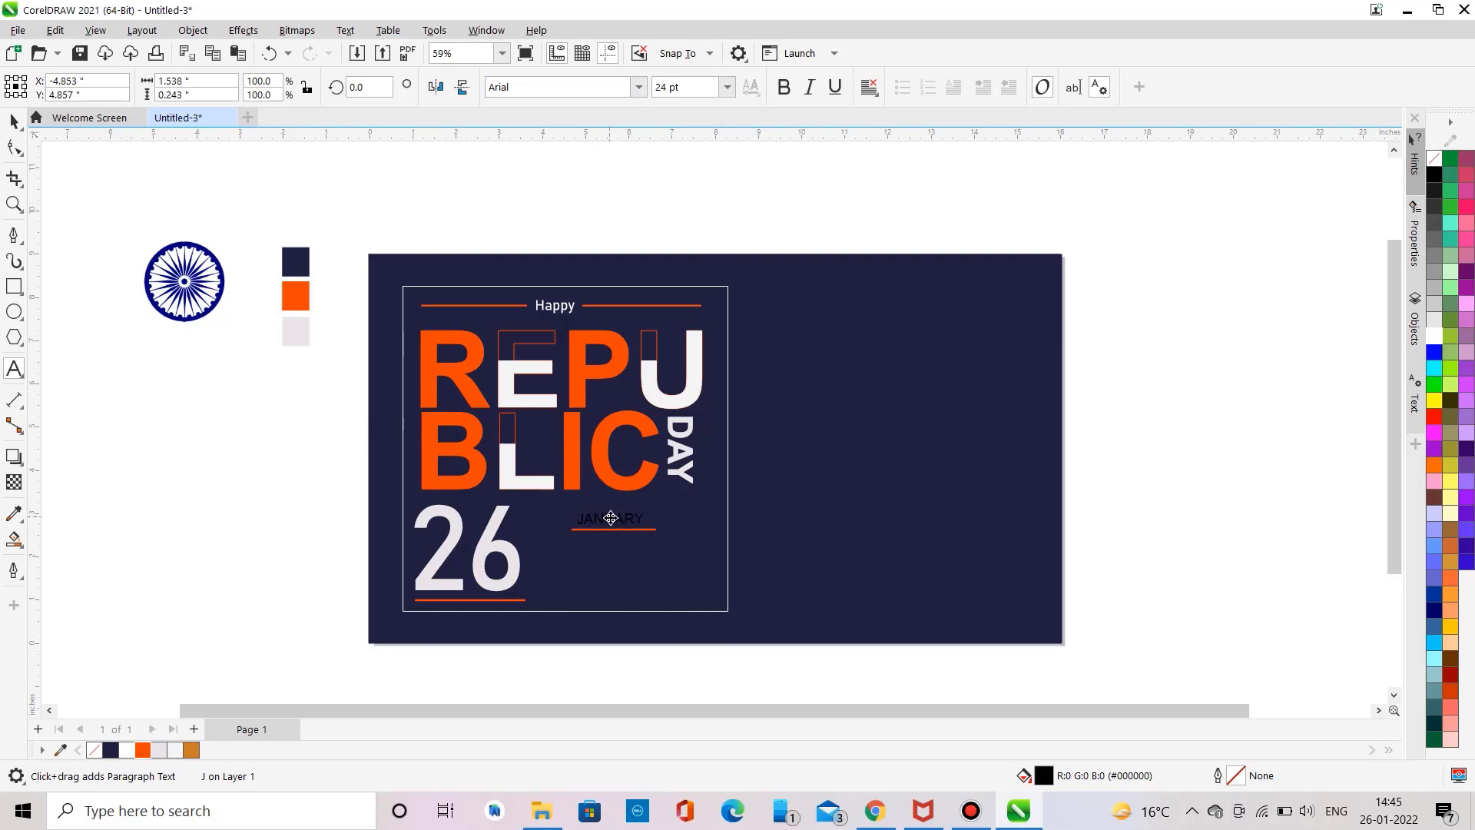
click(143, 750)
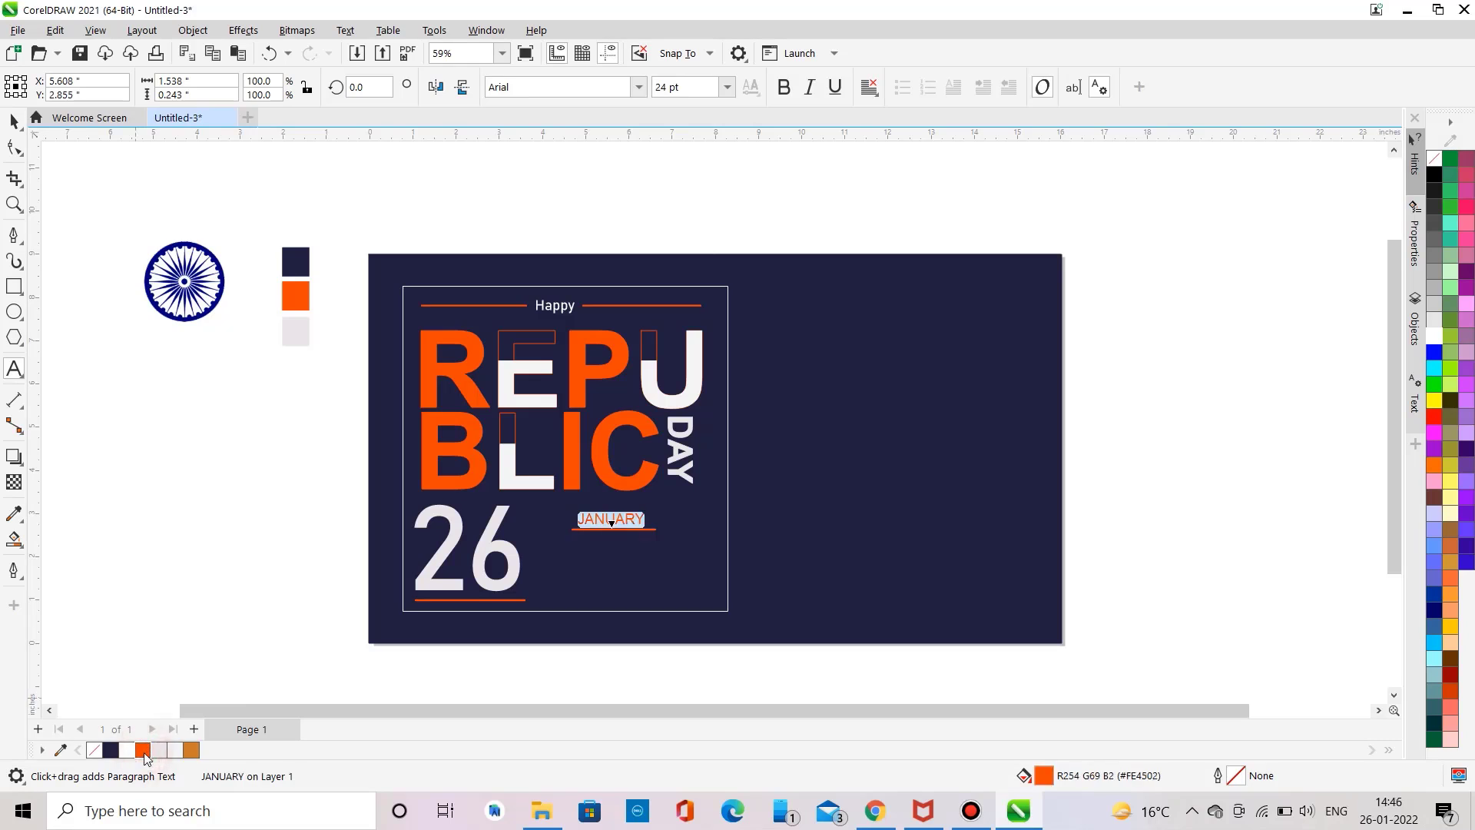
click(159, 749)
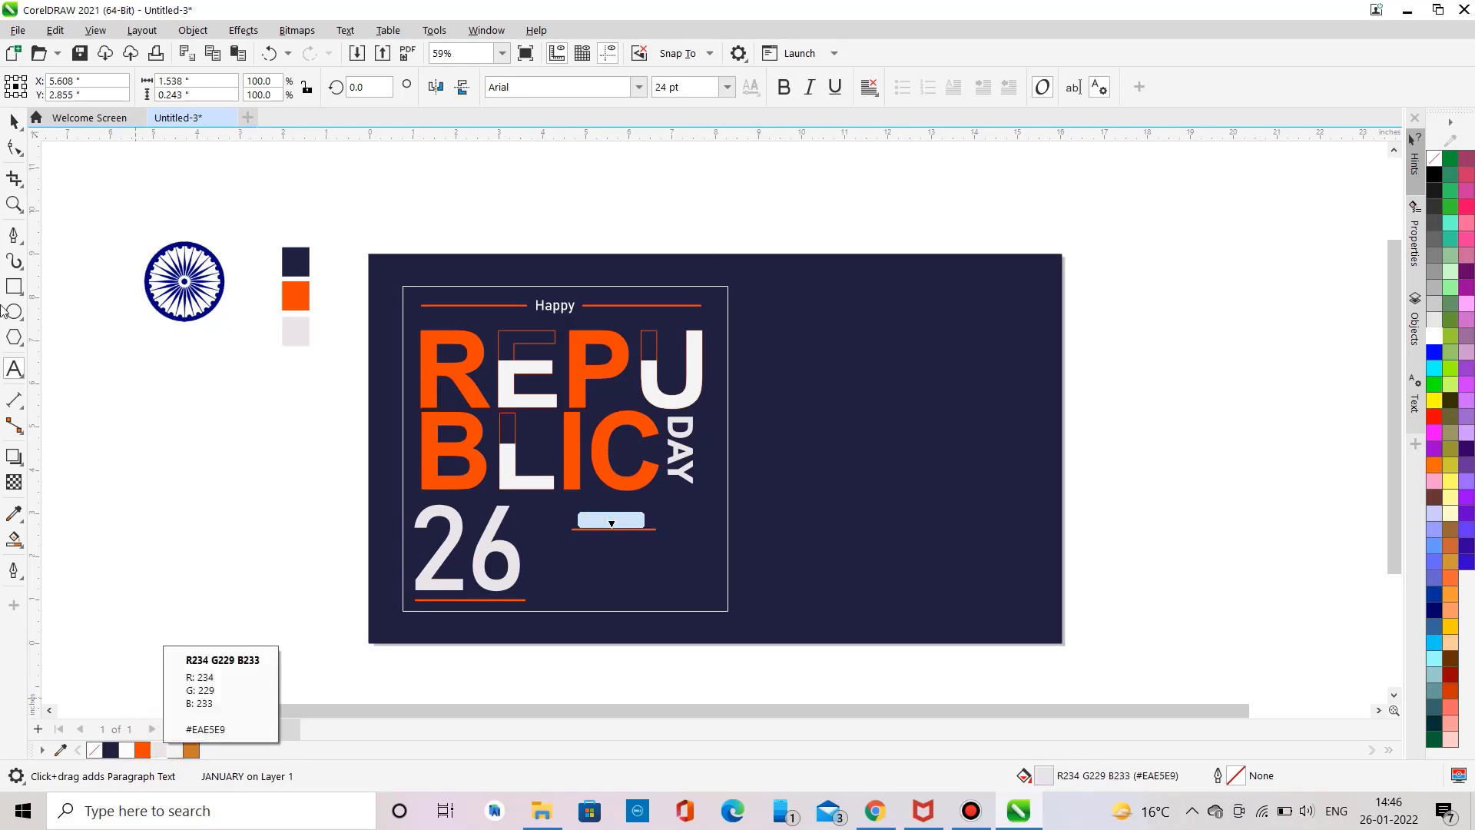
Step: Shorten the line under JANUARY to about 80% of its width
click(14, 121)
click(105, 282)
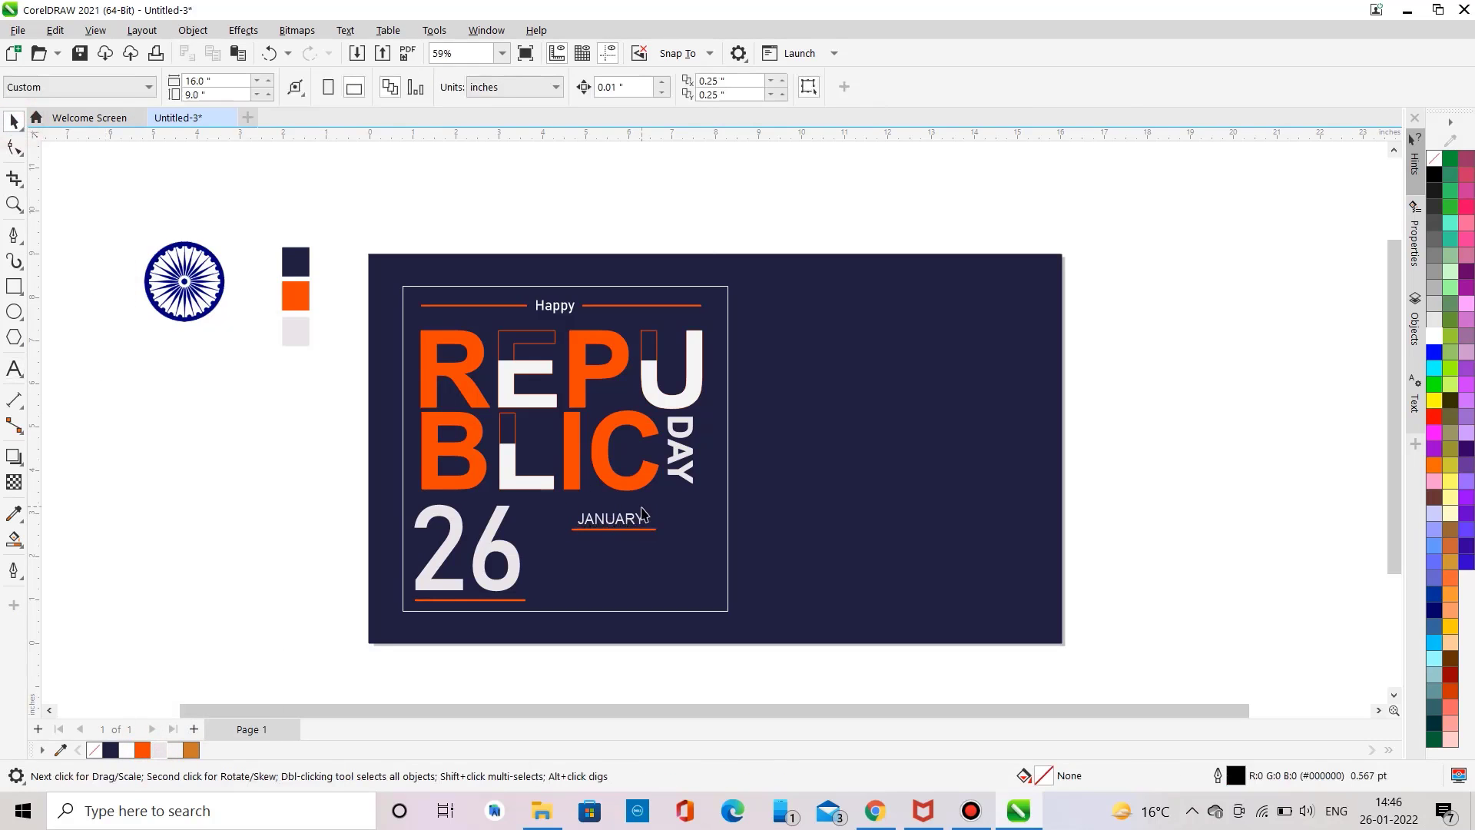
click(643, 530)
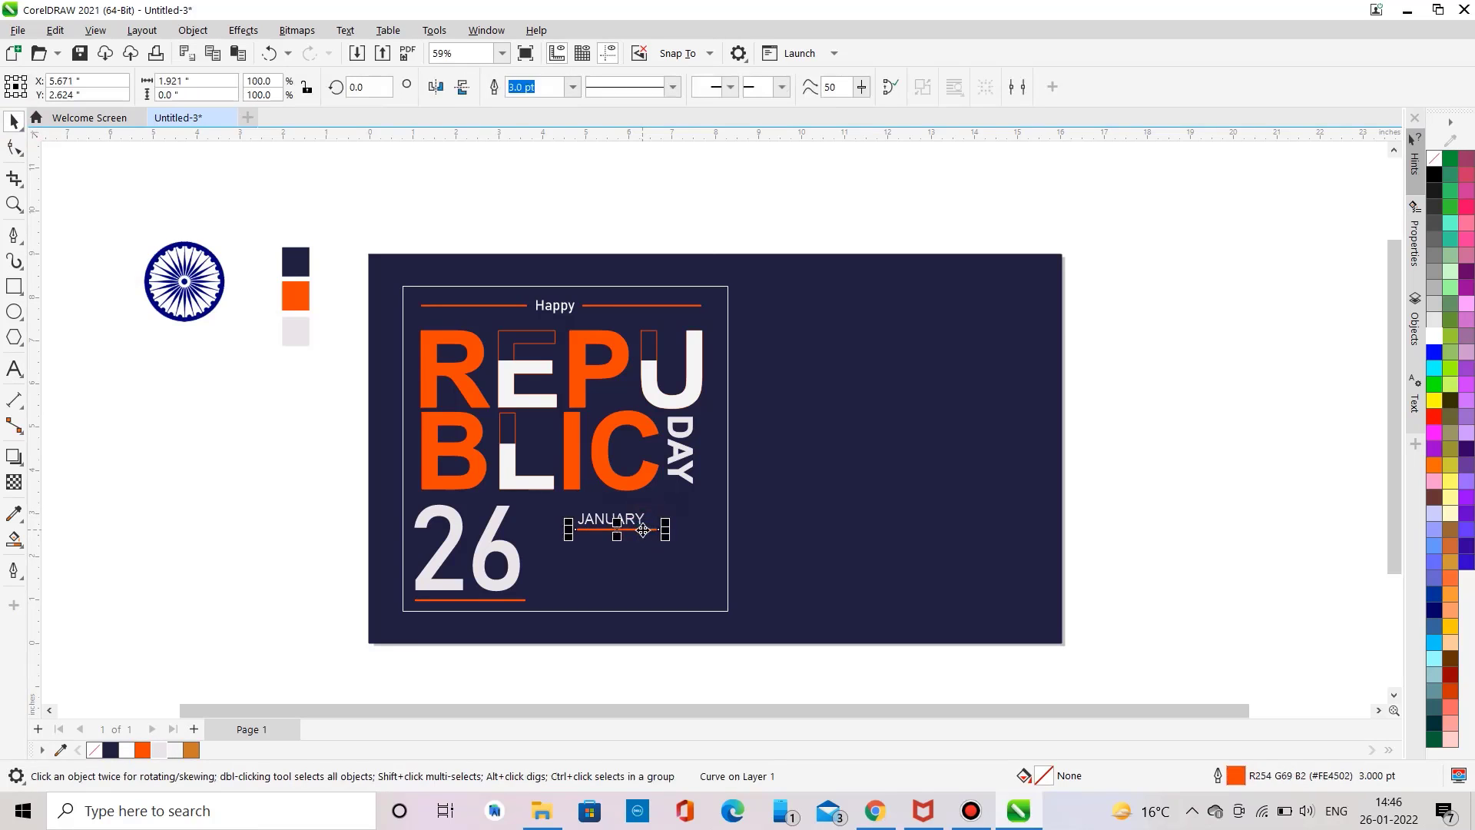
drag(668, 529, 647, 528)
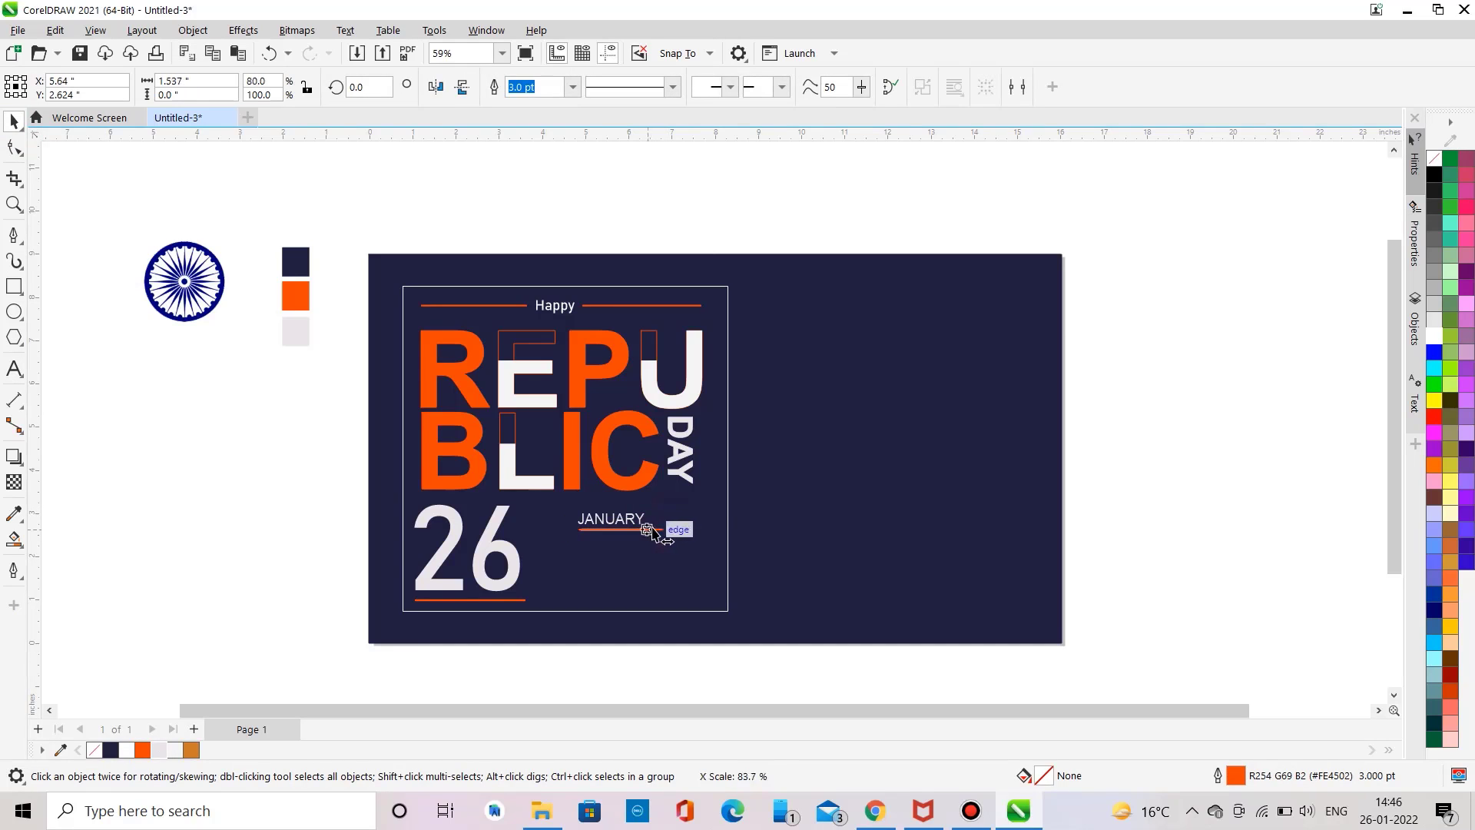
Step: Move JANUARY together with its line down beside the lower part of 26
click(243, 438)
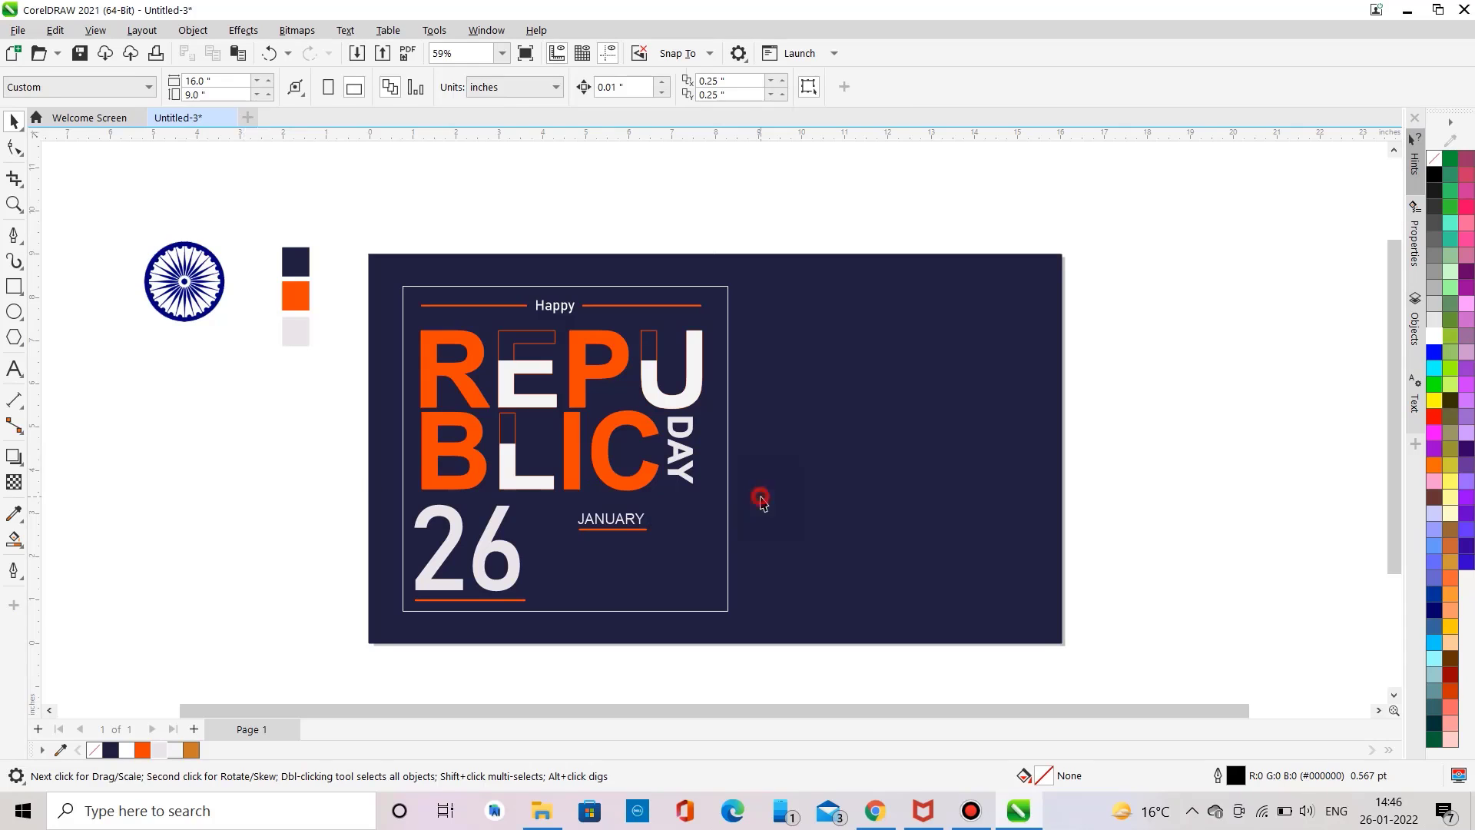
drag(761, 500, 580, 513)
key(ctrl+z)
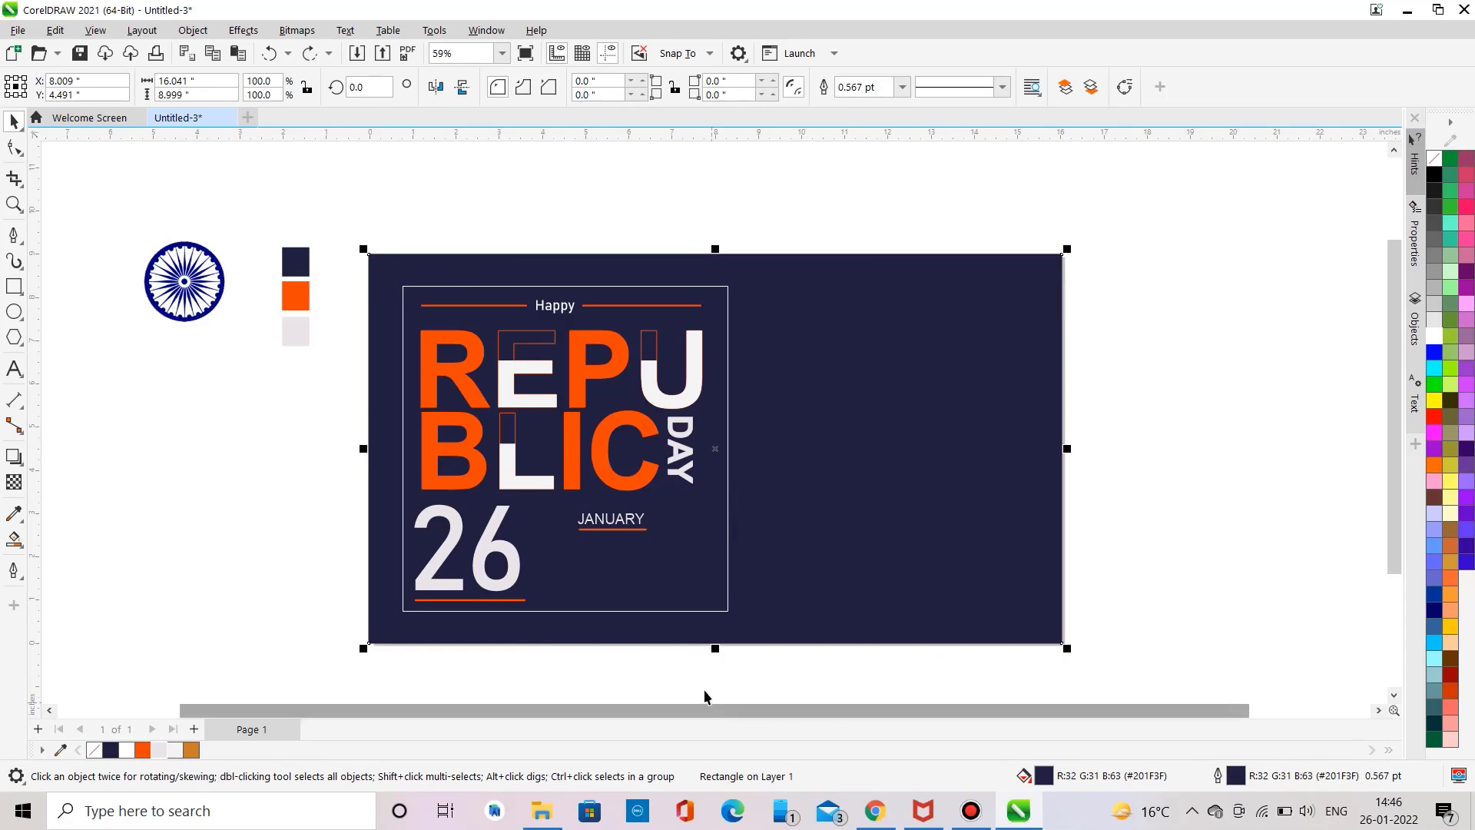
drag(693, 679, 576, 556)
click(176, 467)
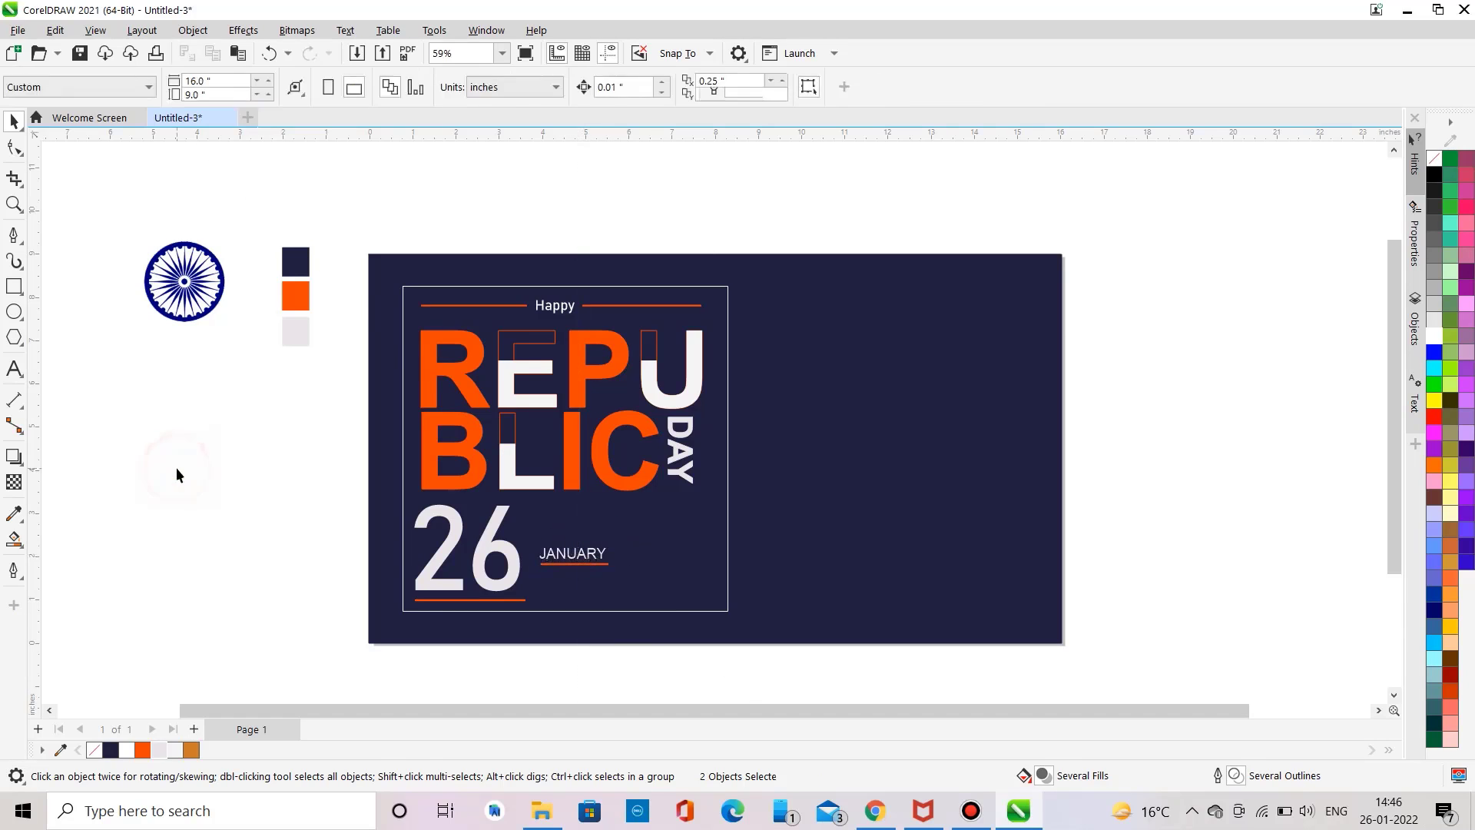
Step: Add 2022 text, enlarge it to about 65 pt beneath JANUARY beside 26, and make it bold
click(14, 369)
text(2022)
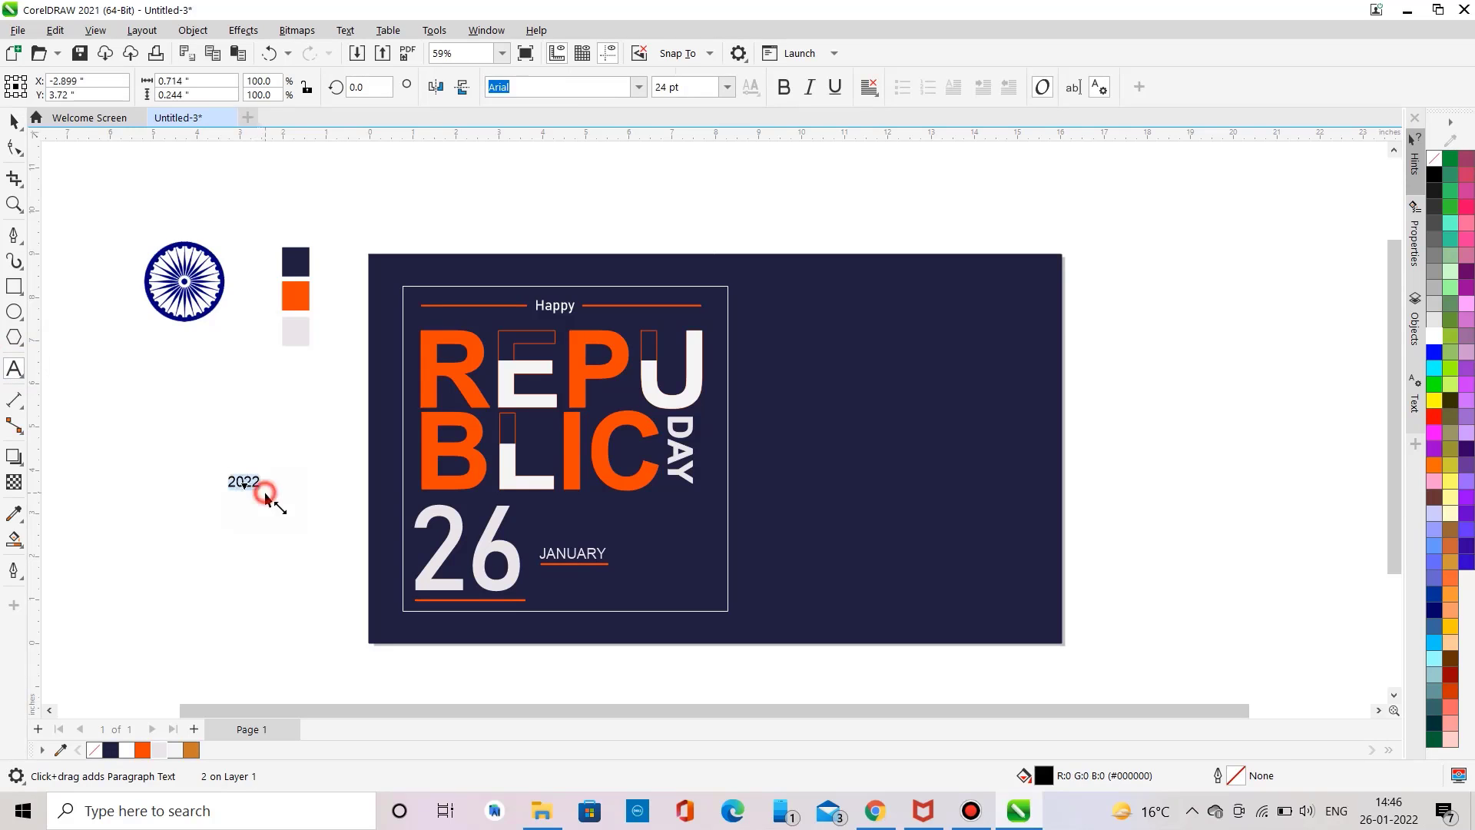
drag(269, 494, 573, 588)
click(786, 88)
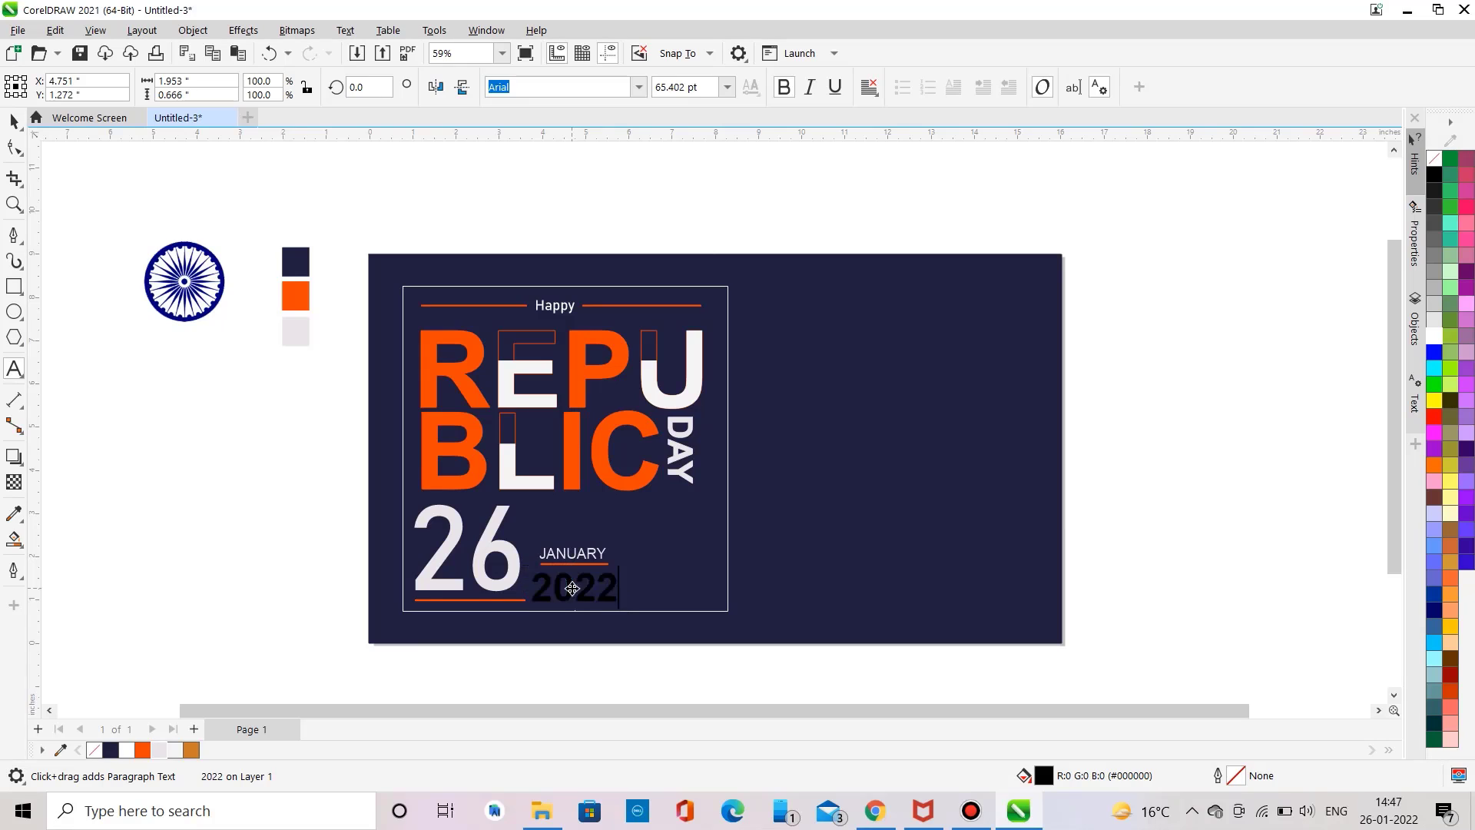
Step: Fill the 2022 text with the light swatch colour and nudge it slightly right
click(158, 749)
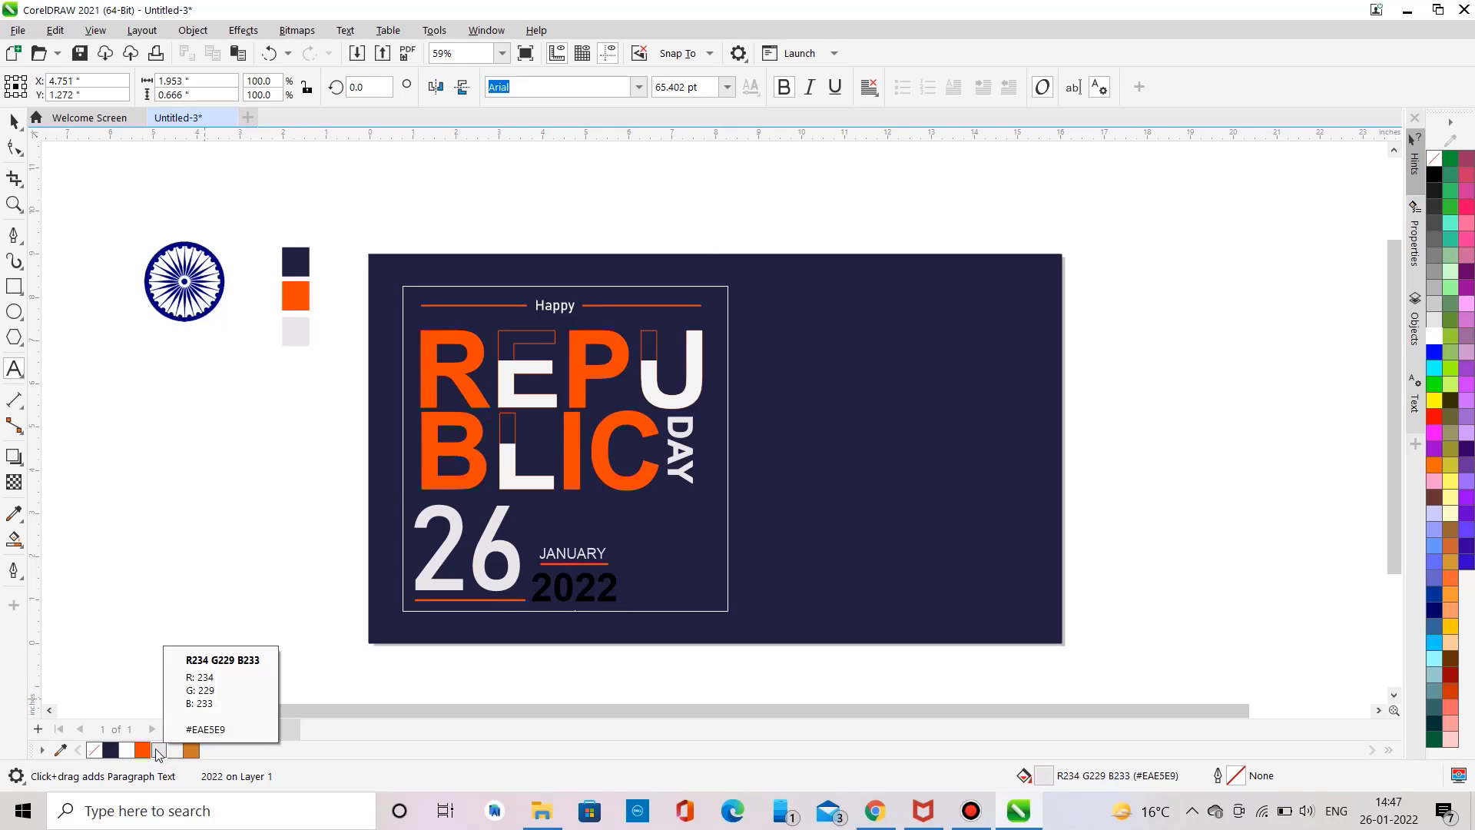
click(14, 121)
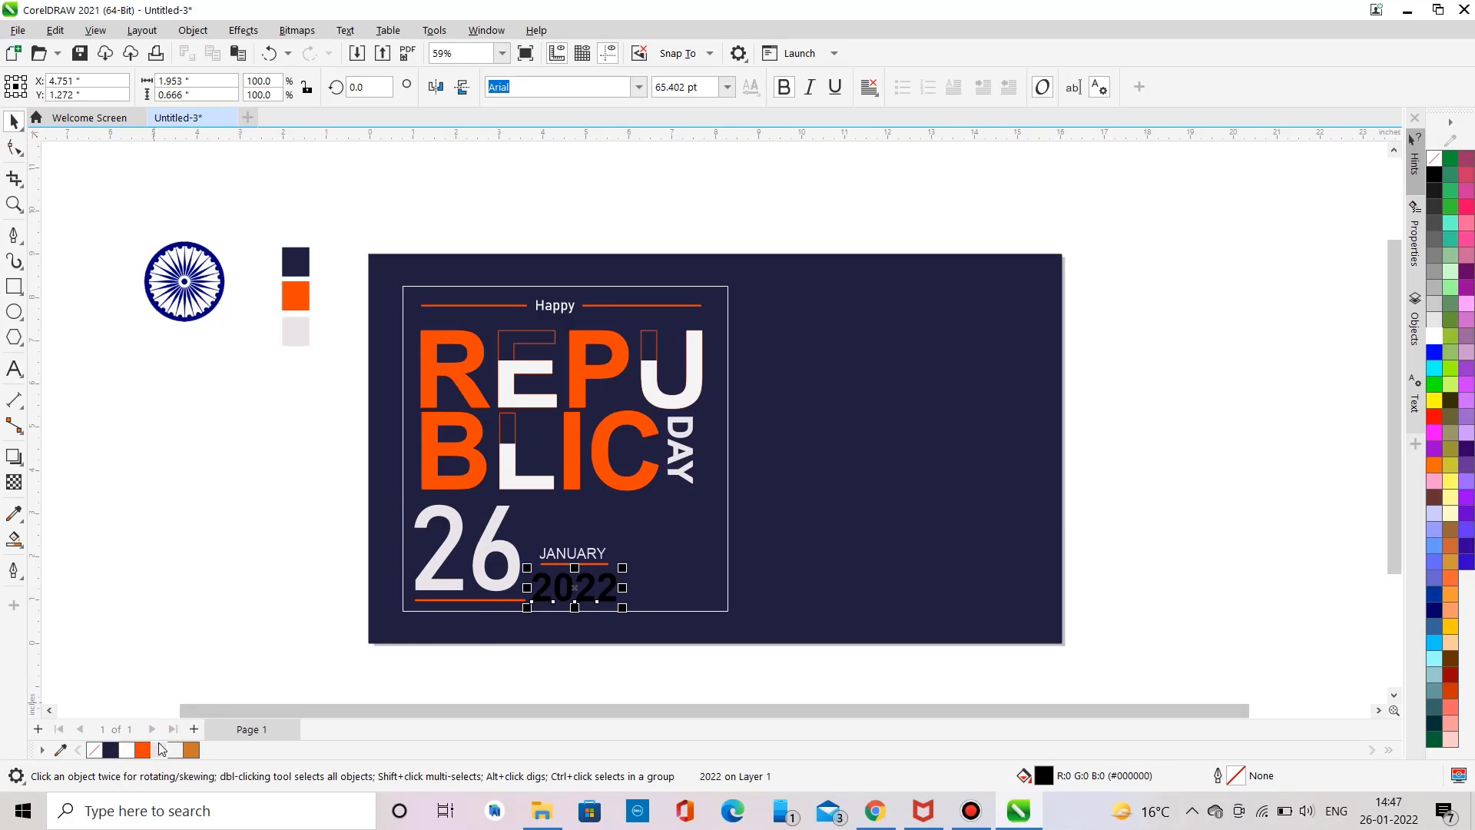
click(160, 750)
click(494, 582)
click(567, 576)
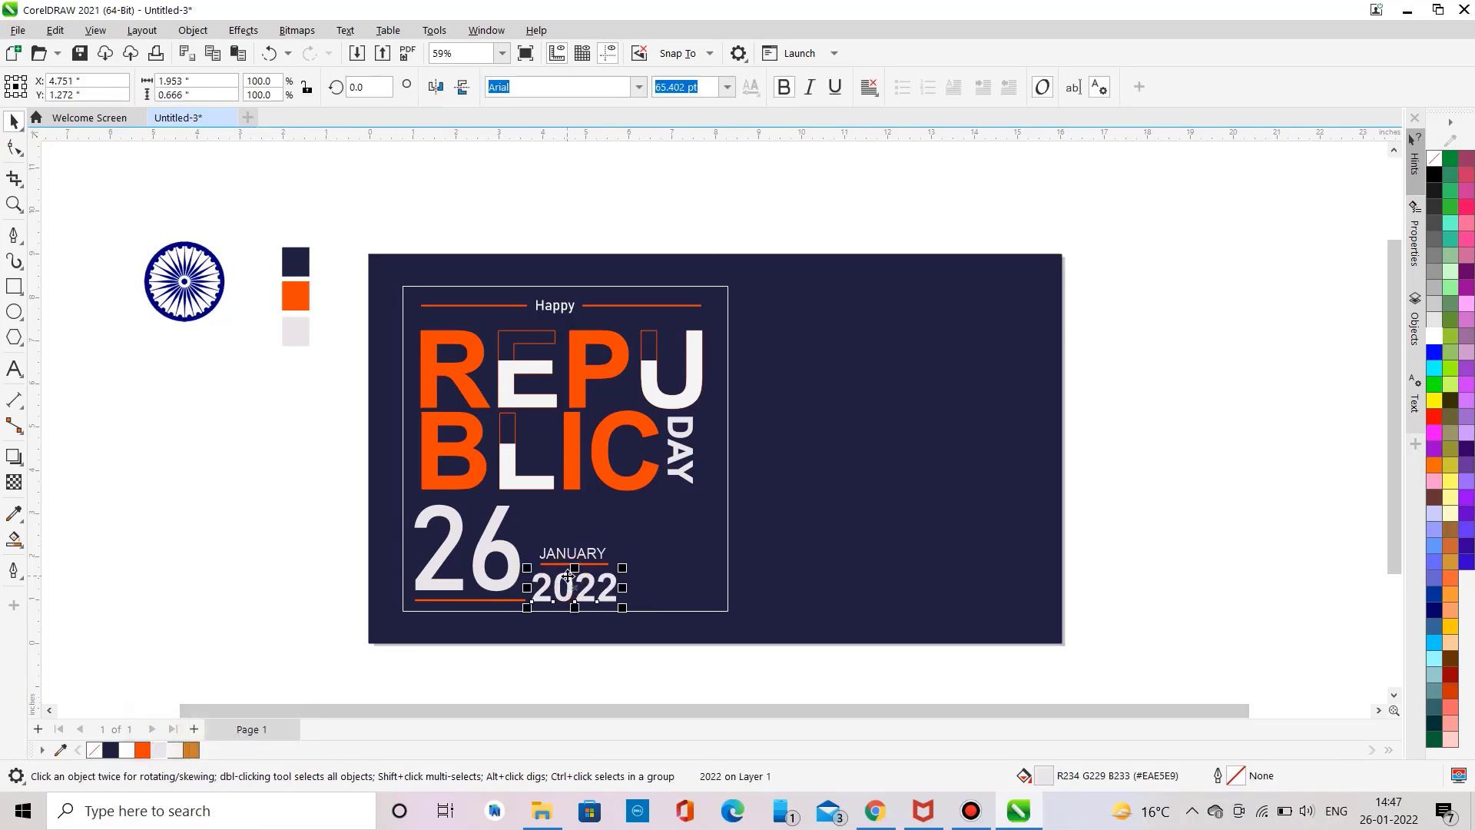
key(Right)
key(Right)
key(Right)
key(Right)
key(Right)
key(Right)
key(Right)
key(Right)
key(Right)
key(Right)
key(Right)
key(Right)
key(Right)
key(Right)
key(Right)
key(Right)
key(Right)
key(Right)
key(Right)
key(Right)
click(294, 514)
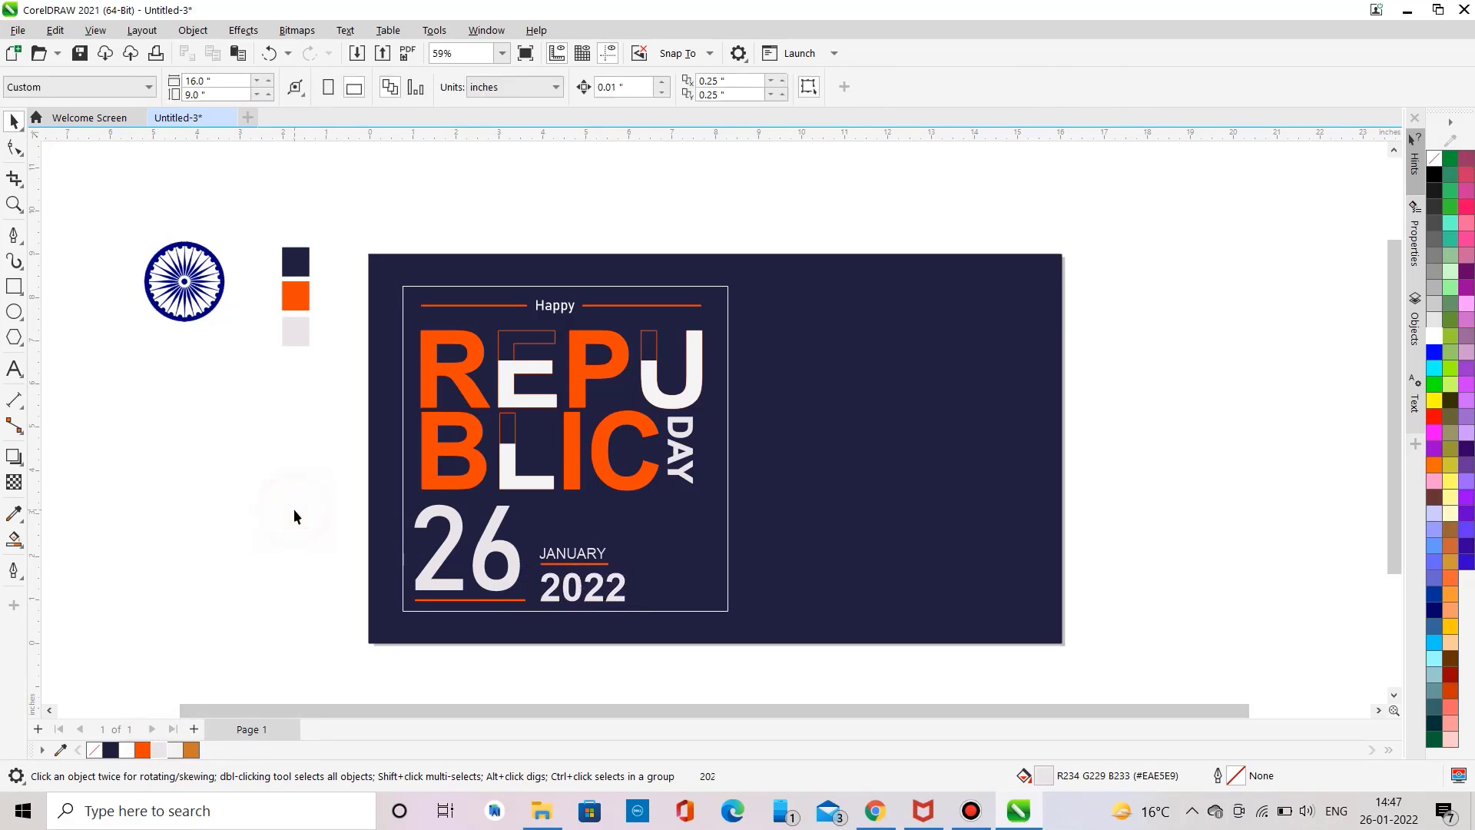
Step: Draw a vertical line about 1.1 in tall right of 2022 with an orange 3 pt outline
click(14, 235)
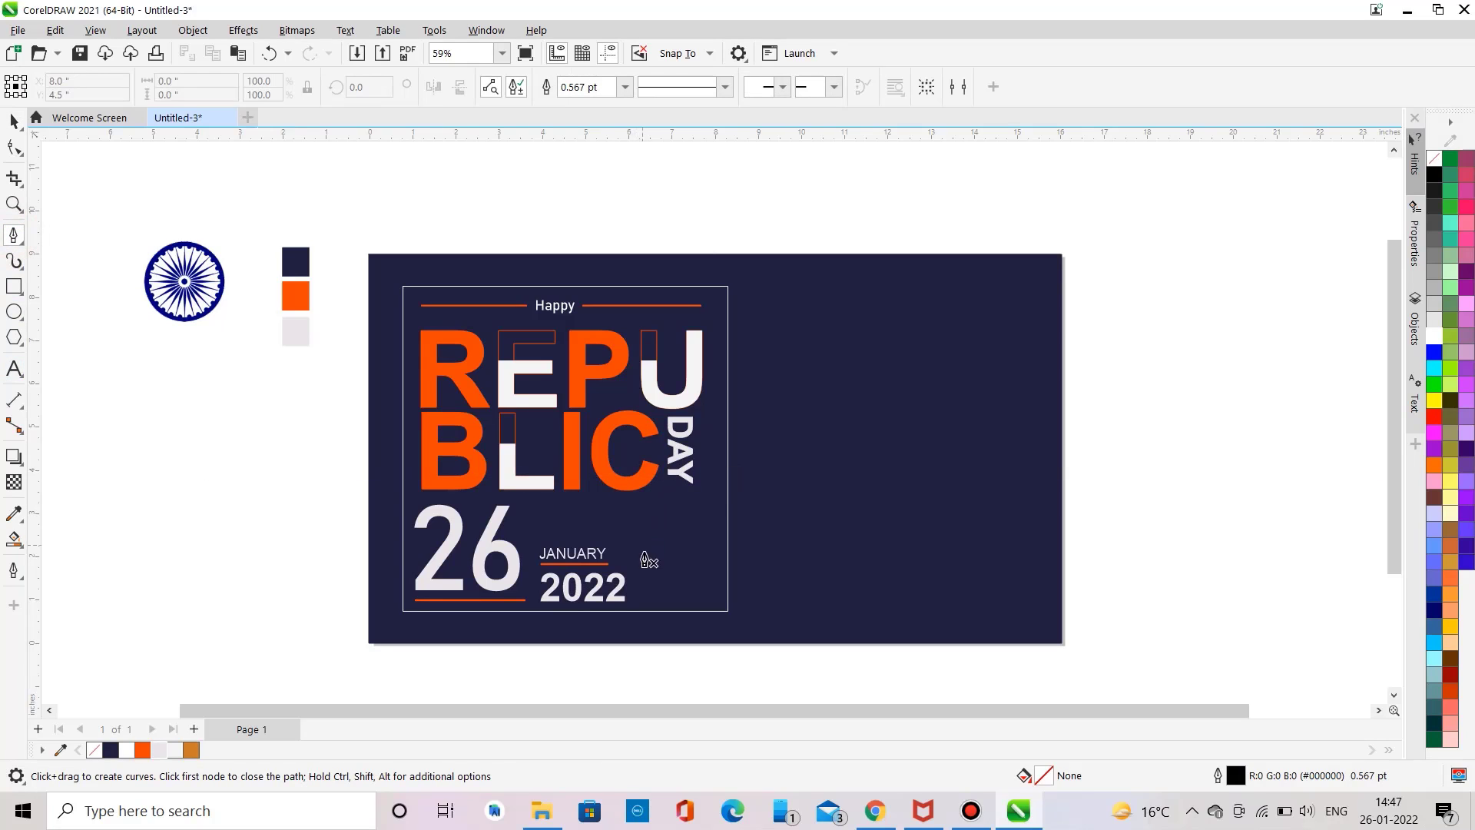
click(648, 549)
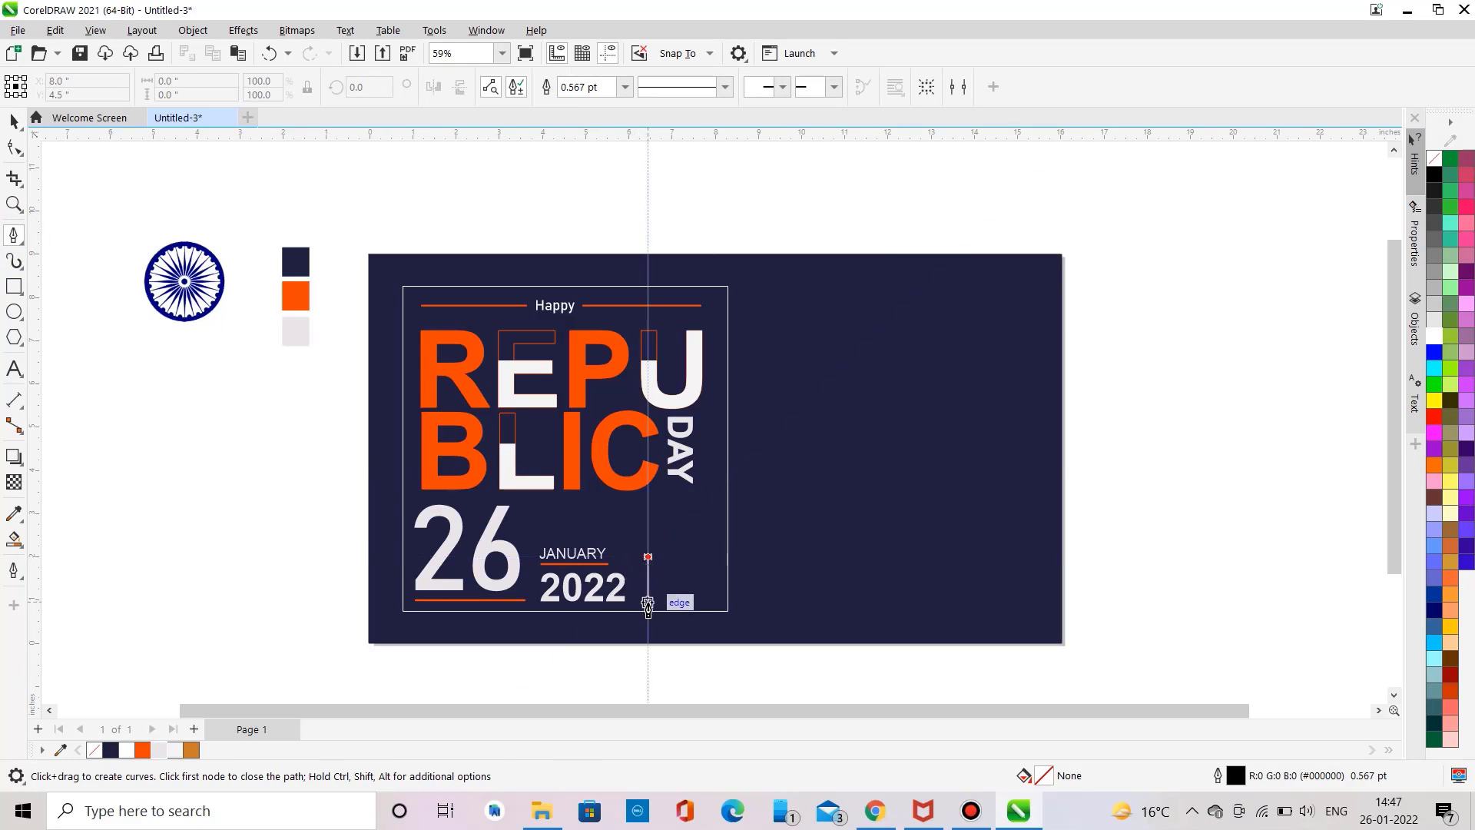
double_click(647, 608)
click(625, 86)
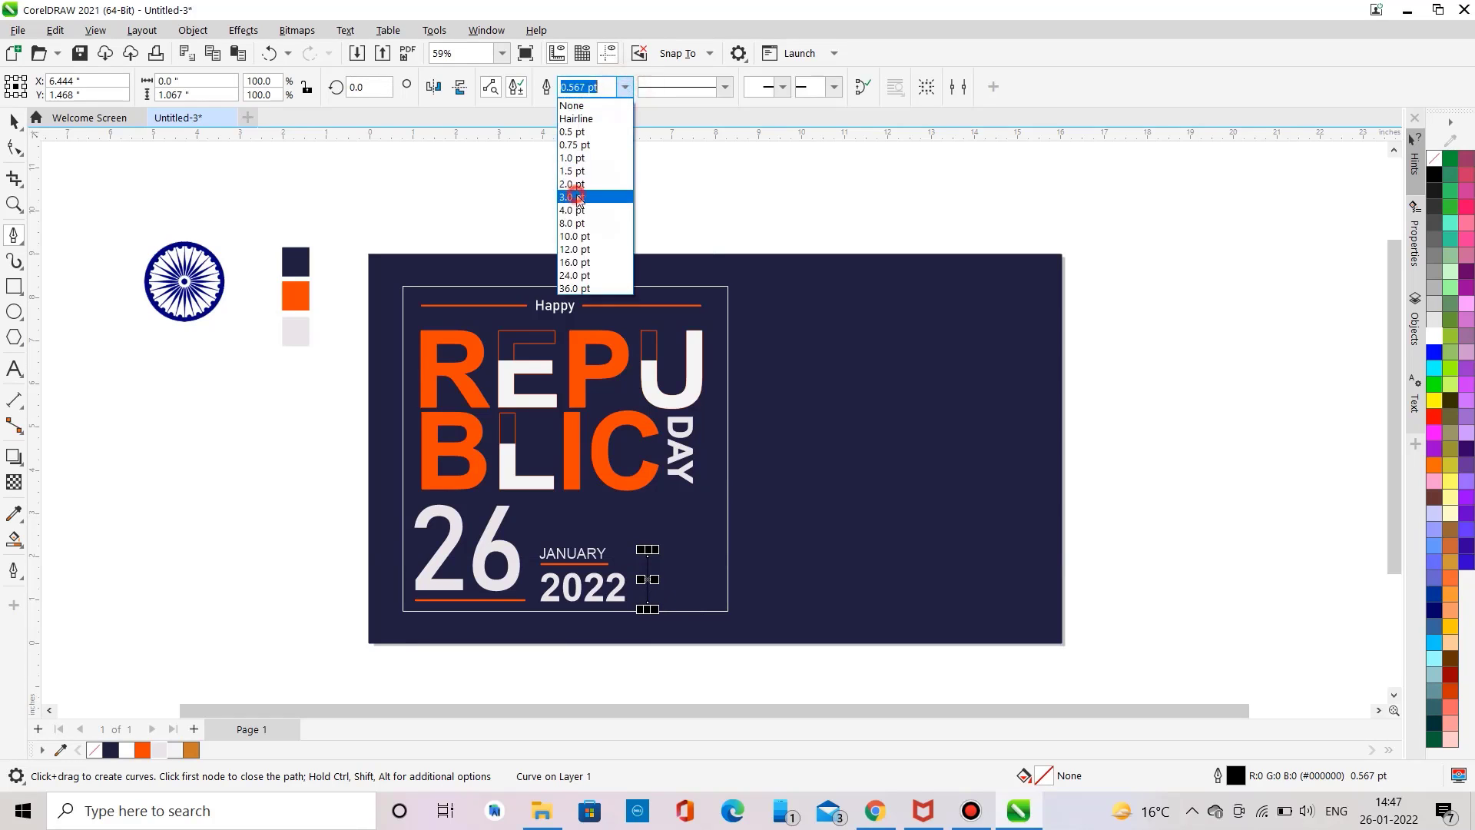
click(583, 201)
right_click(142, 749)
click(181, 504)
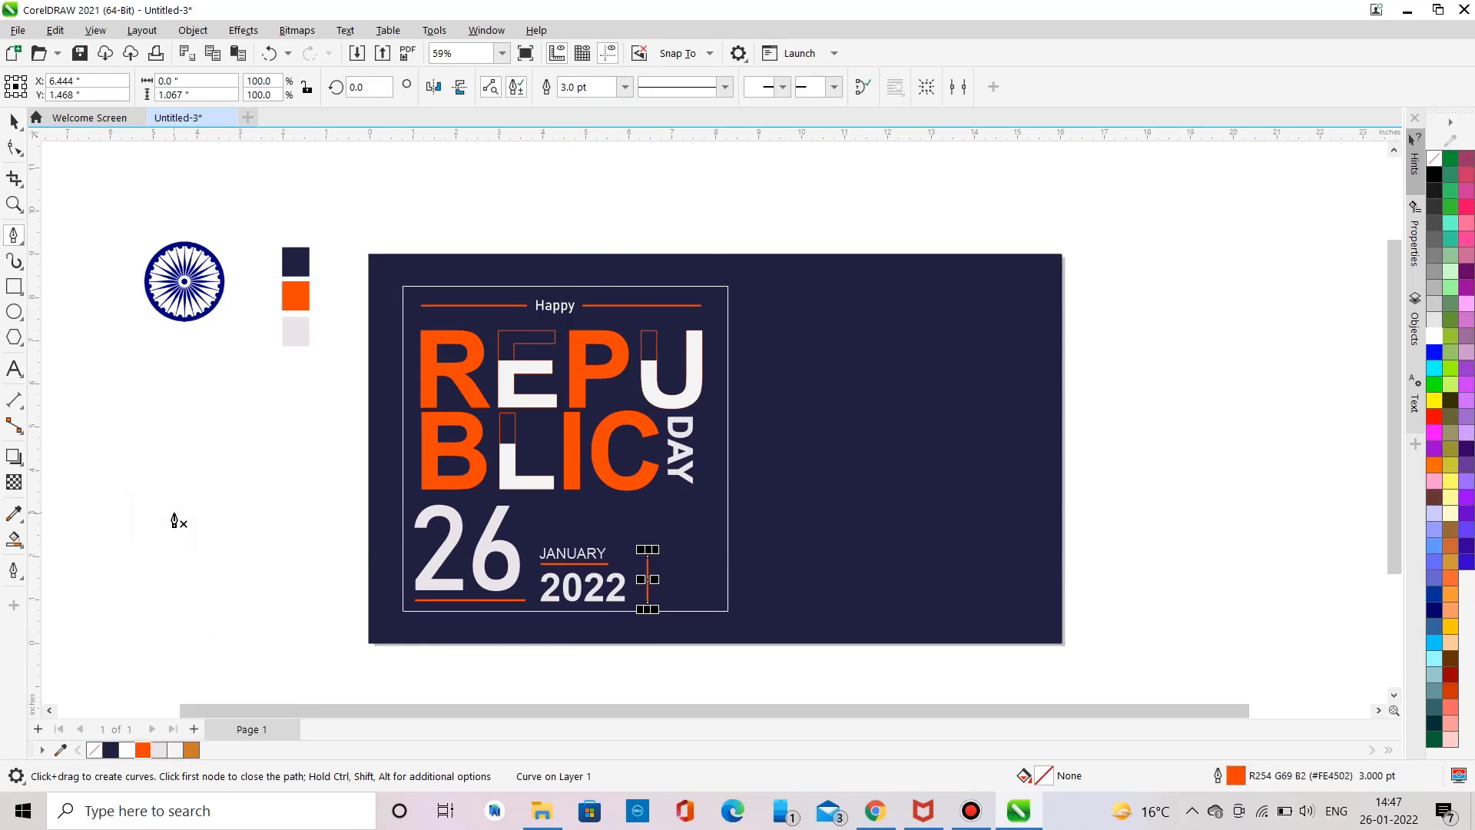
Step: Add LOGO text in Bahnschrift at about 56 pt right of the vertical line and fill it orange
click(13, 122)
click(14, 368)
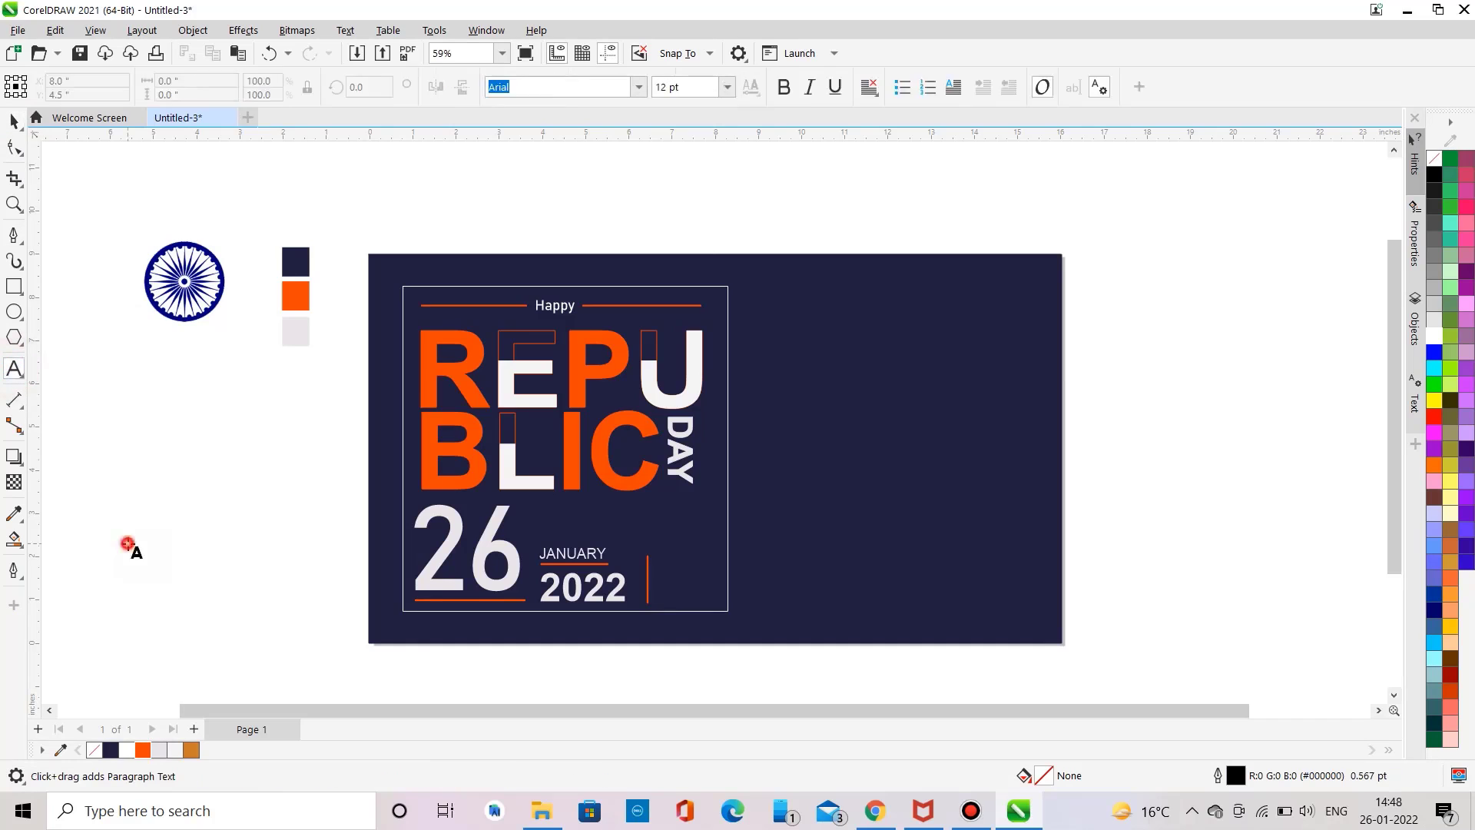
click(128, 545)
text(OGO)
key(ctrl+a)
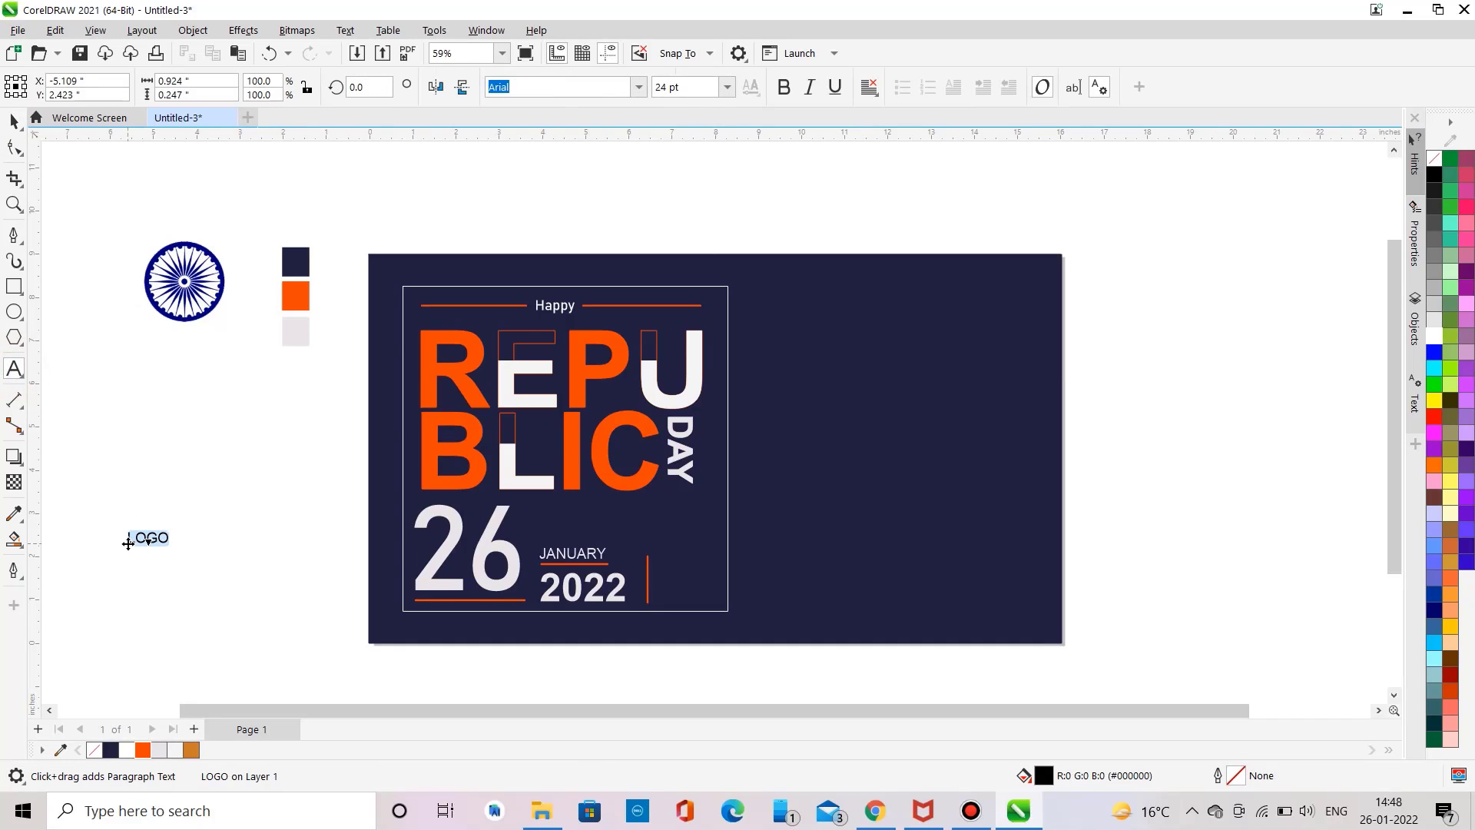
click(638, 87)
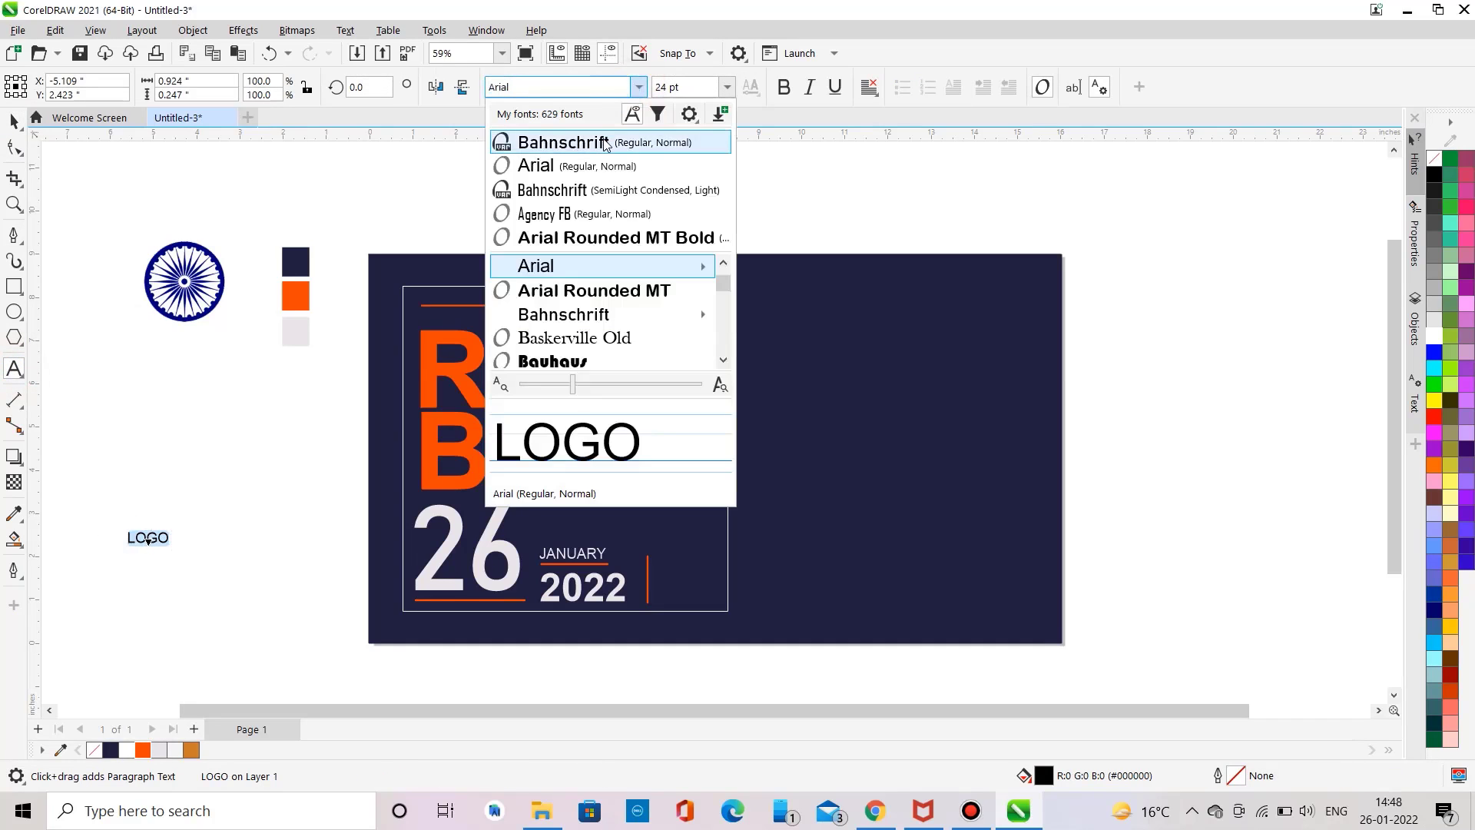
click(603, 140)
drag(144, 540, 686, 581)
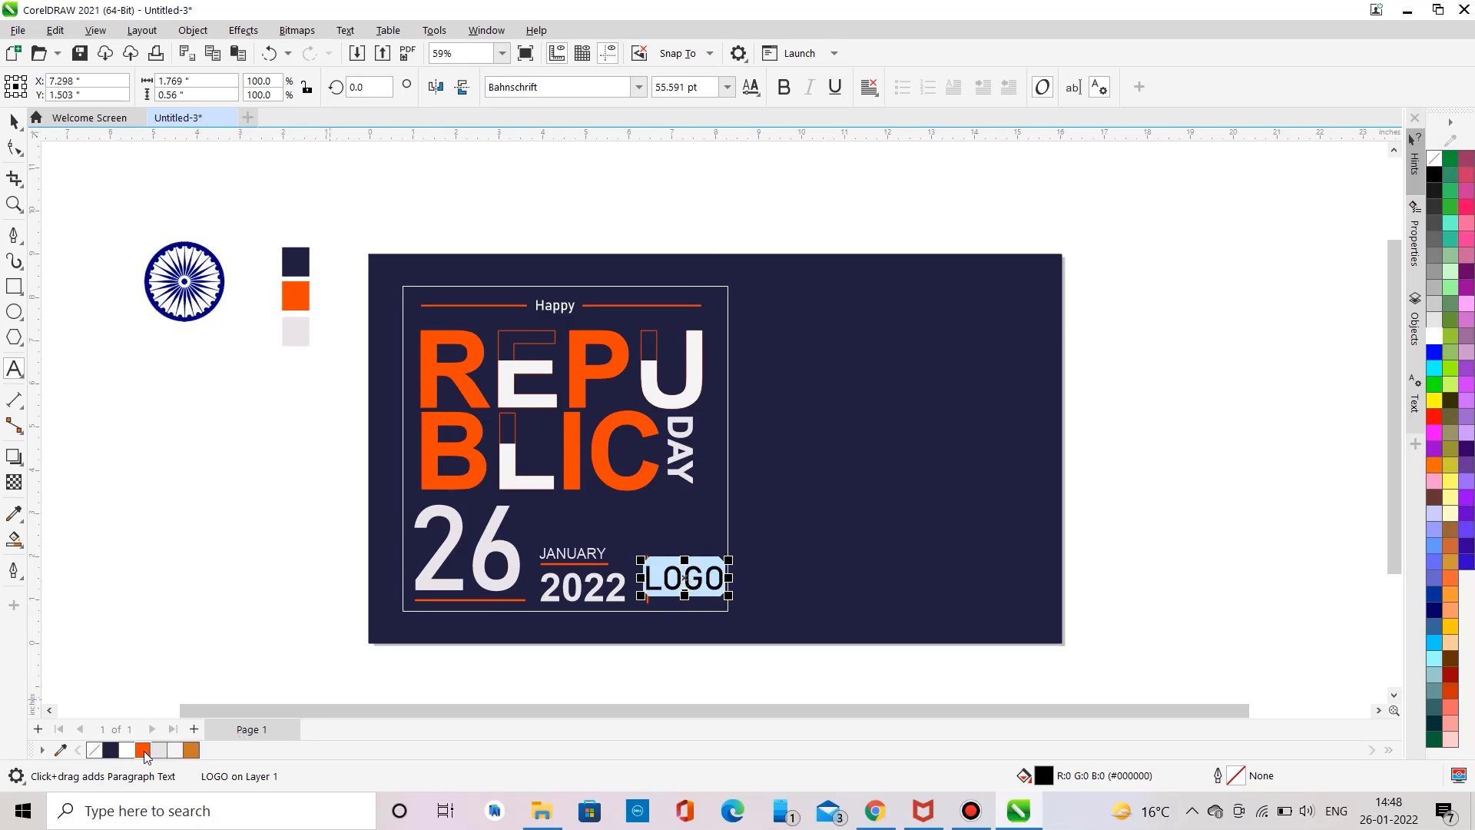
click(144, 750)
right_click(145, 750)
key(Escape)
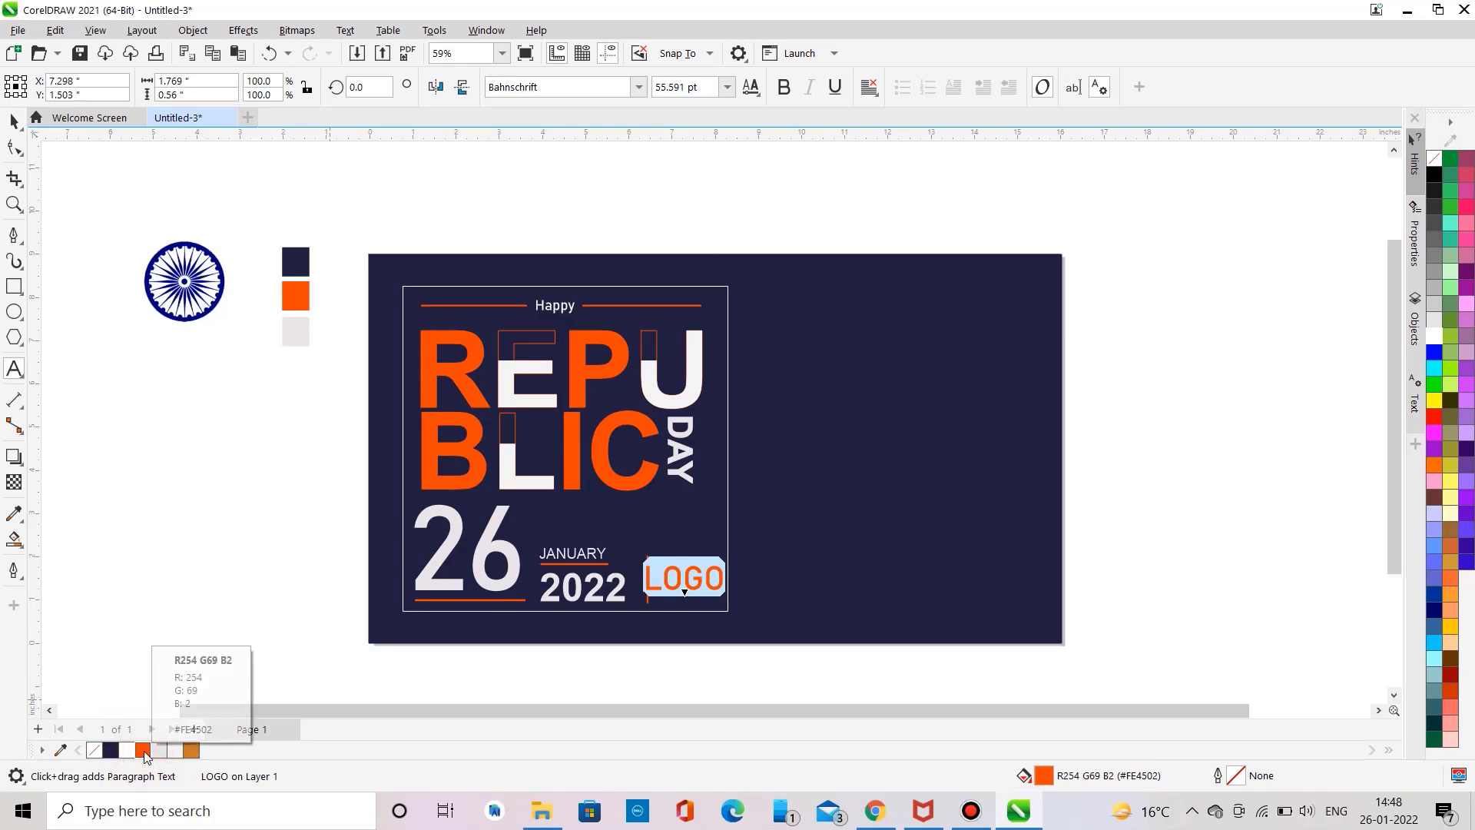
Step: Move the vertical orange line slightly up beside 2022
click(17, 113)
click(87, 298)
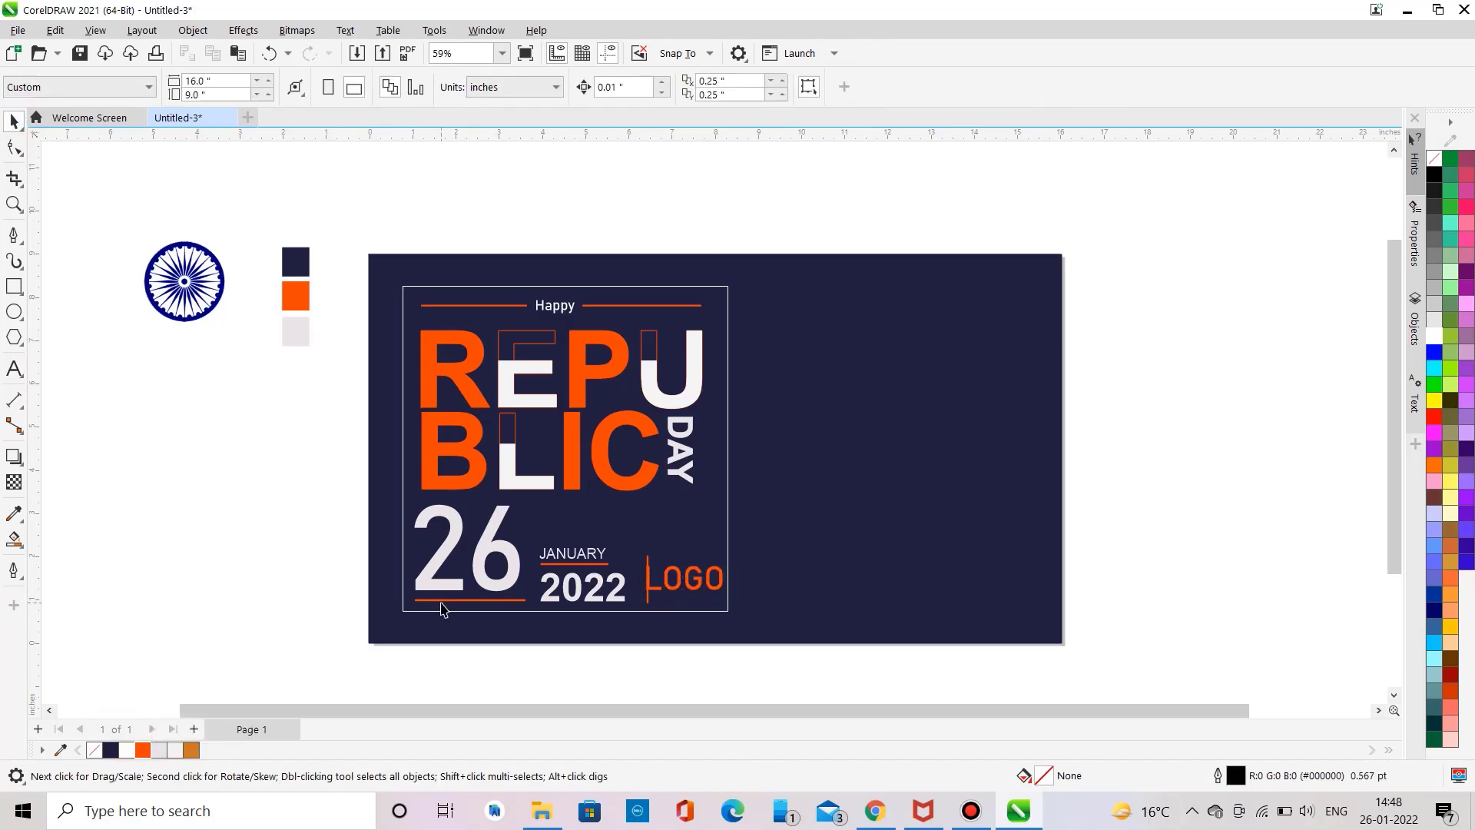
click(647, 604)
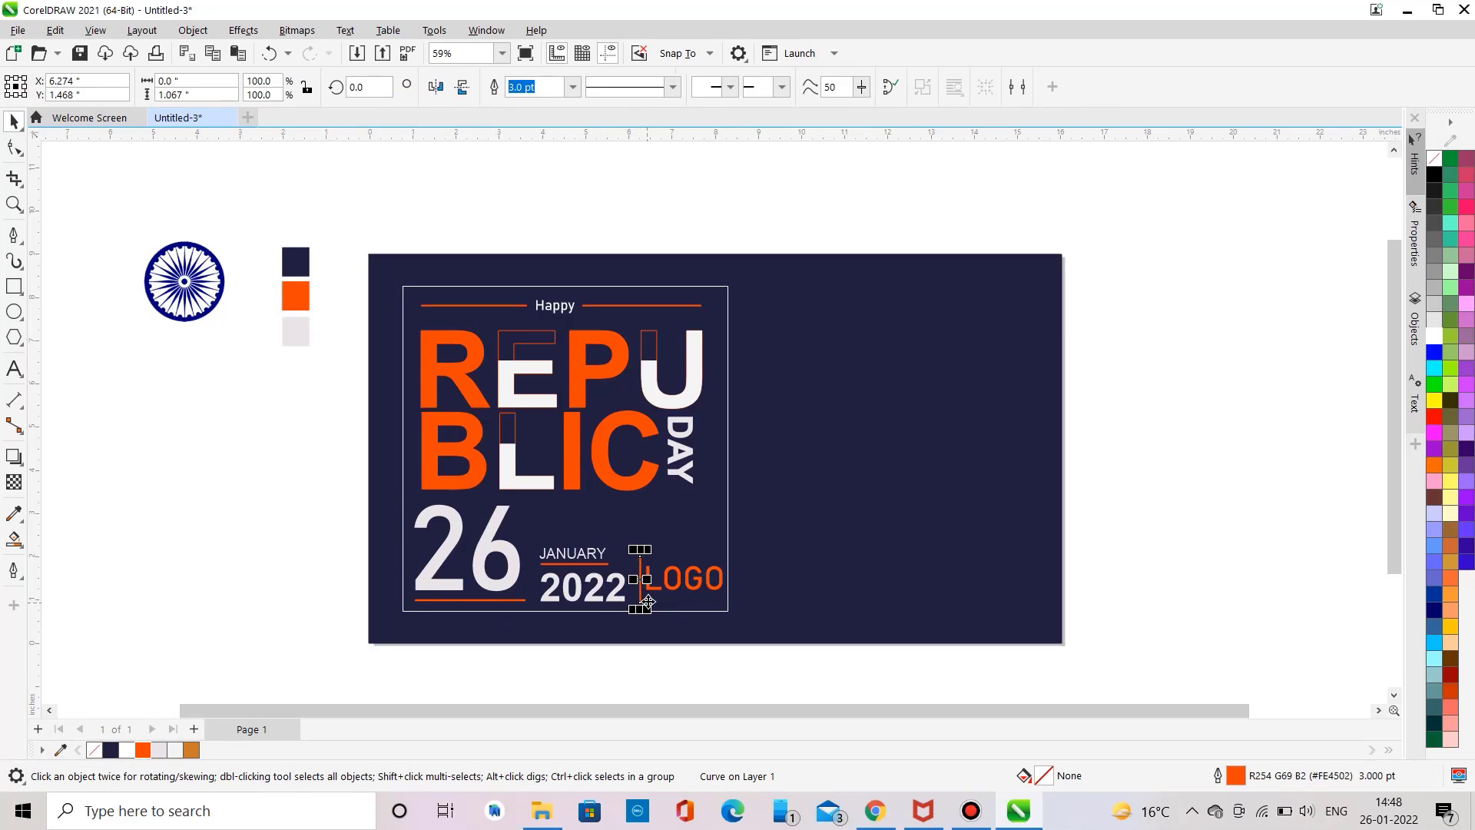
mouse_move(641, 608)
mouse_down()
mouse_move(653, 615)
mouse_move(643, 602)
mouse_up()
Step: Recolour the LOGO text with the light swatch colour
click(668, 578)
click(159, 750)
click(126, 560)
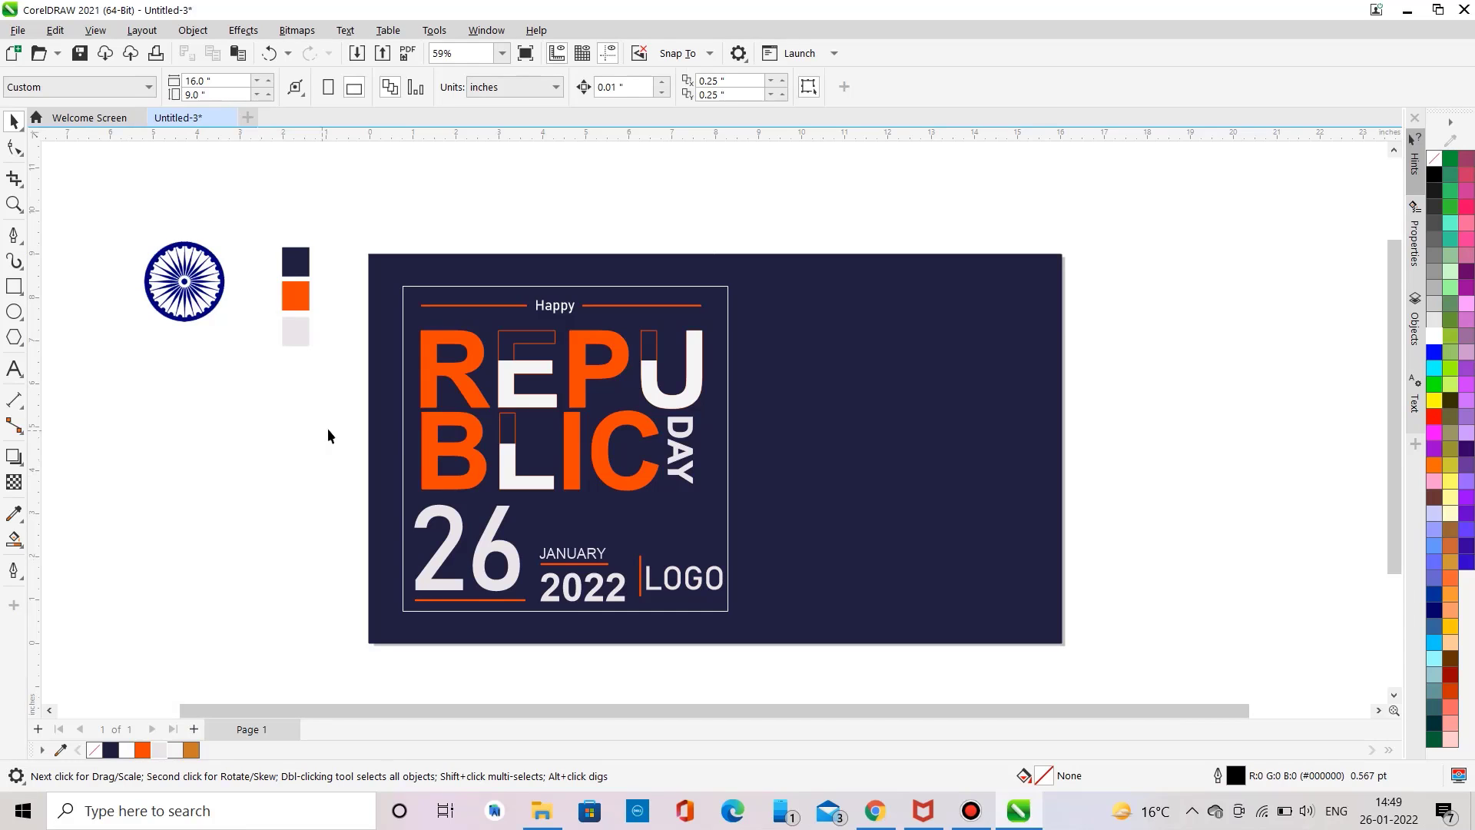
Step: Add a drop shadow to the framed rectangle, pulled toward the lower right
click(405, 427)
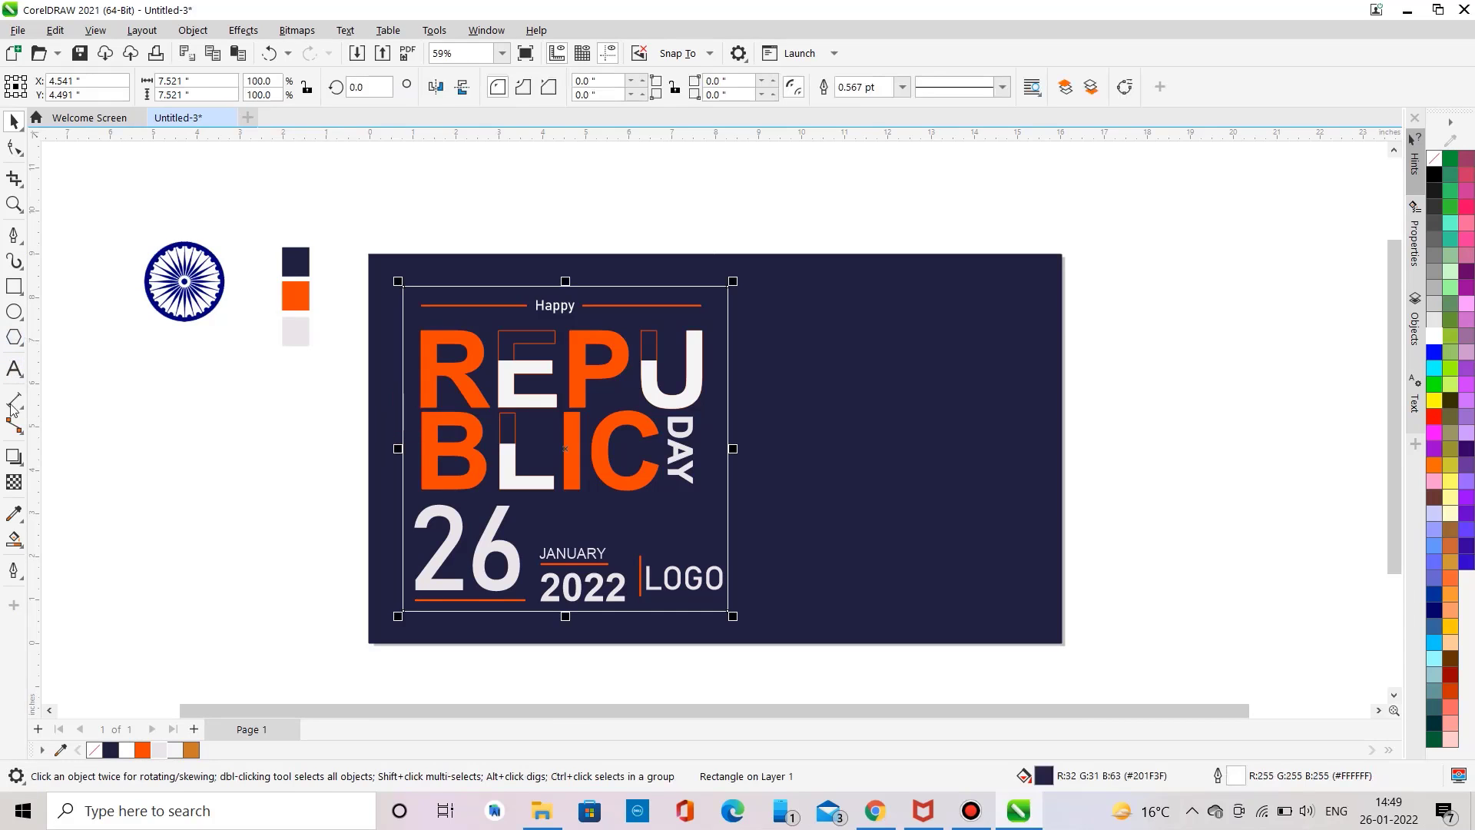
click(14, 456)
drag(565, 449, 742, 626)
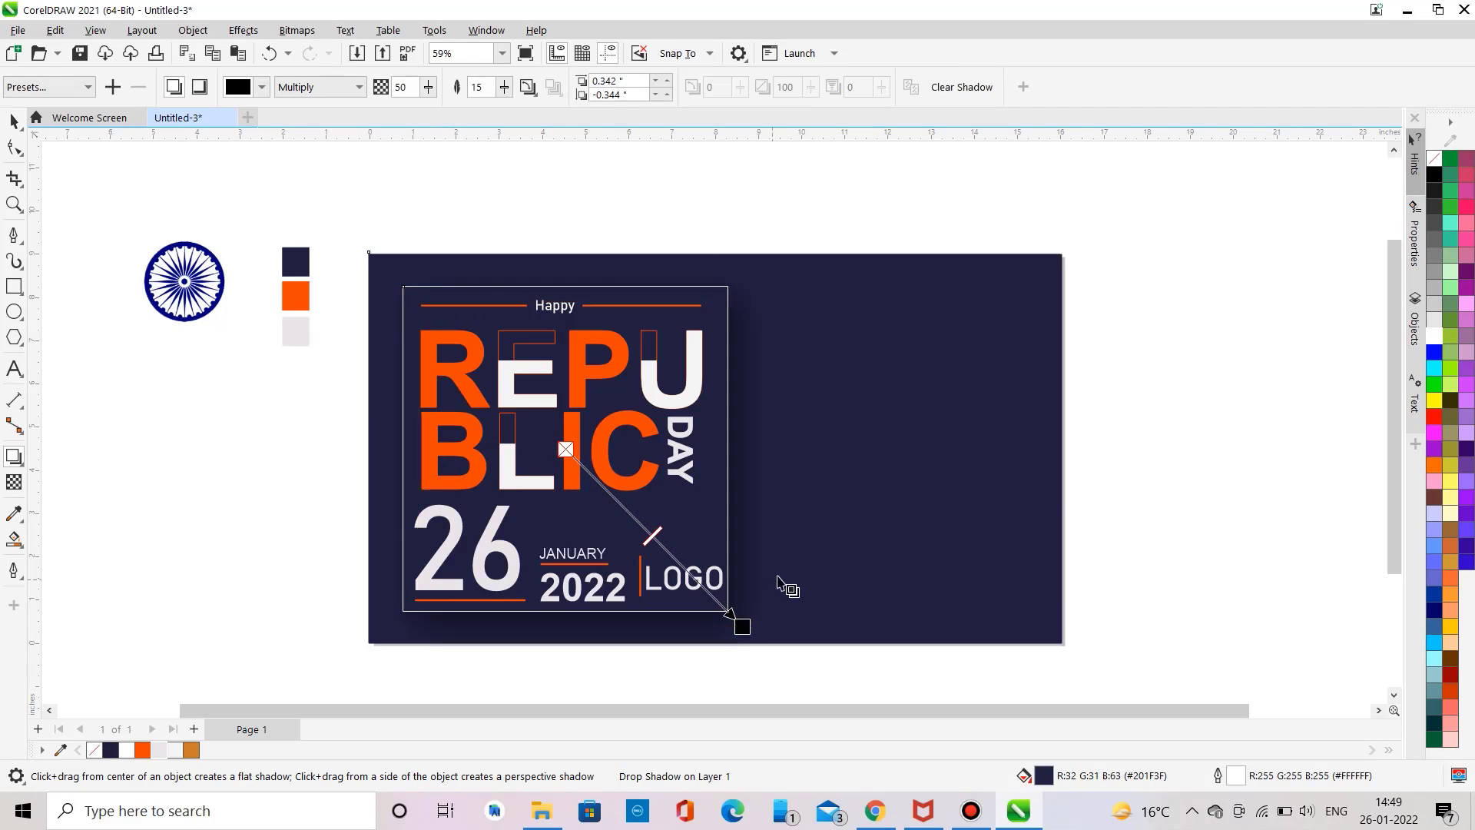
click(9, 121)
click(126, 371)
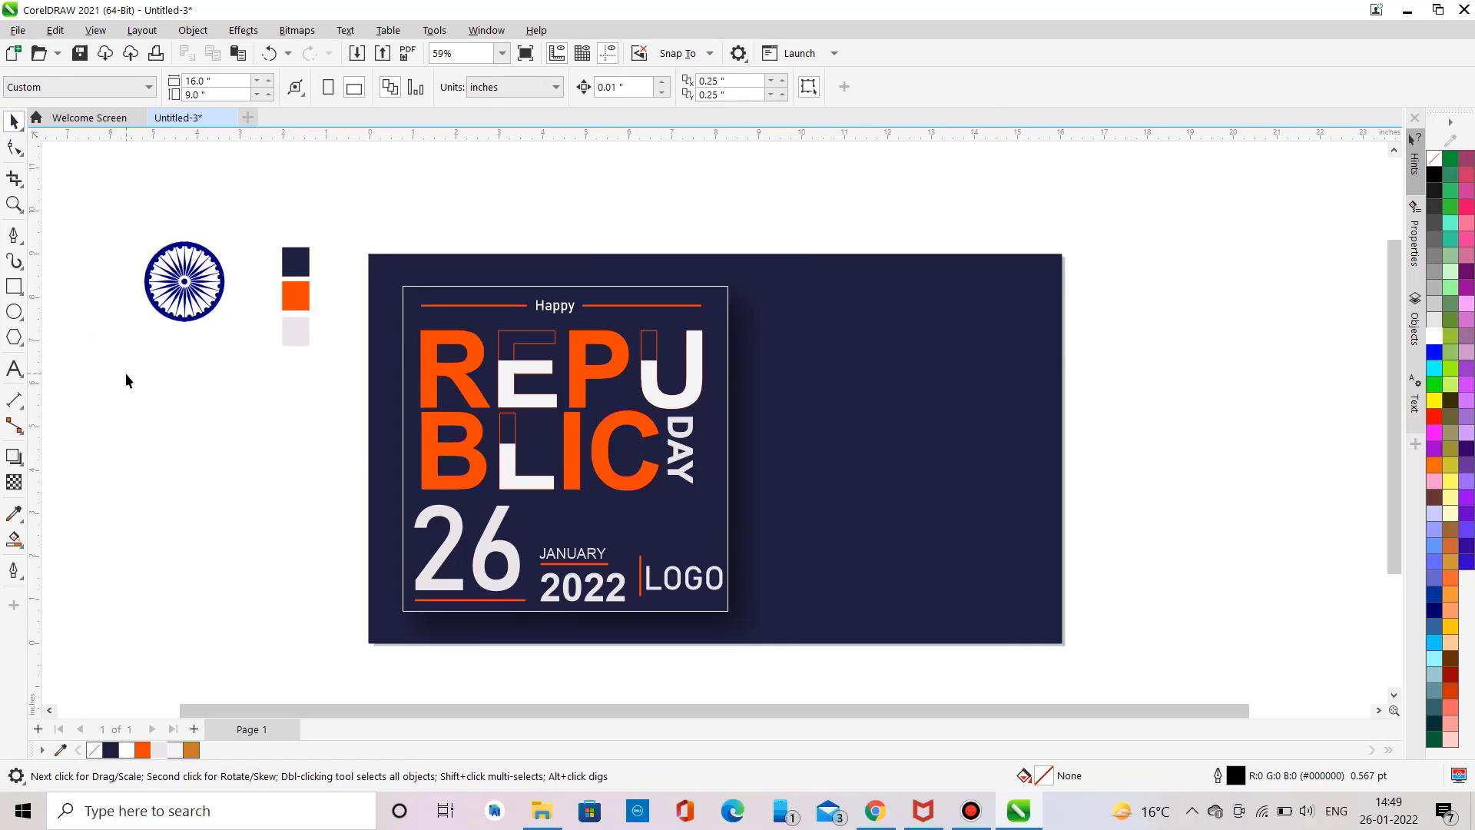
Step: Add India text right of the frame, enlarge it to about 149 pt, and fill it orange
click(13, 369)
click(207, 438)
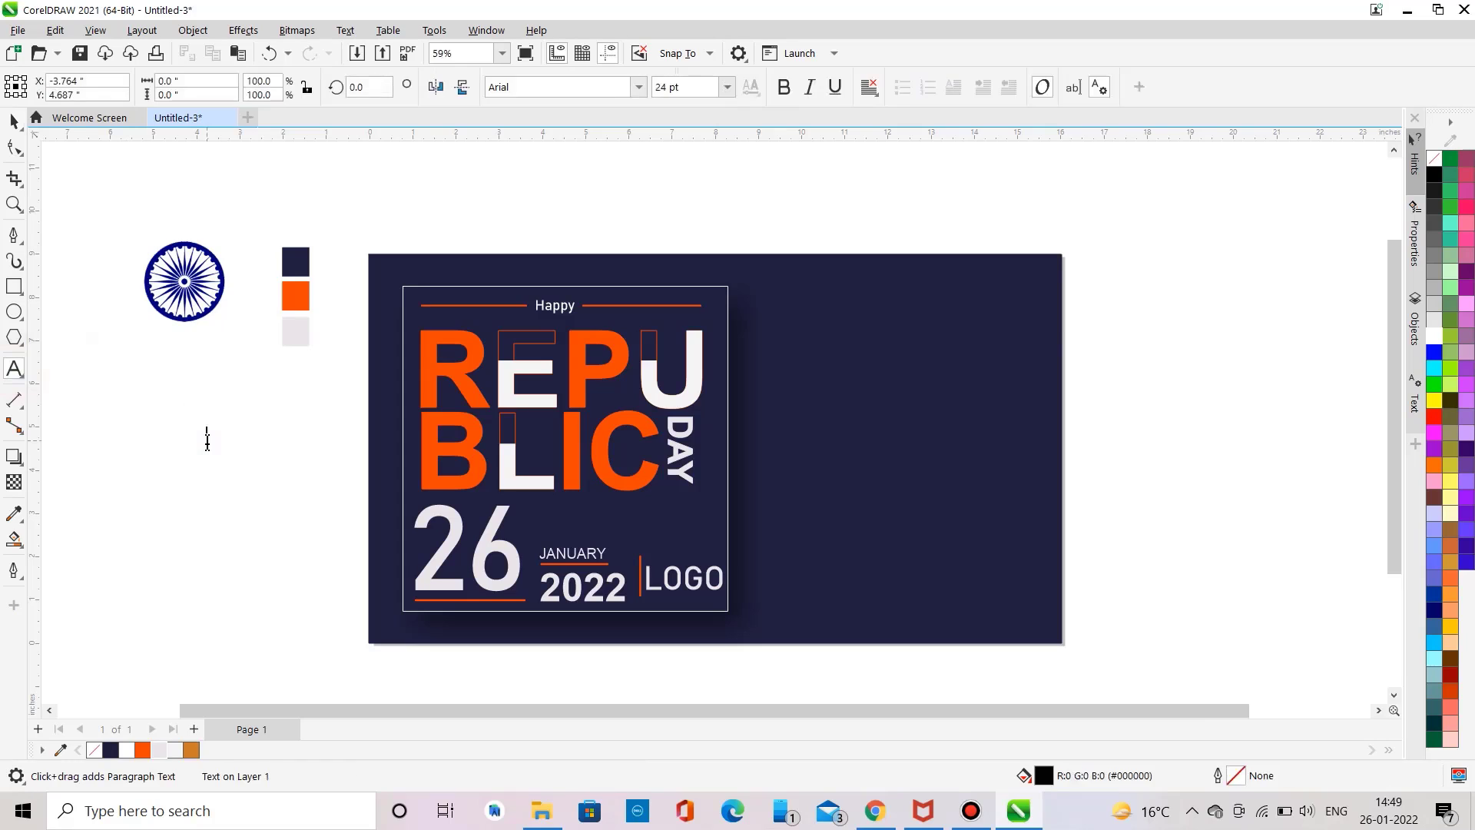
text(India)
key(ctrl+a)
drag(207, 440, 1030, 431)
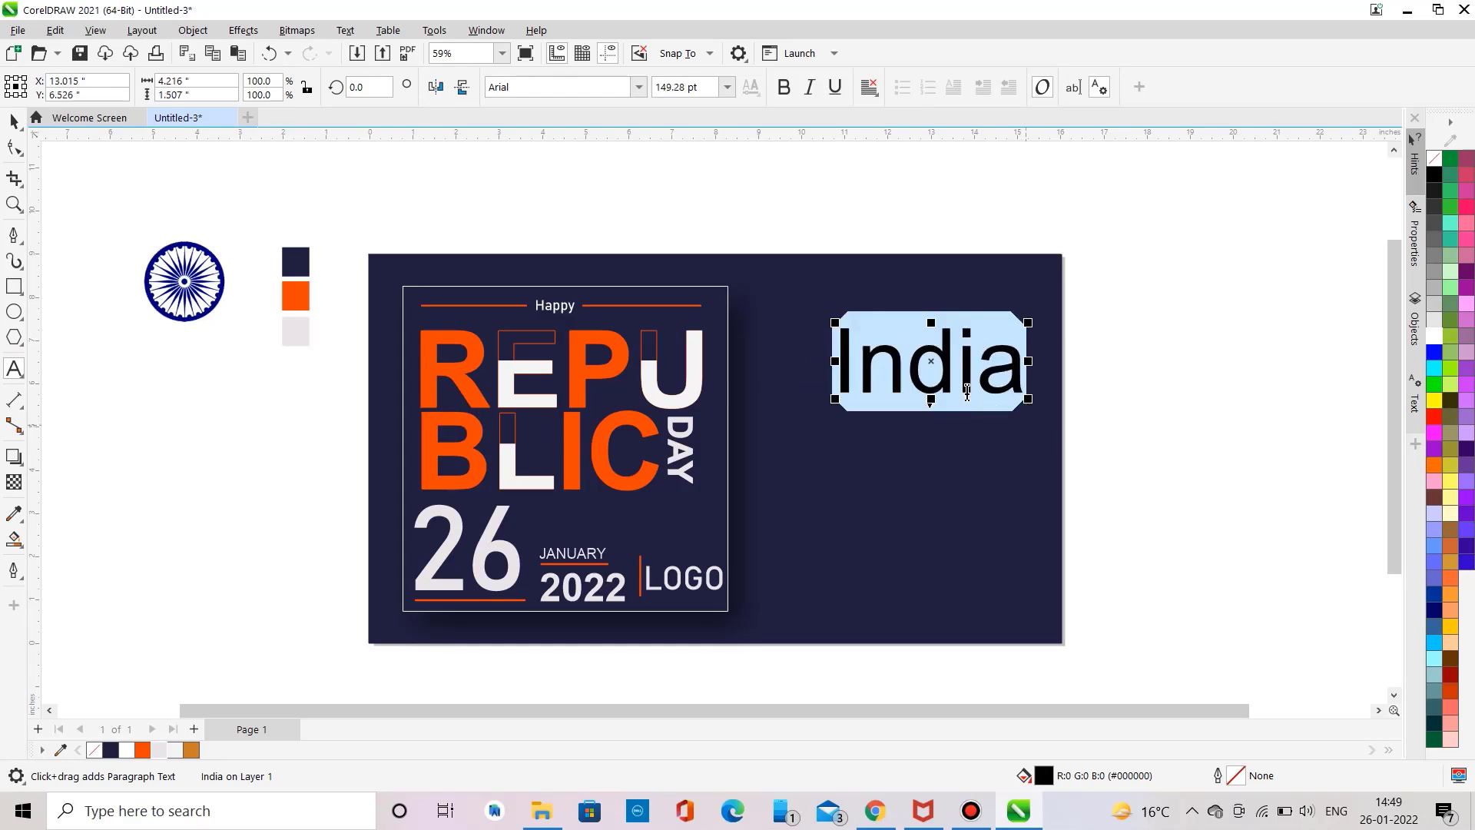
drag(930, 362, 902, 352)
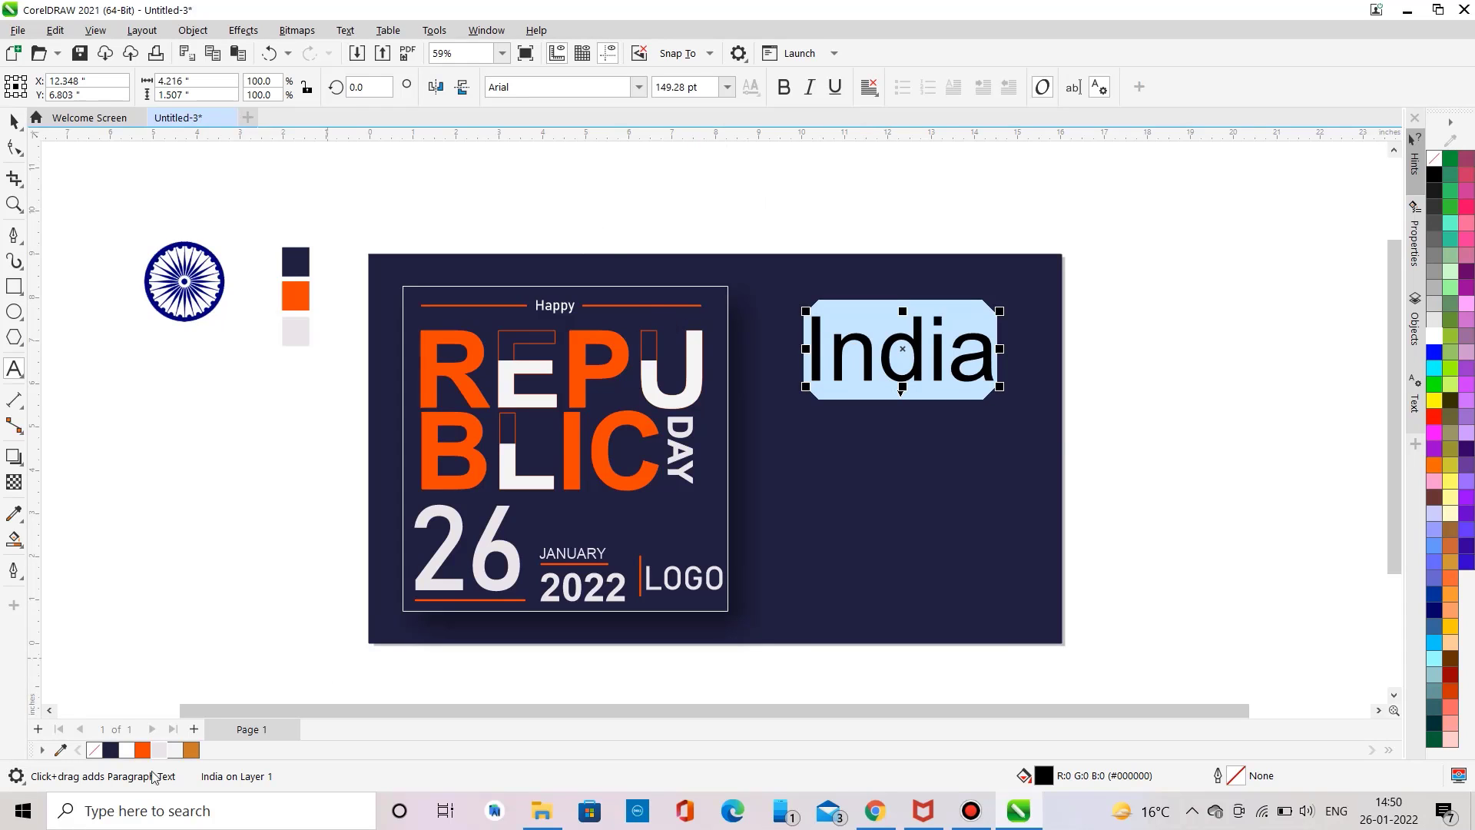
click(142, 750)
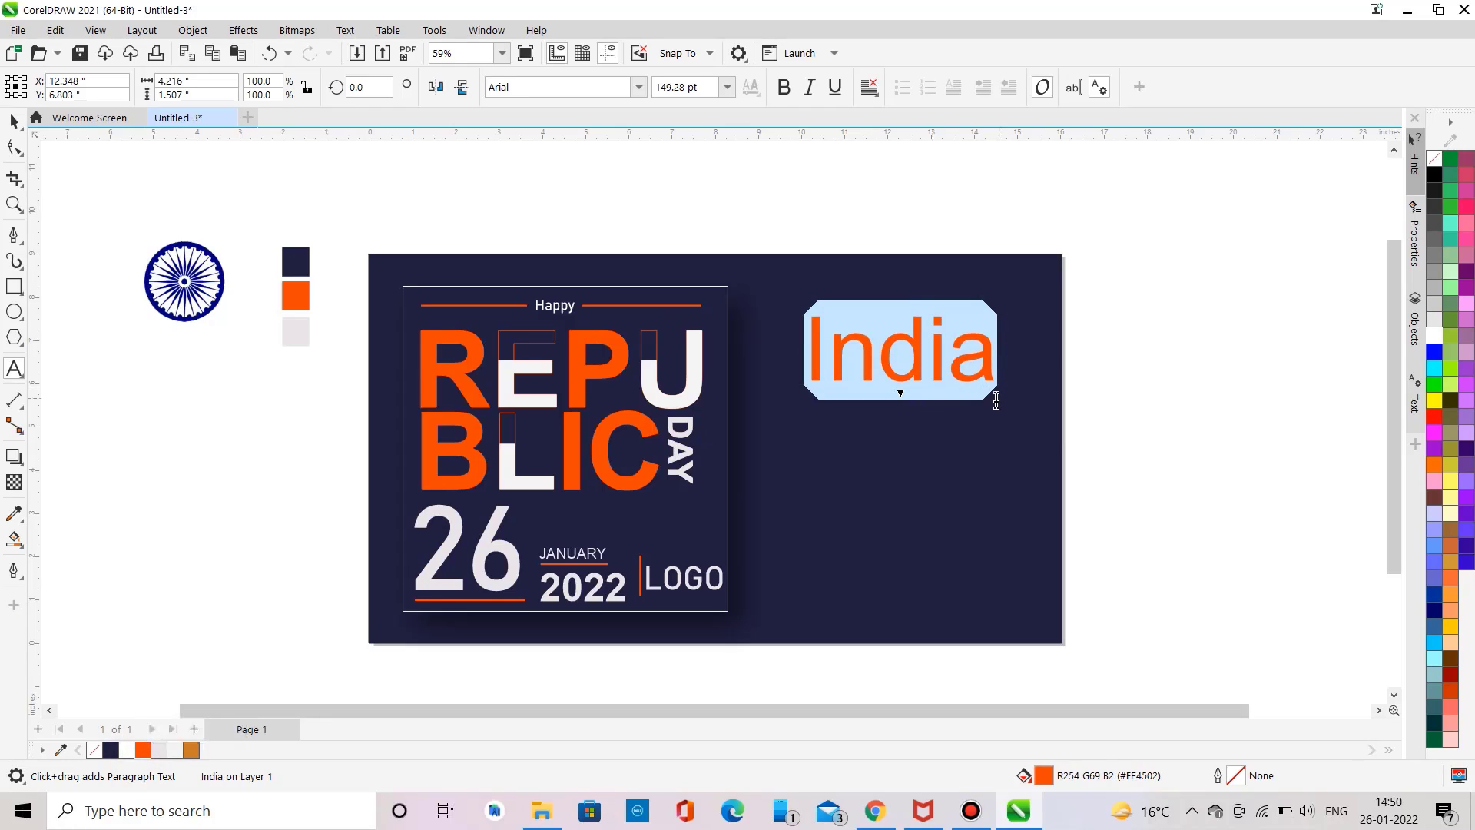
Step: Add bold orange Republic Day text at about 70 pt directly below India
click(804, 428)
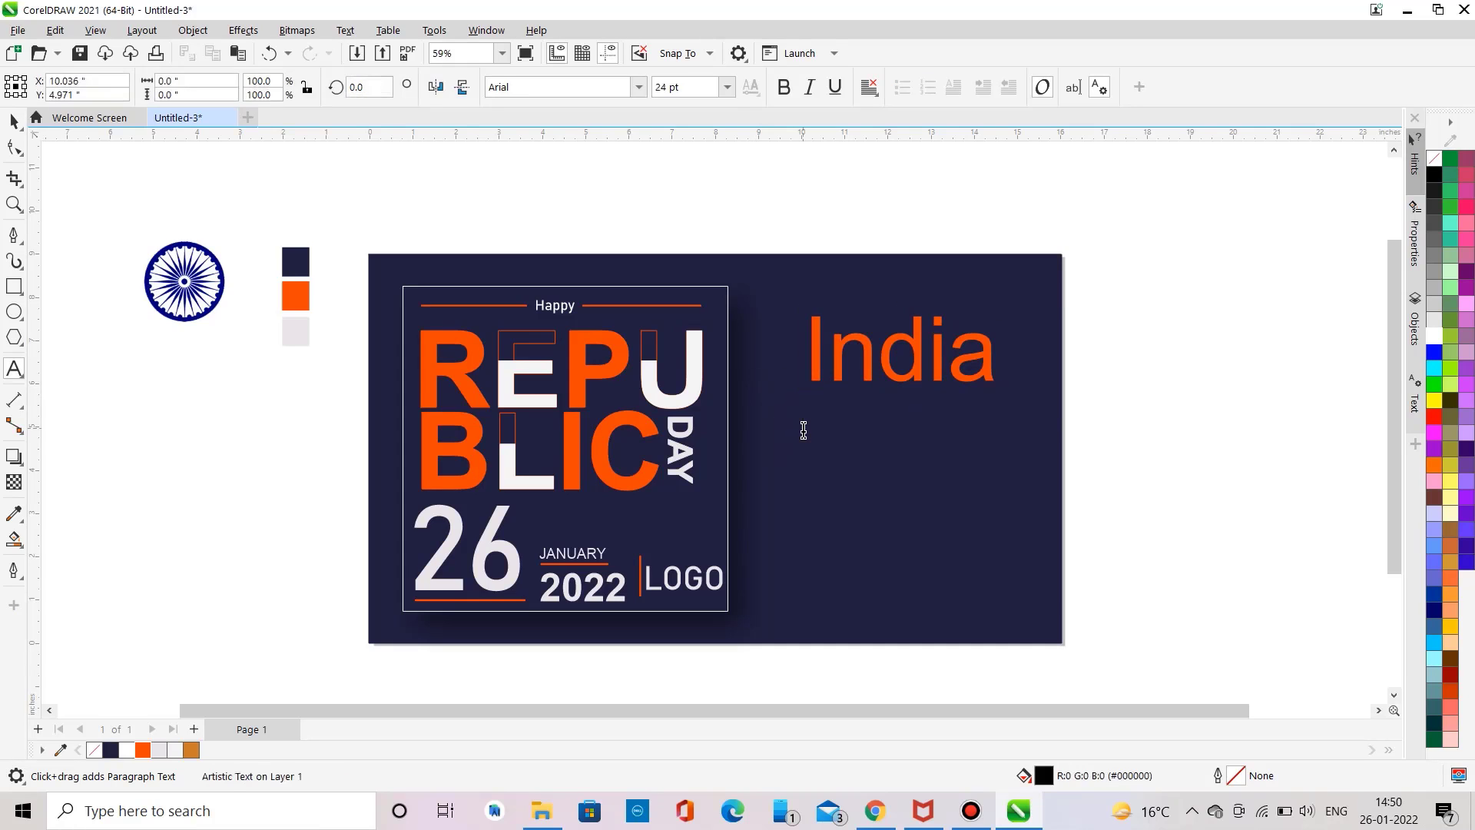
text(Republic Day)
key(ctrl+a)
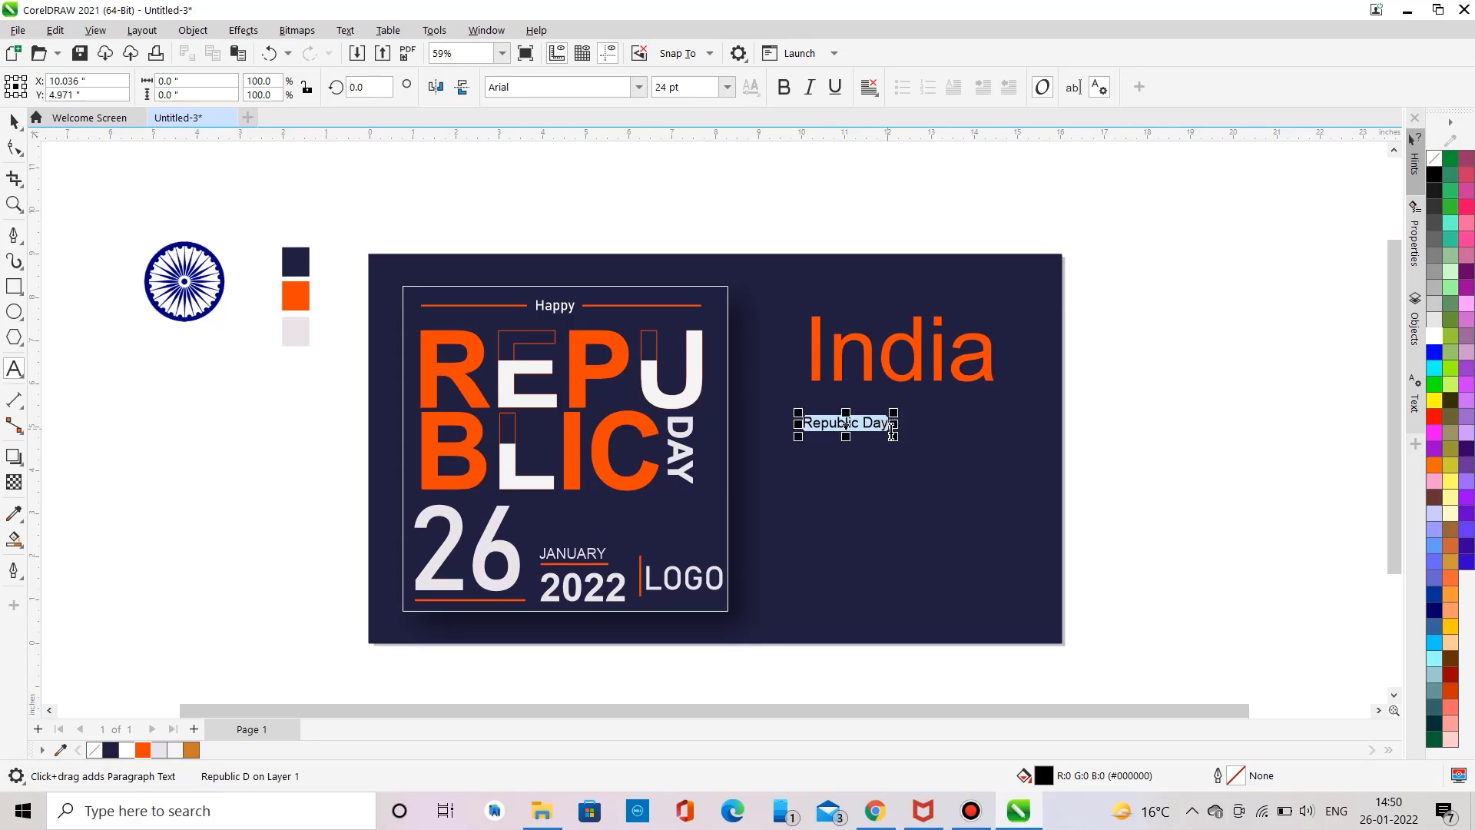
drag(893, 432, 1061, 475)
click(639, 88)
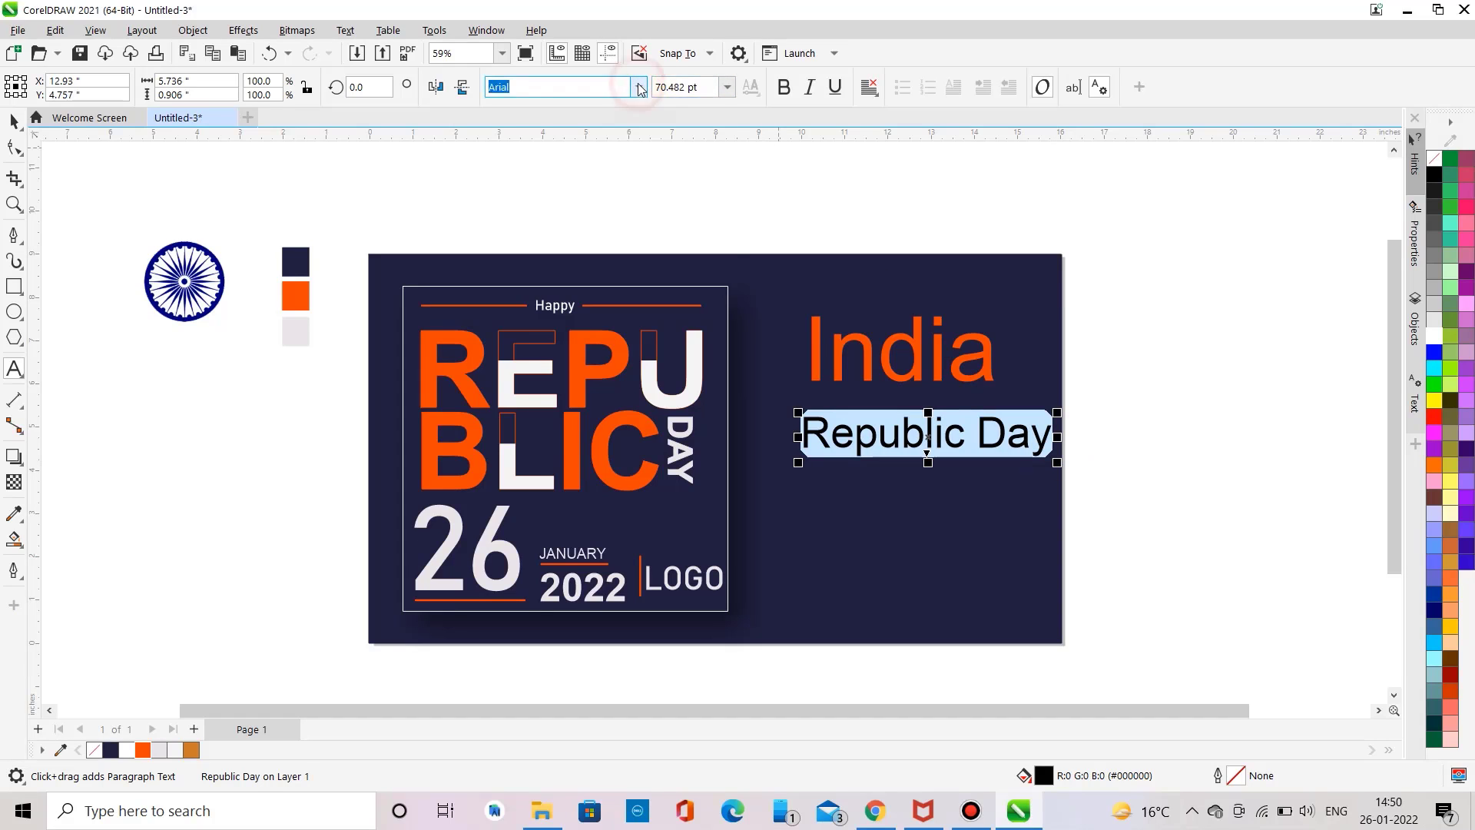
click(639, 87)
click(782, 89)
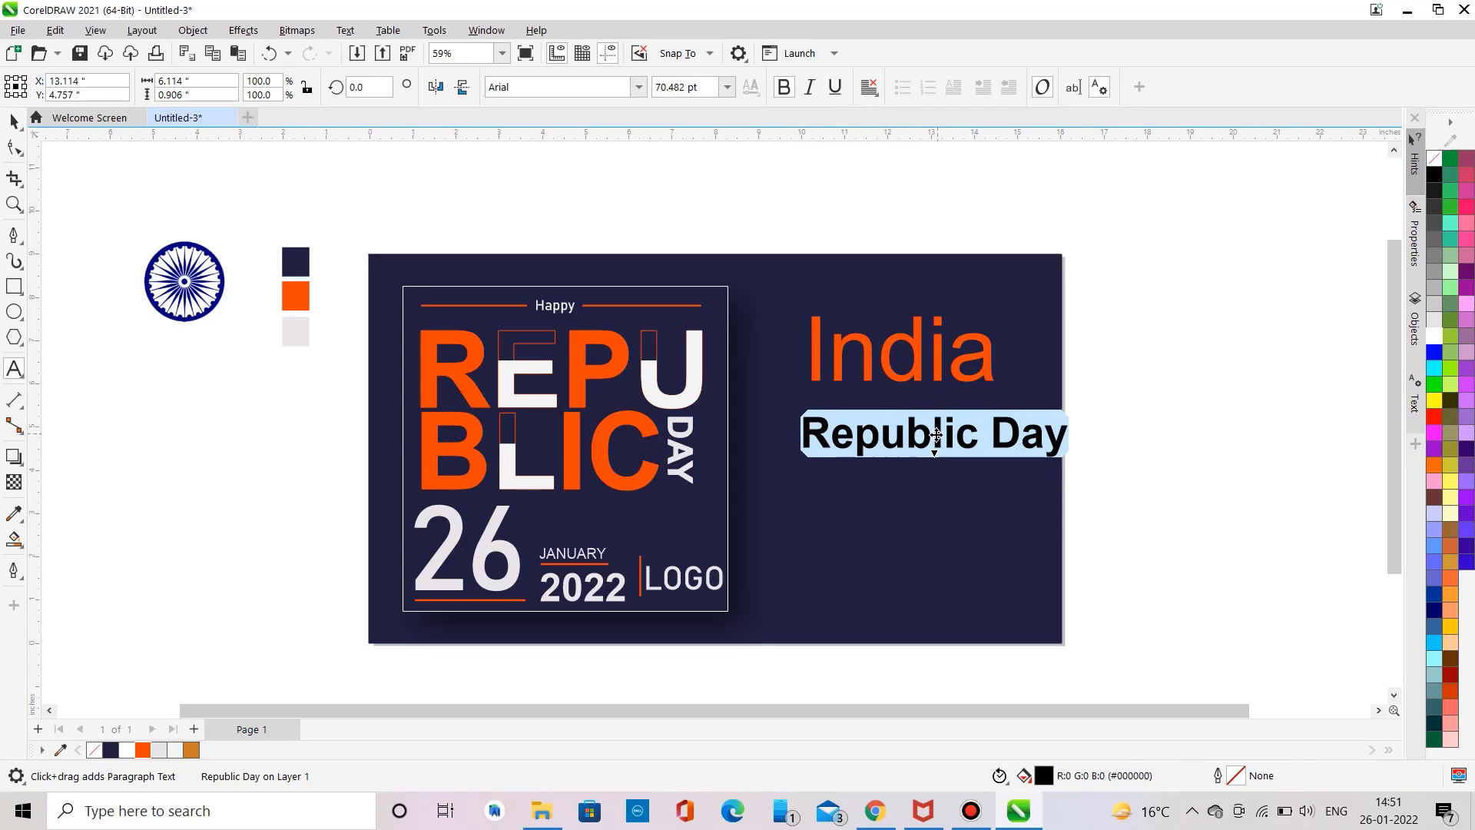
drag(935, 431, 914, 412)
click(144, 749)
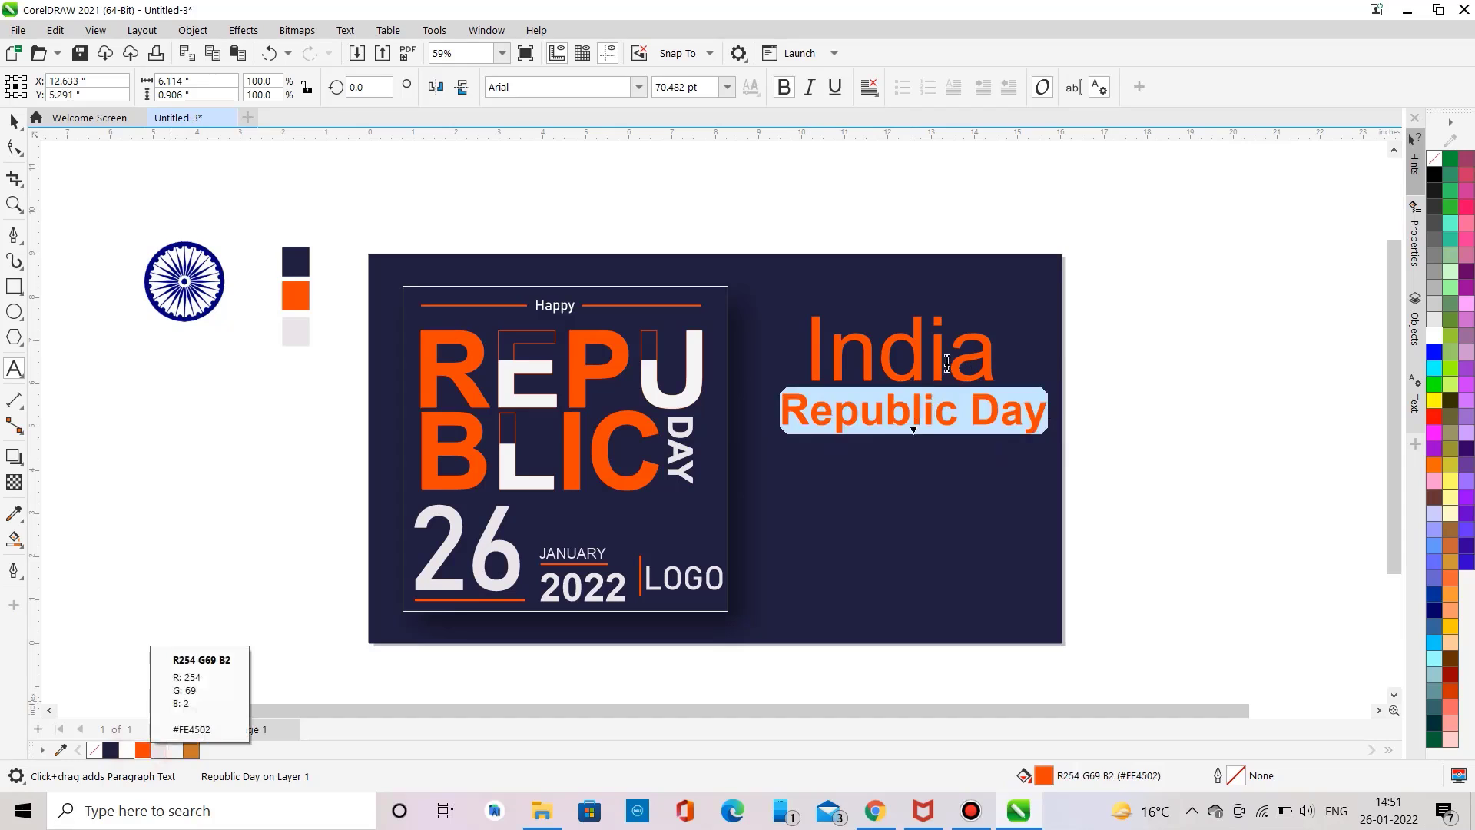
Step: Shrink India to about 96 pt, make it bold, and align it above Republic Day
click(909, 357)
drag(910, 358, 875, 353)
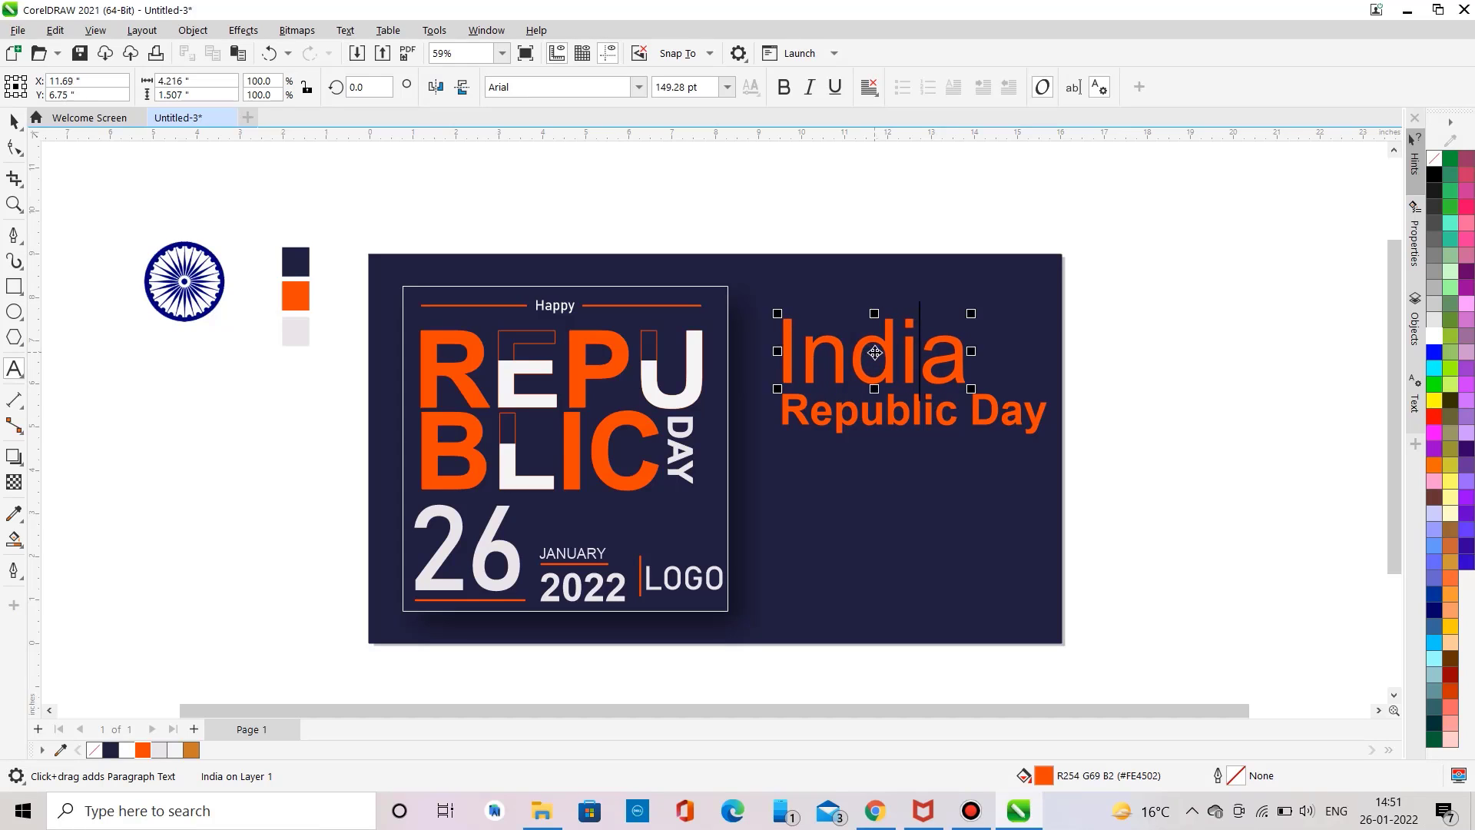
drag(971, 390, 840, 367)
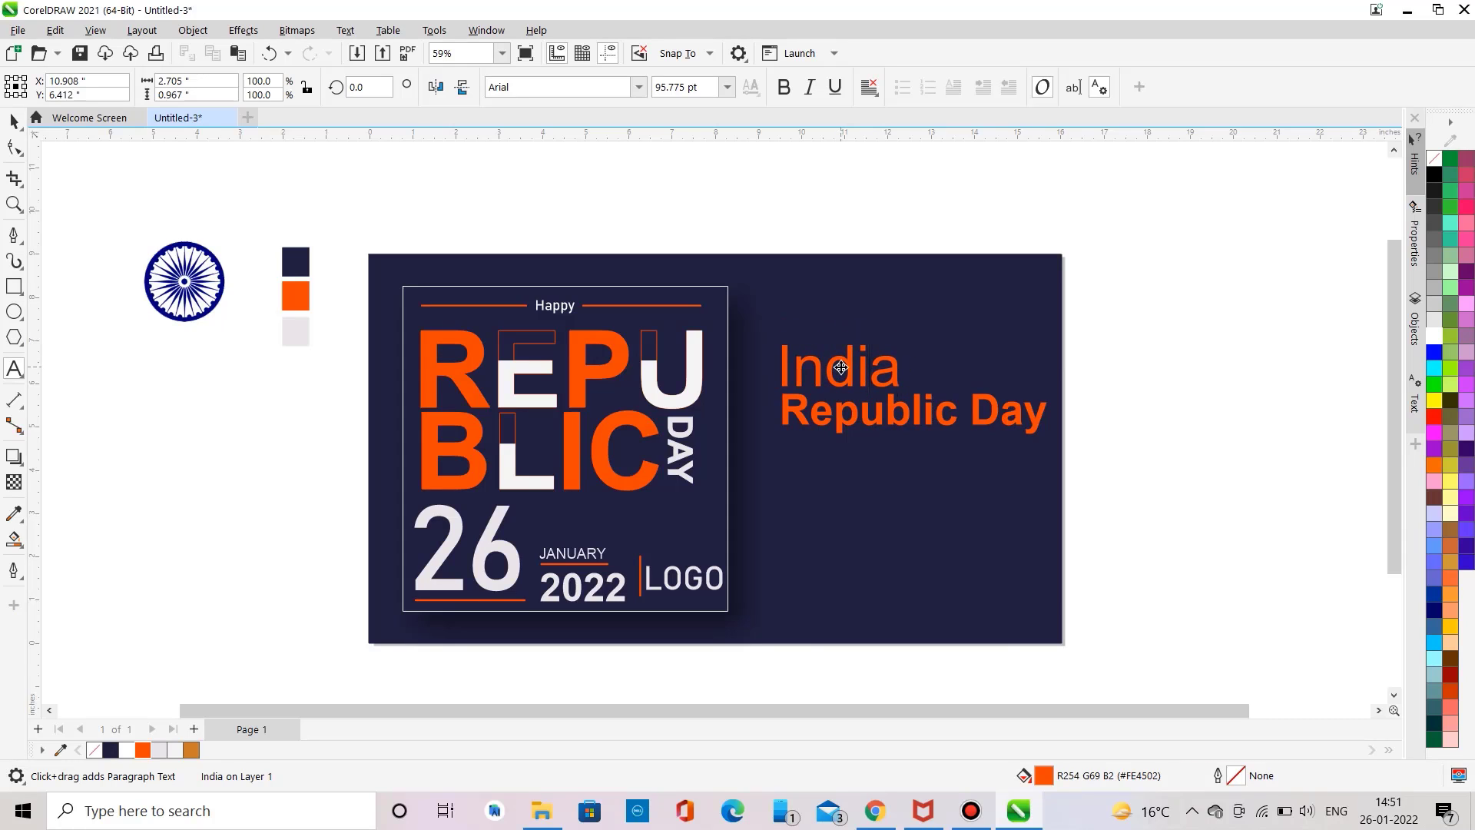
double_click(841, 367)
click(777, 90)
click(14, 121)
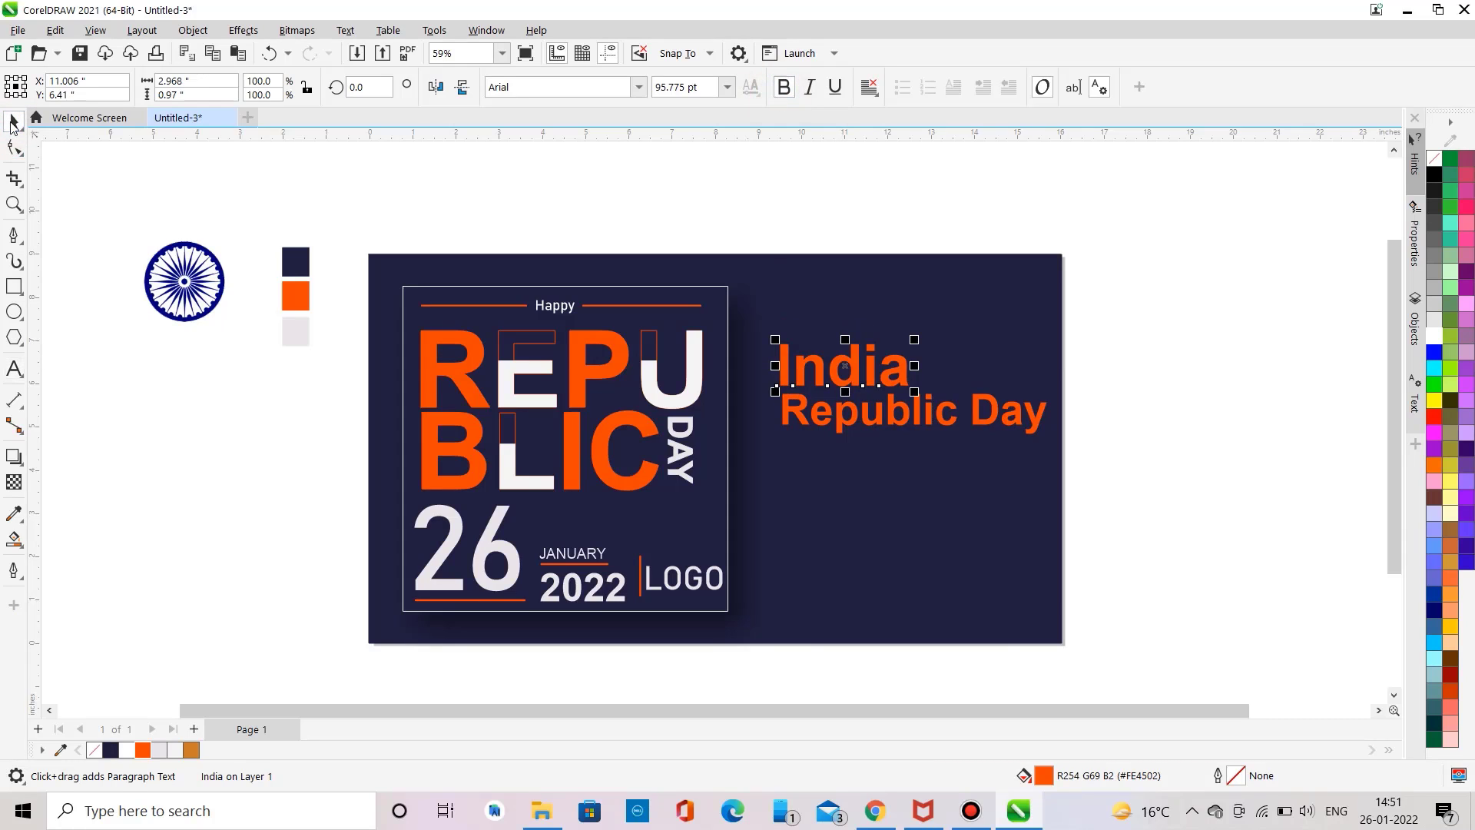
Step: Select both the India and Republic Day titles and nudge them slightly left and up
click(147, 205)
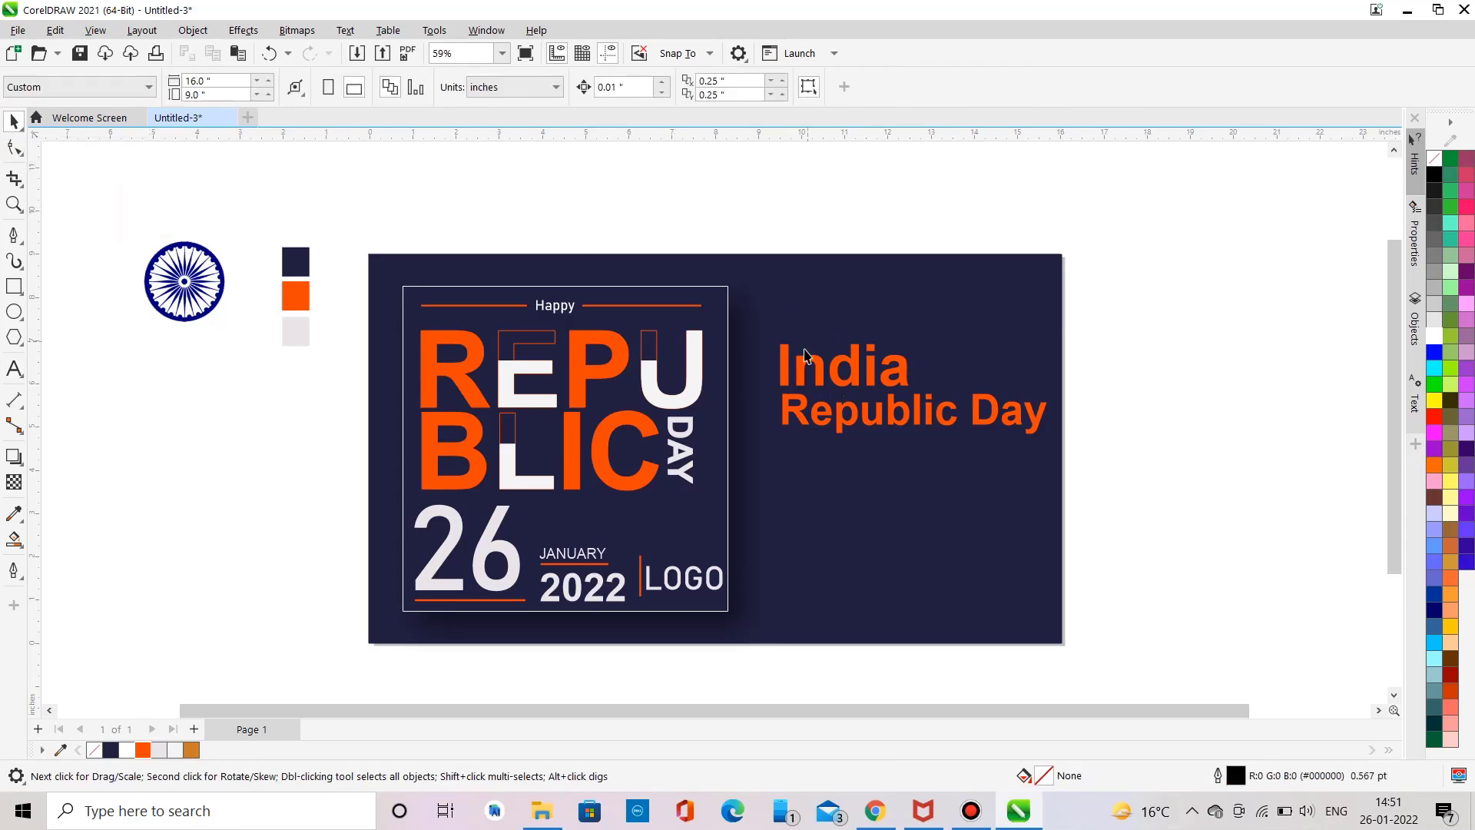
click(804, 415)
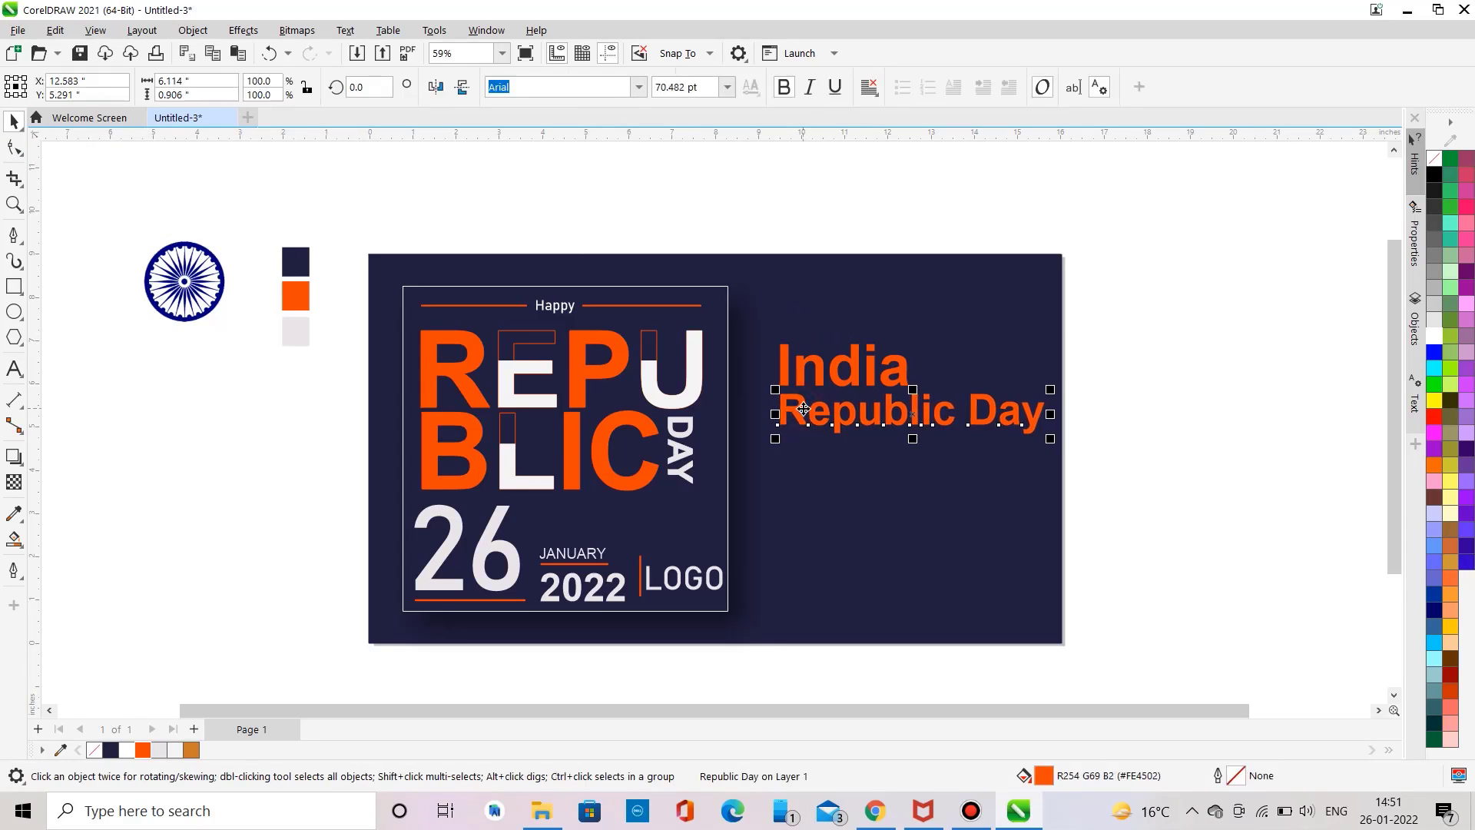
drag(761, 202, 1104, 504)
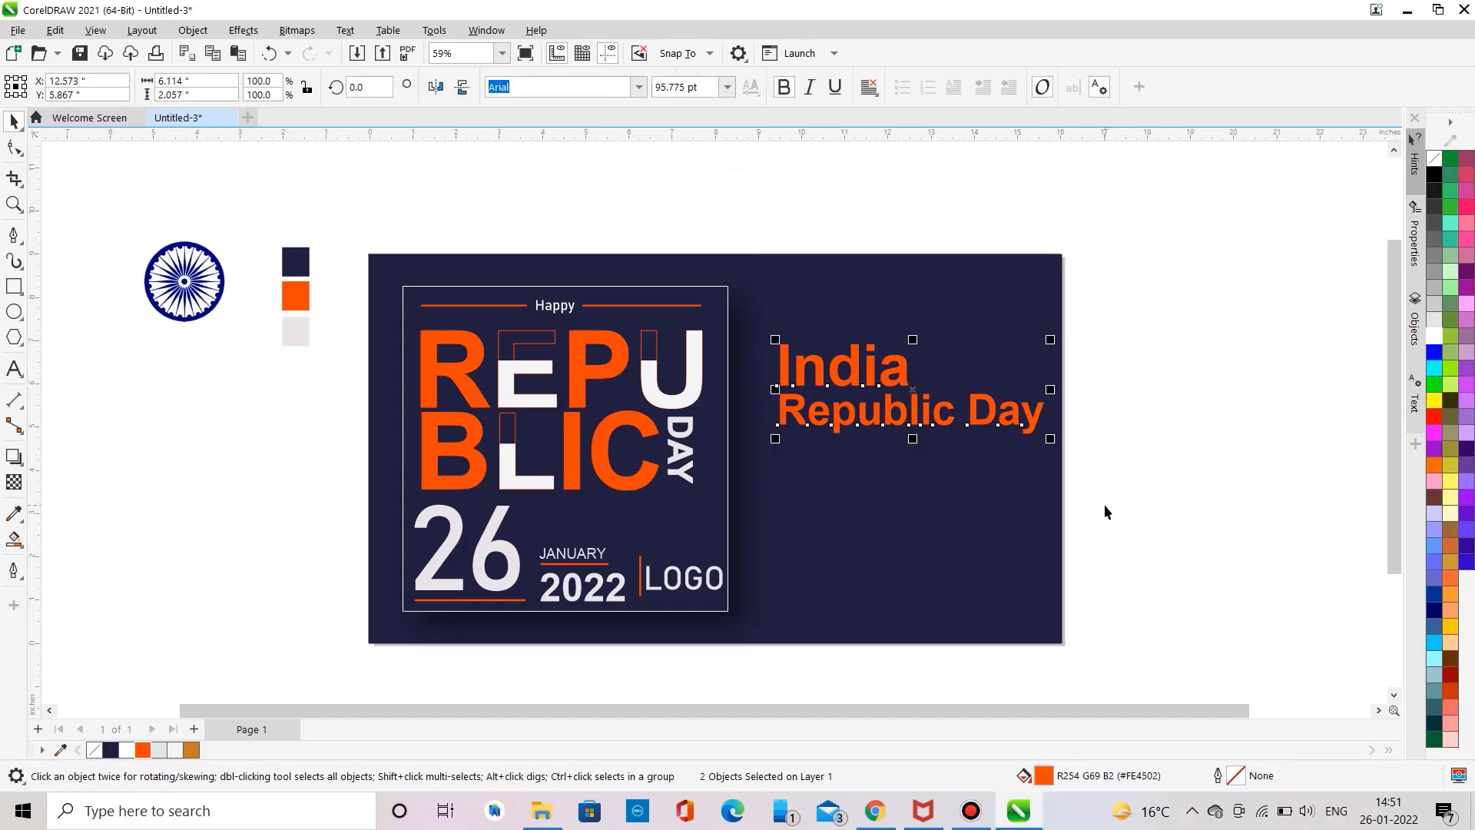
key(Left)
key(Left)
key(Left)
key(Left)
key(Left)
key(Left)
key(Left)
key(Left)
key(Left)
key(Left)
key(Up)
key(Up)
key(Up)
key(Up)
key(Up)
key(Up)
key(Up)
key(Up)
key(Up)
key(Up)
click(1104, 504)
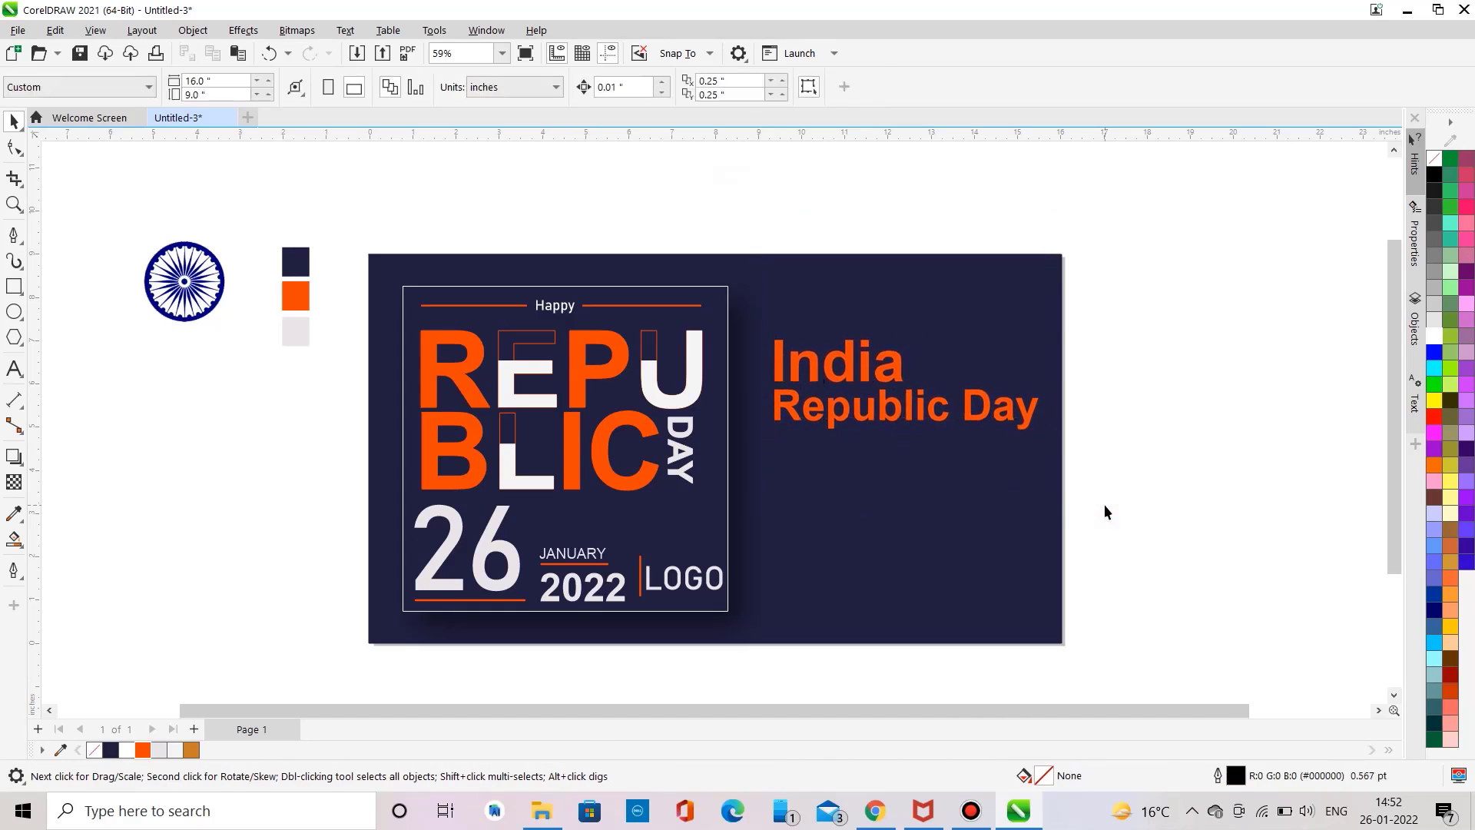
Step: Draw a short horizontal line with the Pen tool below Republic Day, giving it a 4.0 pt light grey outline
click(13, 234)
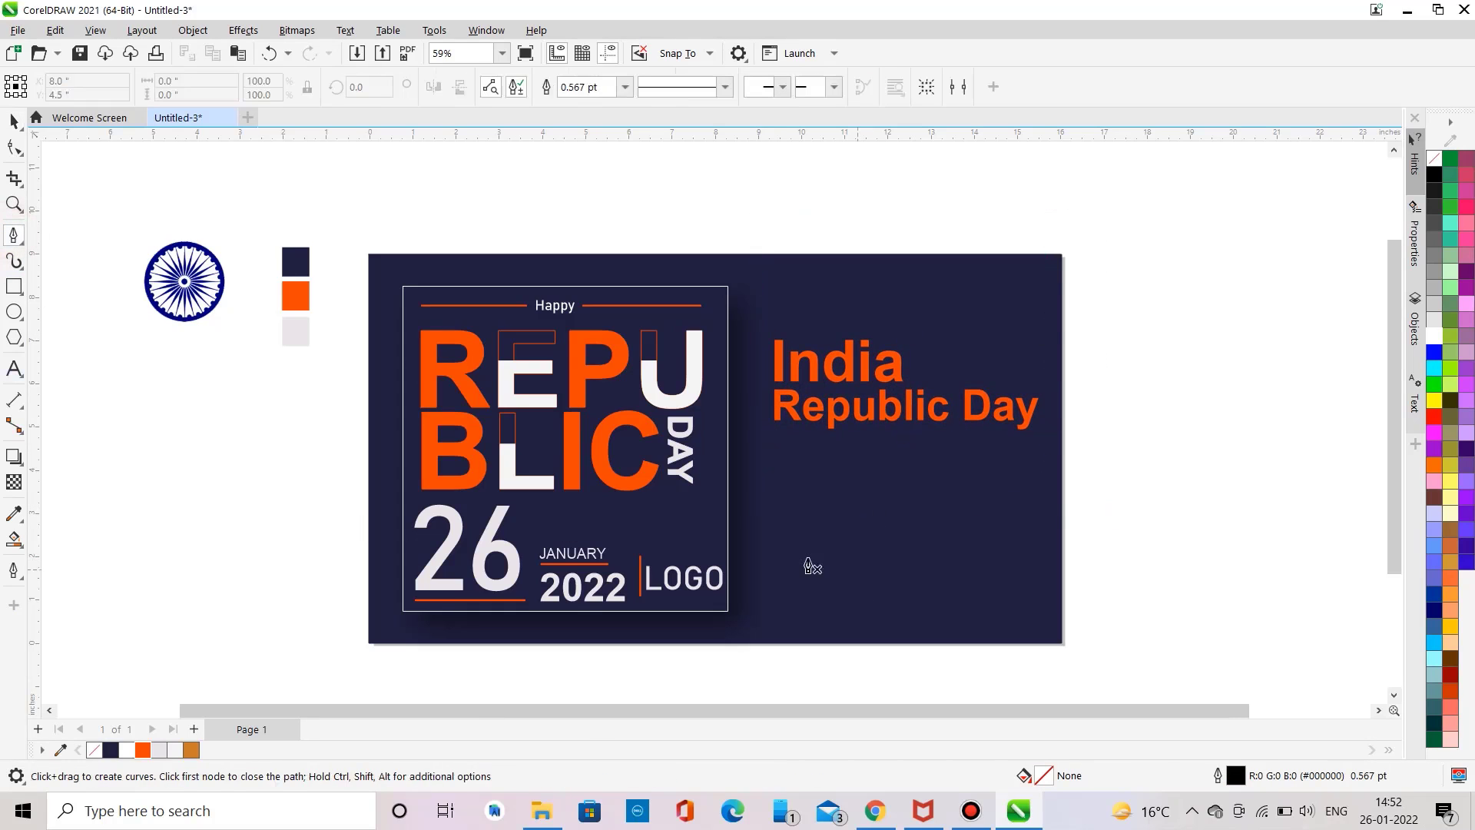
click(774, 510)
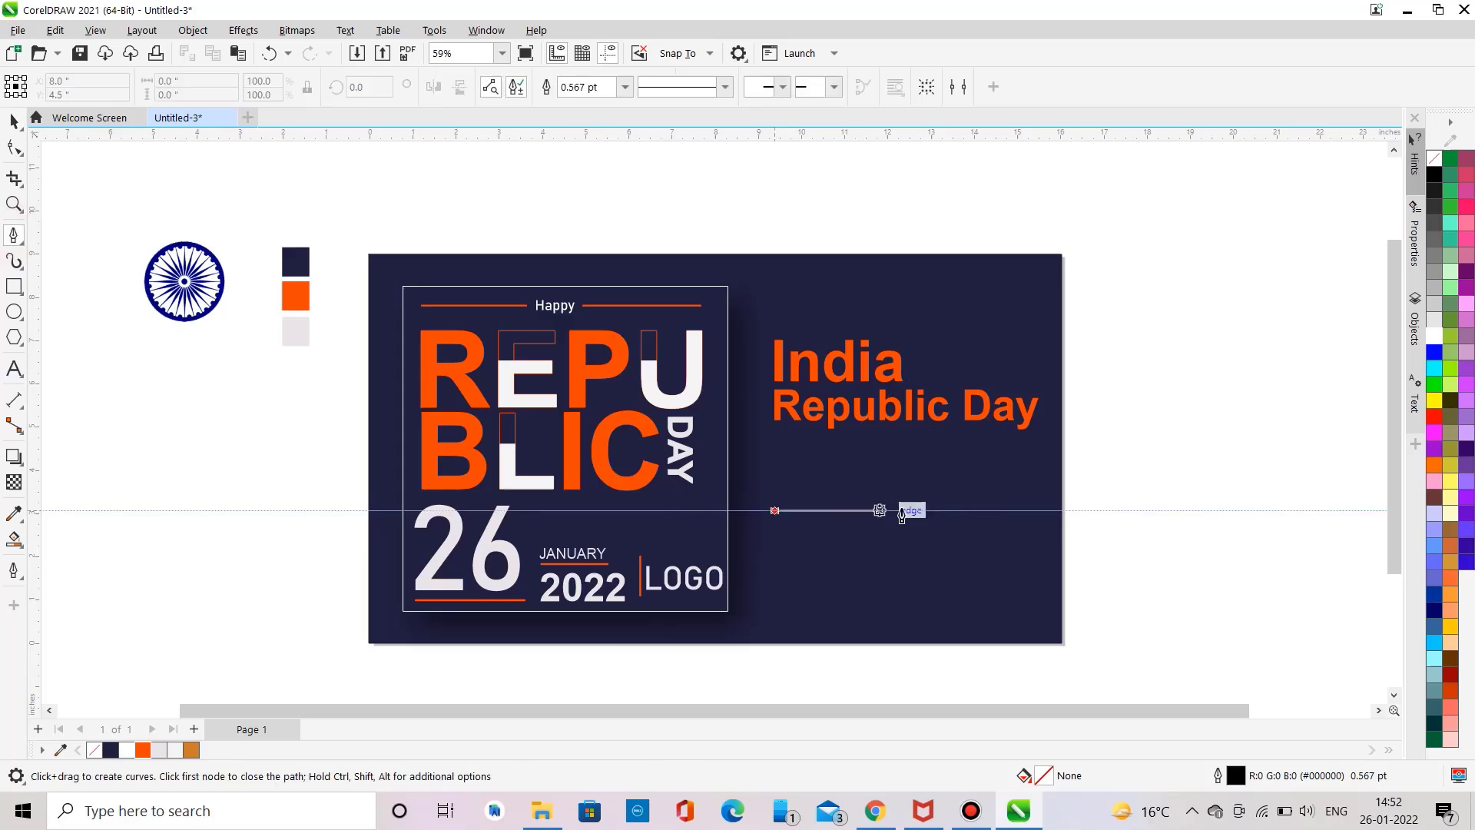
click(833, 511)
click(834, 510)
click(625, 87)
click(572, 197)
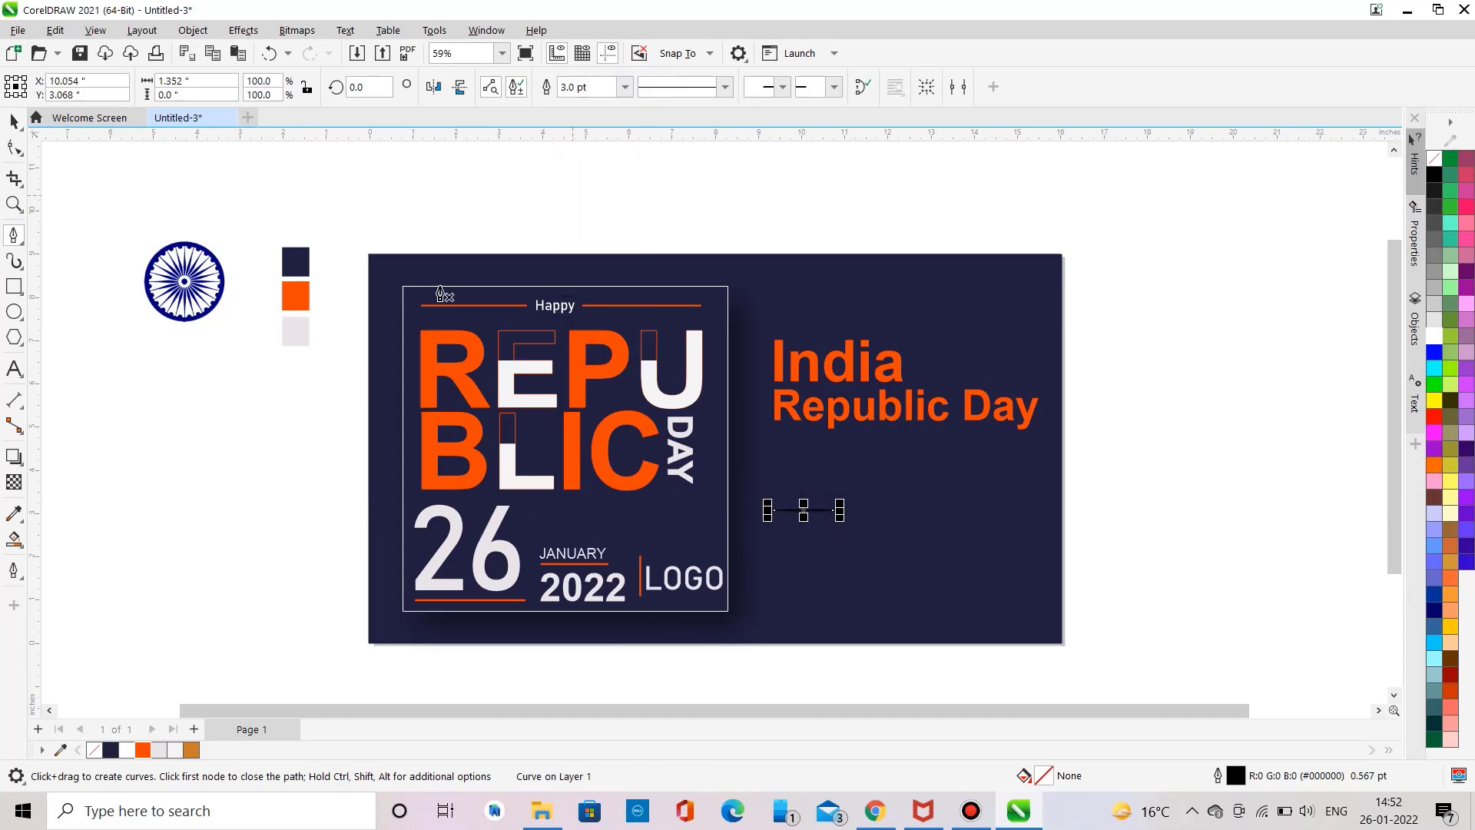
click(159, 750)
right_click(159, 750)
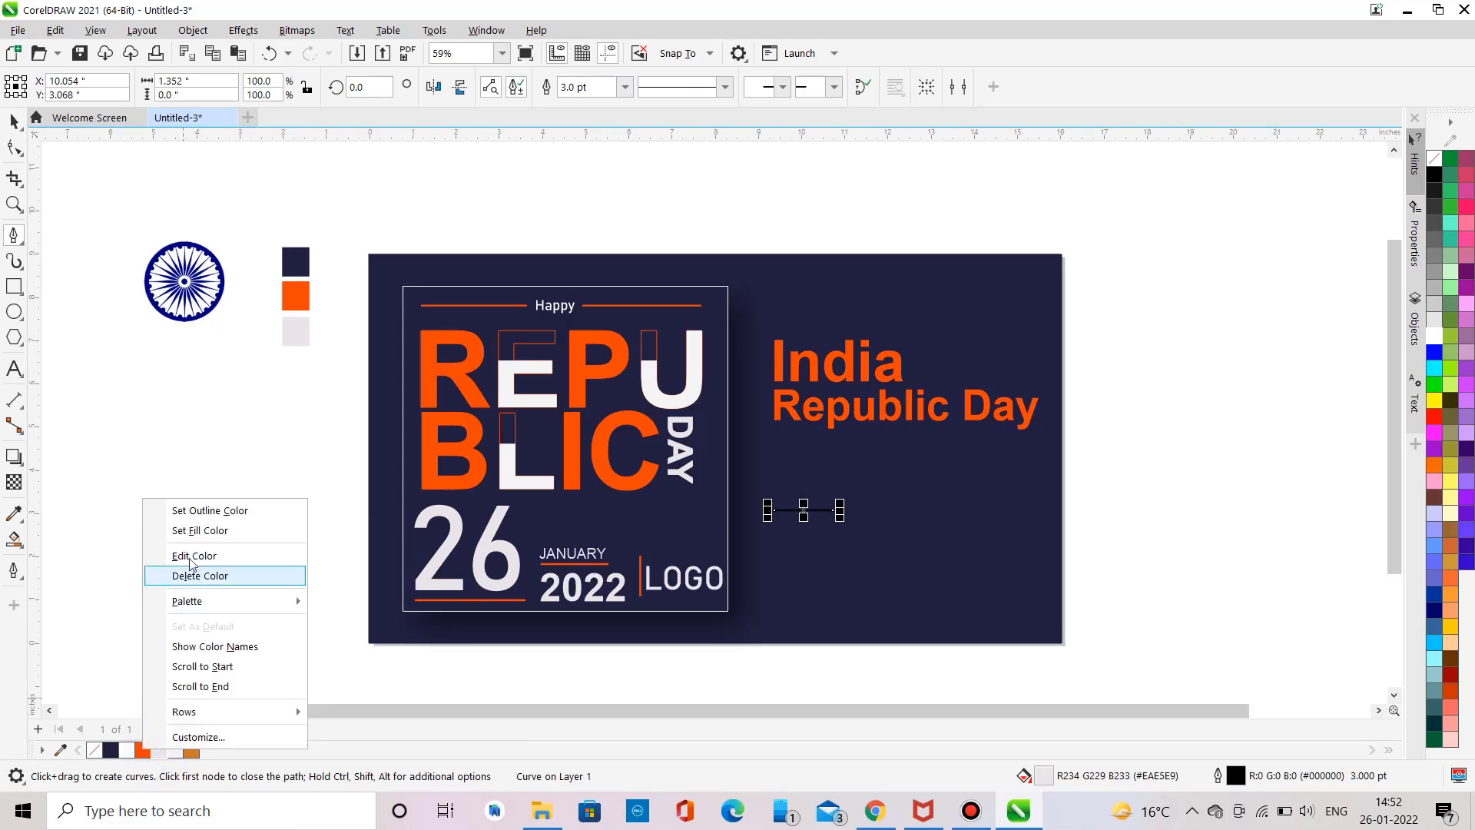
click(218, 511)
click(625, 87)
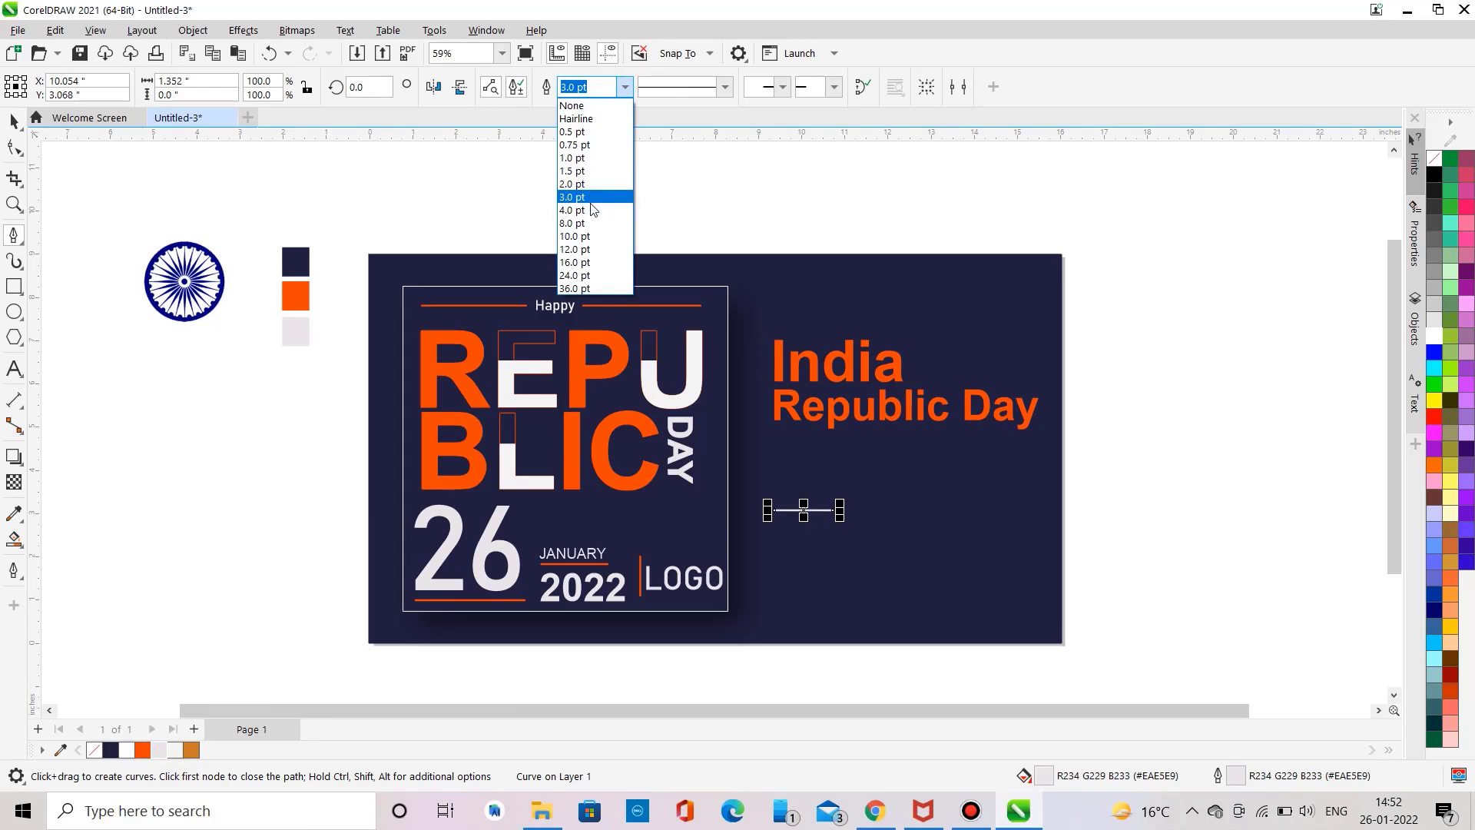
click(591, 214)
click(14, 121)
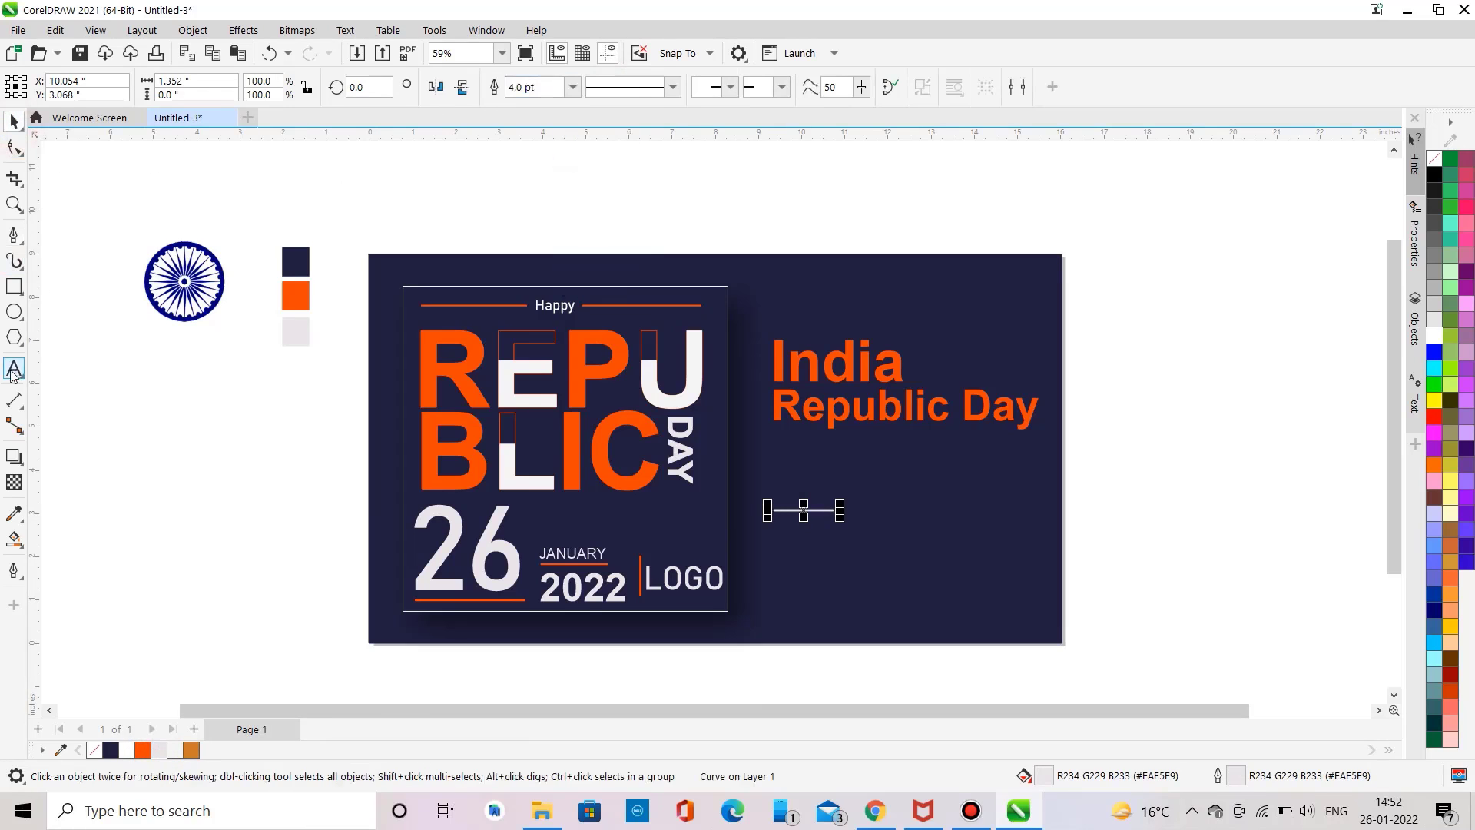
Step: Add Instagram Post text and move it just below the short line
click(14, 368)
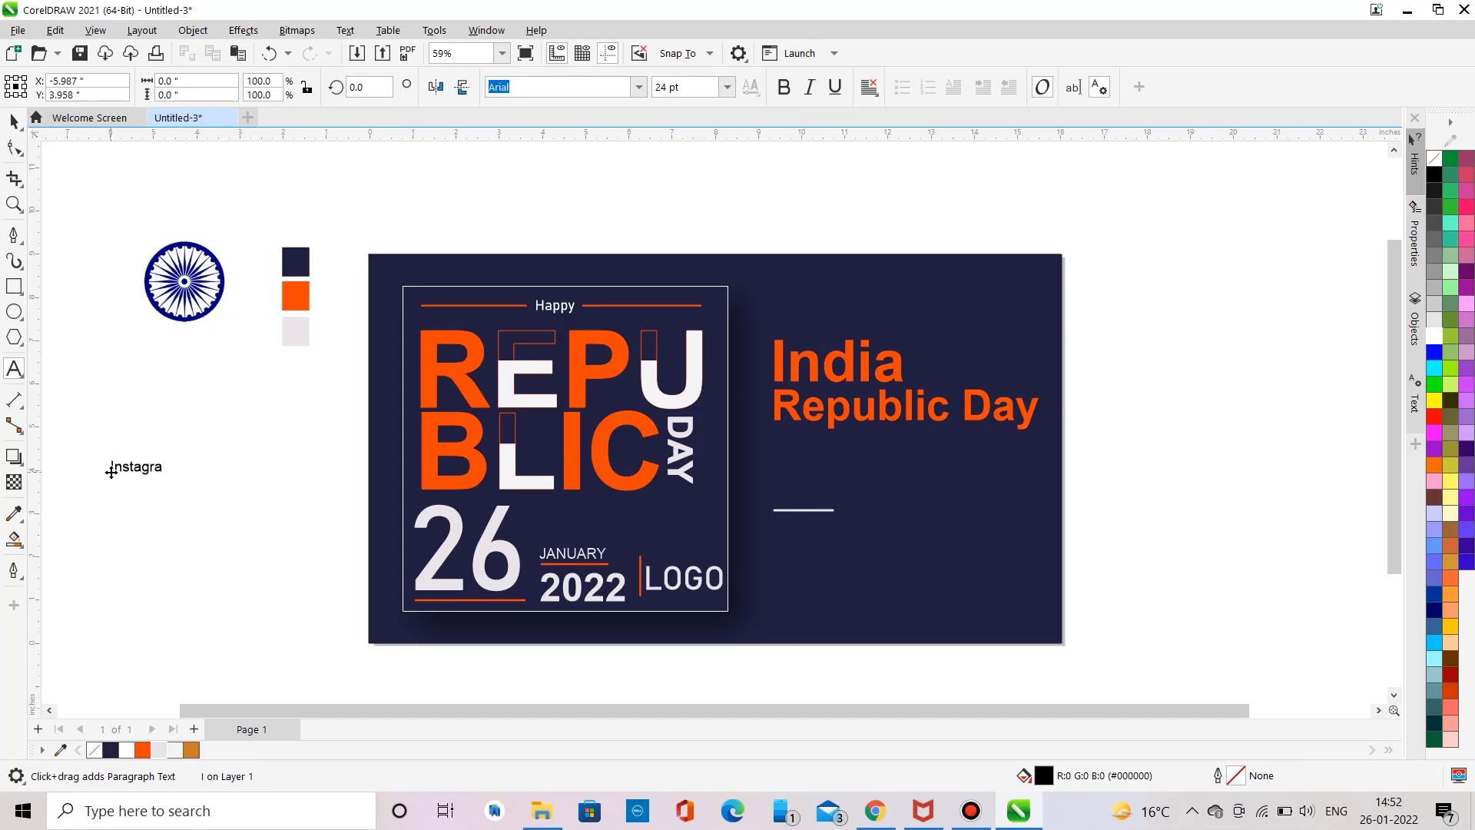
key(Escape)
click(111, 470)
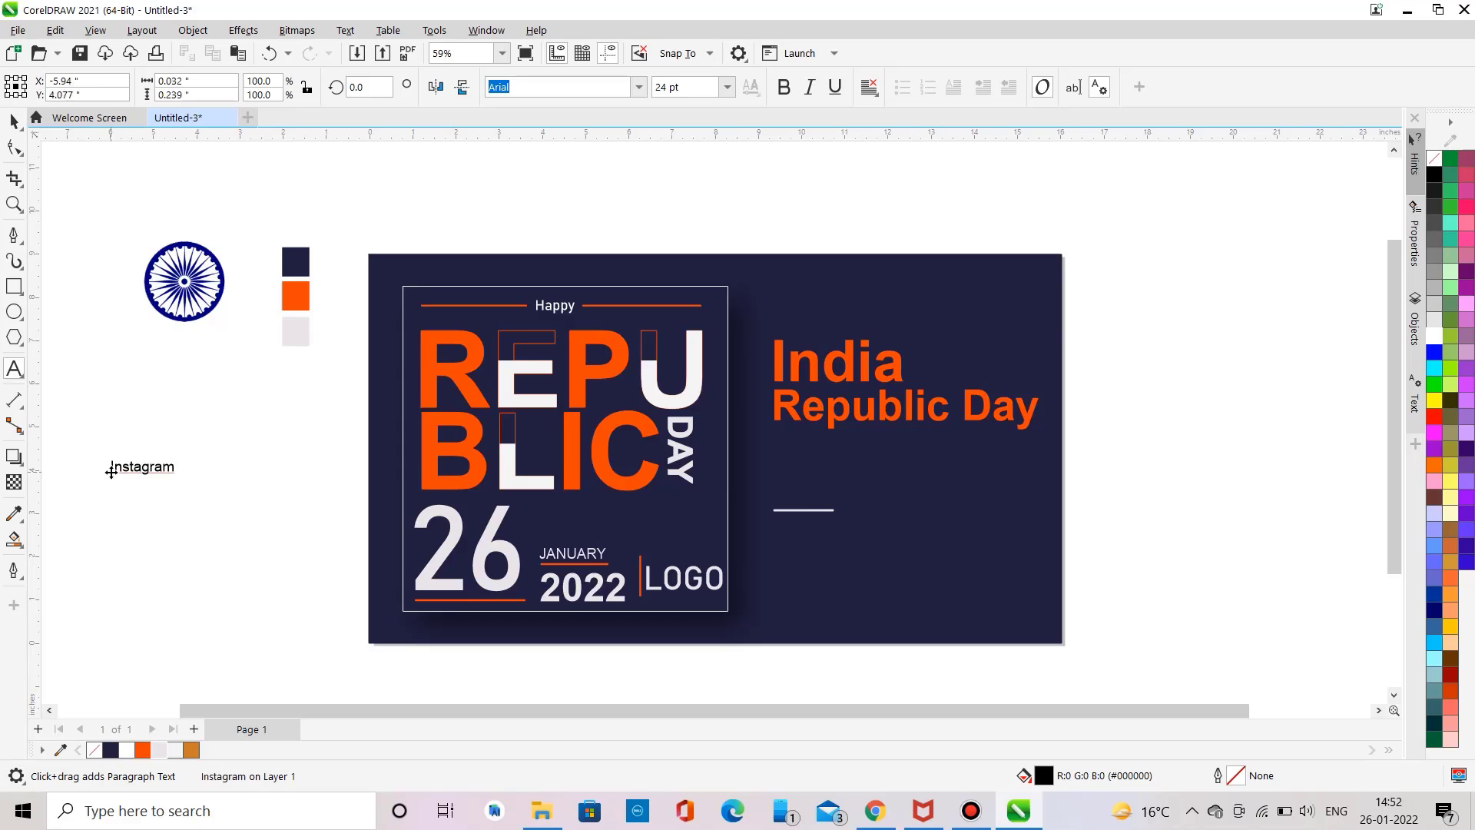
text(Post)
key(ctrl+a)
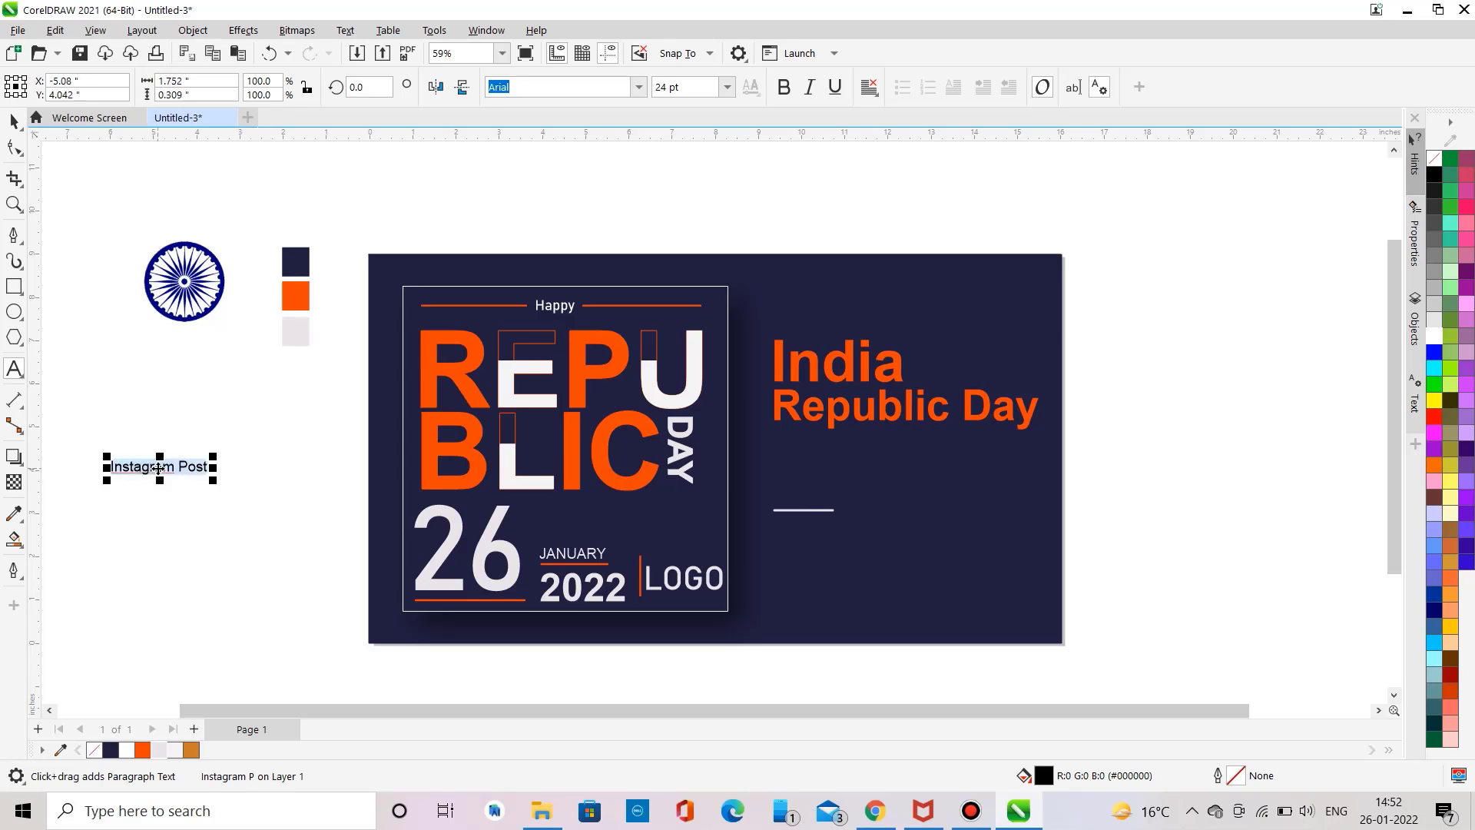
drag(157, 469, 819, 530)
Step: Set the Instagram Post text font to Bahnschrift and enlarge it to about 48 pt
click(638, 87)
click(587, 148)
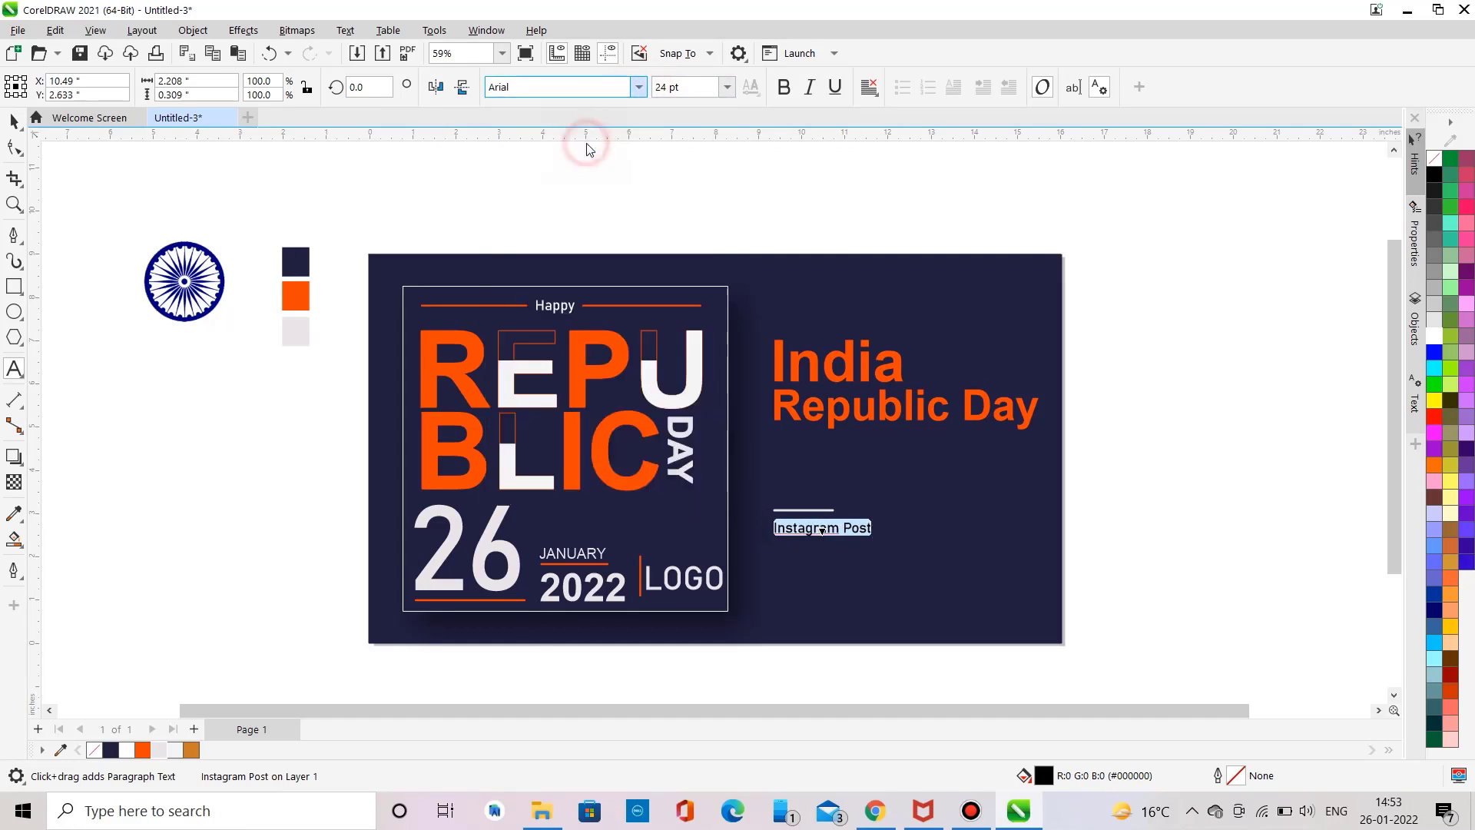
drag(883, 549, 985, 574)
Step: Change the word Post to Arial and fill it light grey
key(shift+Left)
key(shift+Left)
key(shift+Left)
key(shift+Left)
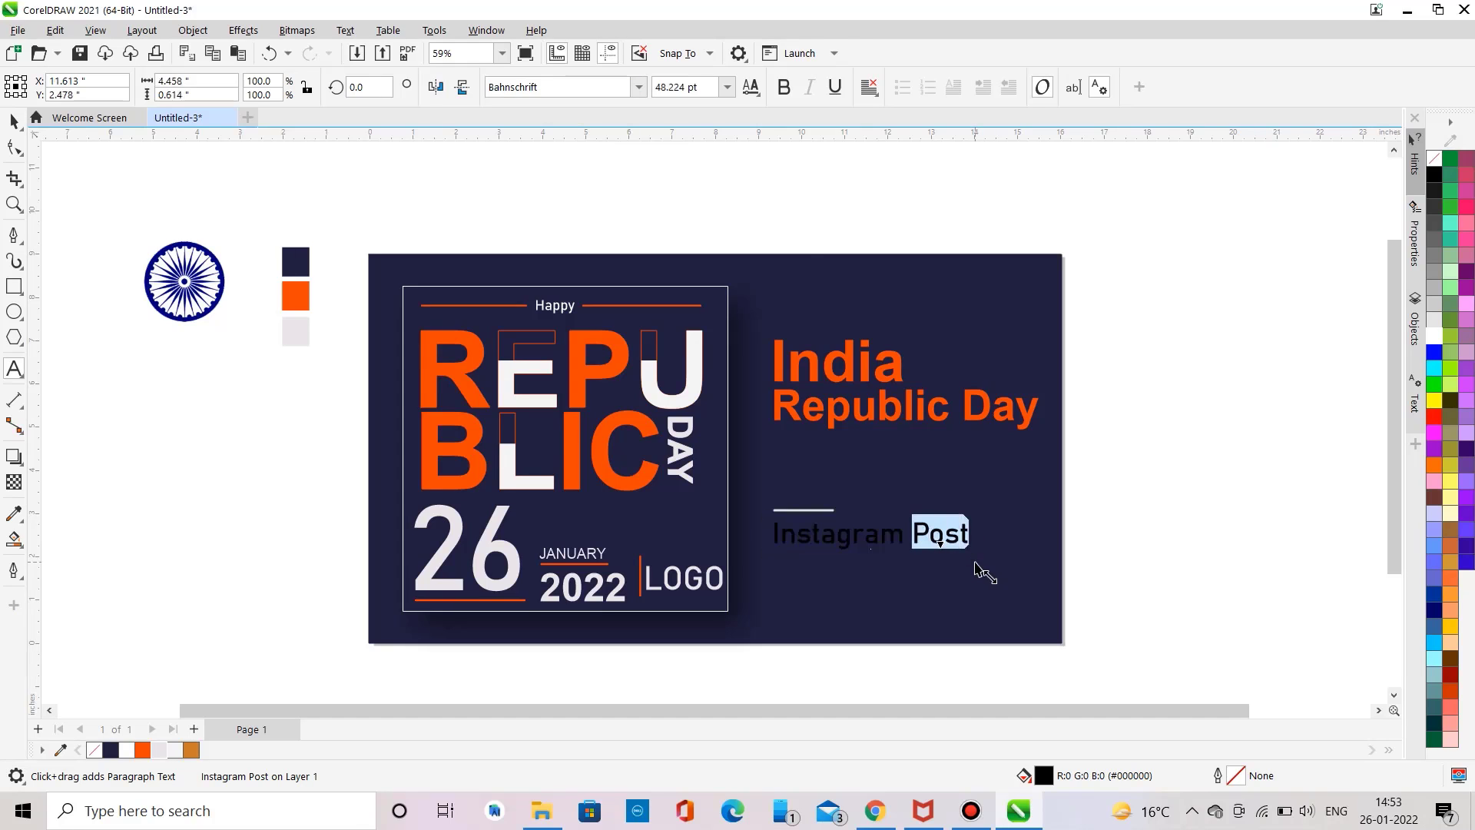
click(553, 87)
click(586, 163)
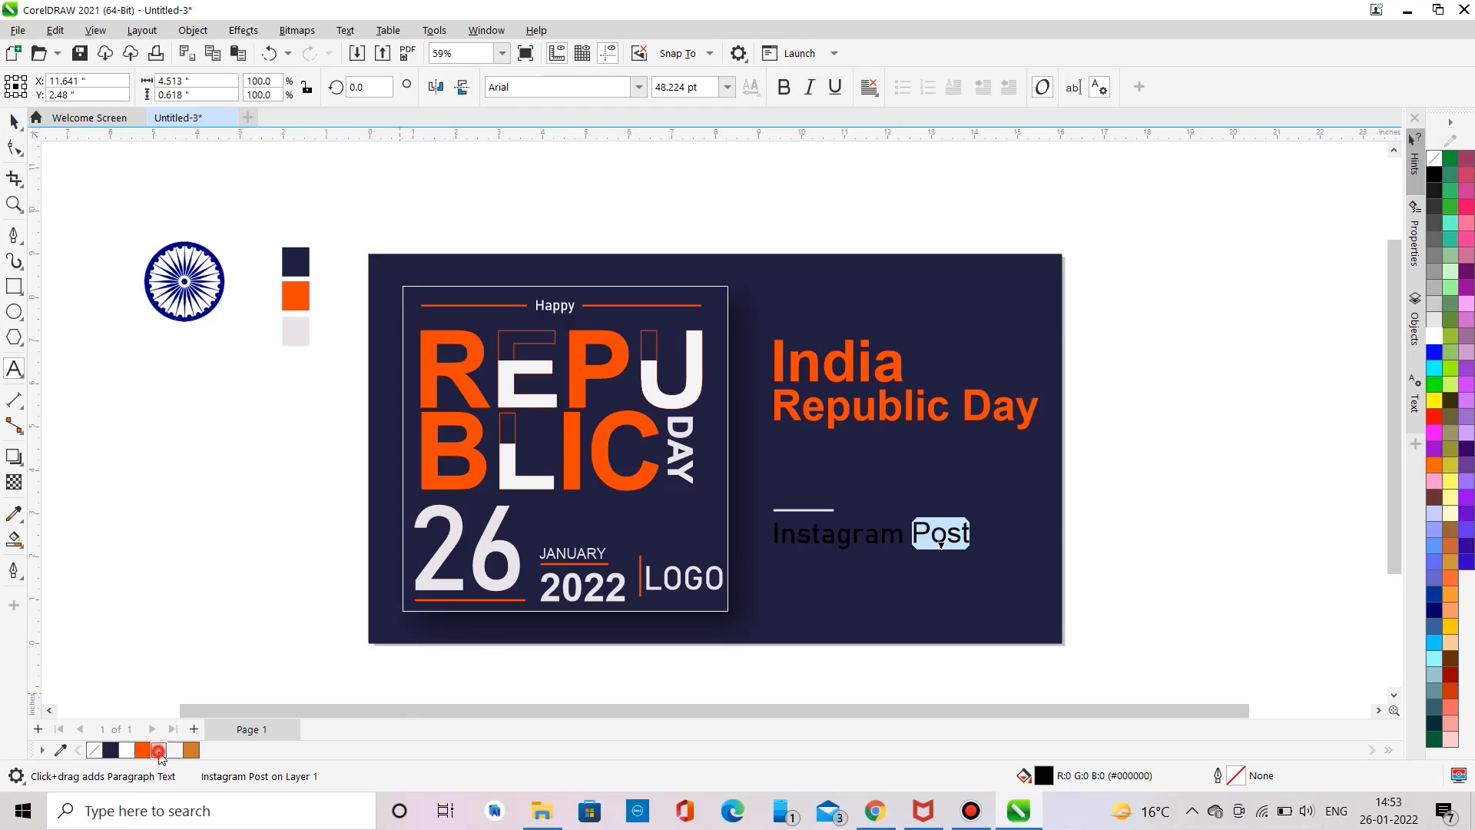
click(158, 751)
Step: Fill the word Instagram white
click(976, 528)
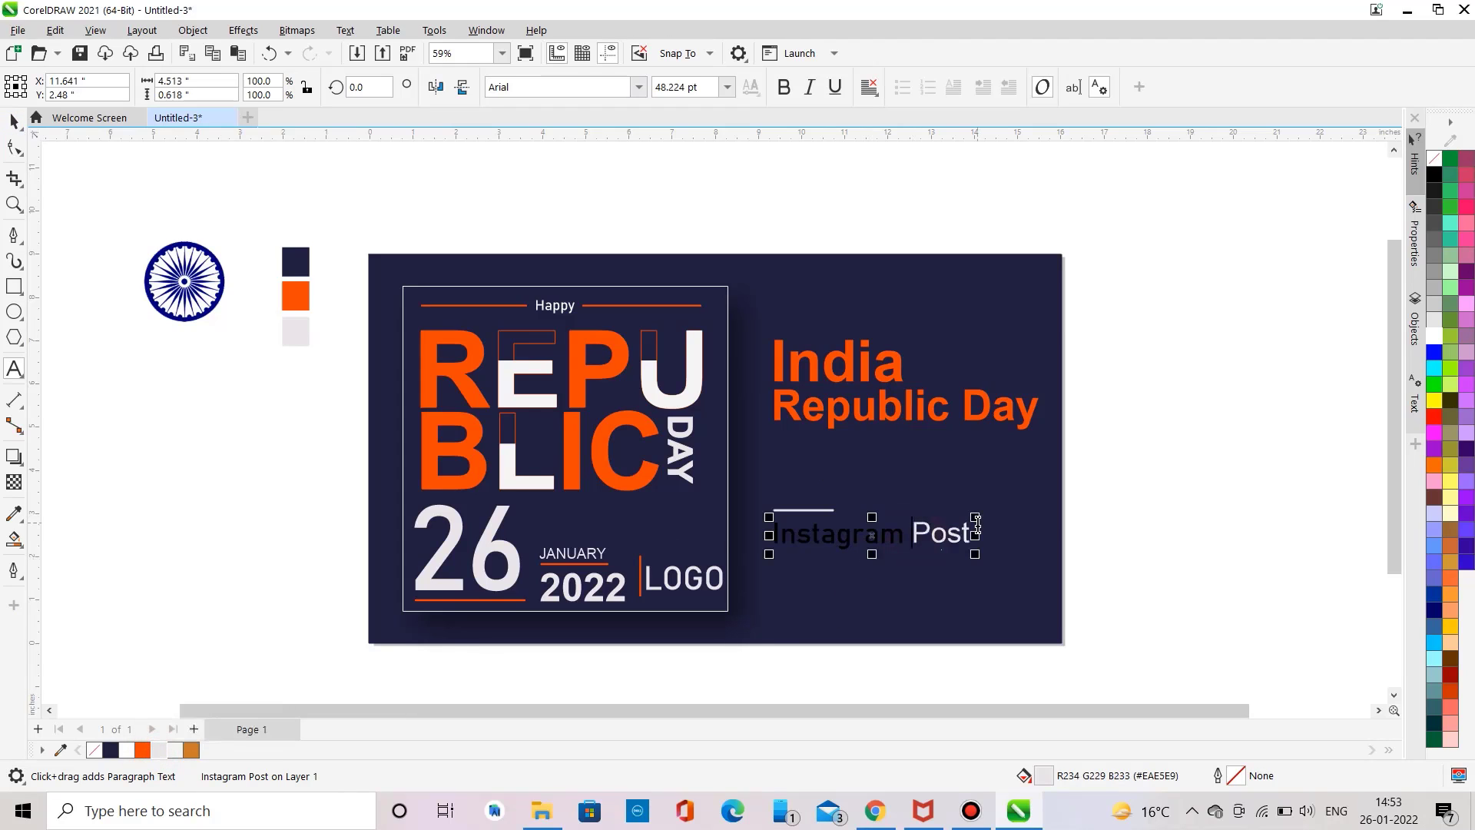
drag(906, 534, 771, 534)
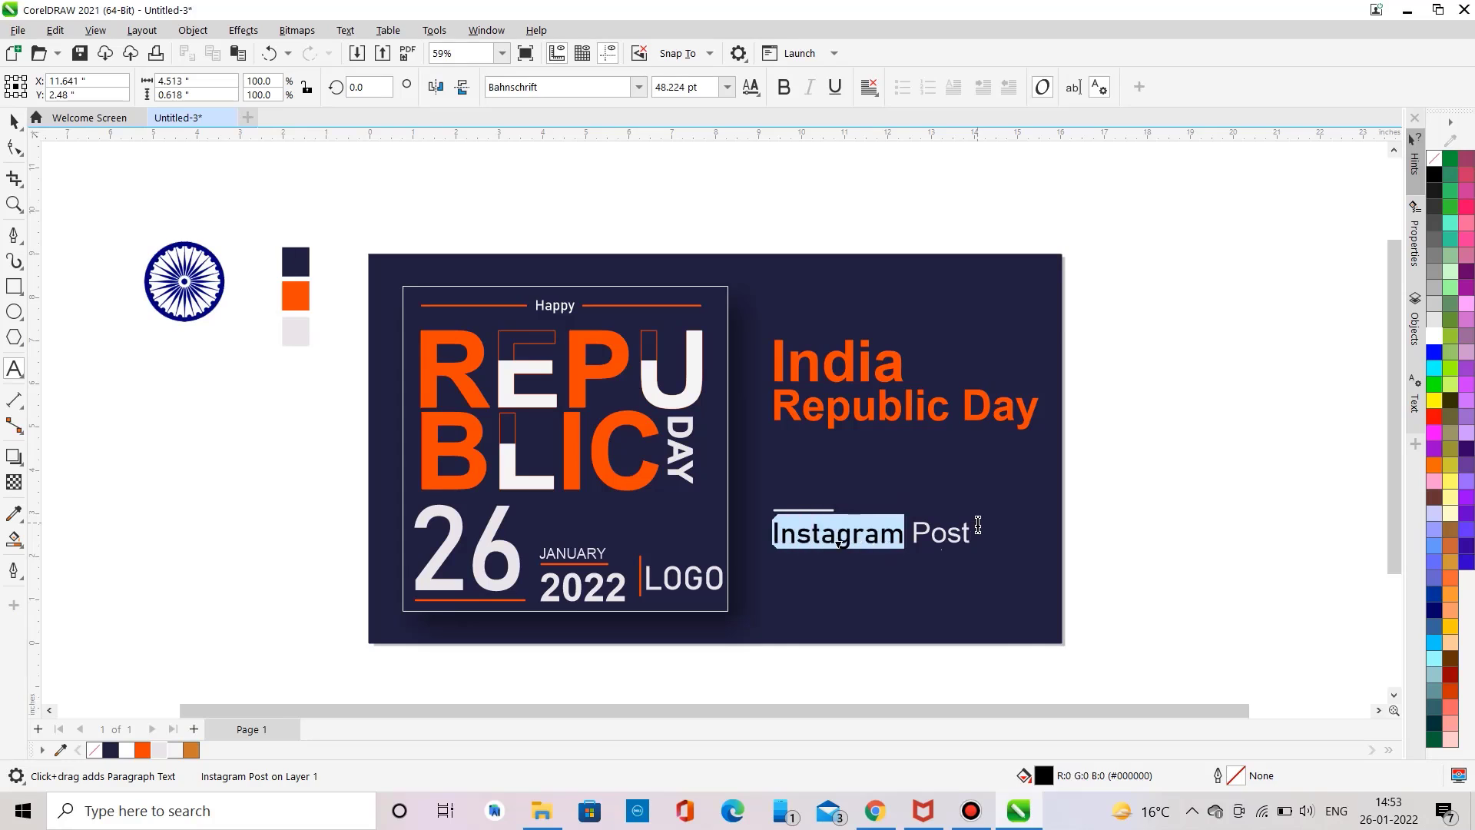
click(1433, 336)
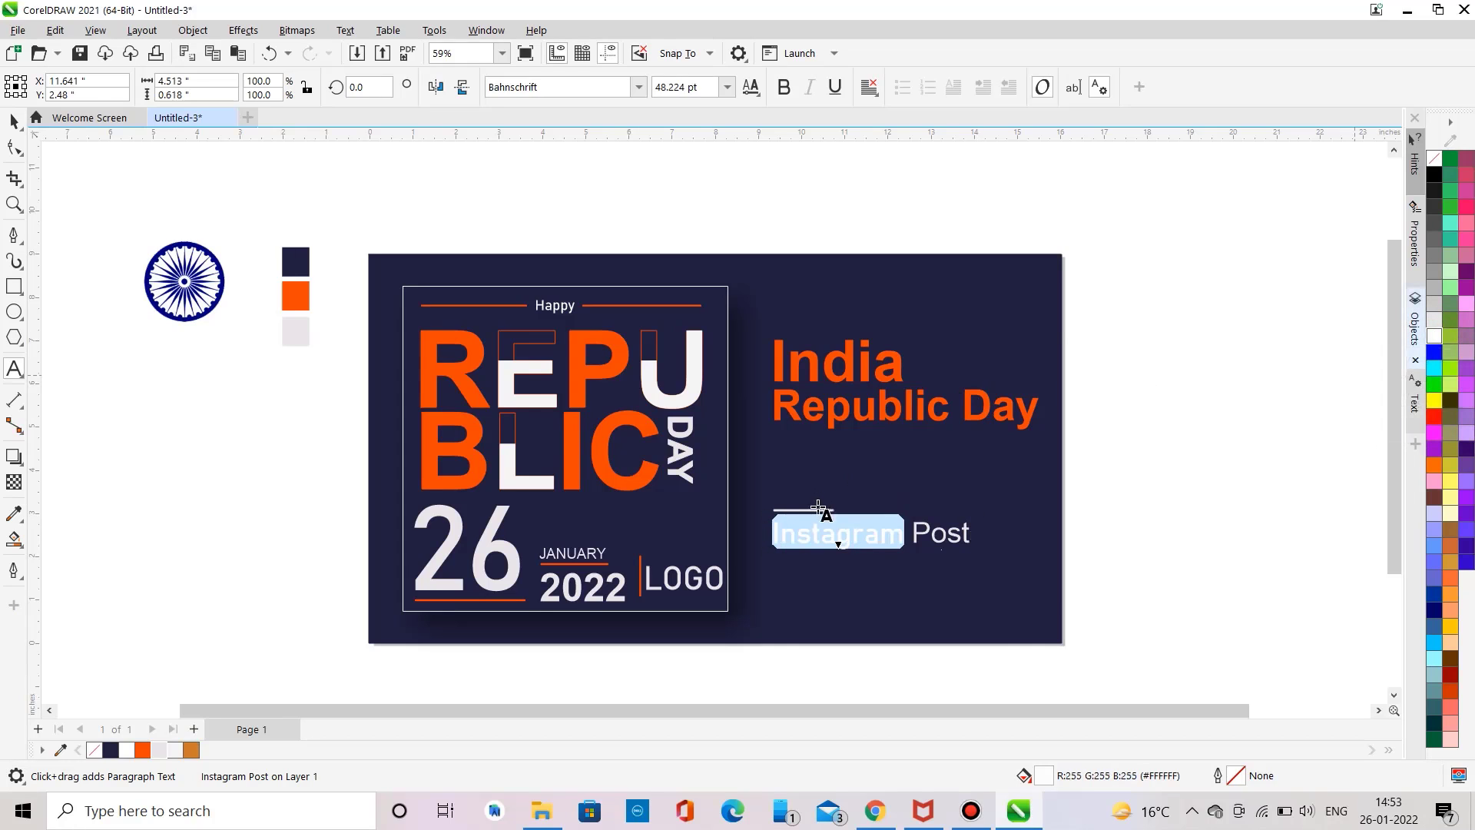
click(14, 120)
click(105, 240)
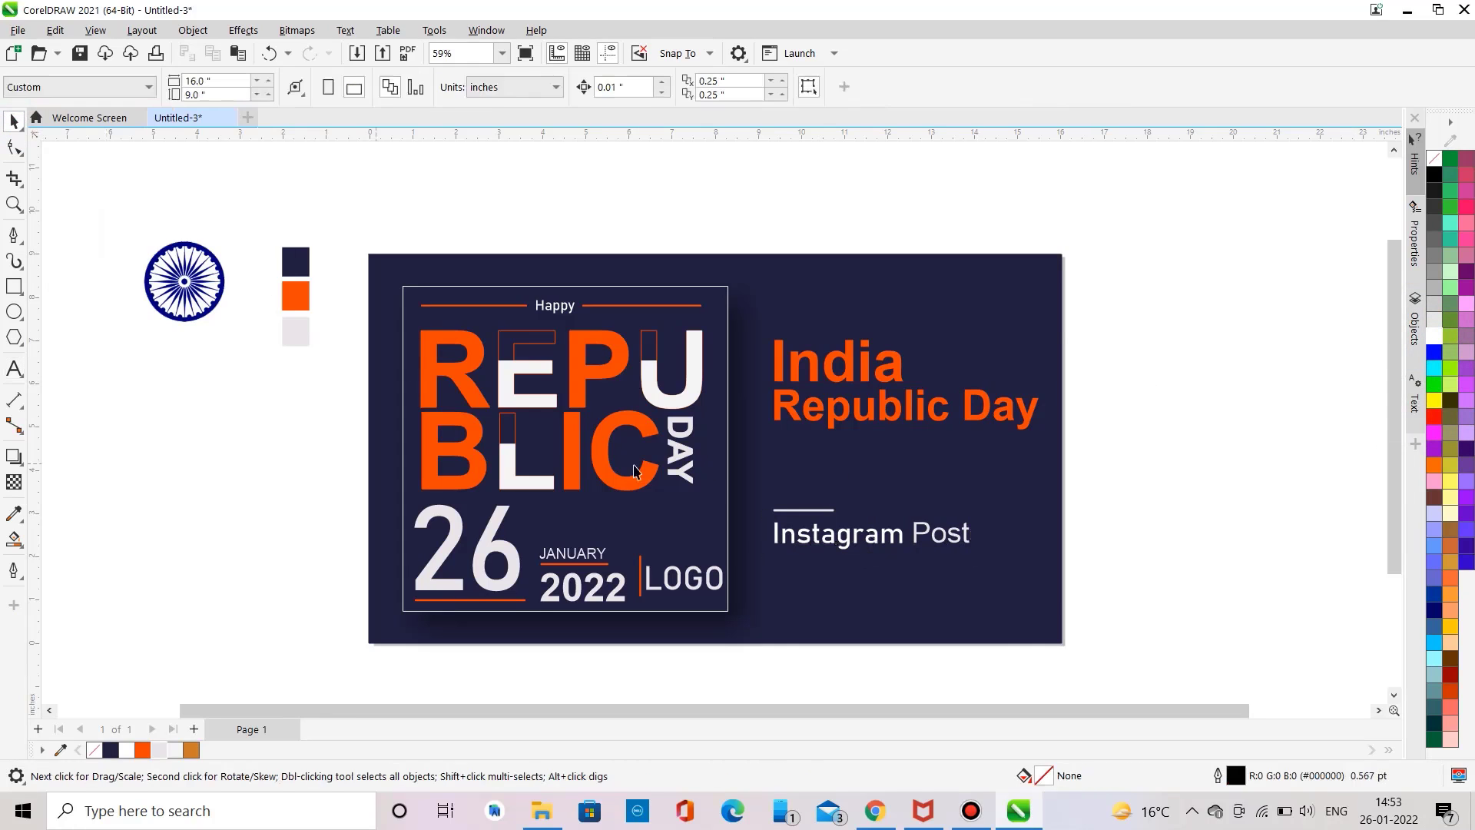
Step: Select the short line and Instagram Post text and nudge them slightly right
drag(1026, 652, 766, 444)
key(Right)
key(Right)
key(Right)
key(Right)
key(Right)
key(Right)
key(Right)
key(Right)
key(Right)
key(Right)
key(Right)
key(Right)
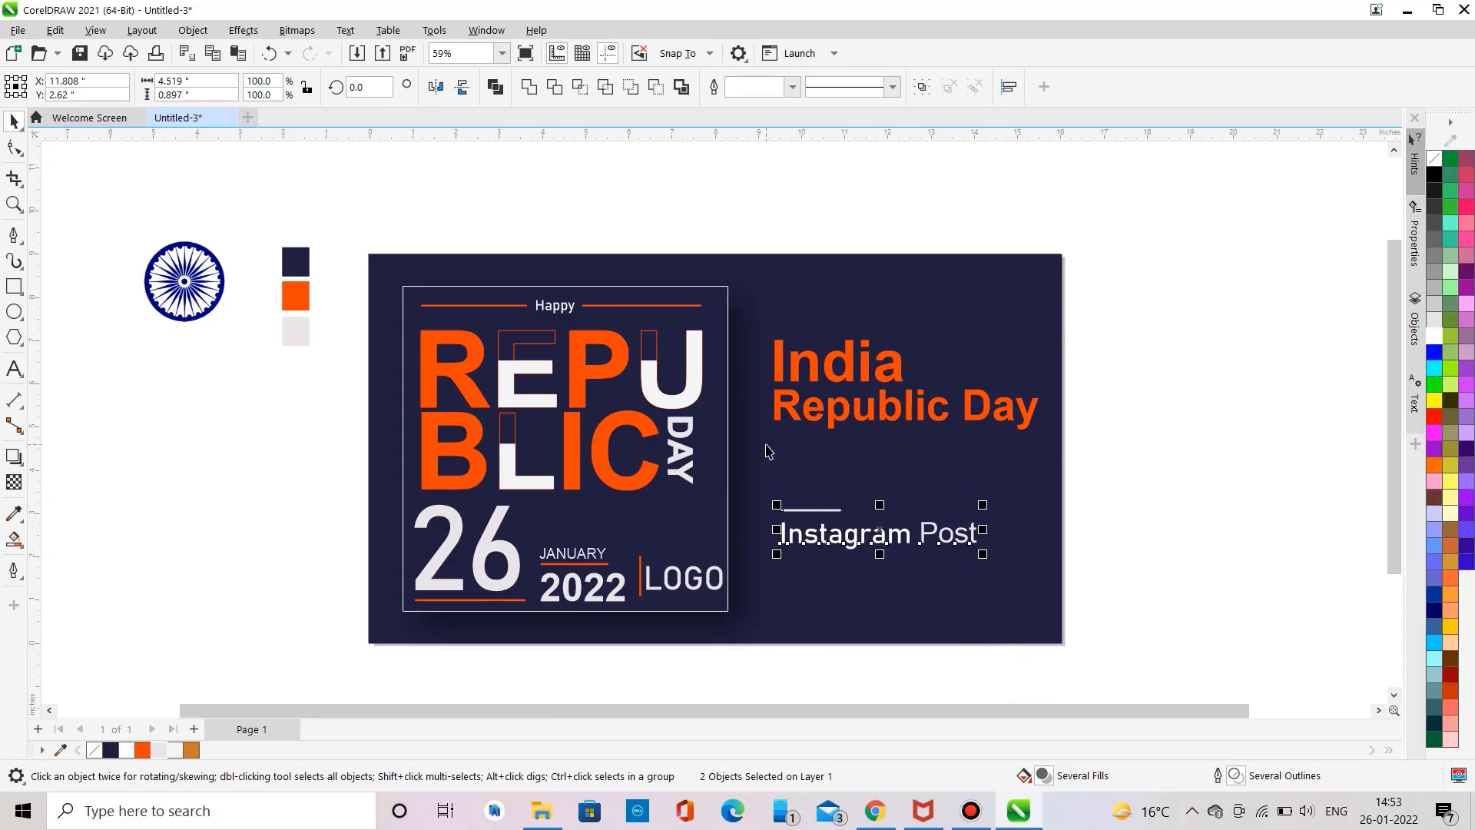
click(1139, 413)
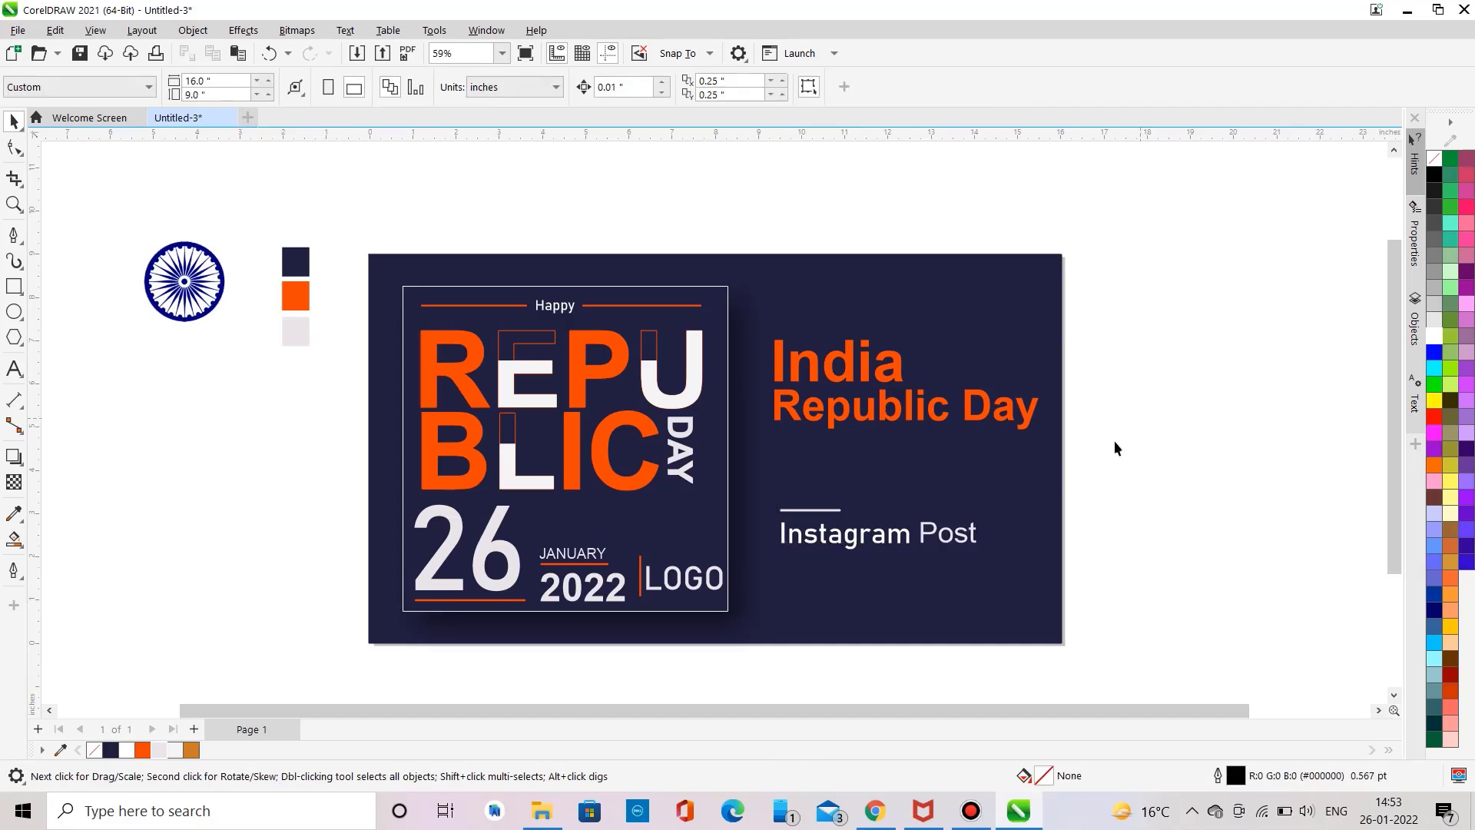
Step: Add light grey Banner Design text directly below Instagram Post
click(13, 369)
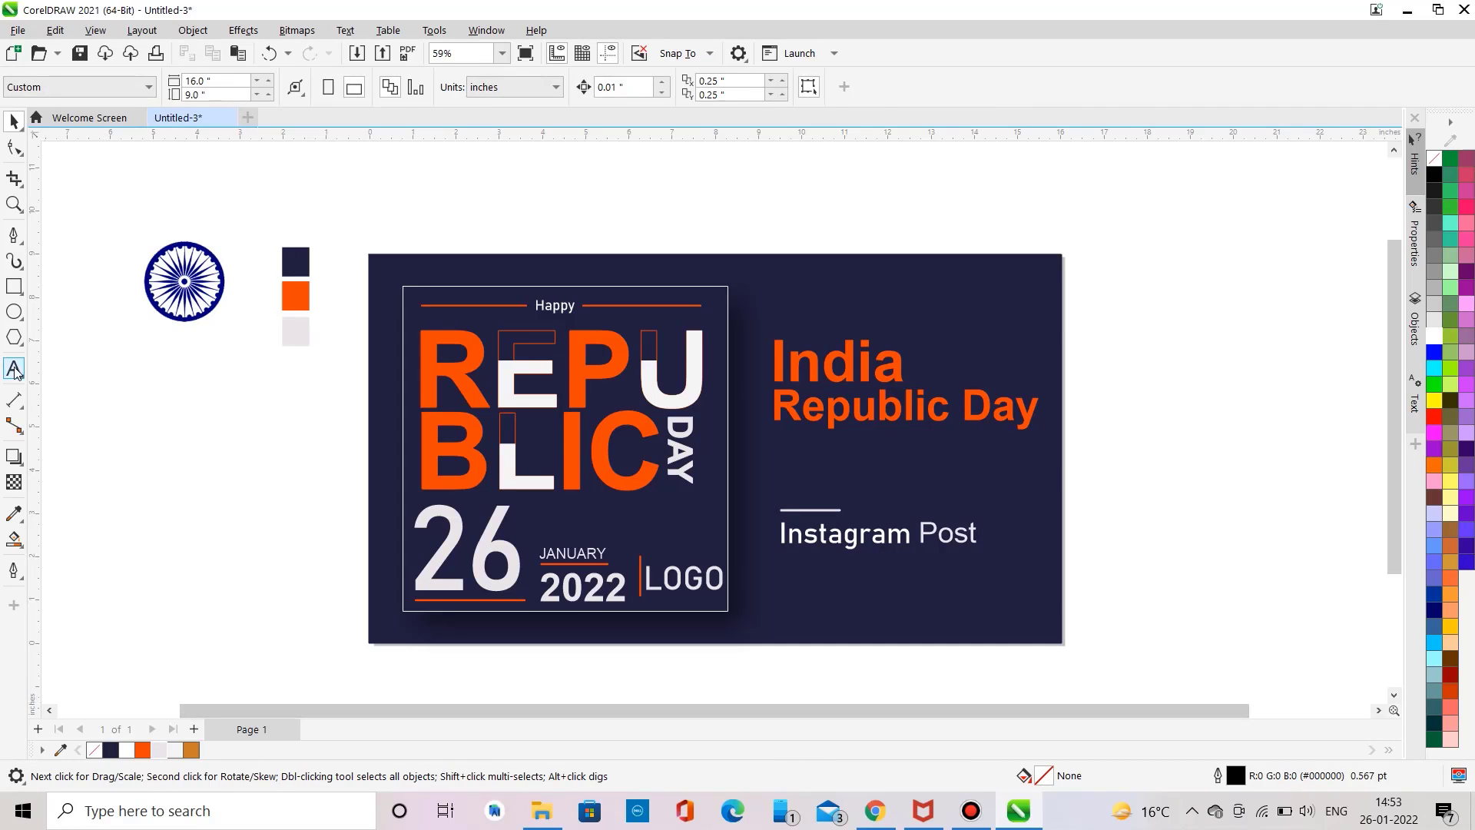
click(181, 474)
text(Ba)
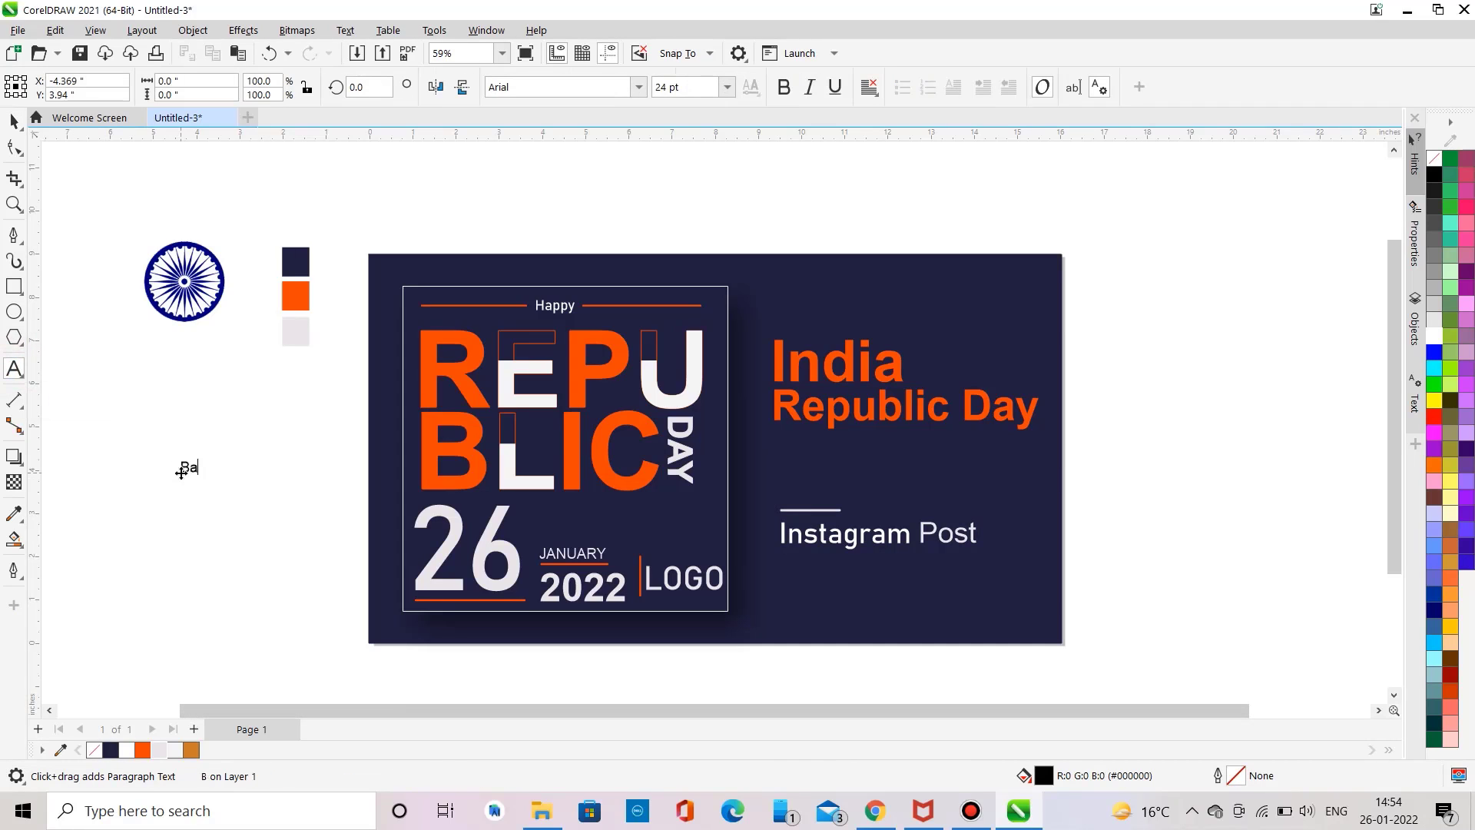
text(nner Design)
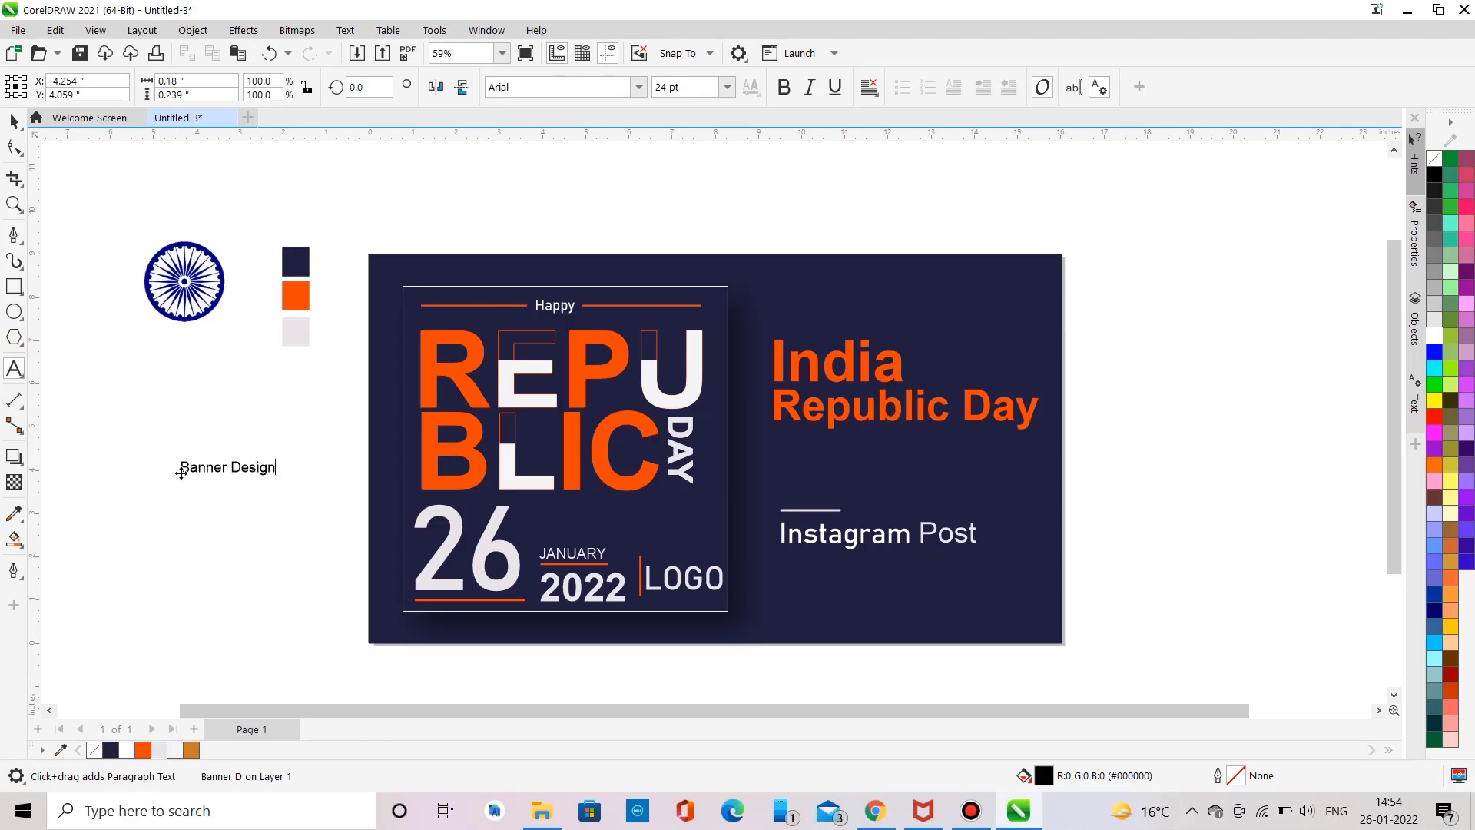
drag(181, 473, 913, 582)
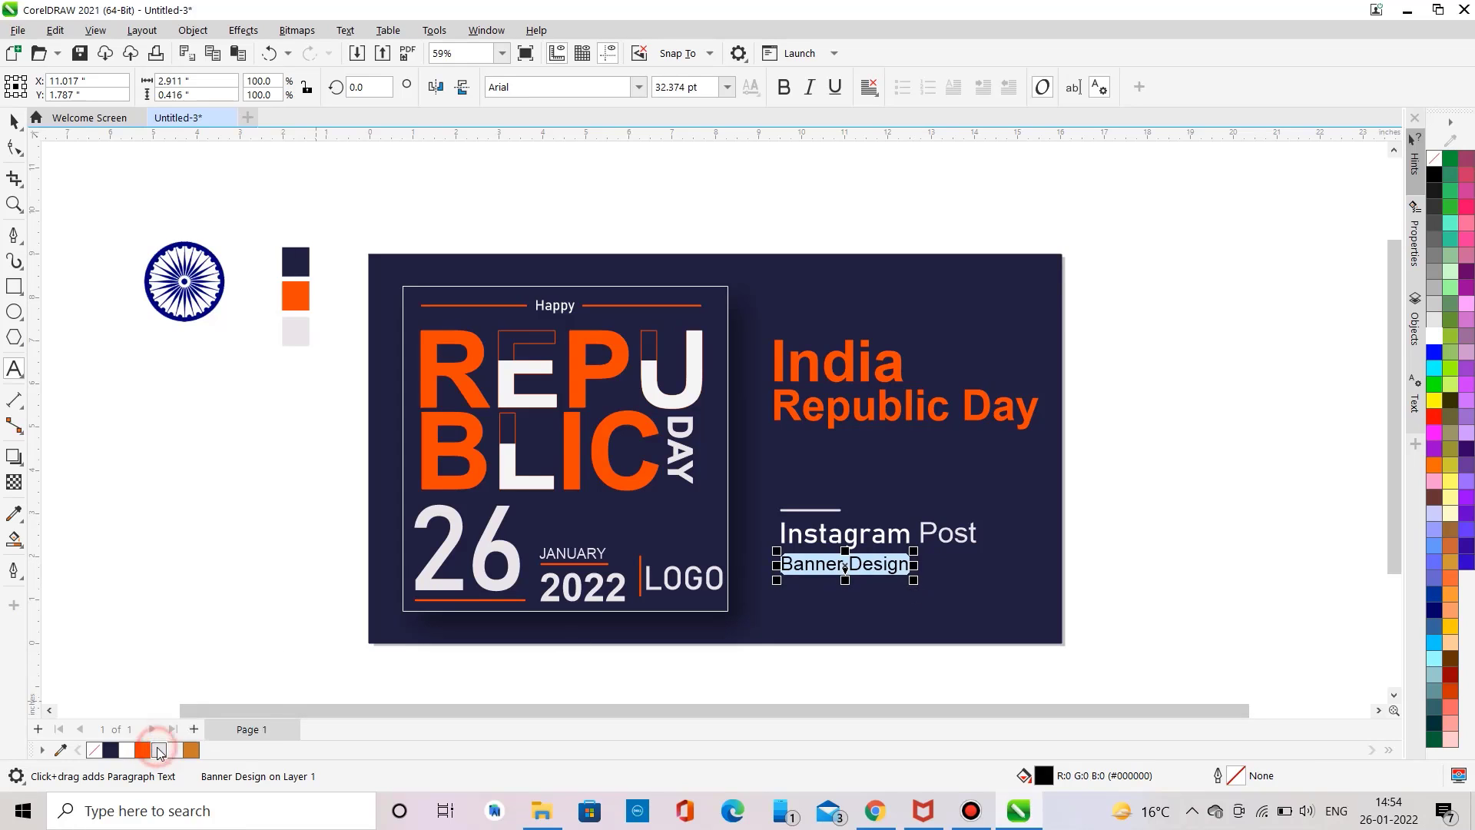
click(159, 750)
click(13, 122)
click(110, 342)
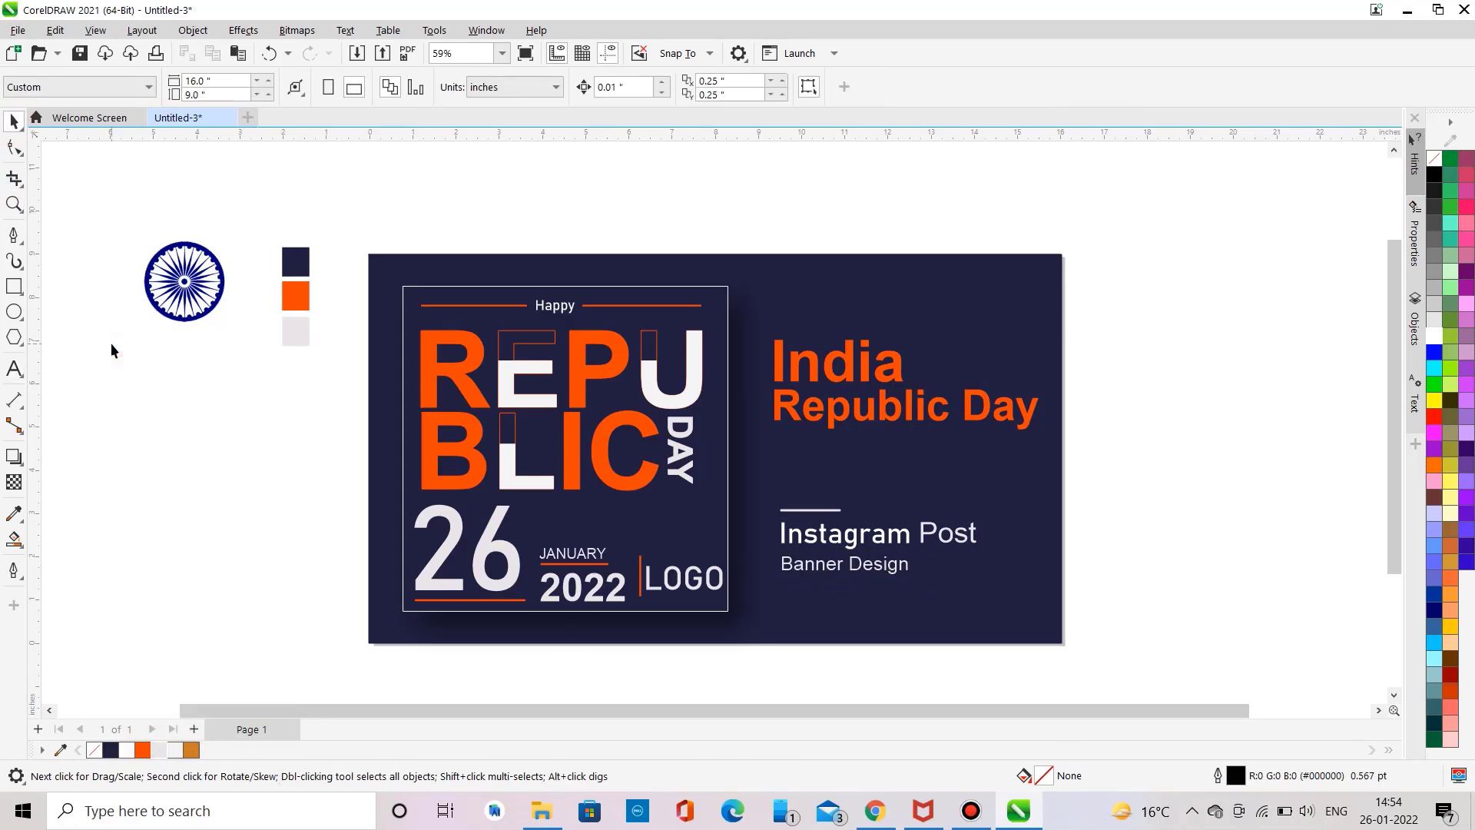
Step: Add the designer's social media handle as text below Banner Design and set its font to Bahnschrift
click(11, 372)
click(171, 421)
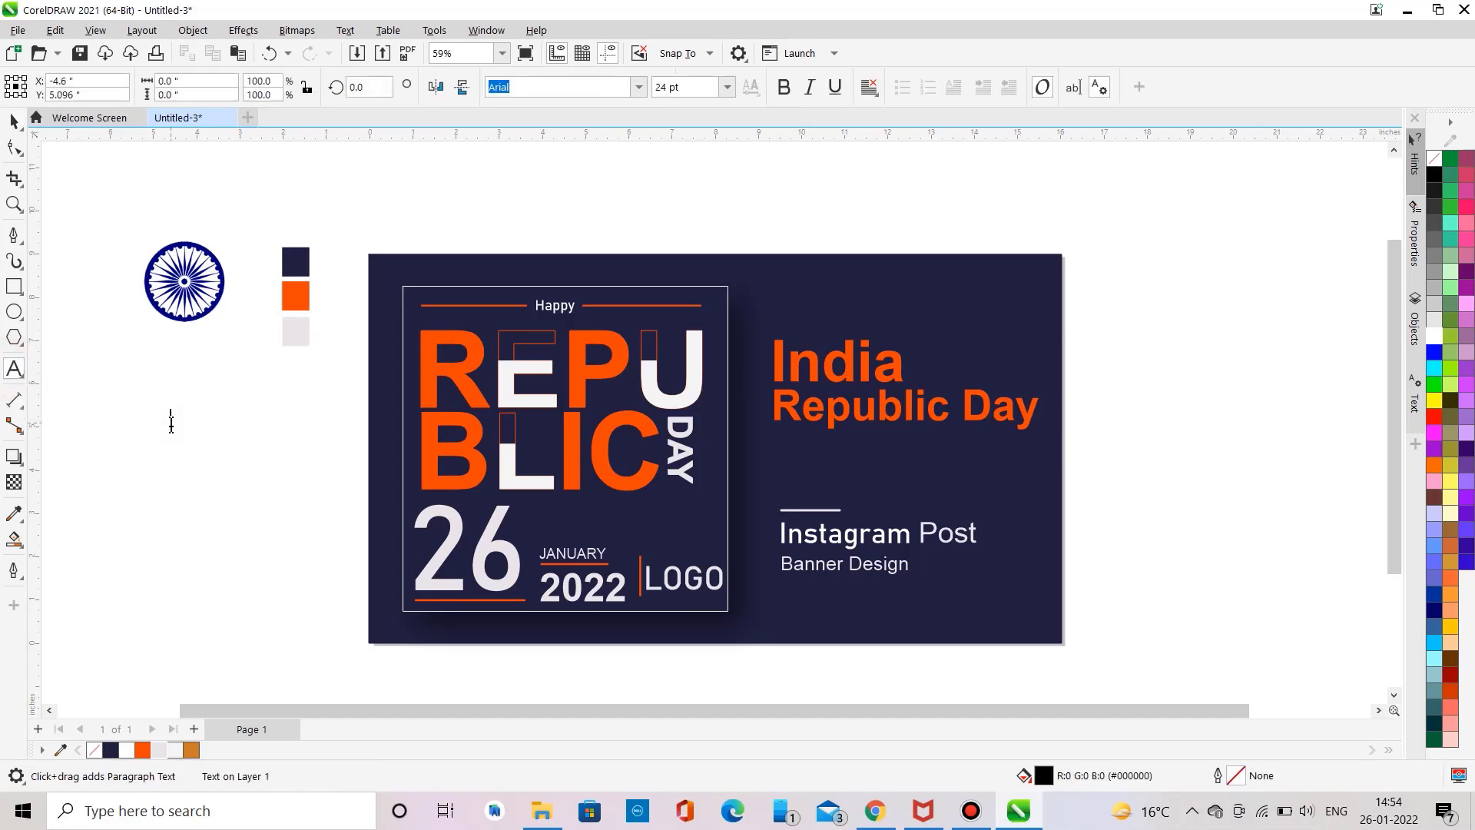
text(Vikash_design_club)
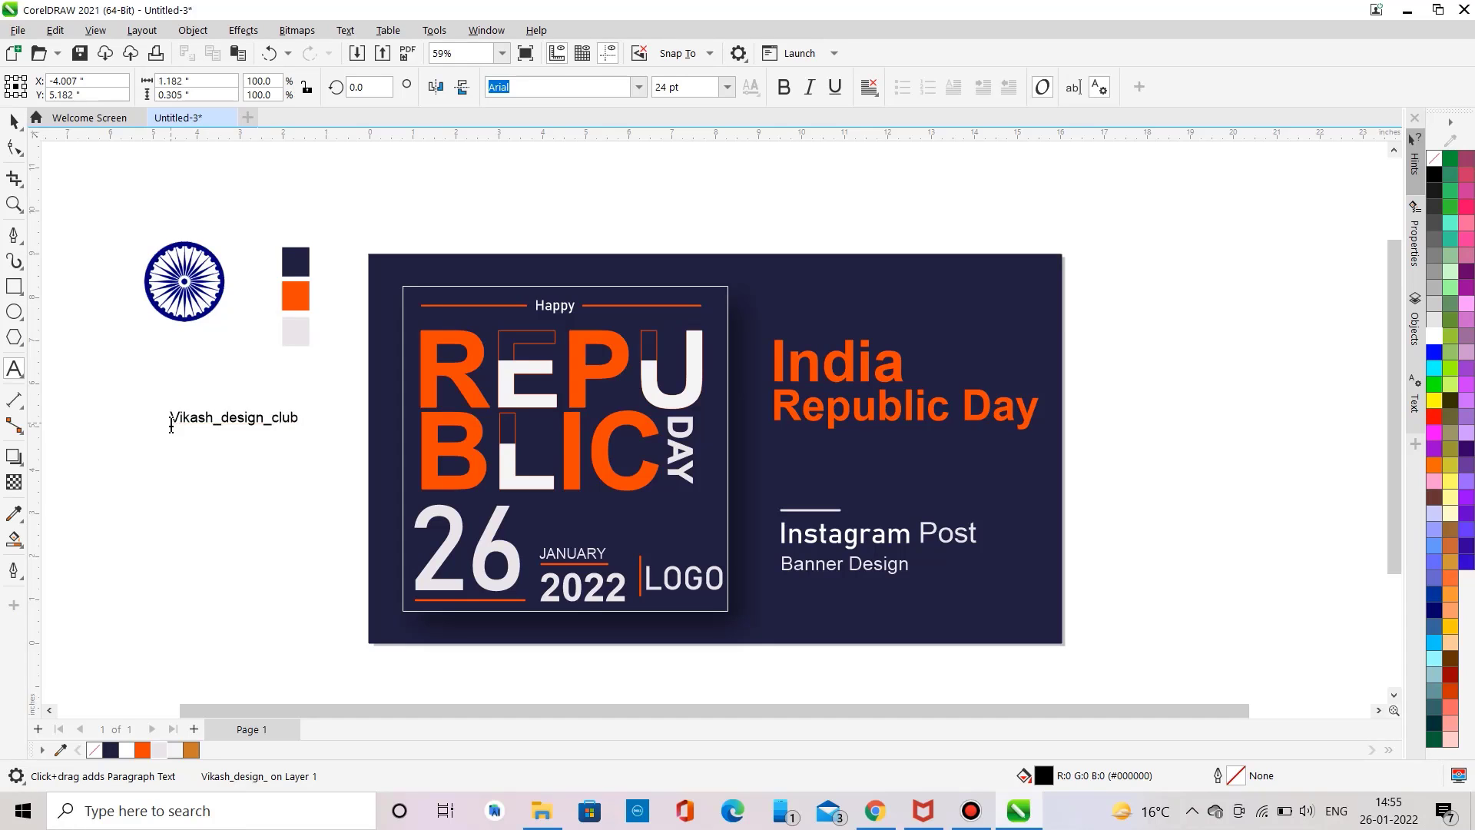
key(ctrl+a)
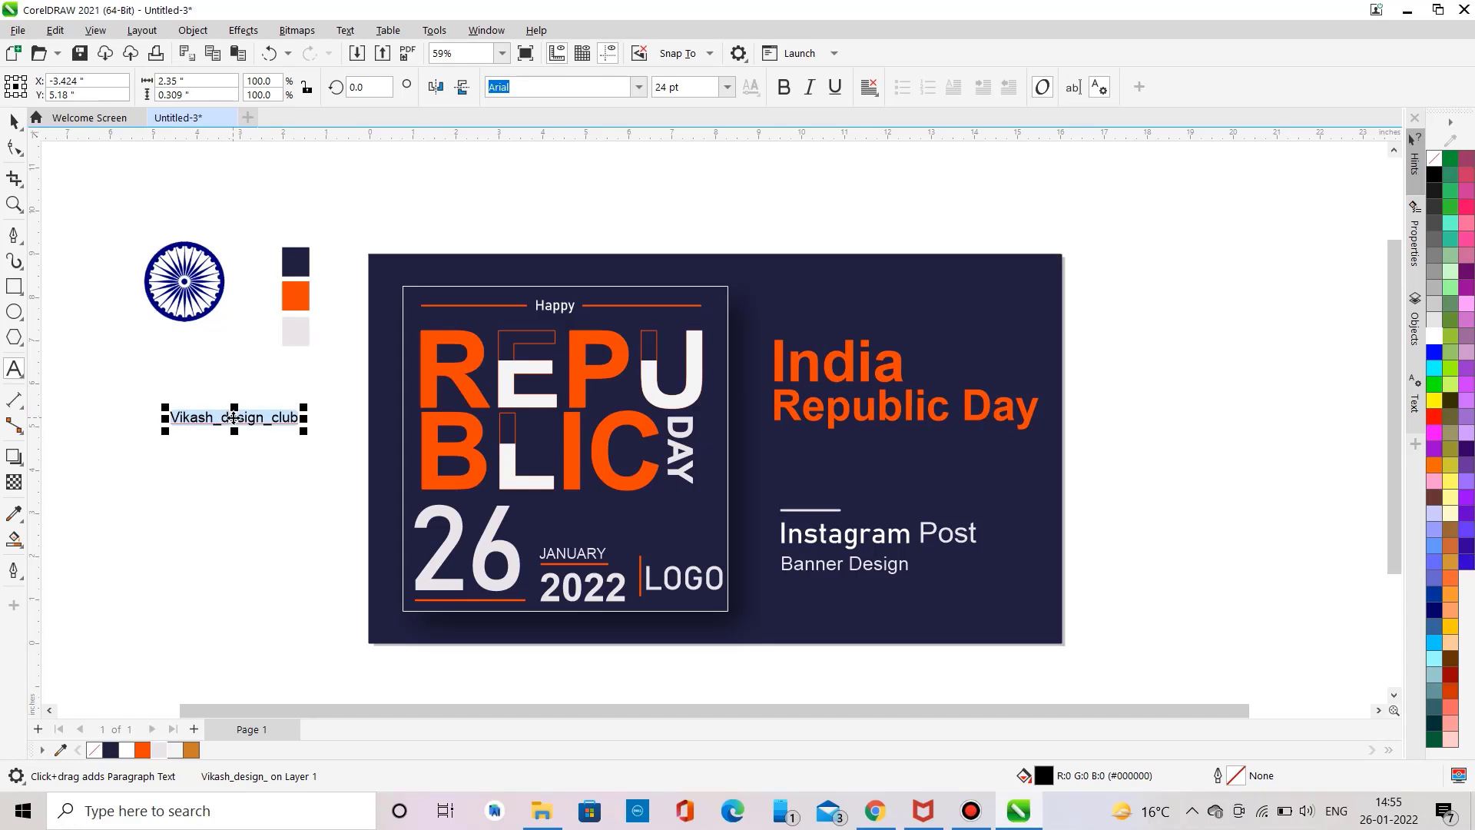
drag(234, 417, 843, 590)
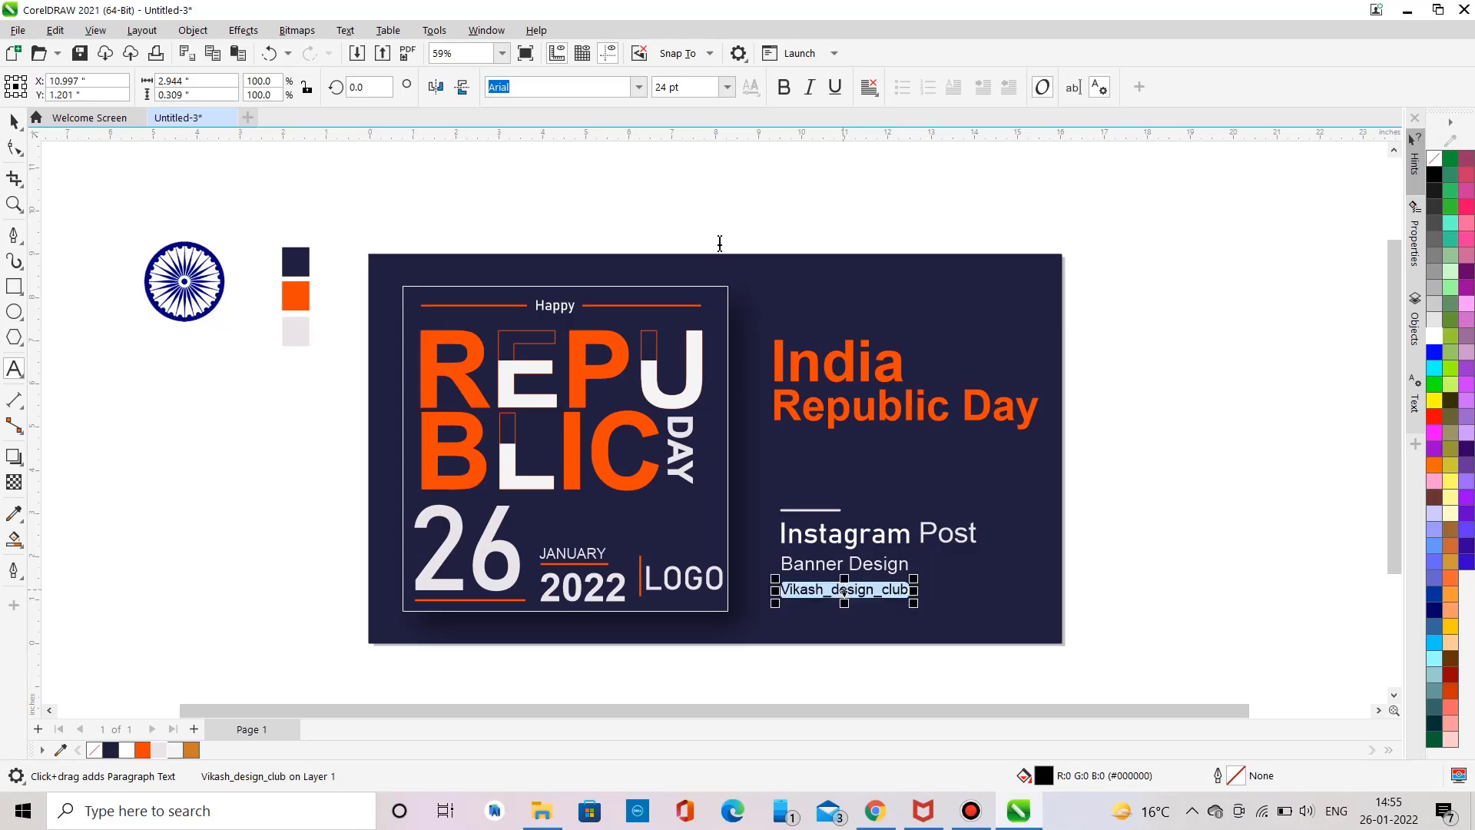
click(638, 89)
click(596, 167)
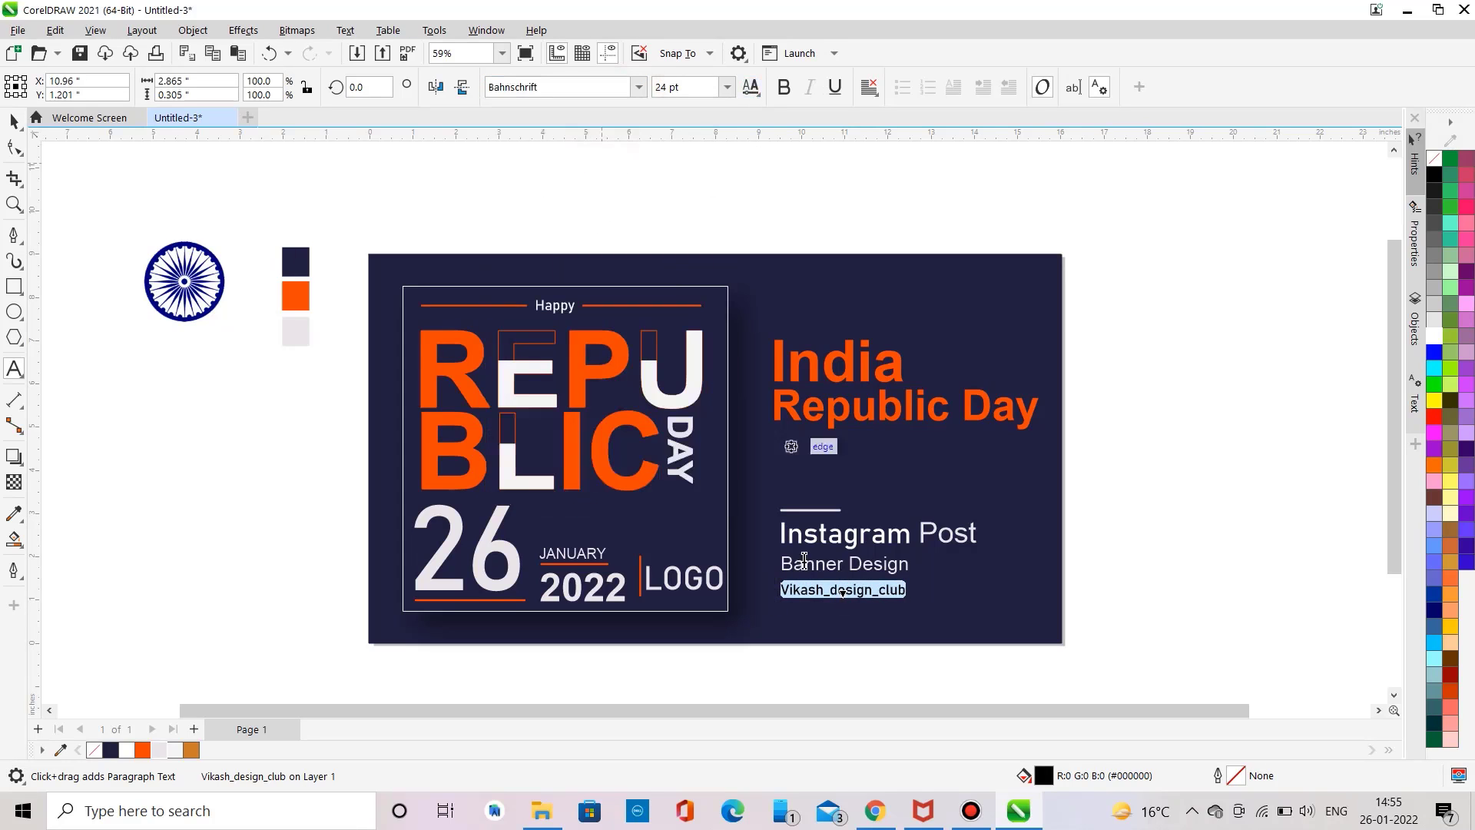
Step: Draw a horizontal line with the Pen tool beneath the handle text
click(20, 233)
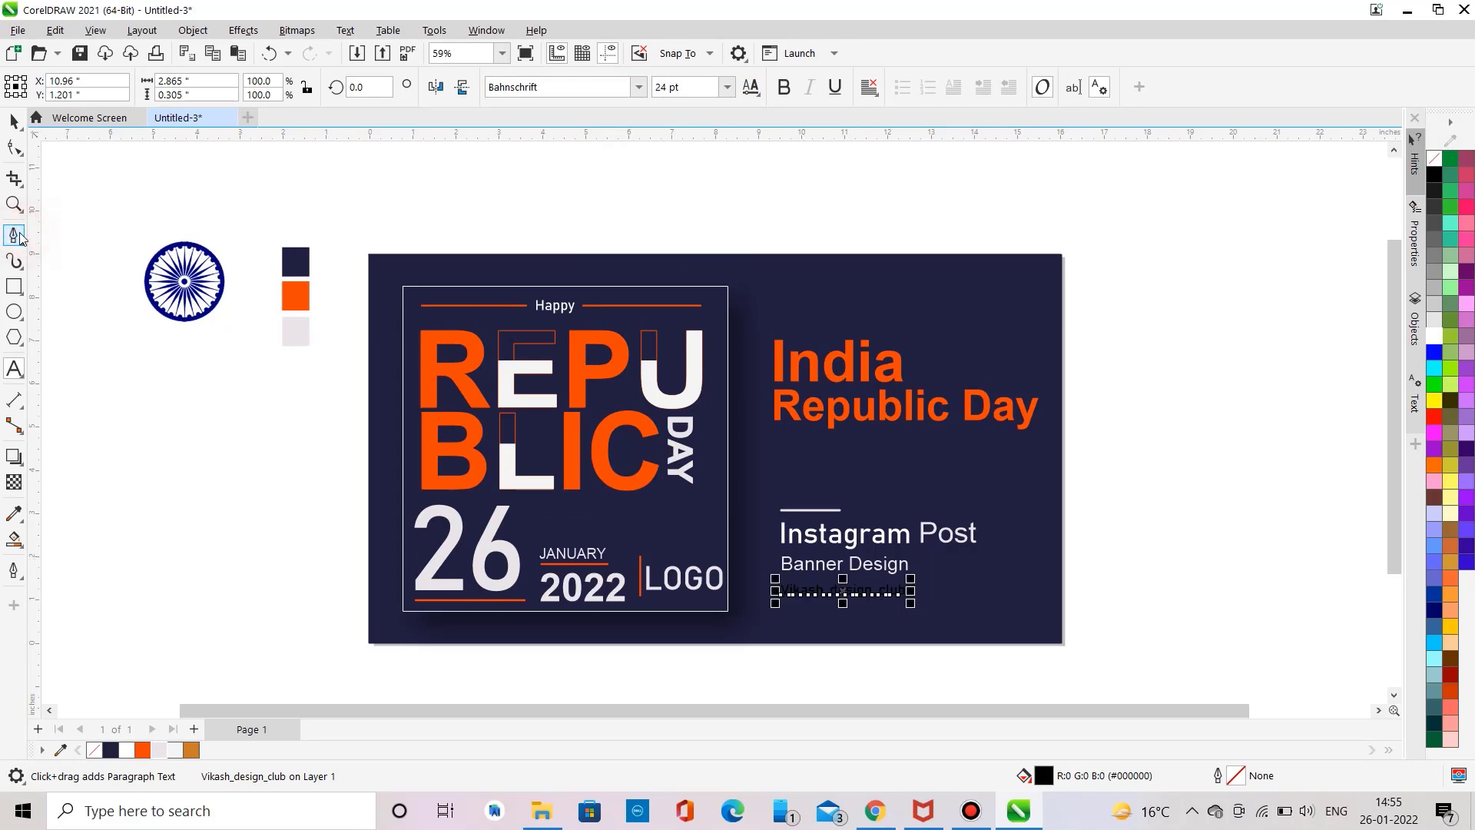
click(784, 610)
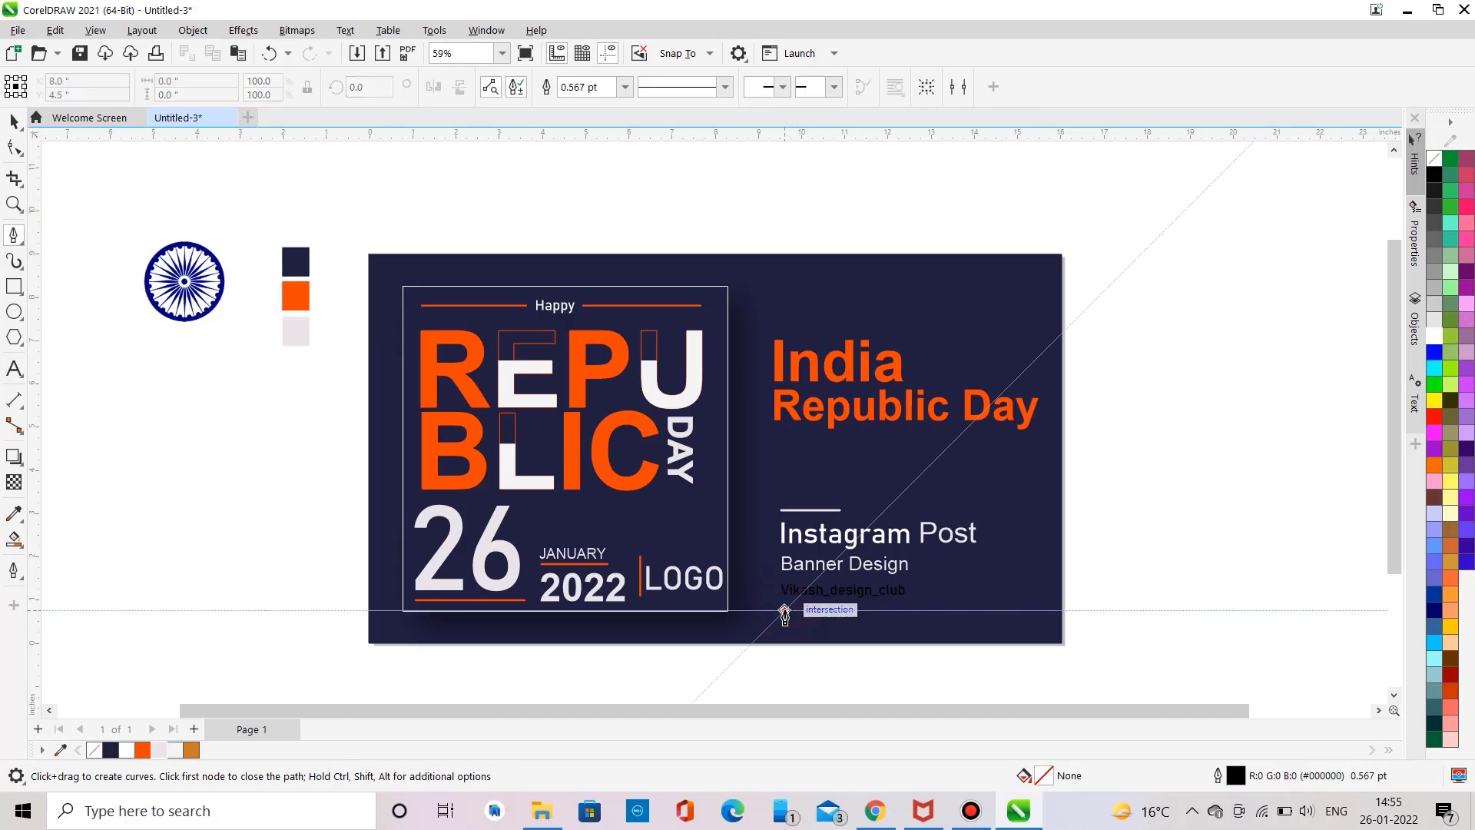
double_click(906, 610)
key(space)
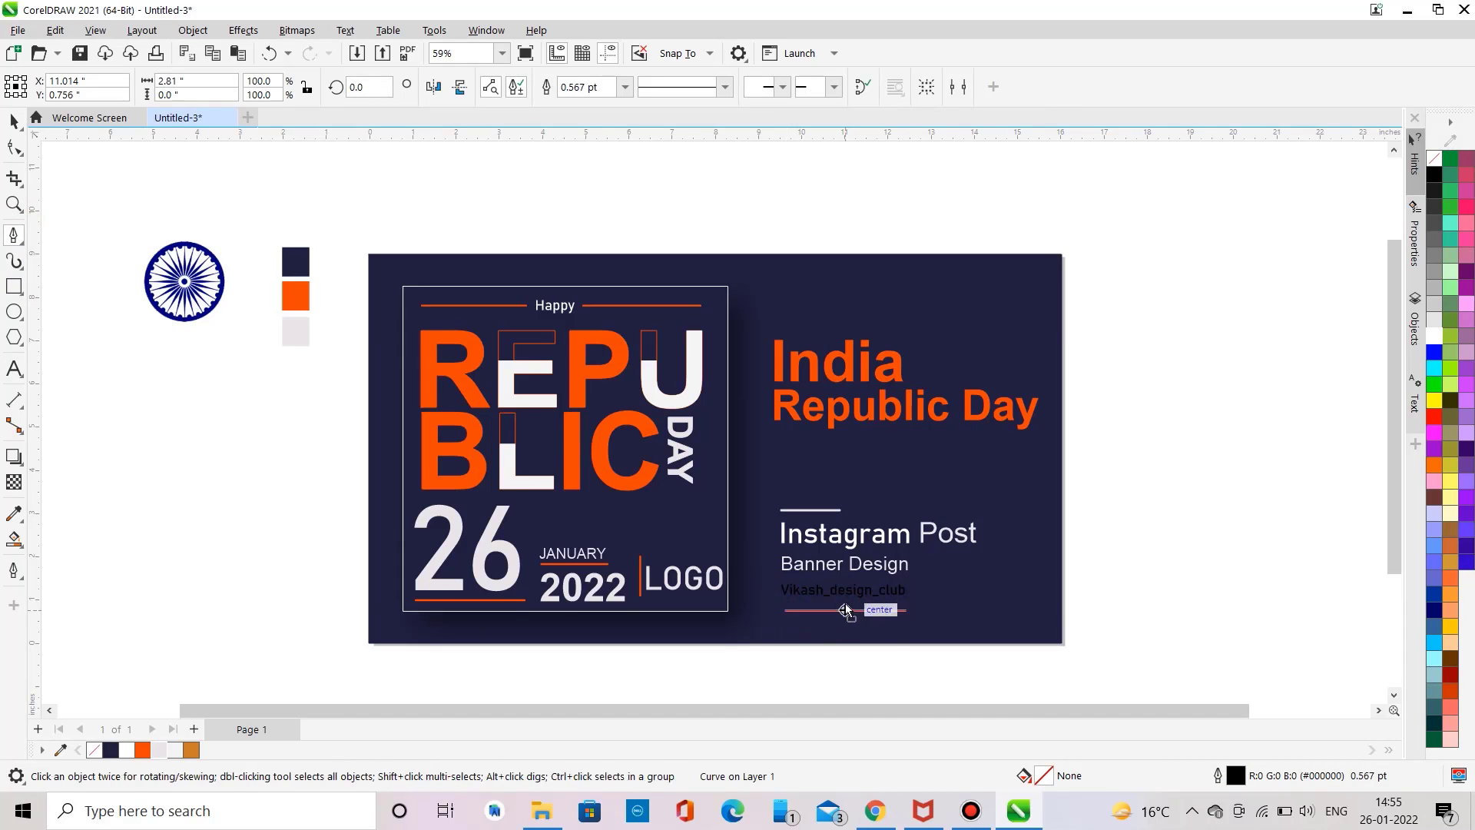
Step: Nudge the line up beneath the handle text and give it a 4.0 pt orange outline
drag(845, 610, 845, 602)
click(624, 87)
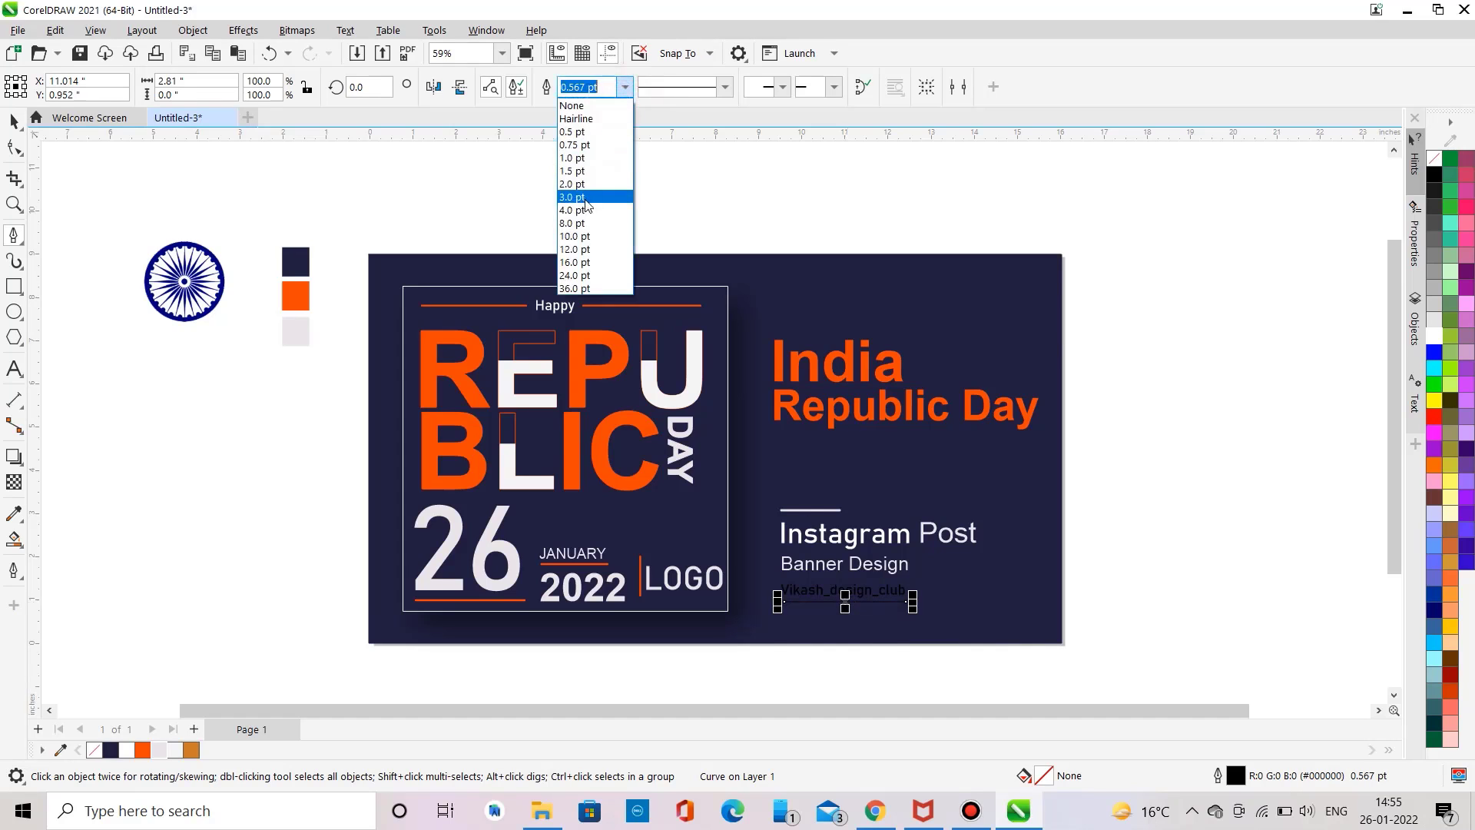
click(585, 209)
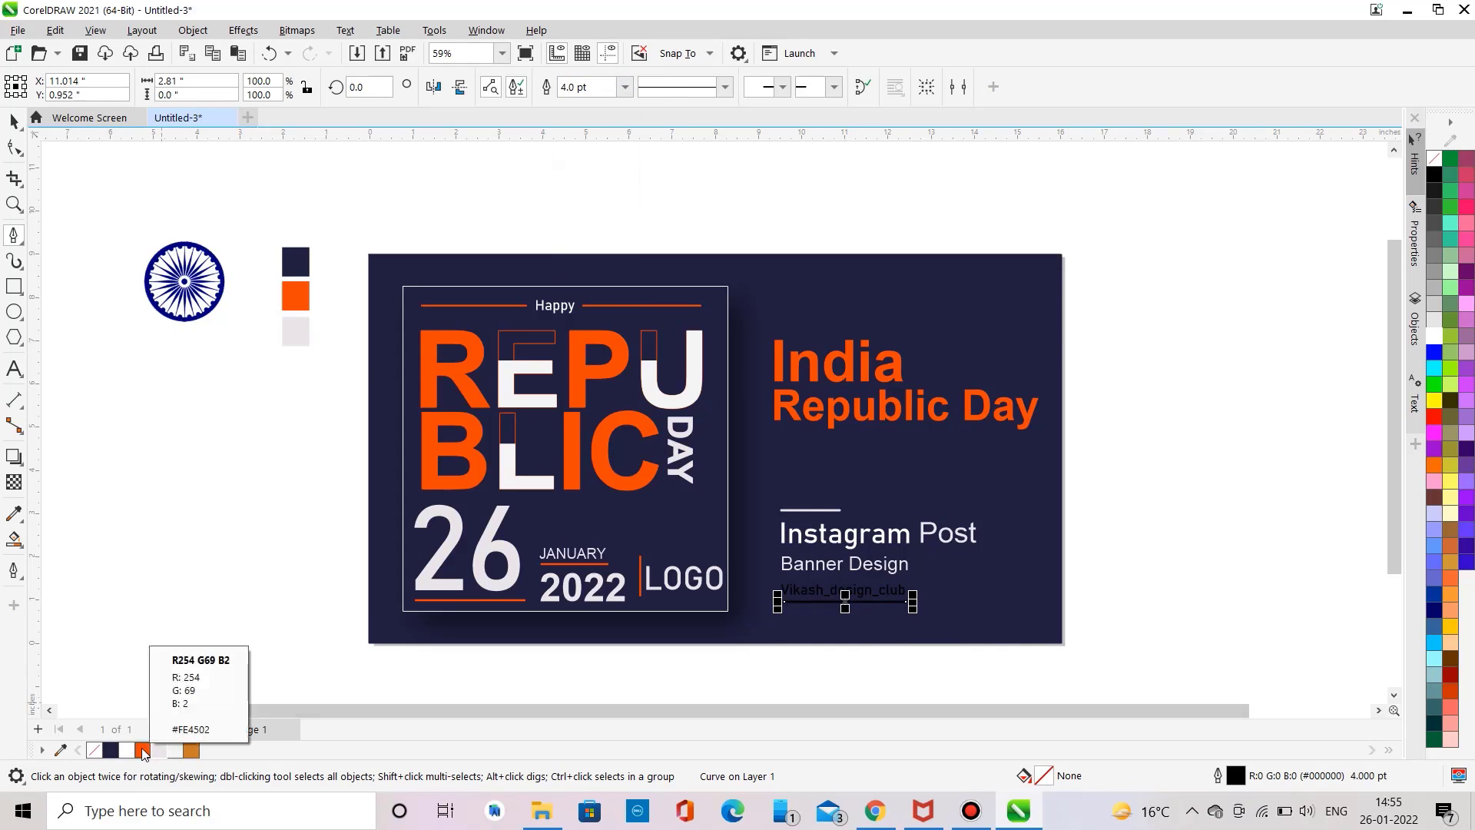
right_click(145, 750)
click(198, 506)
Step: Fill the social media handle text with orange
click(14, 123)
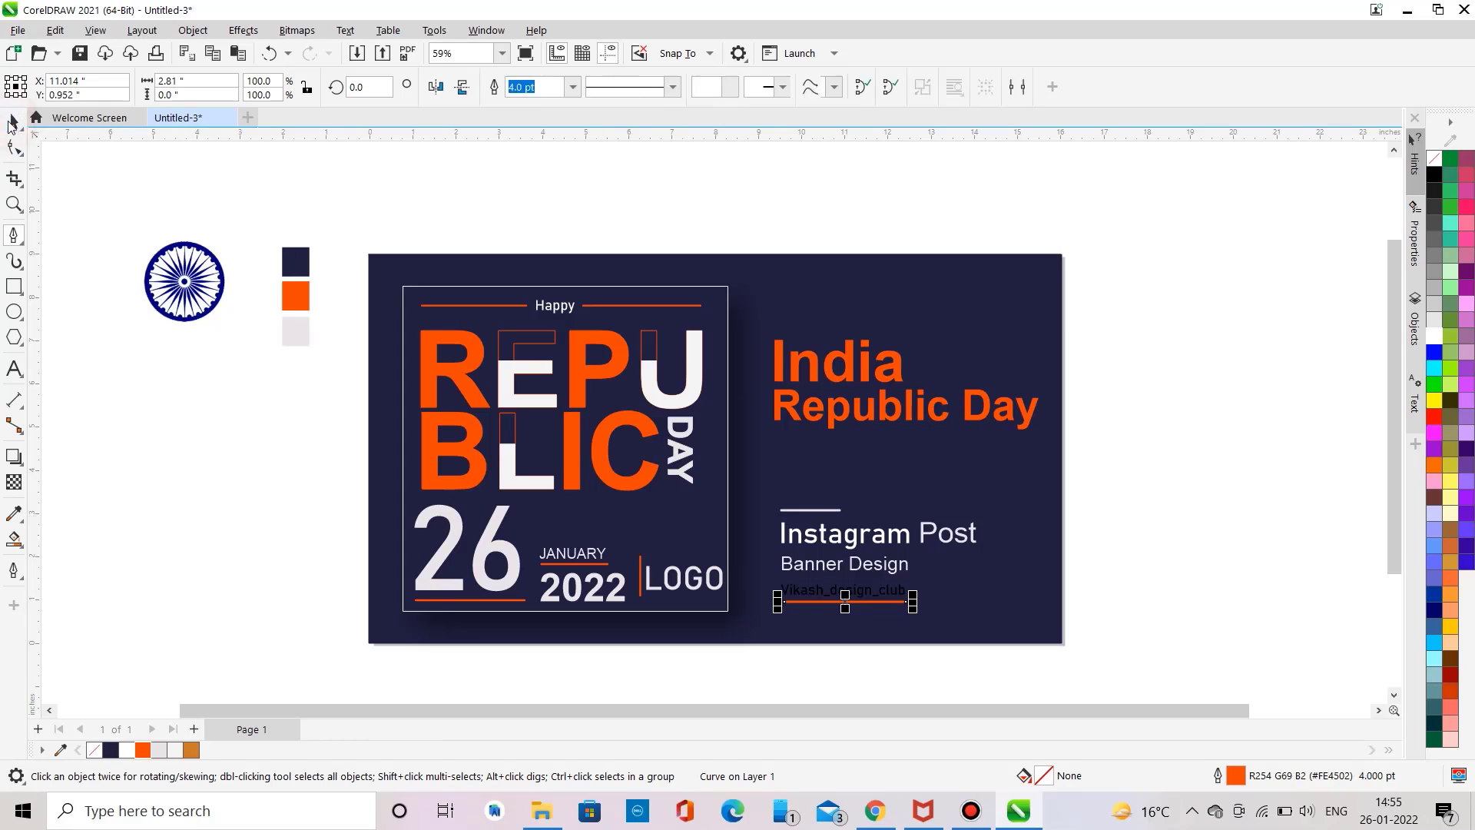
click(113, 295)
click(817, 587)
click(143, 749)
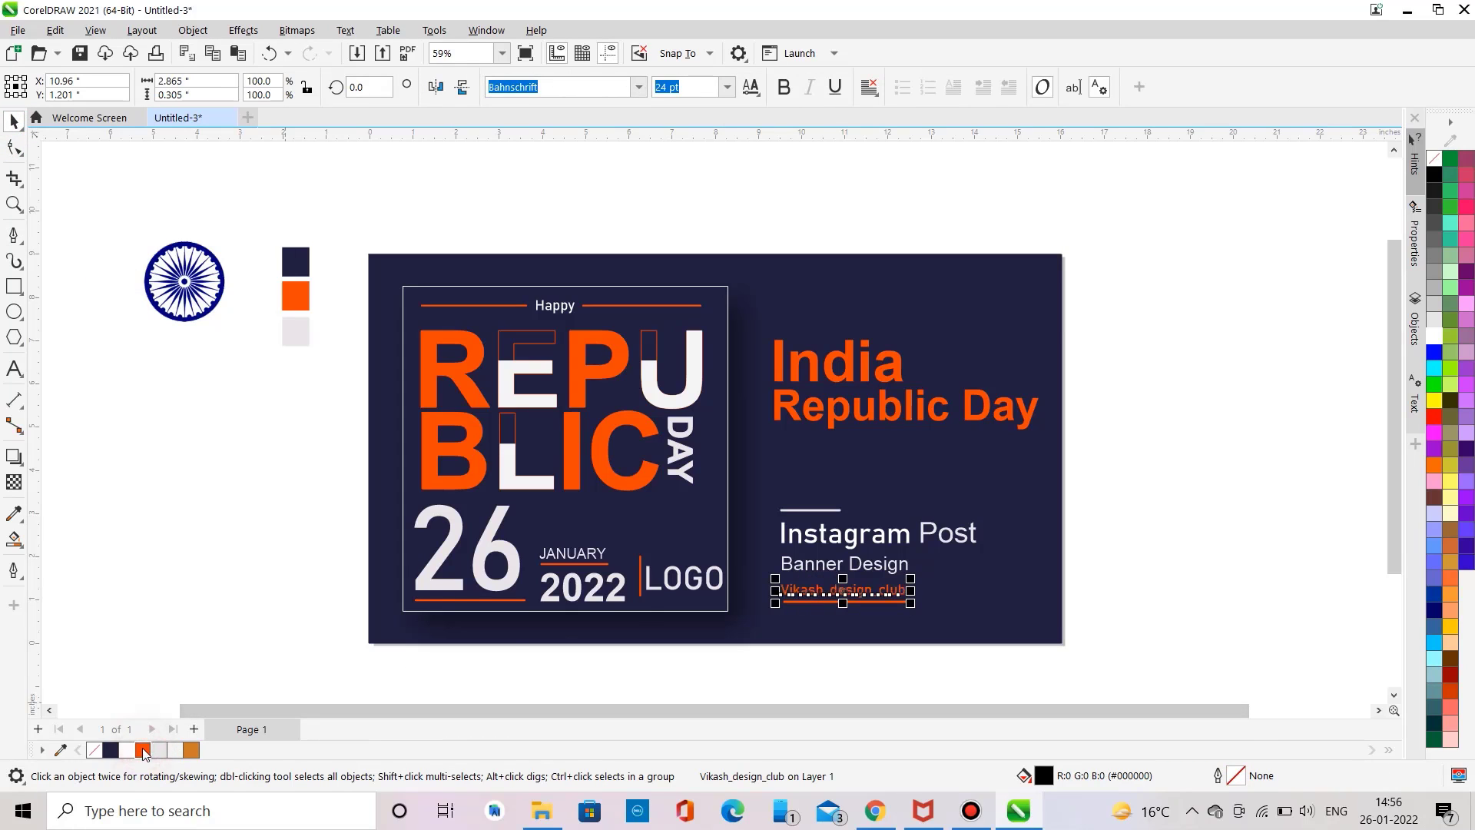
click(152, 607)
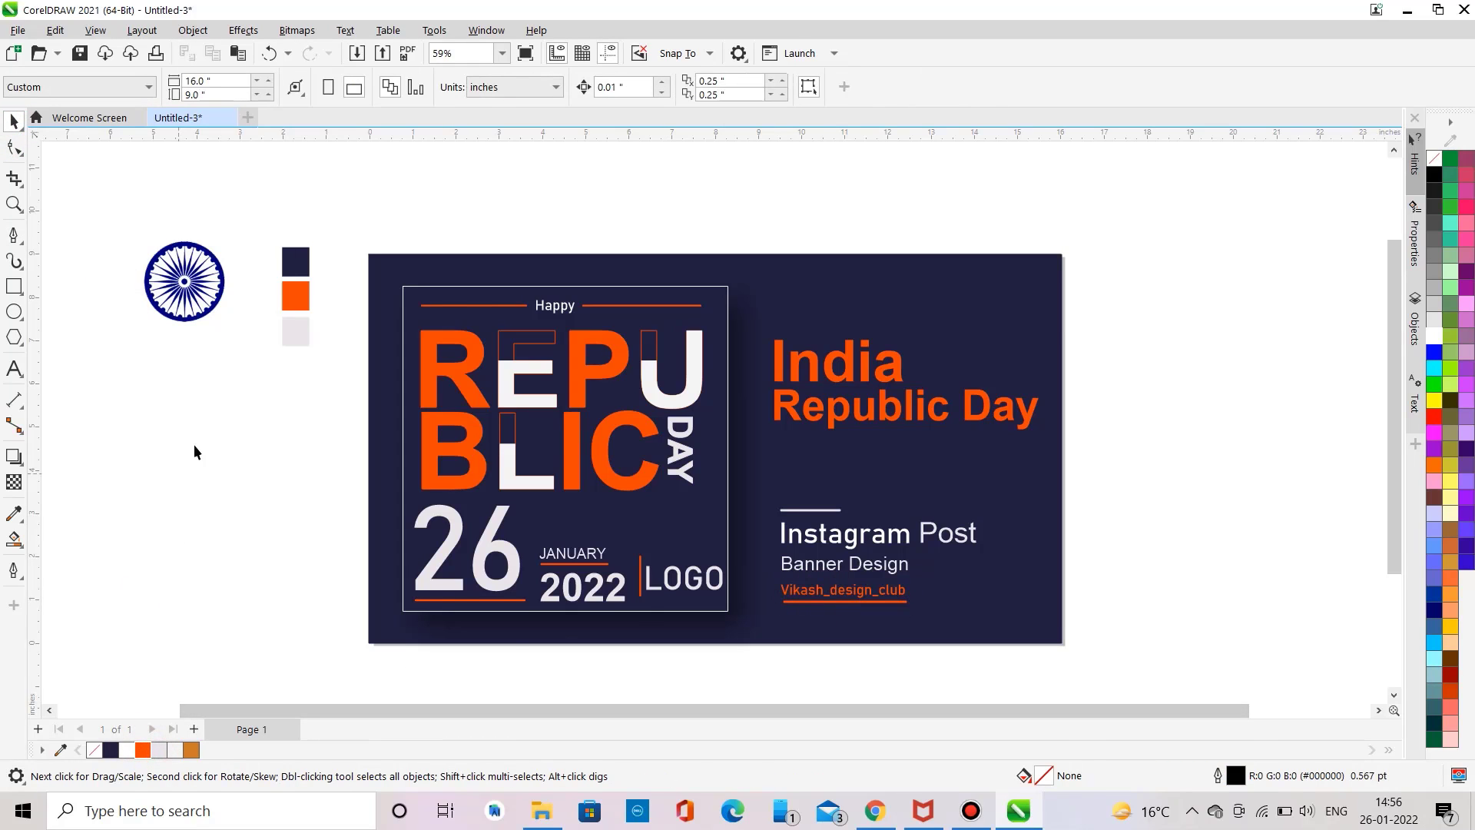
Step: Move the Ashoka Chakra emblem into the top-right corner of the navy card
drag(179, 292, 1000, 311)
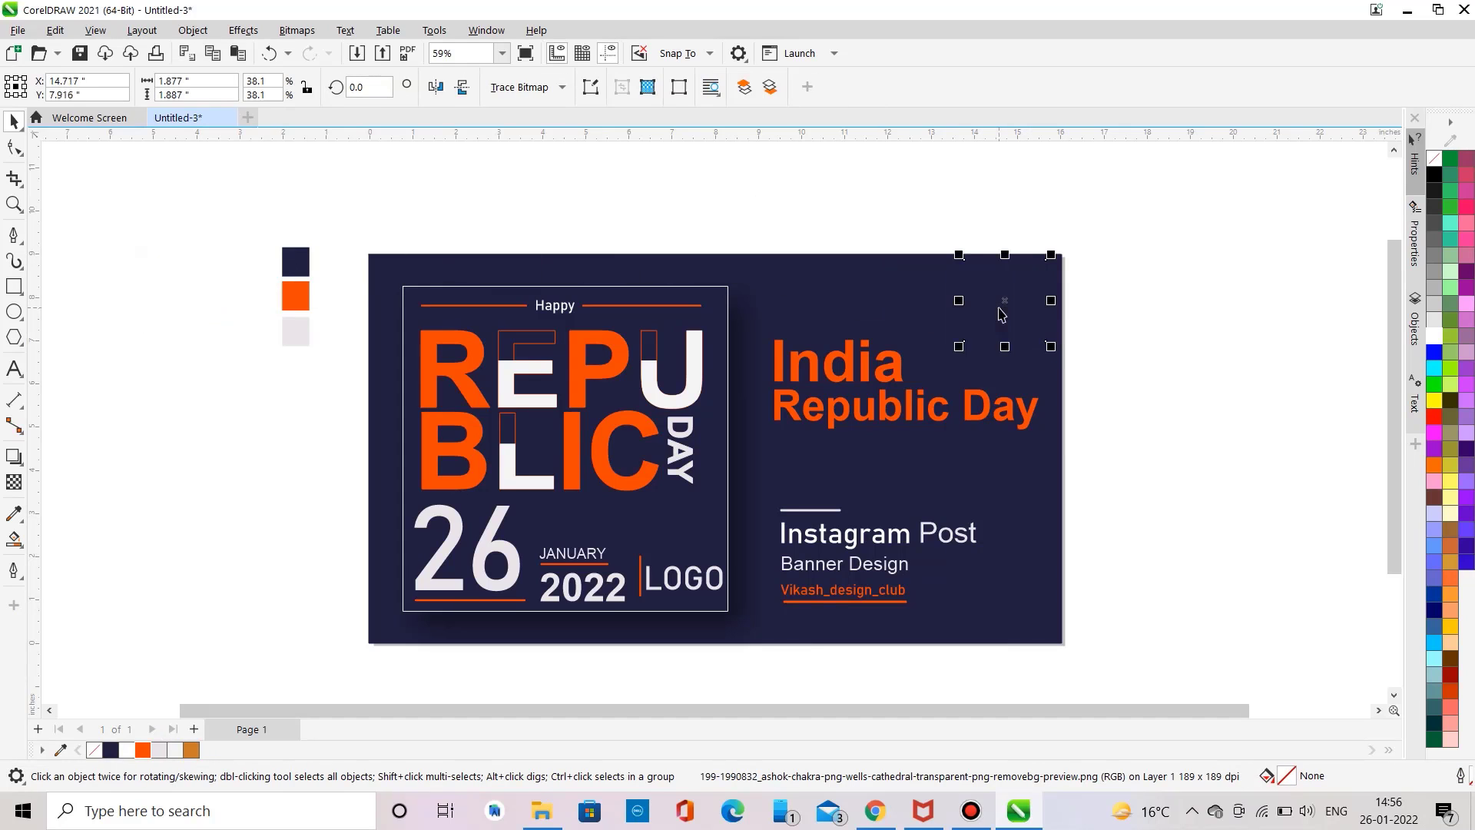
click(1187, 268)
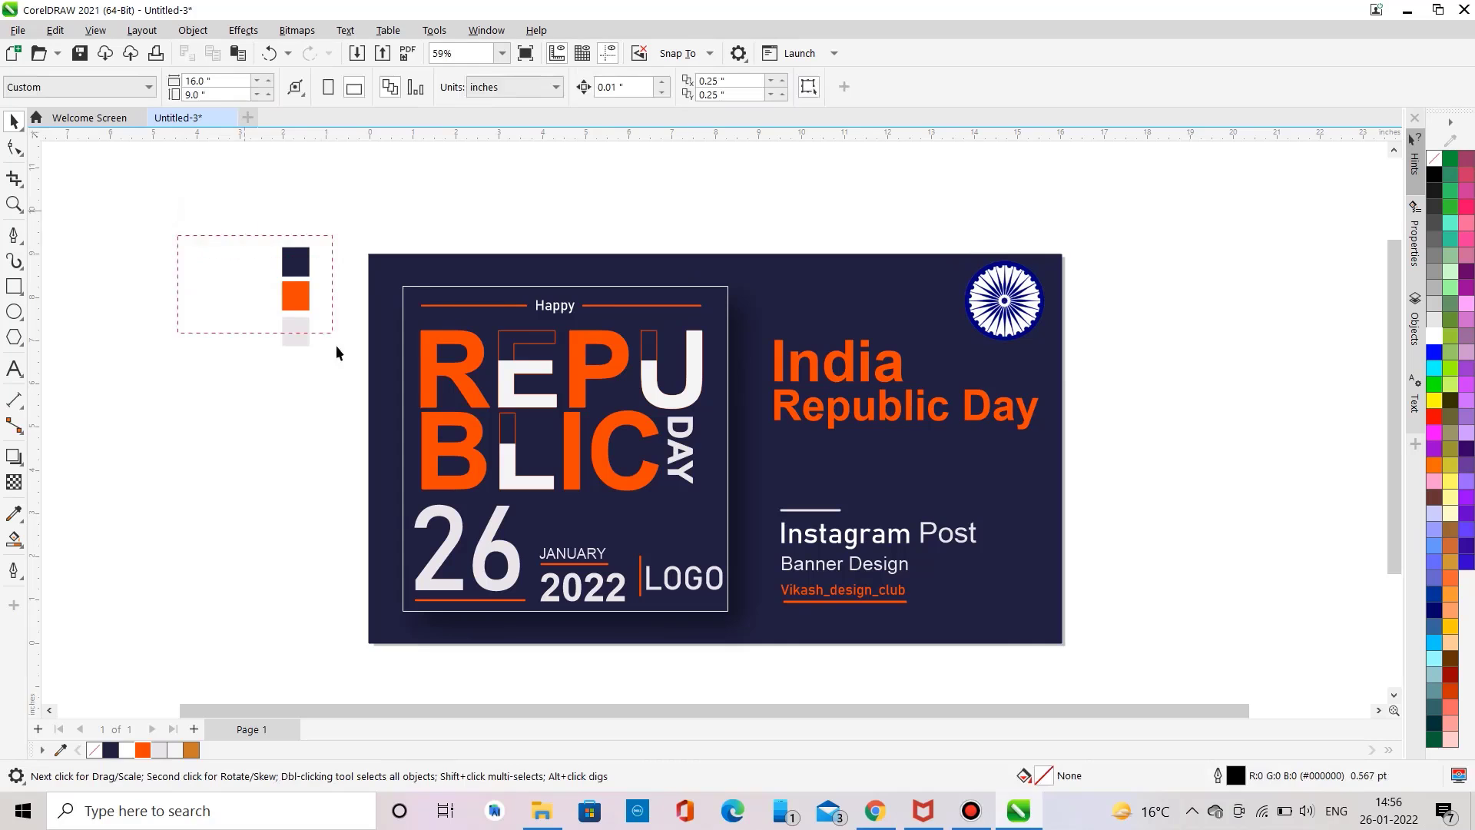
scroll(320, 421, down, 1)
scroll(320, 421, up, 1)
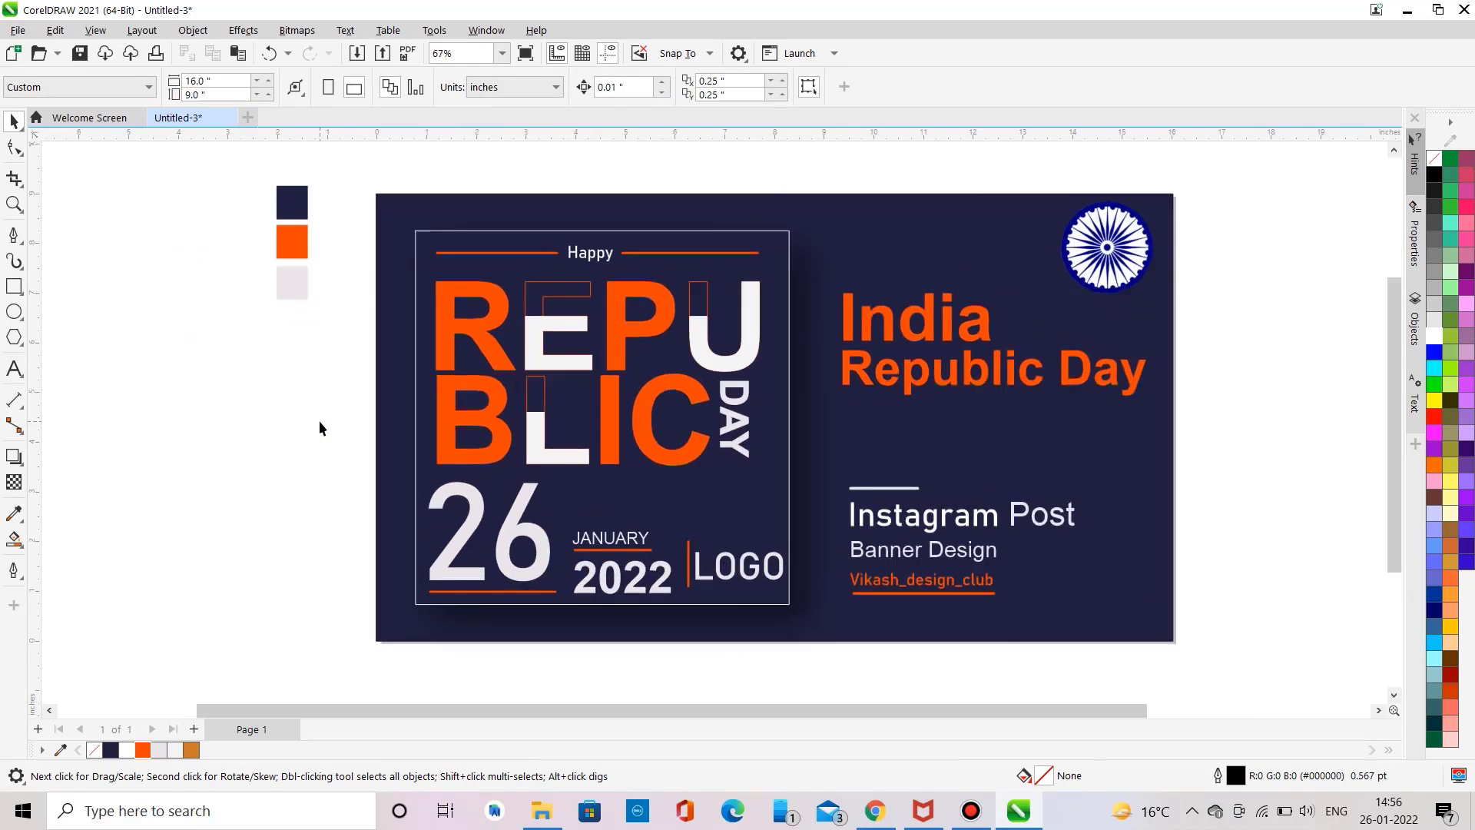
scroll(319, 421, right, 2)
click(185, 410)
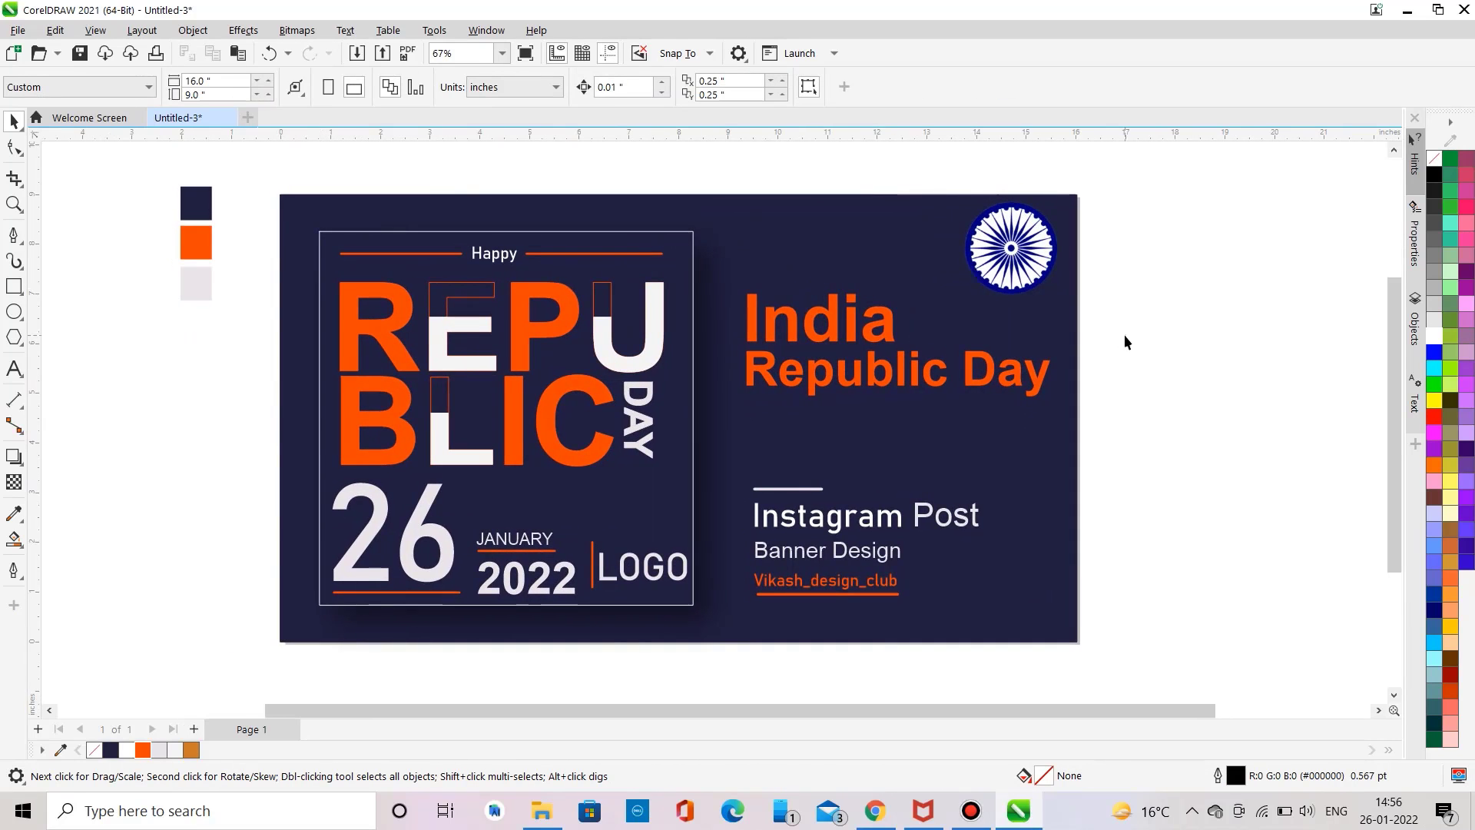